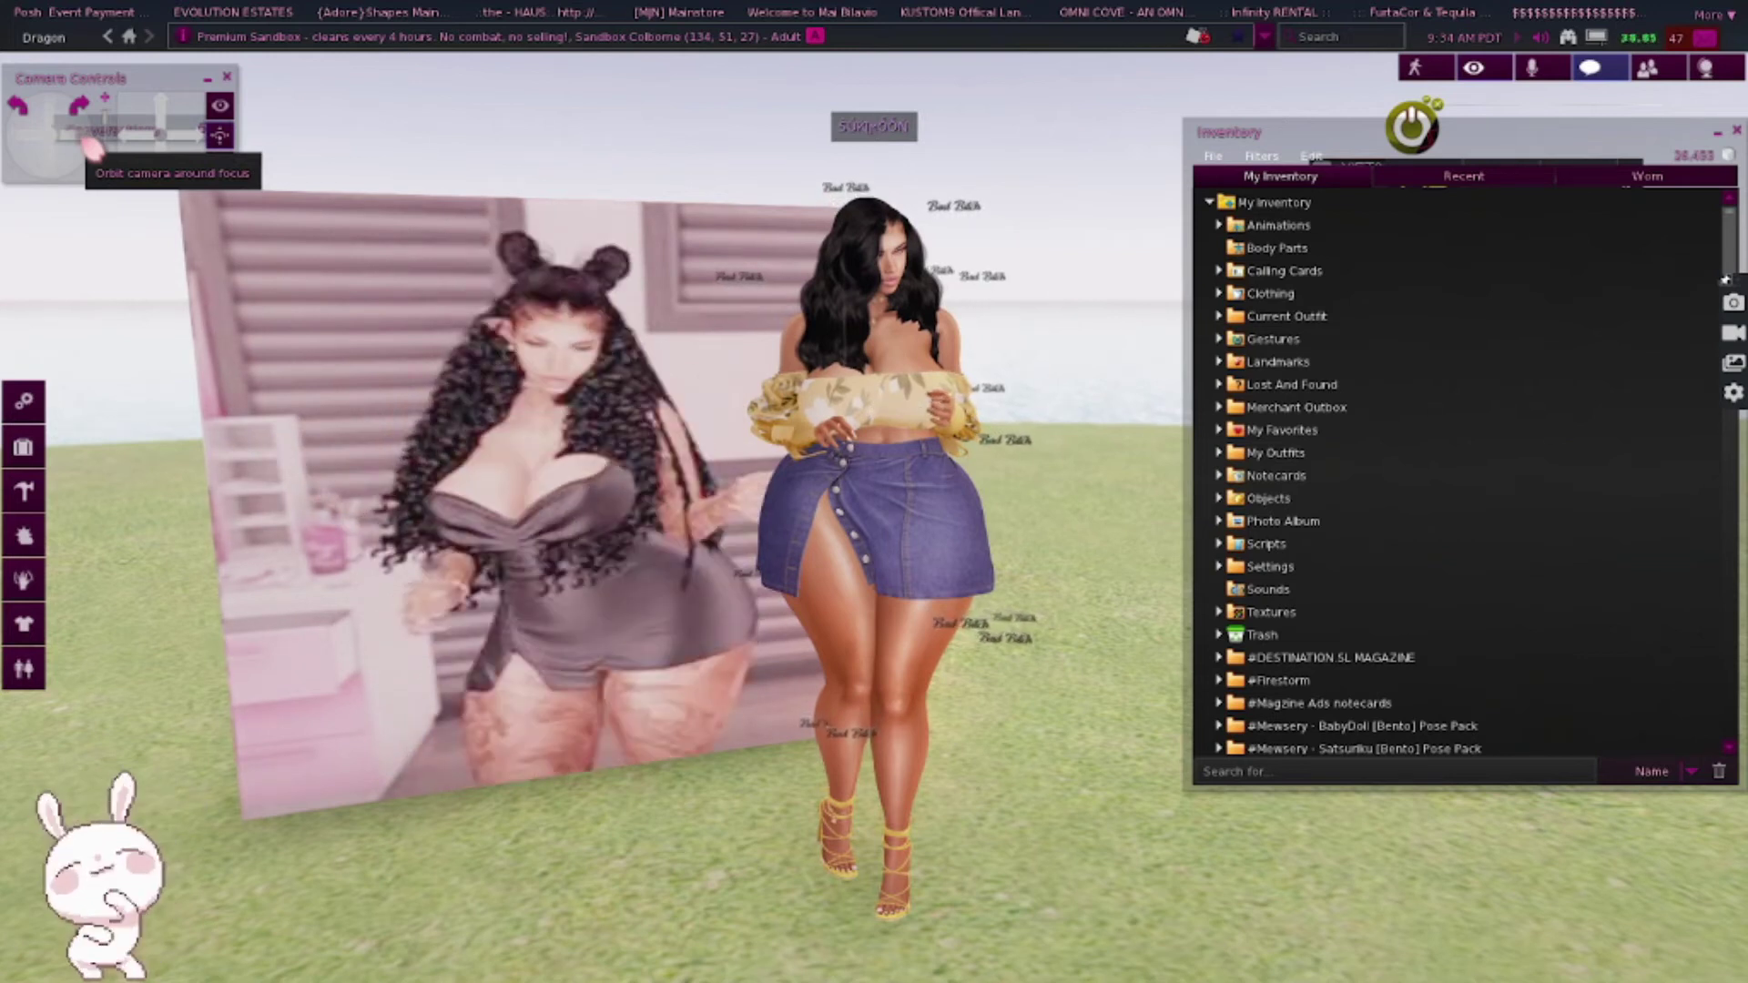
- Open the Second Life Marketplace in the viewer's built-in web browser and reposition its window over the scene
left_click_drag(91, 145, 94, 154)
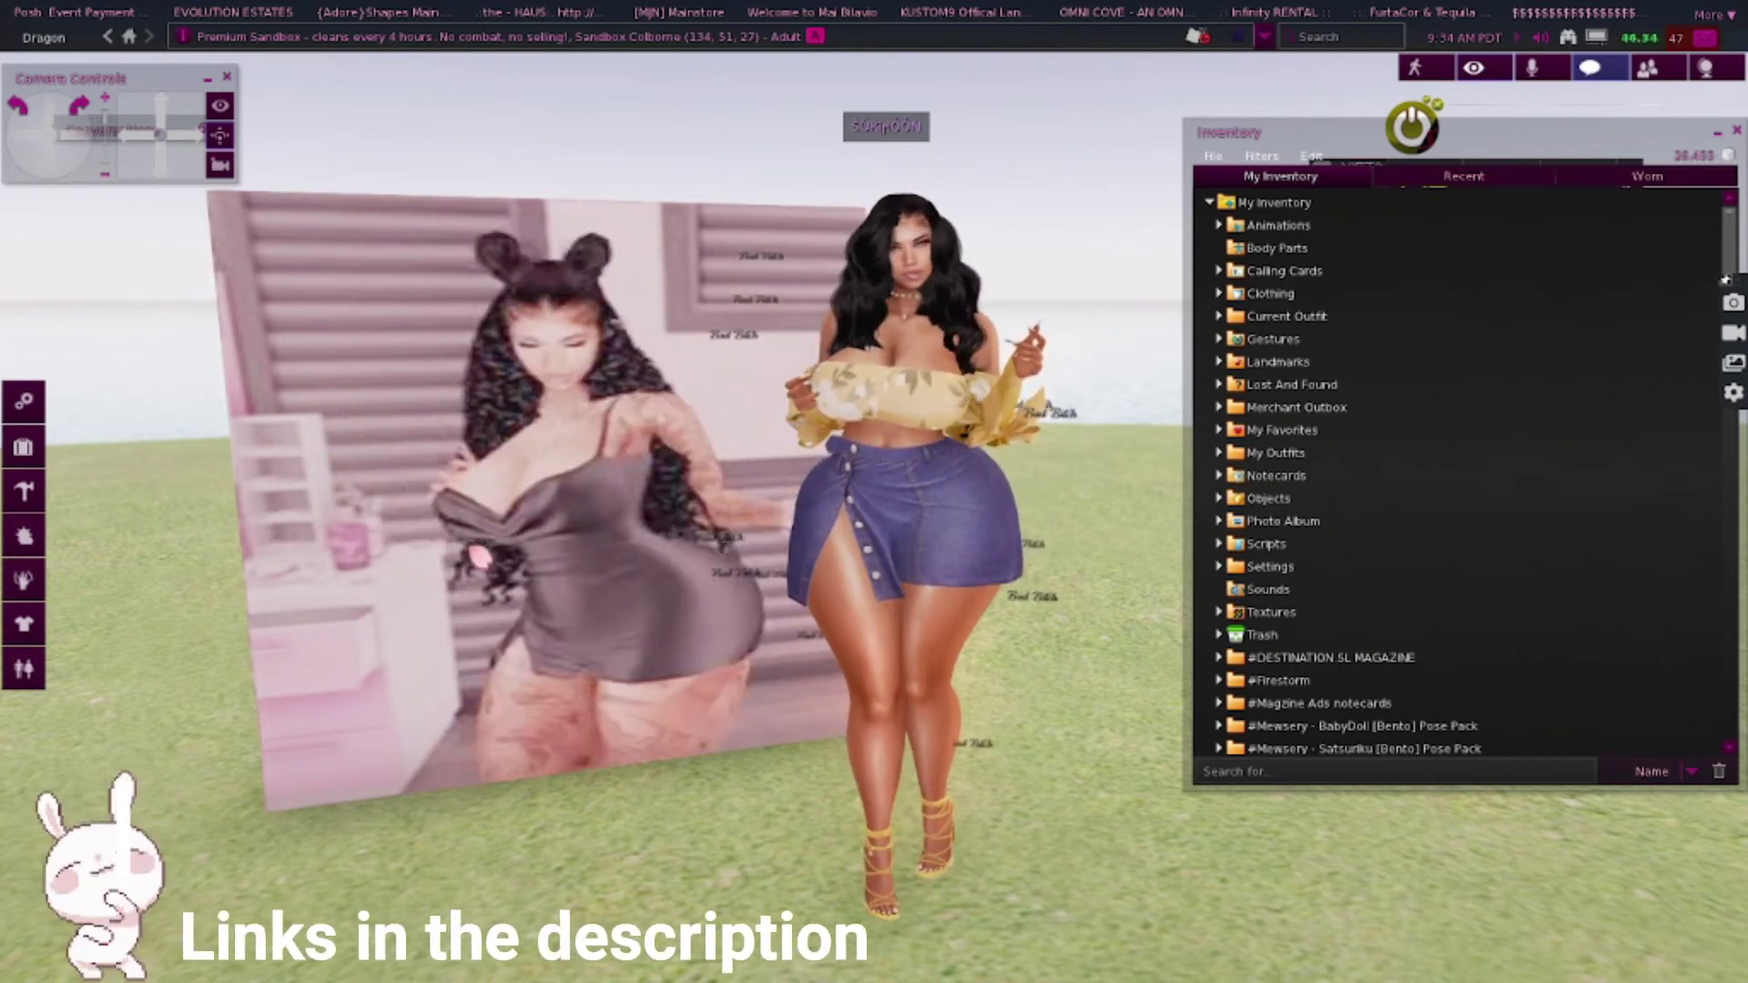
left_click_drag(1561, 149, 1561, 114)
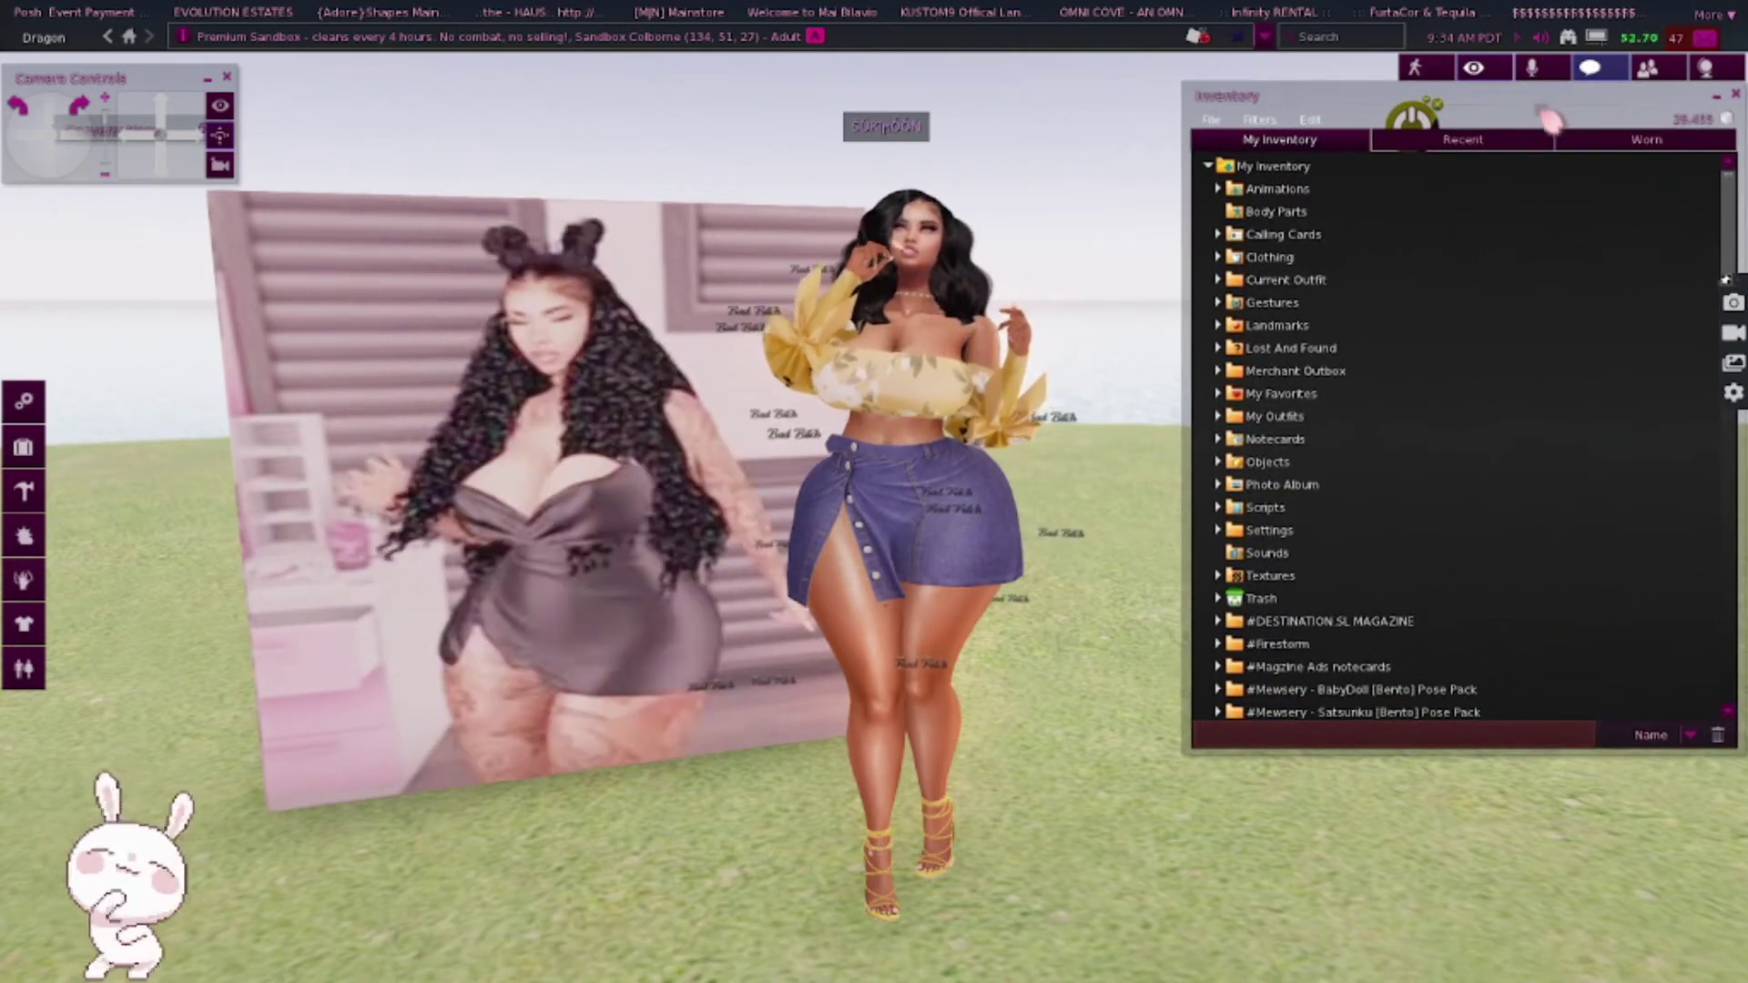
left_click(51, 38)
mouse_move(155, 323)
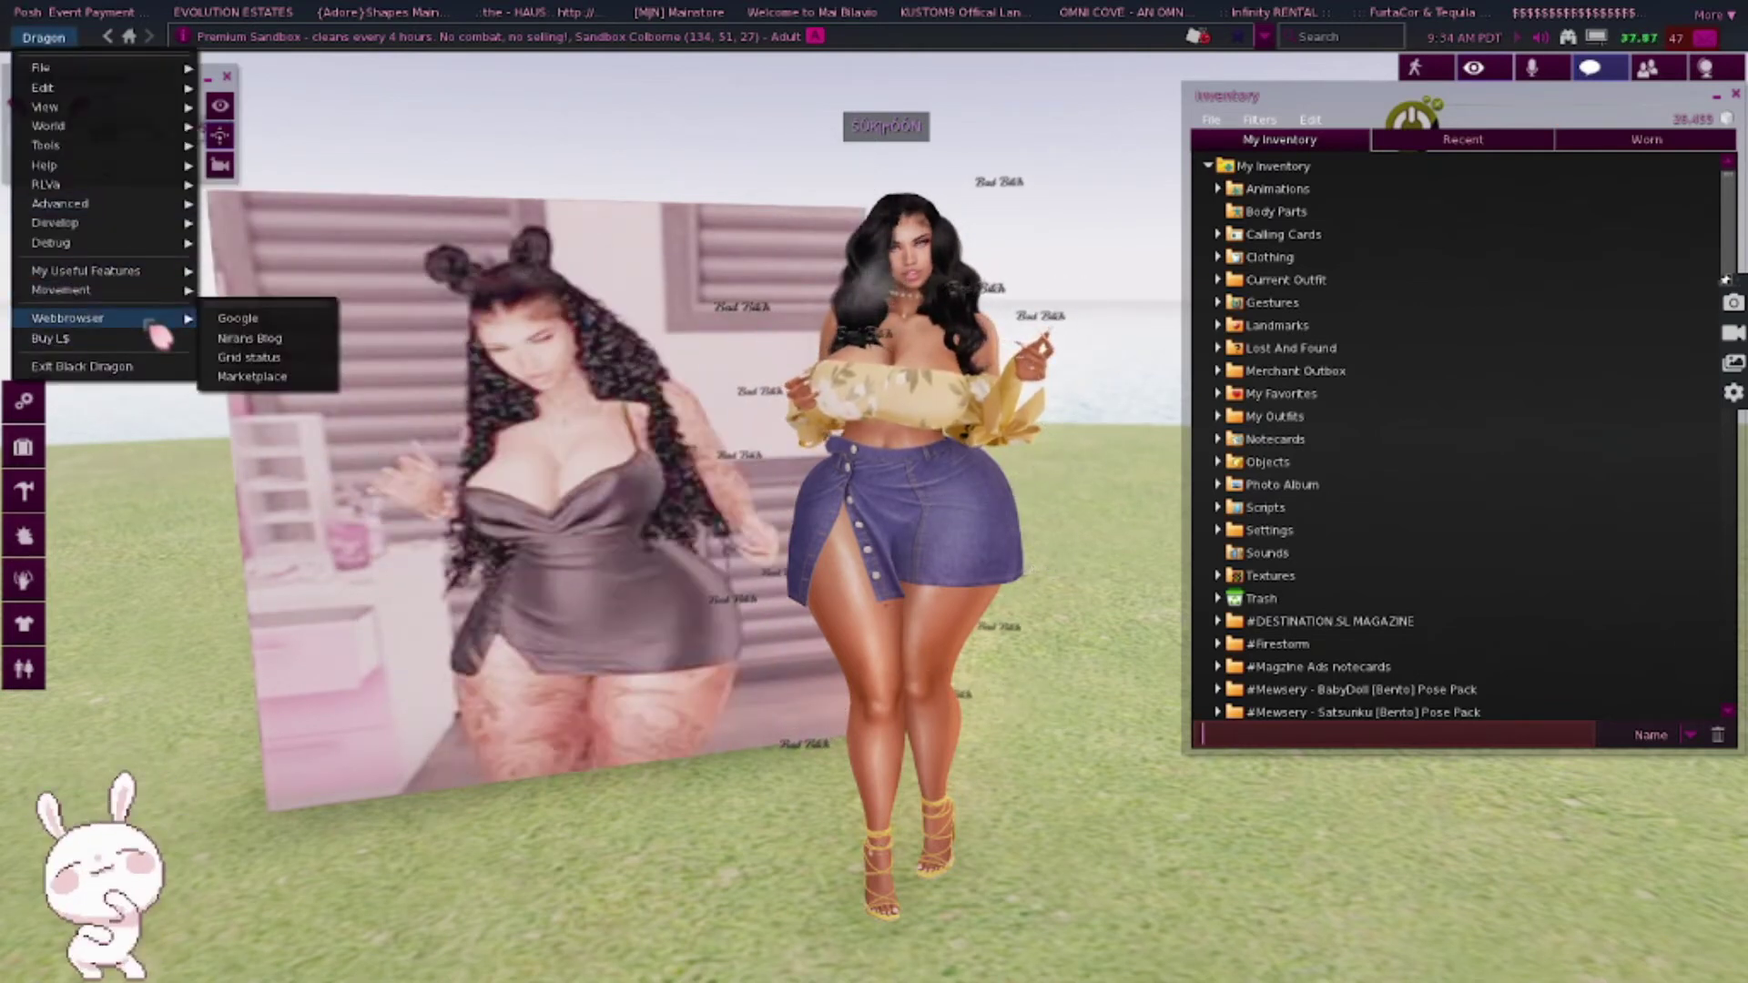
left_click(273, 379)
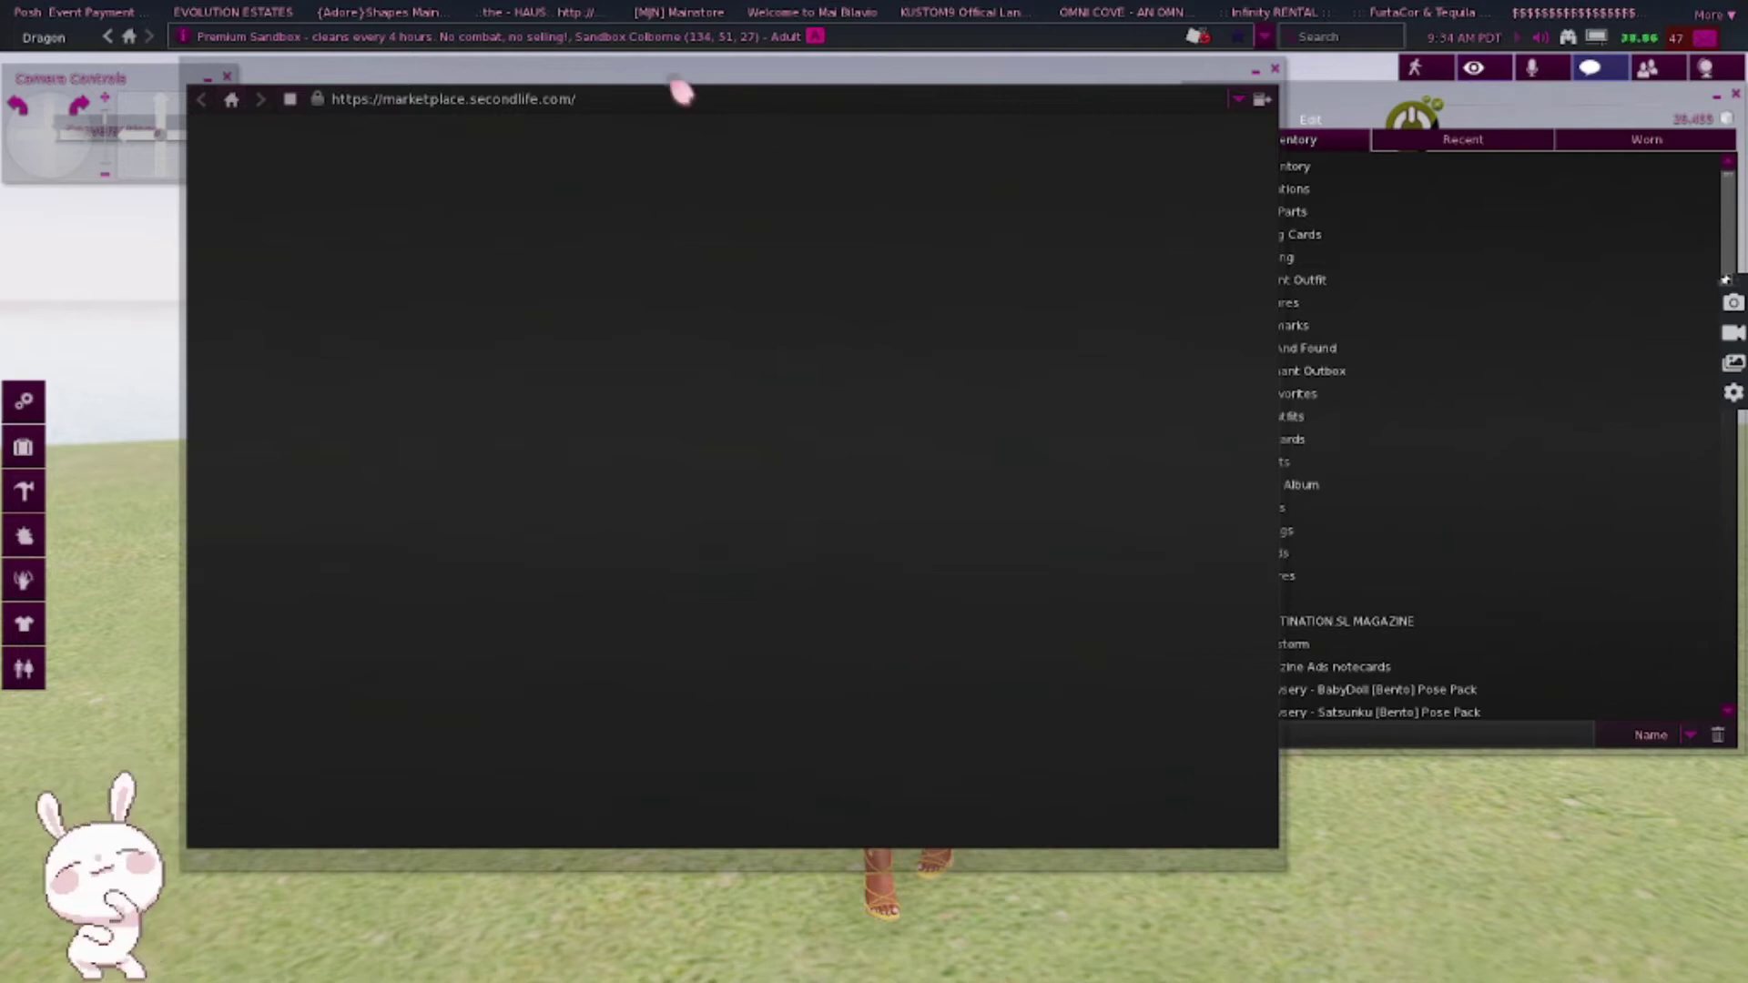
left_click_drag(635, 83, 782, 101)
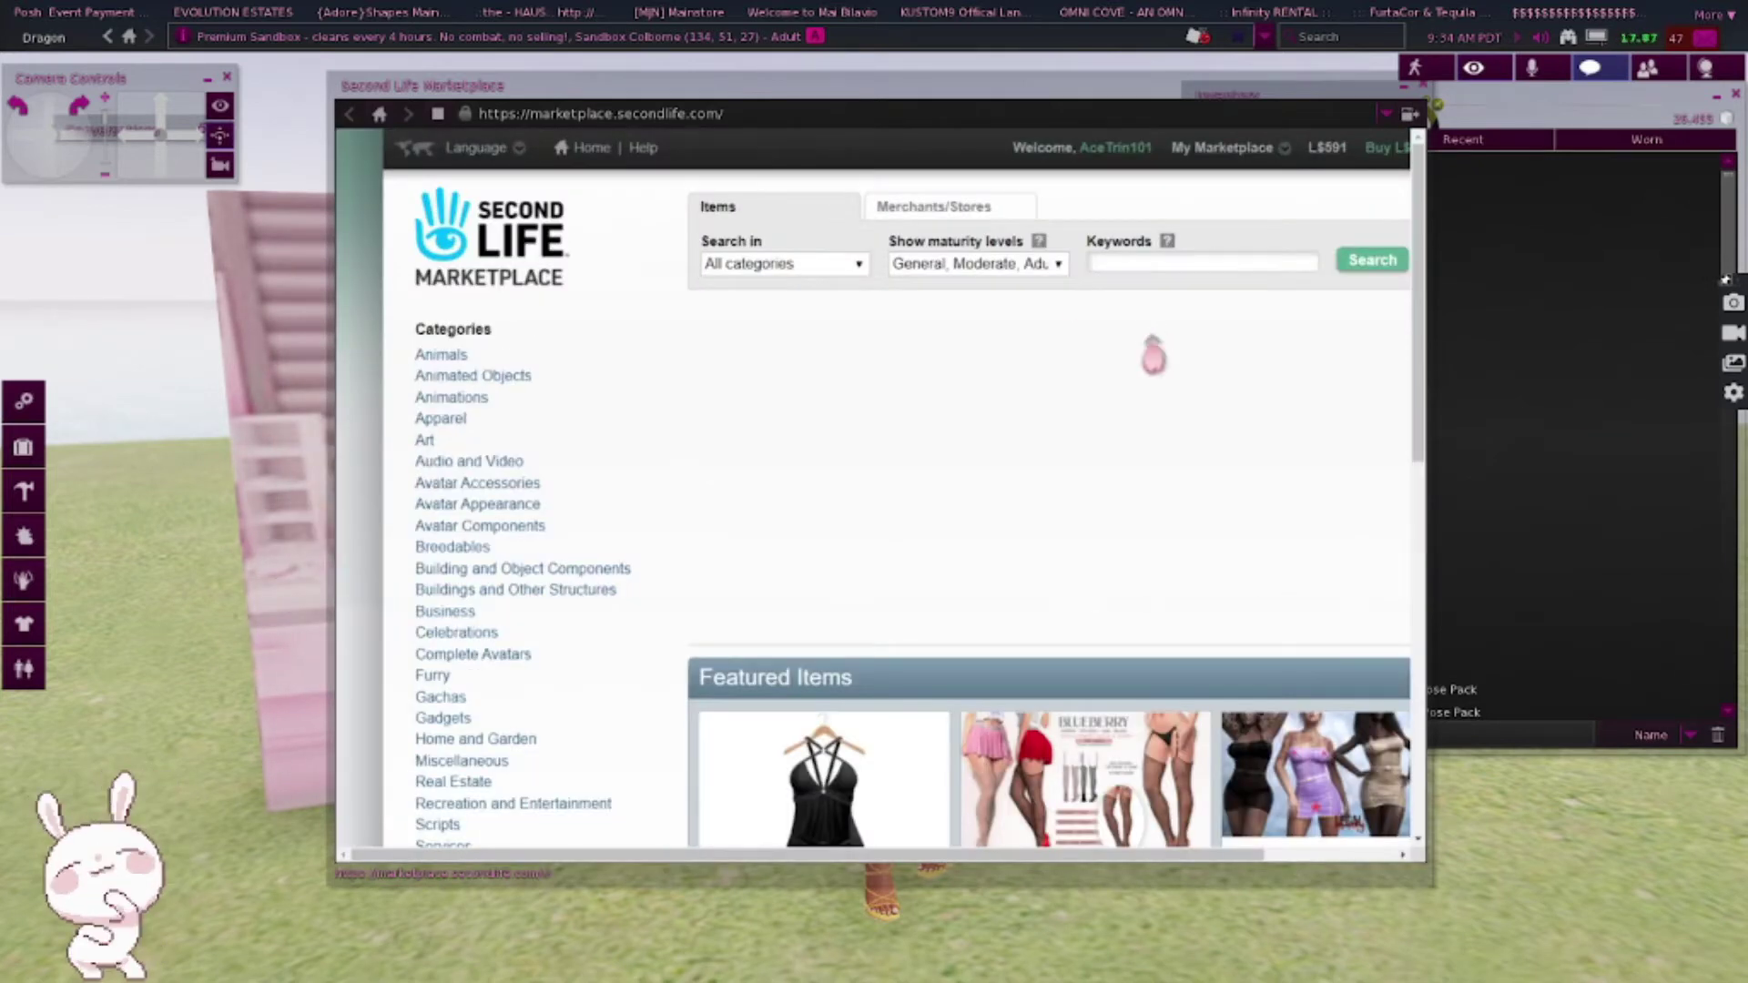
- Search all categories of the Marketplace for "gif script"
left_click(1183, 263)
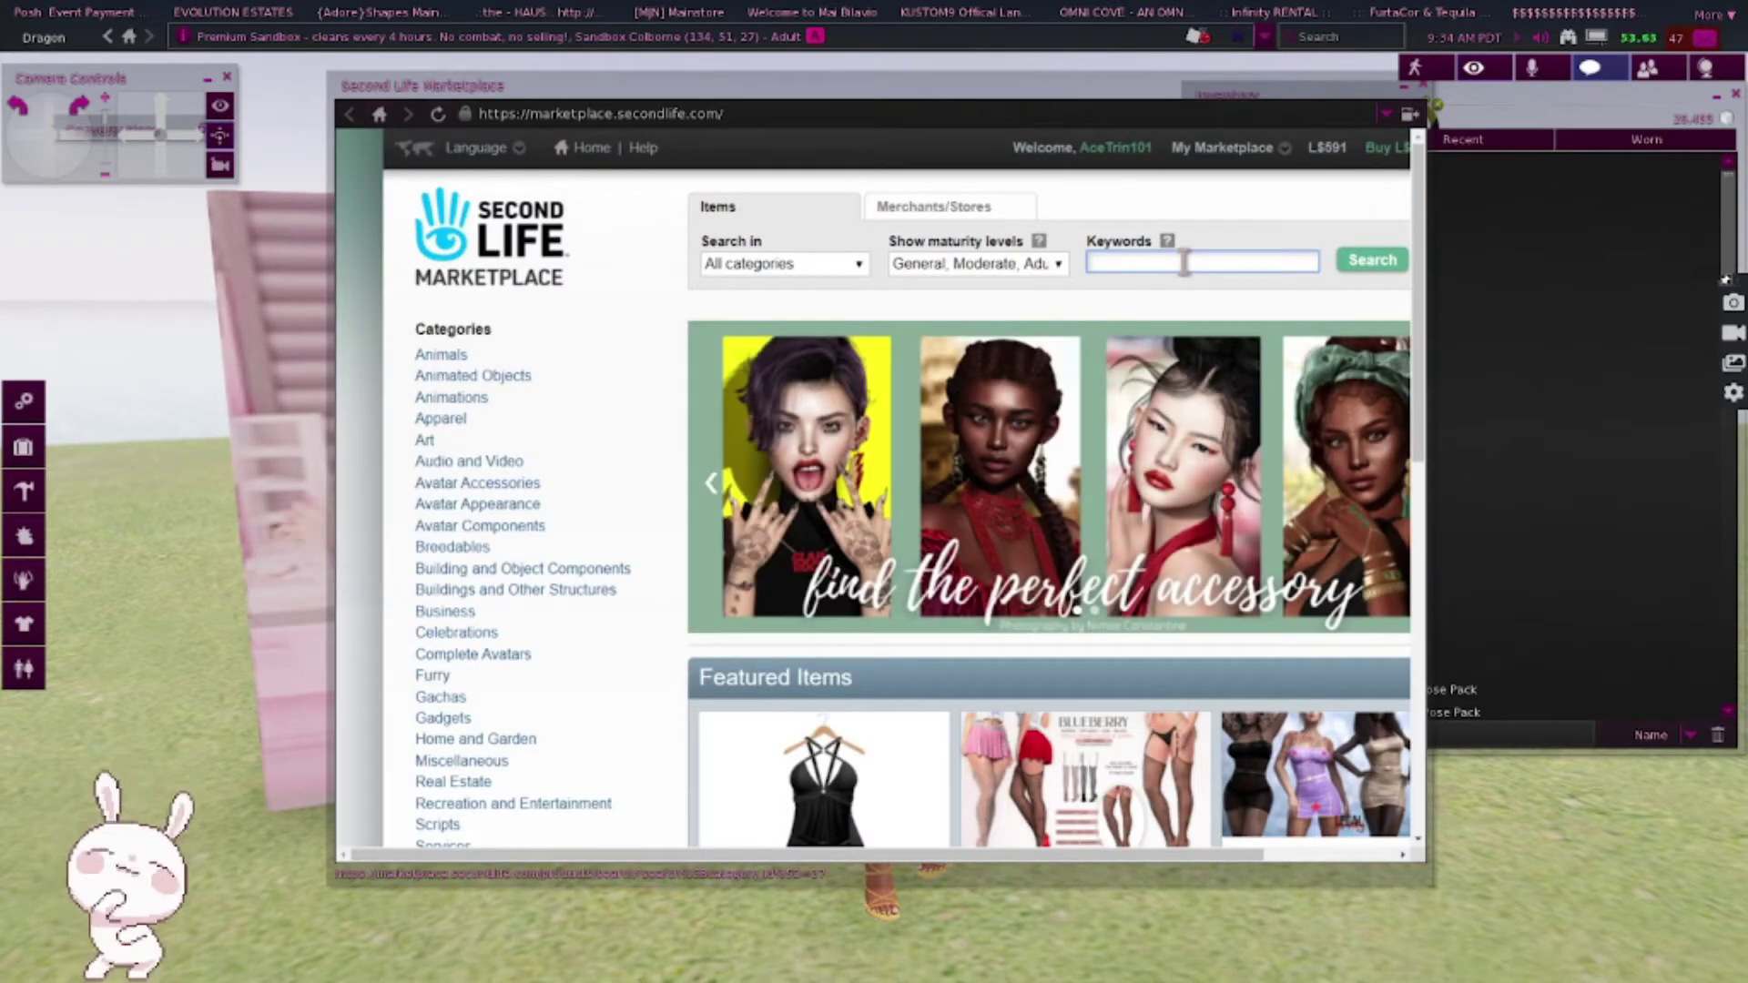
type("gif script")
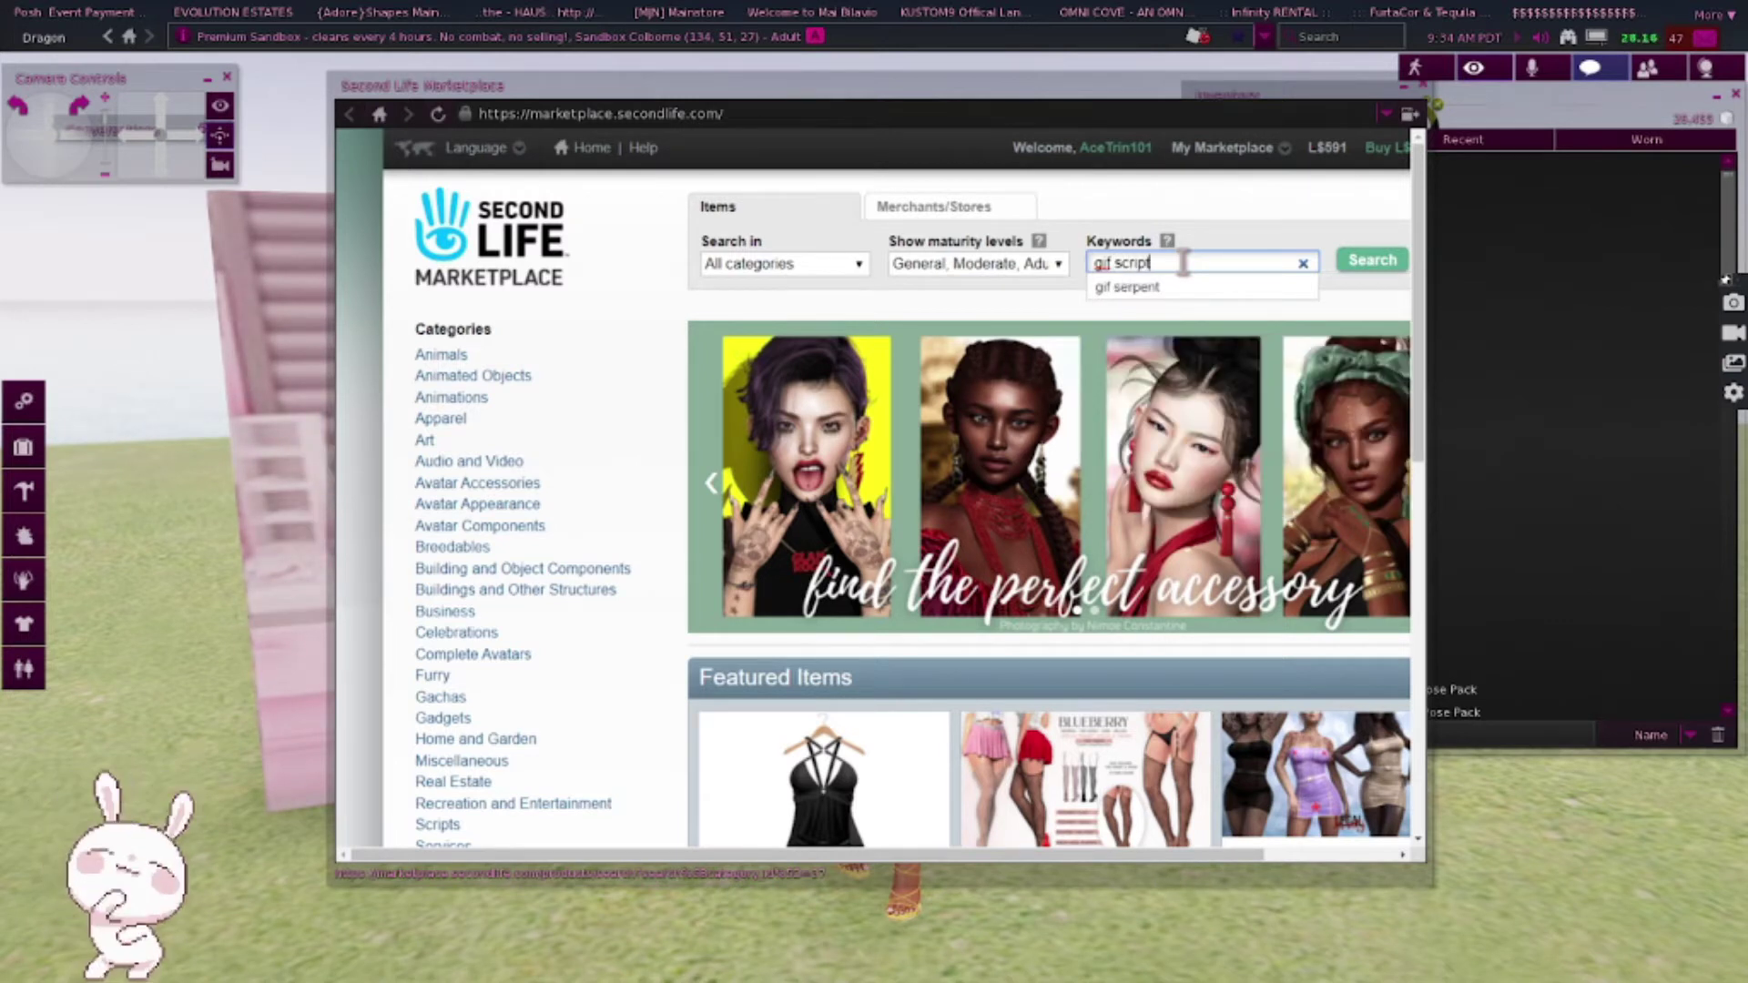
key("Return")
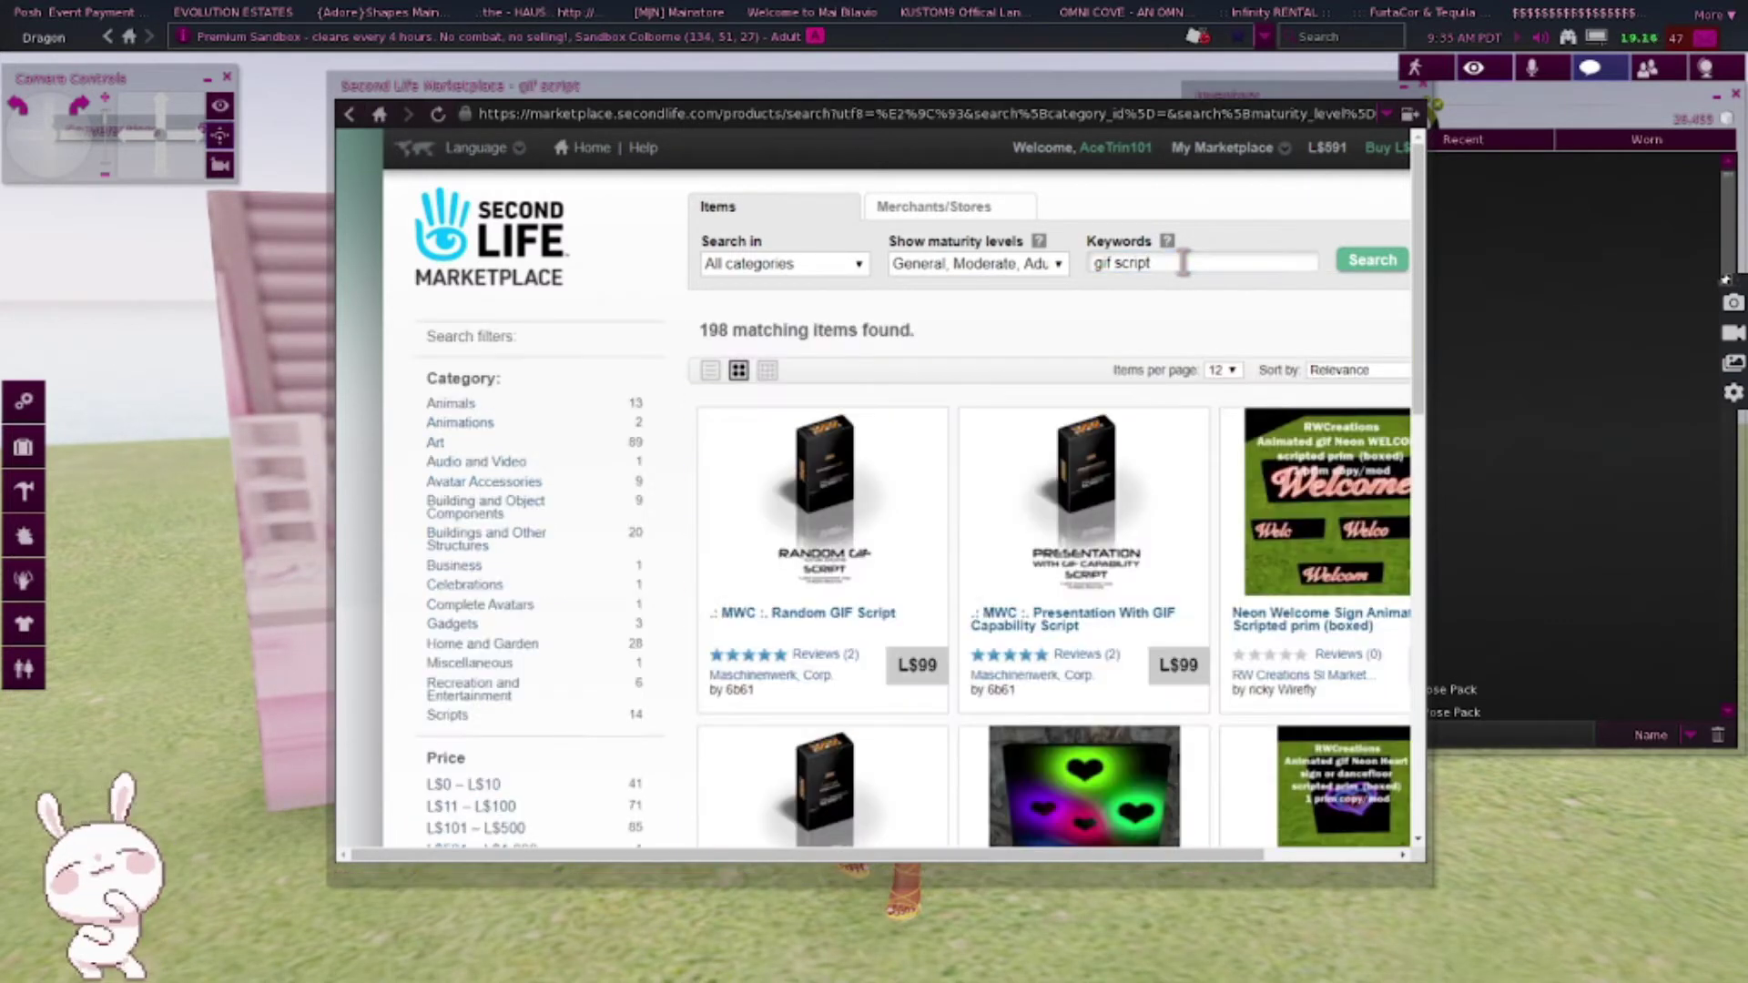
- Go to the Maschinenwerk, Corp. store and open its "GIF Texture Animator" product page
left_click(763, 681)
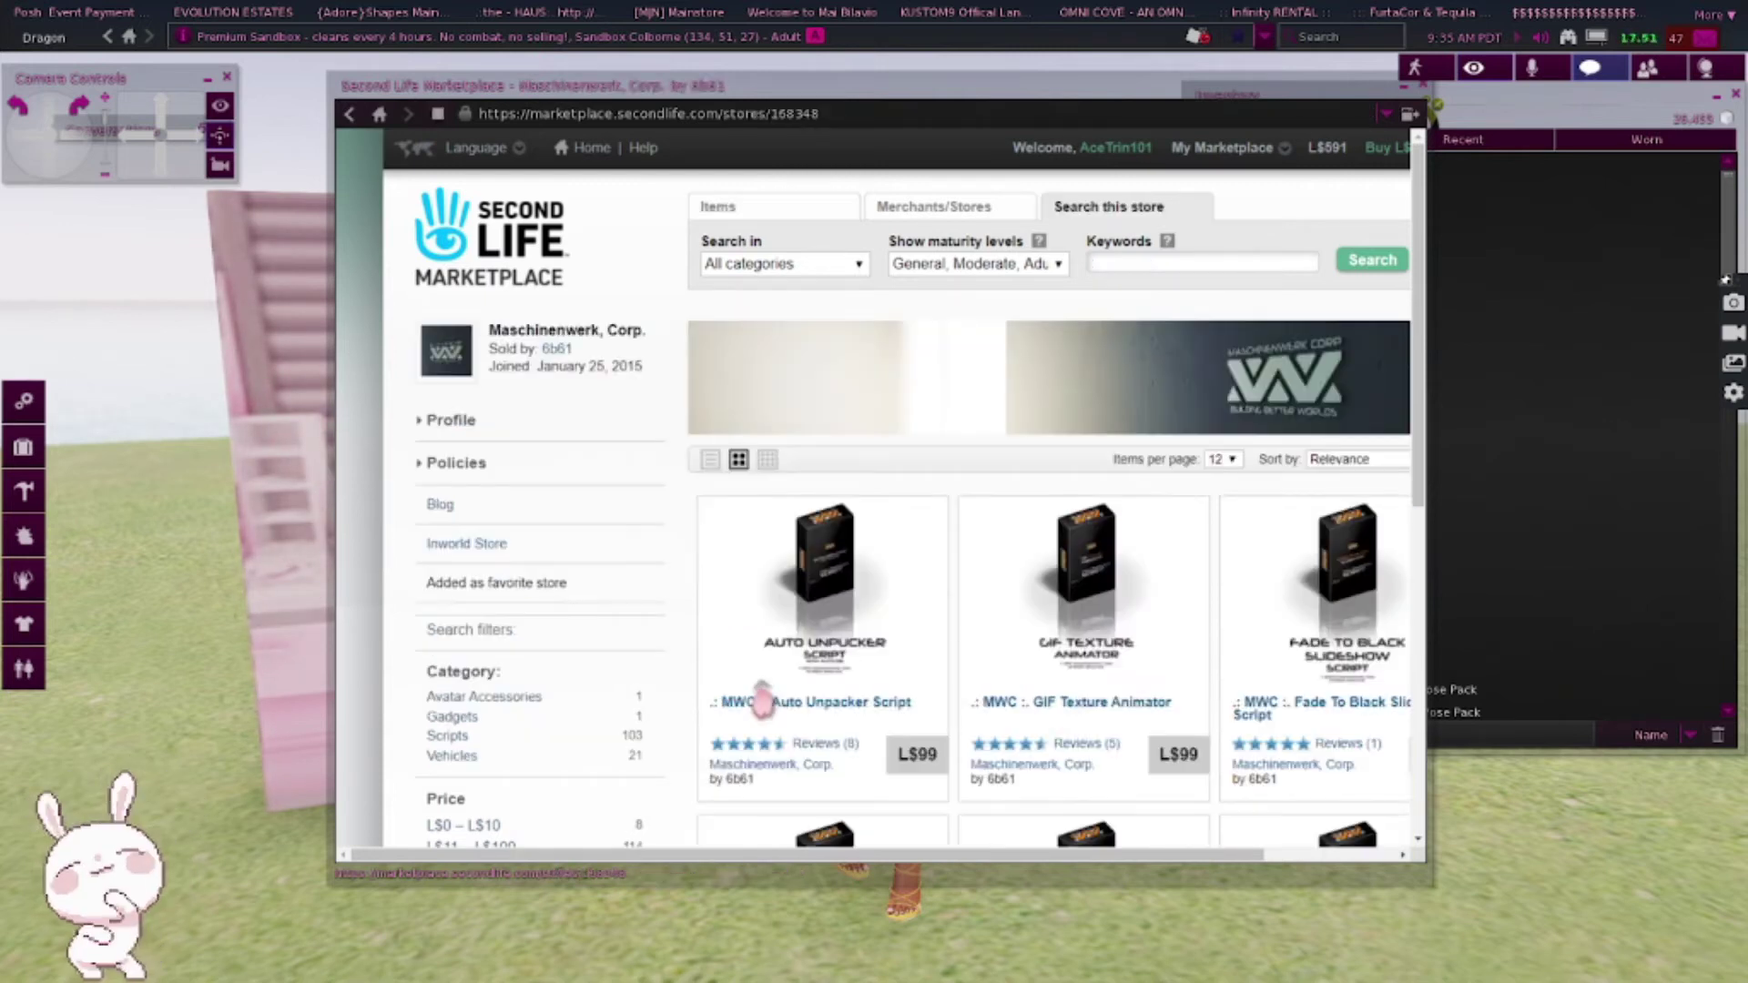
scroll(893, 613, "down", 2)
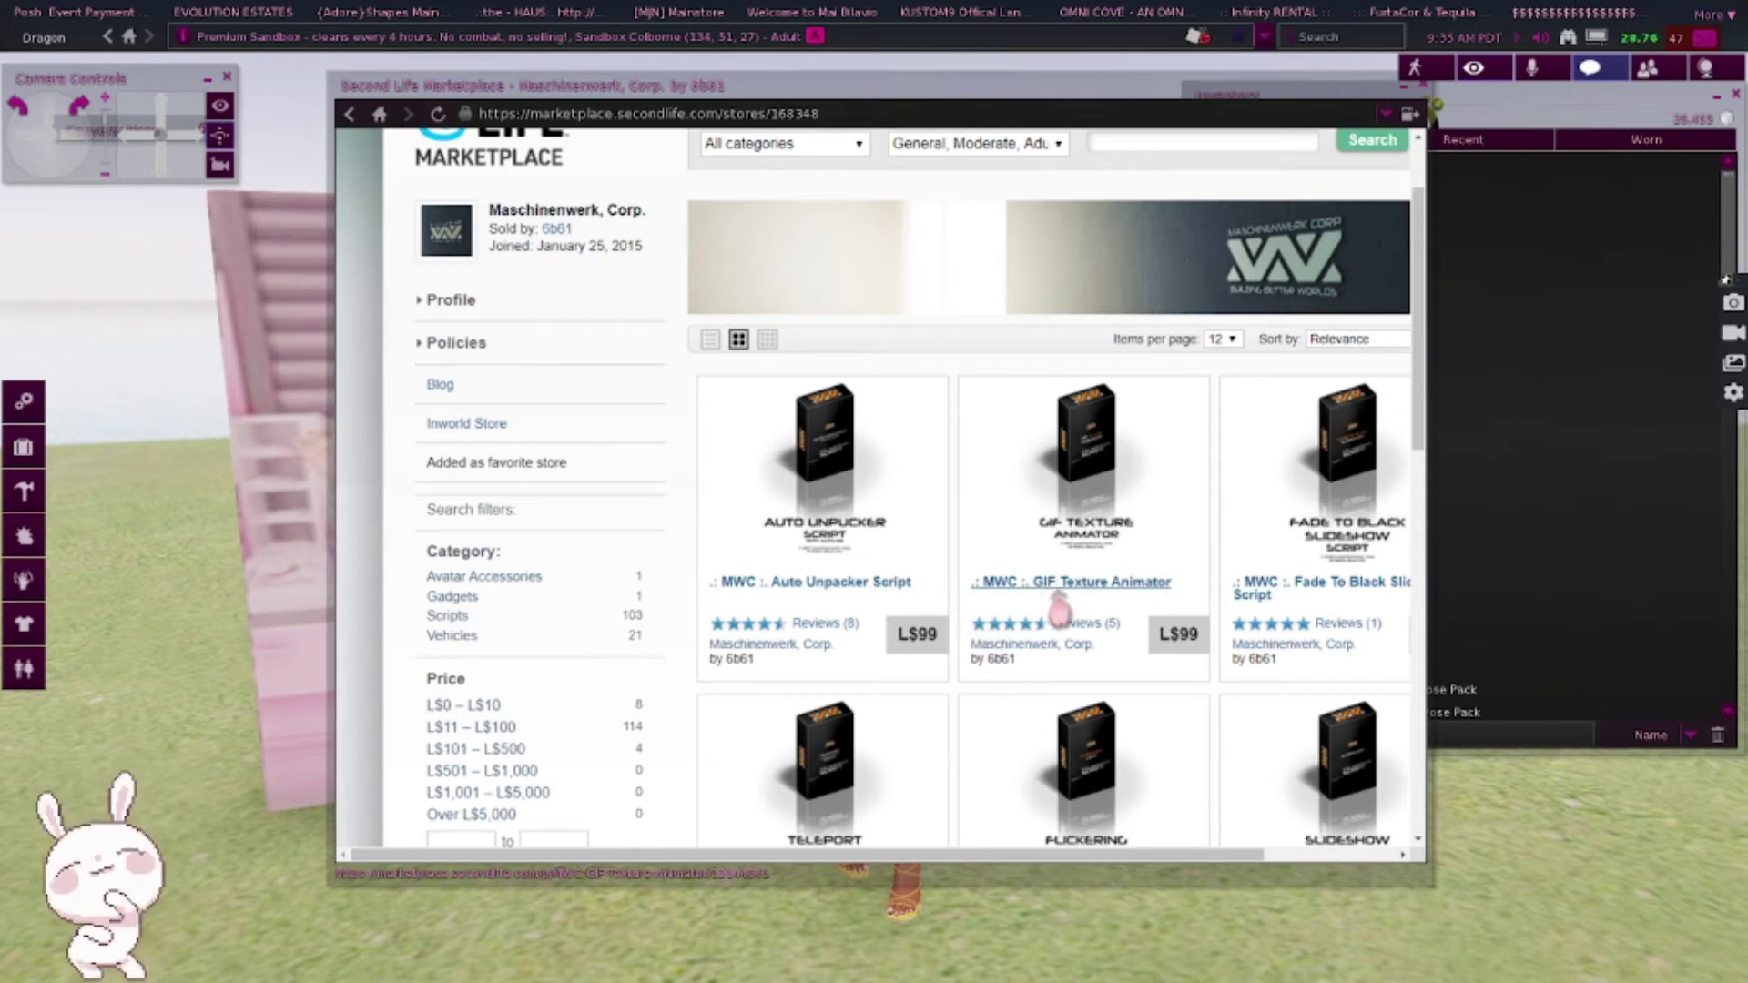
left_click(1088, 589)
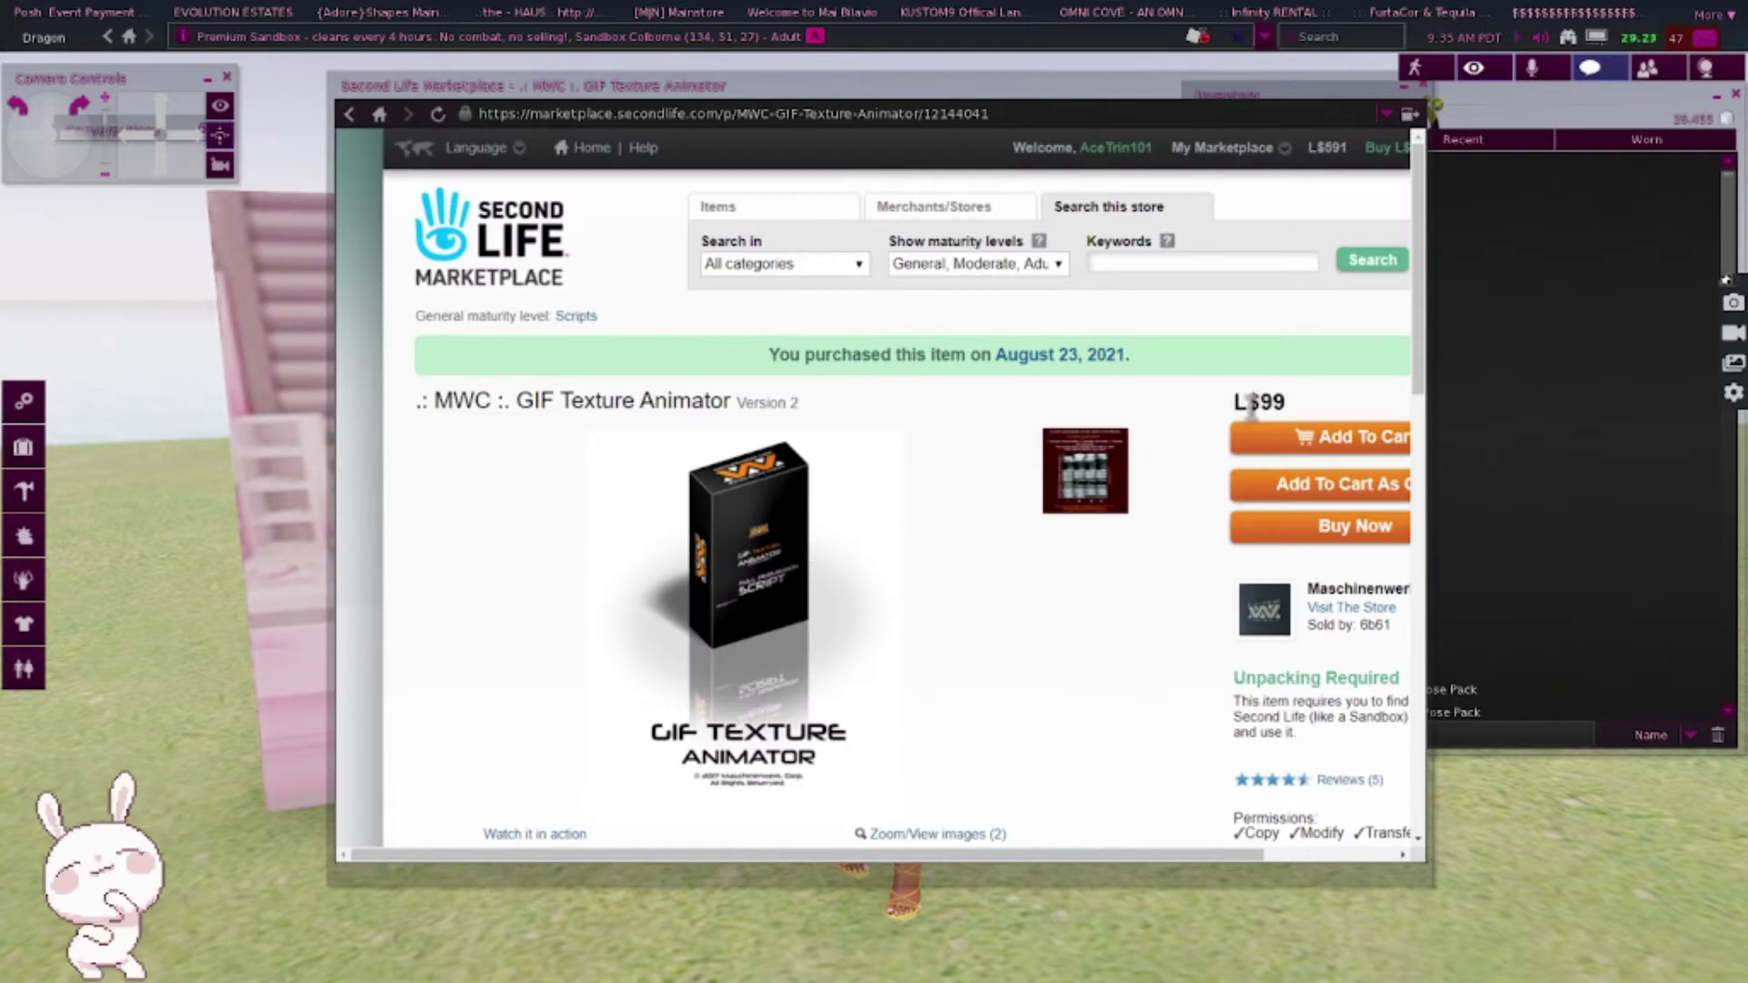
- Examine the GIF Texture Animator's price and the usage instructions in its details, then close the Marketplace window
triple_click(1329, 409)
left_click(1338, 428)
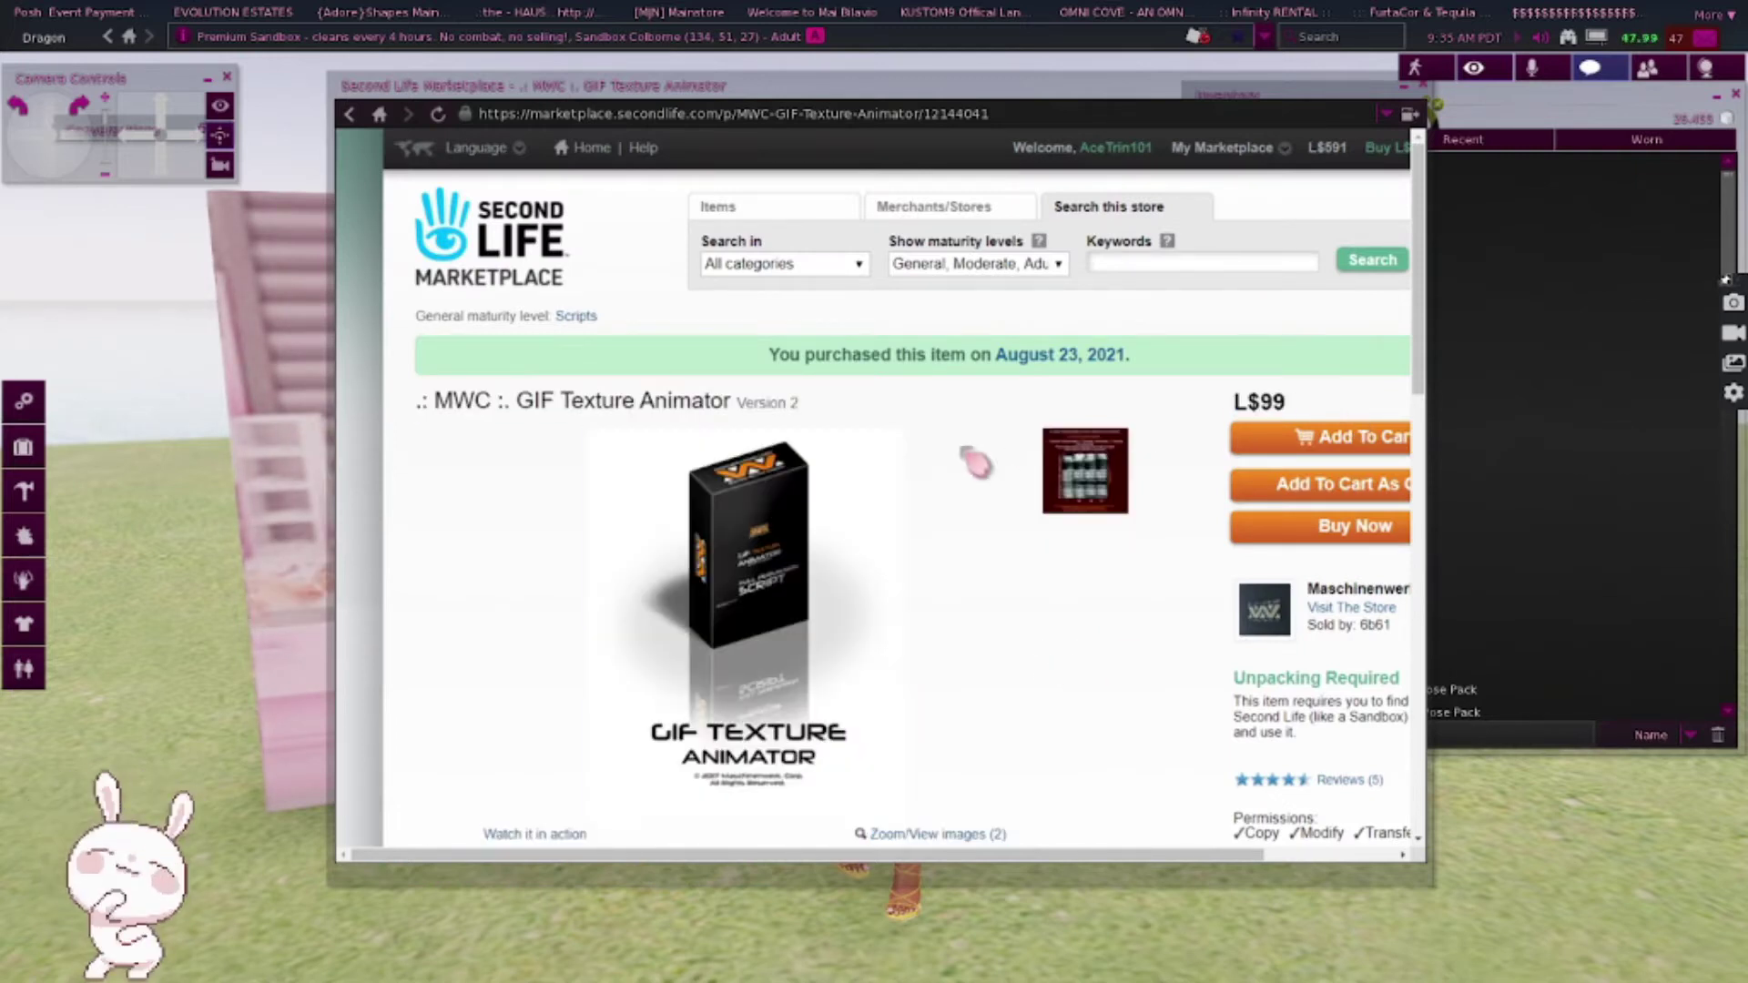
scroll(987, 681, "down", 1)
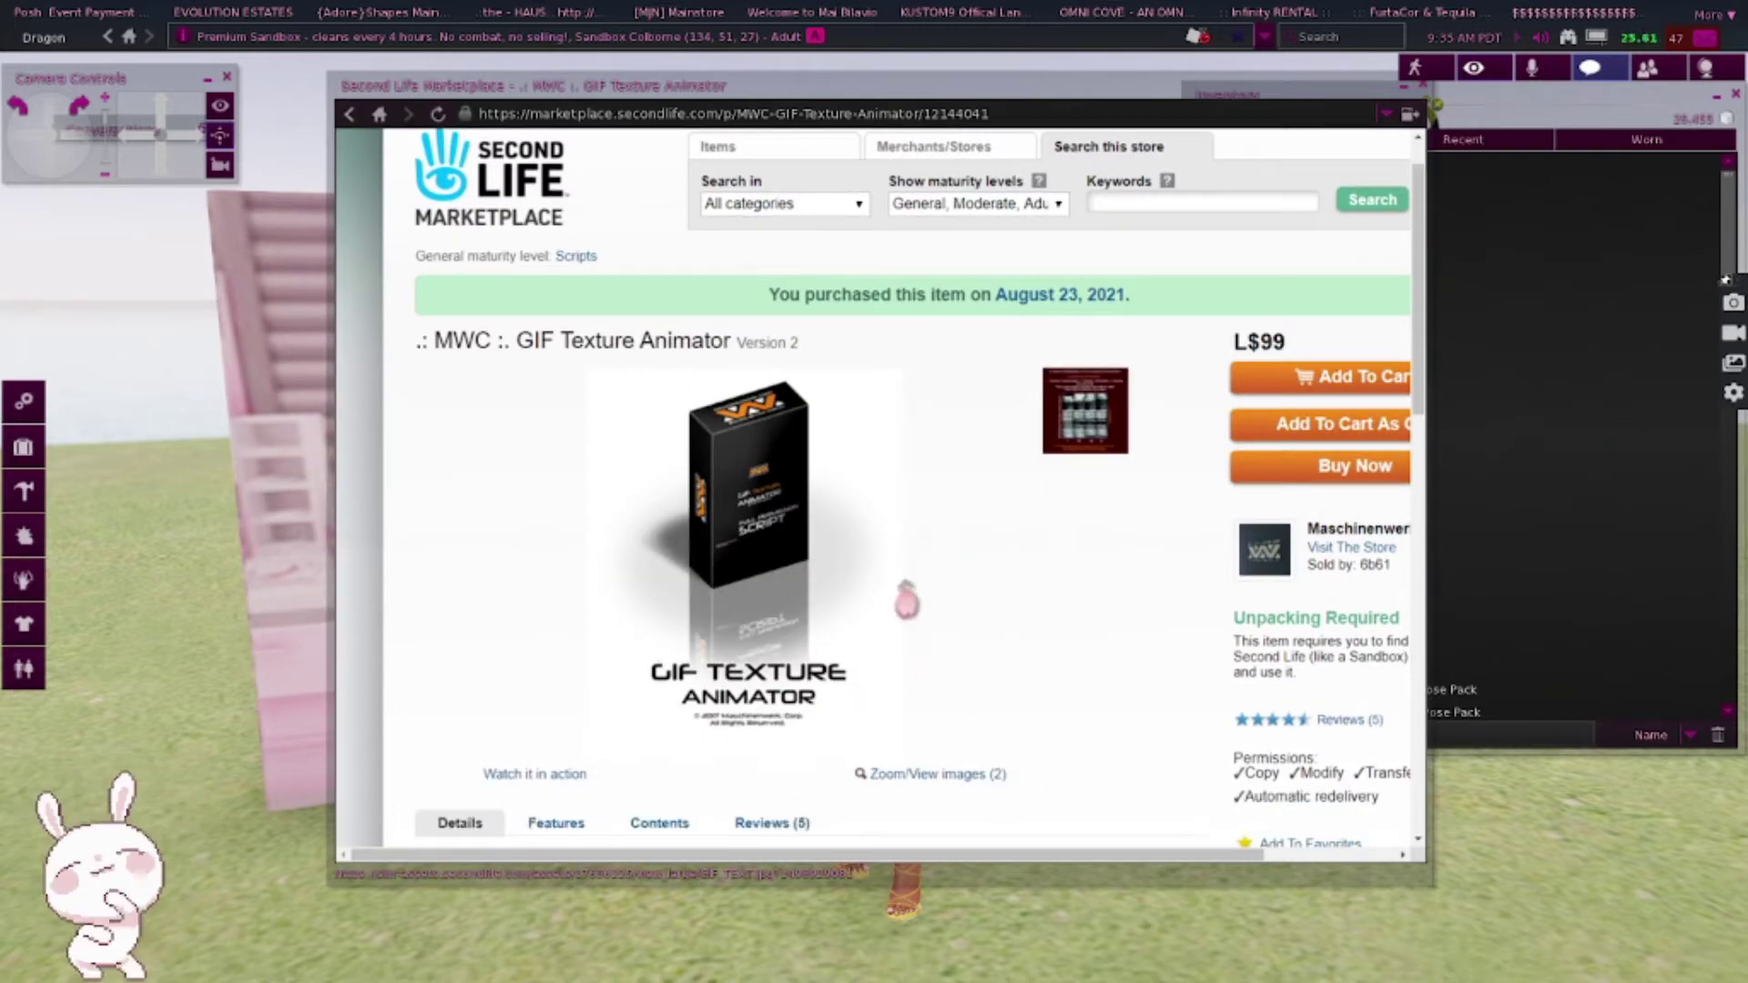
scroll(907, 599, "down", 2)
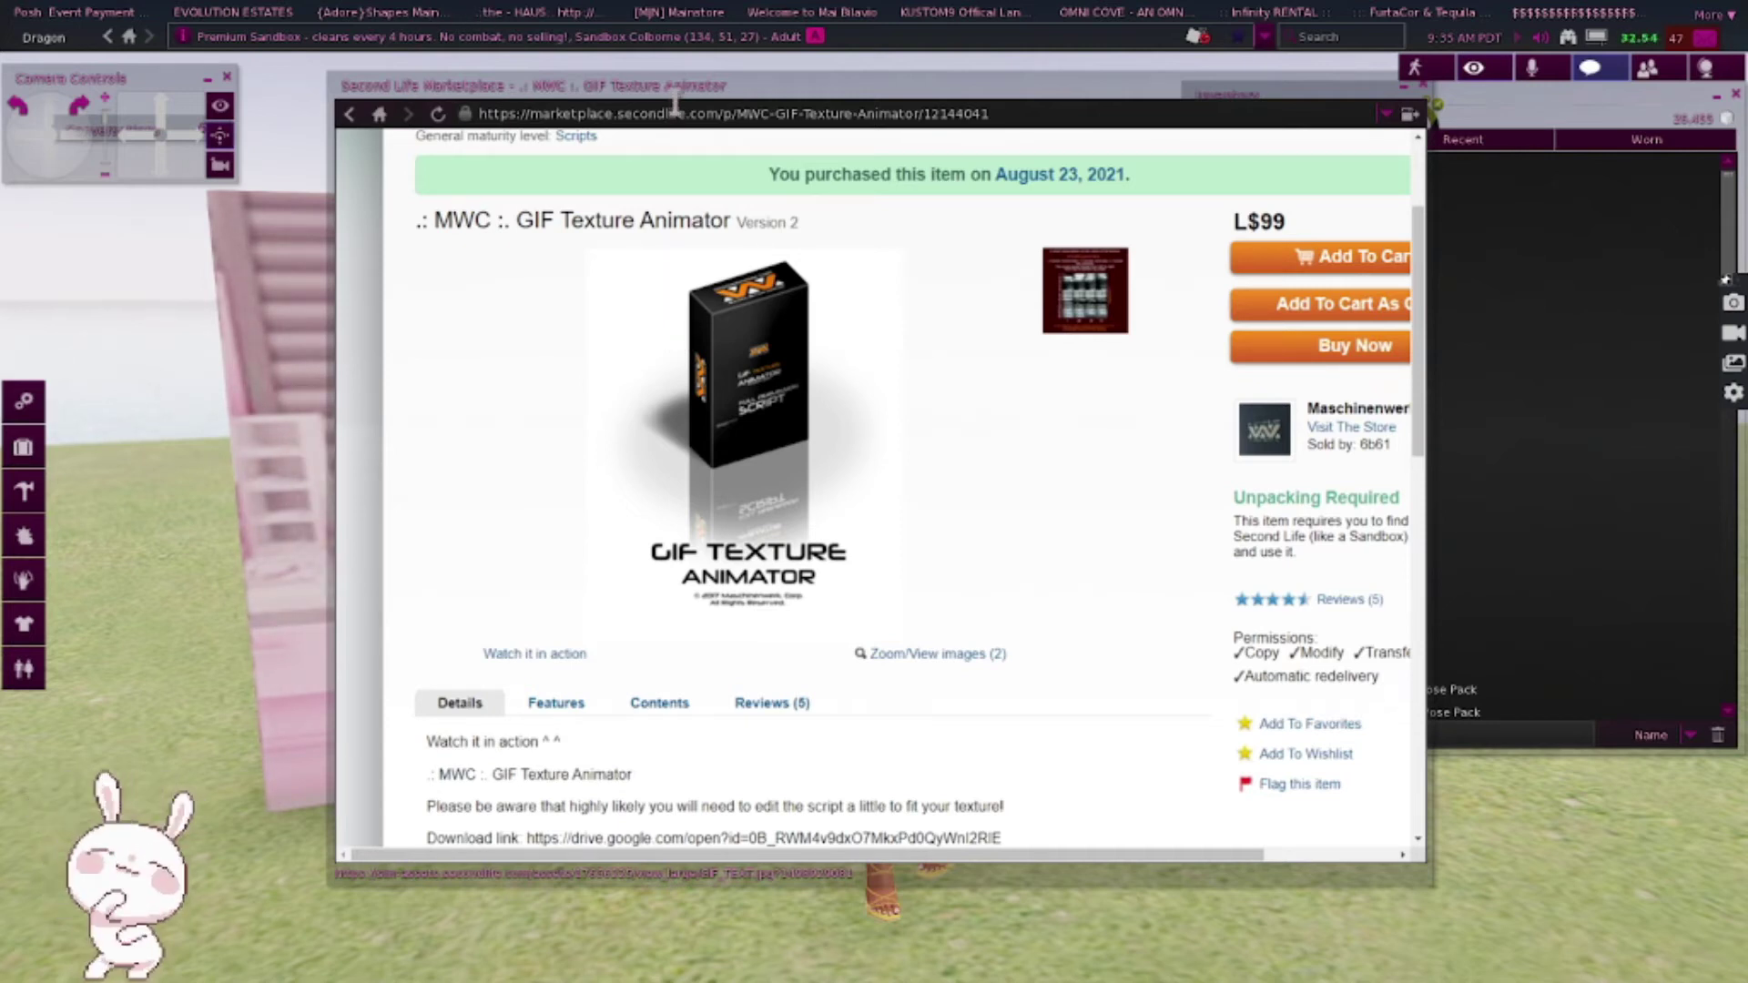
left_click_drag(781, 94, 730, 120)
left_click_drag(1362, 464, 1325, 599)
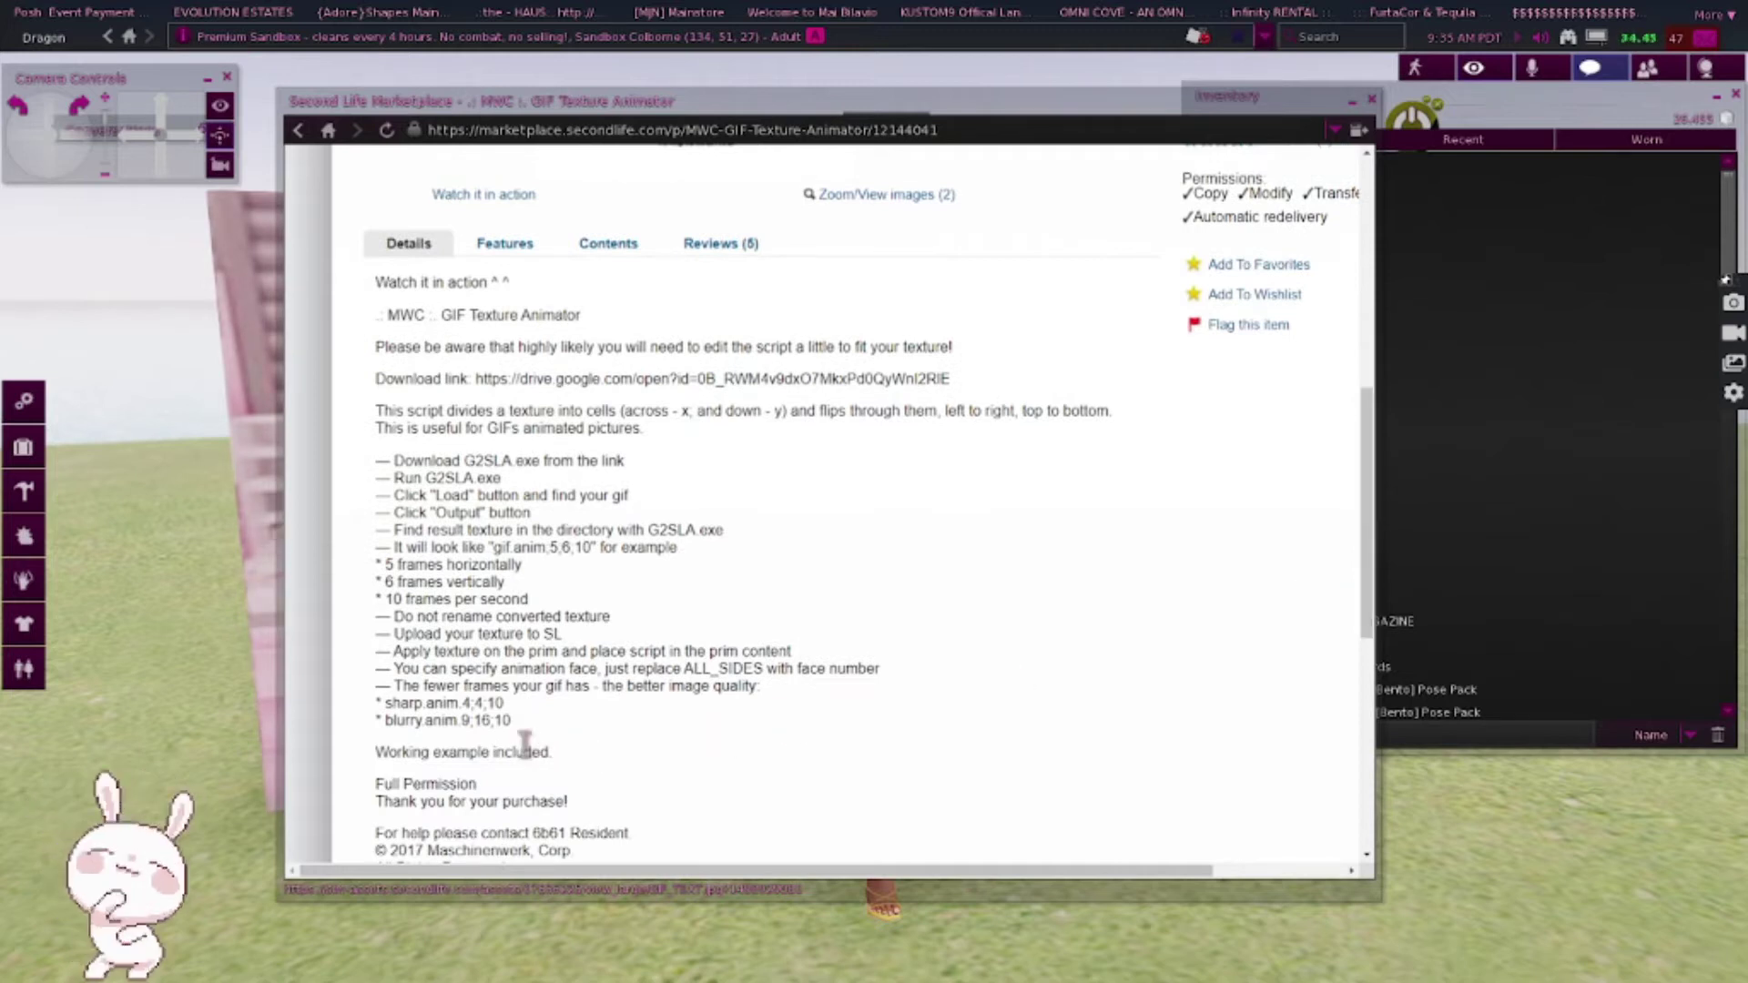
left_click_drag(528, 725, 375, 468)
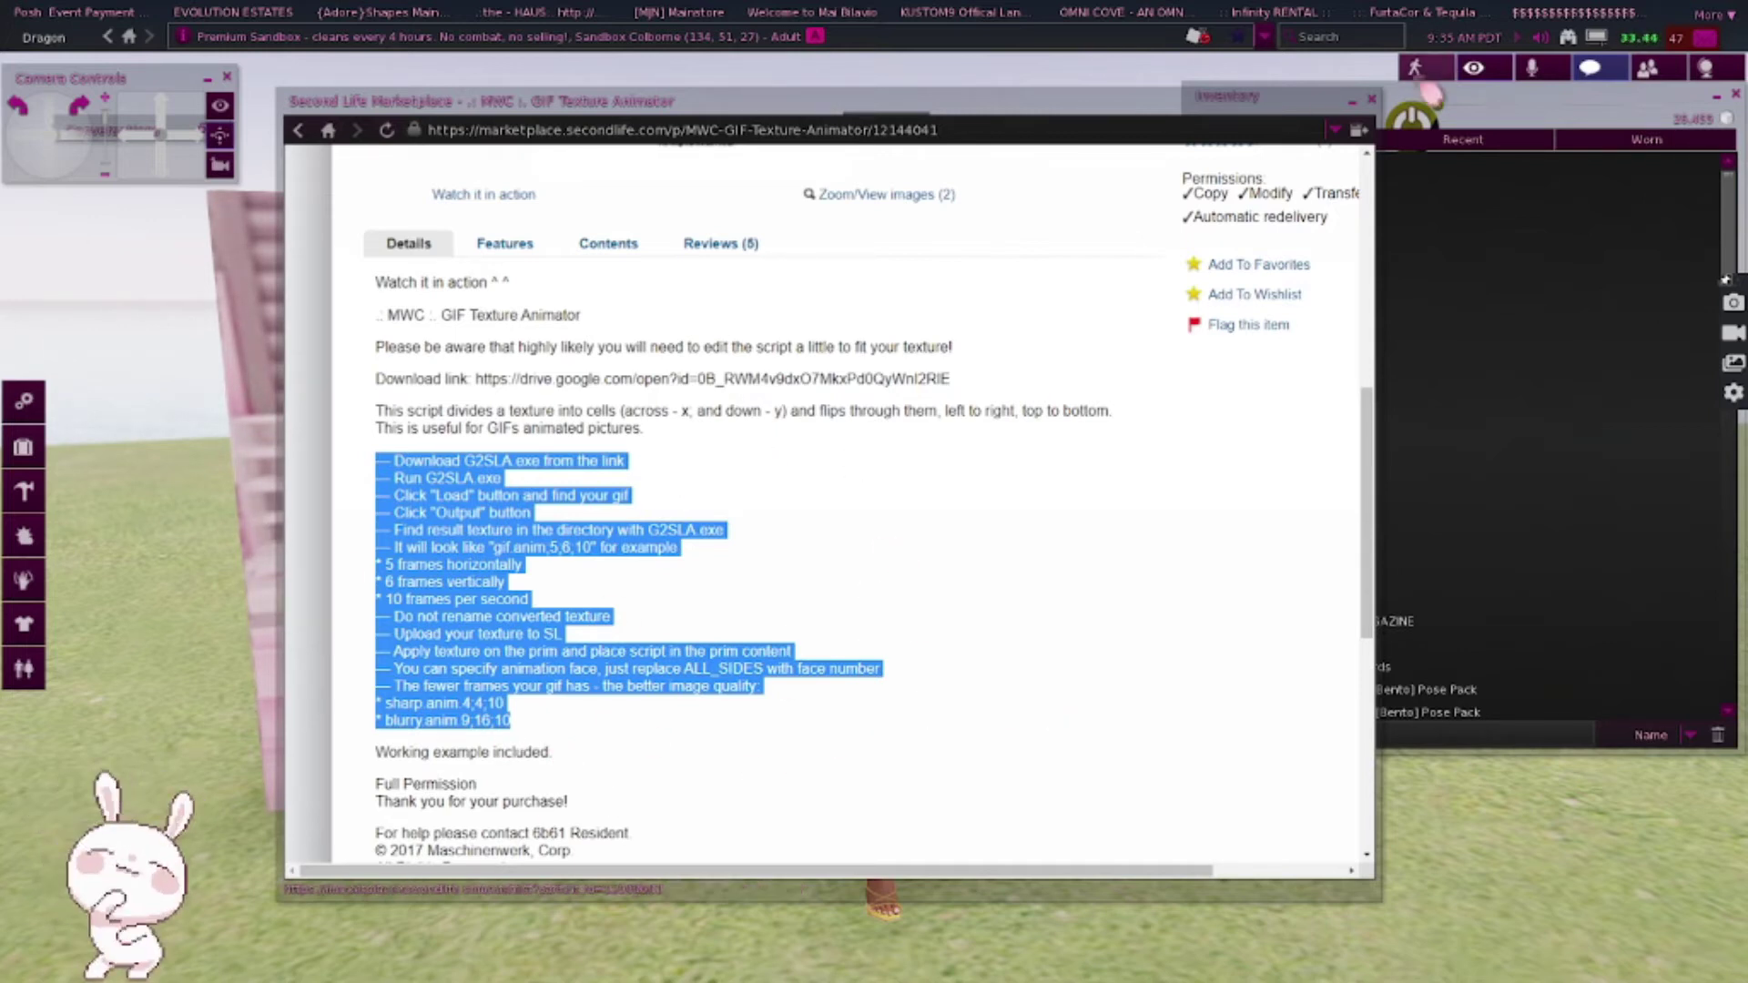
left_click(1370, 619)
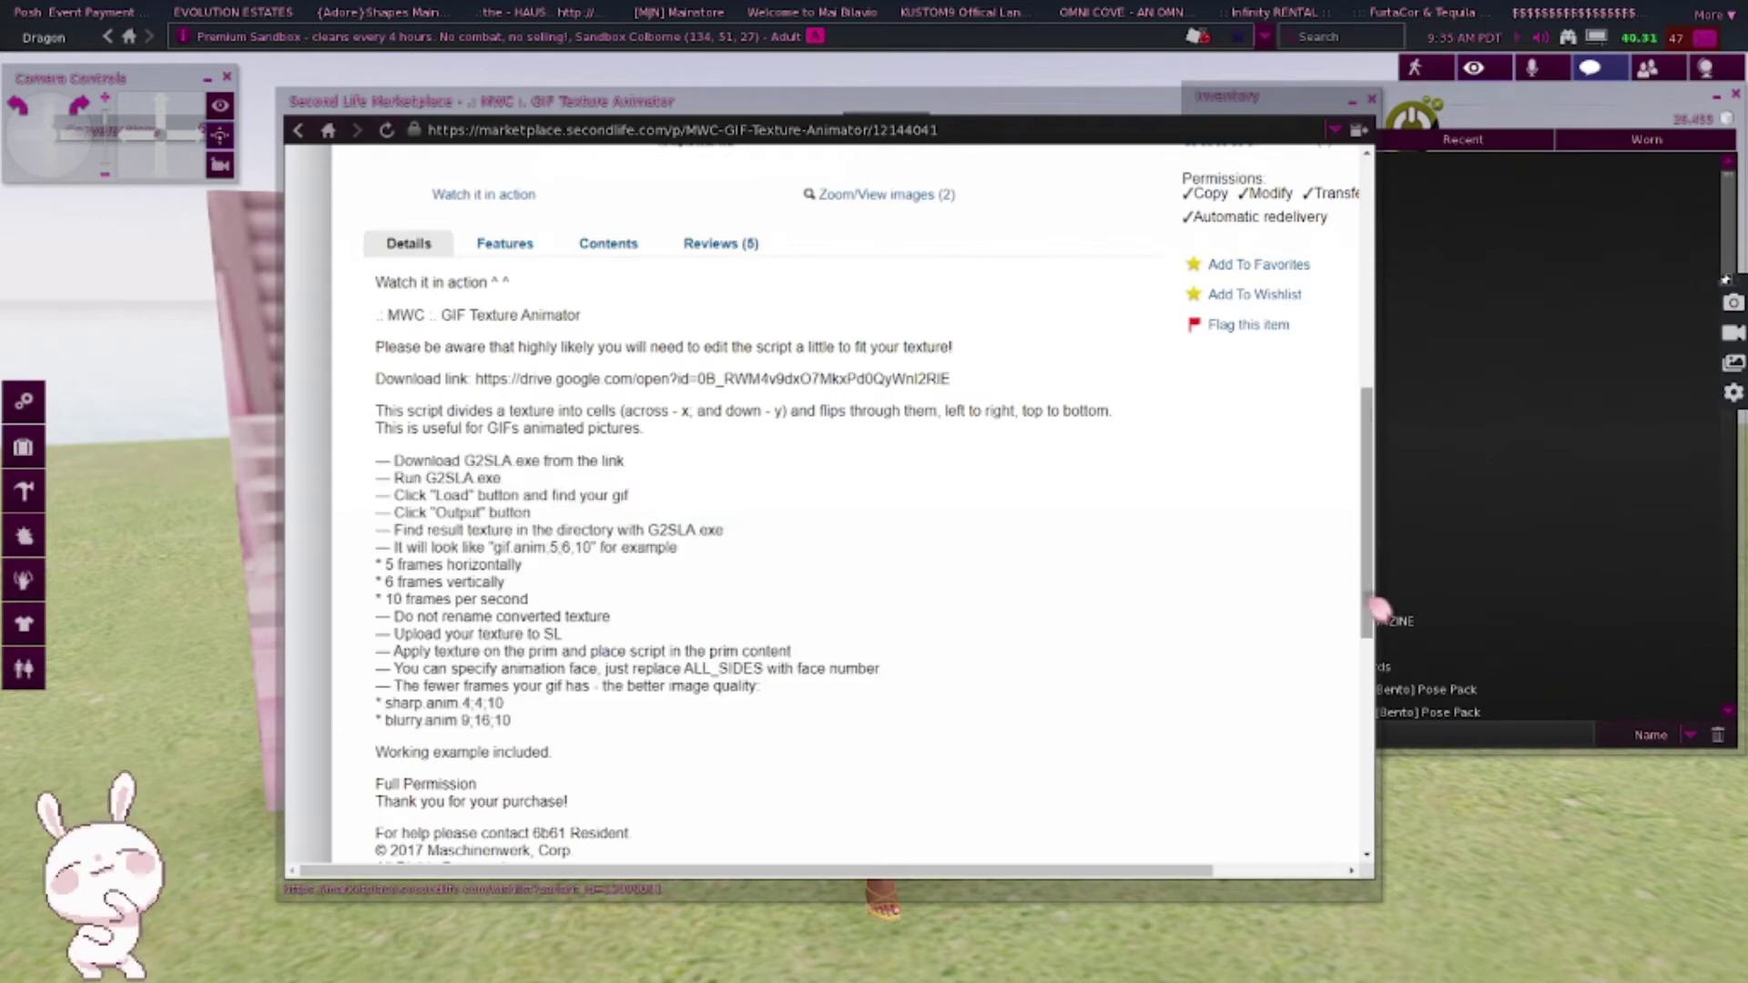
left_click_drag(1369, 616, 1379, 367)
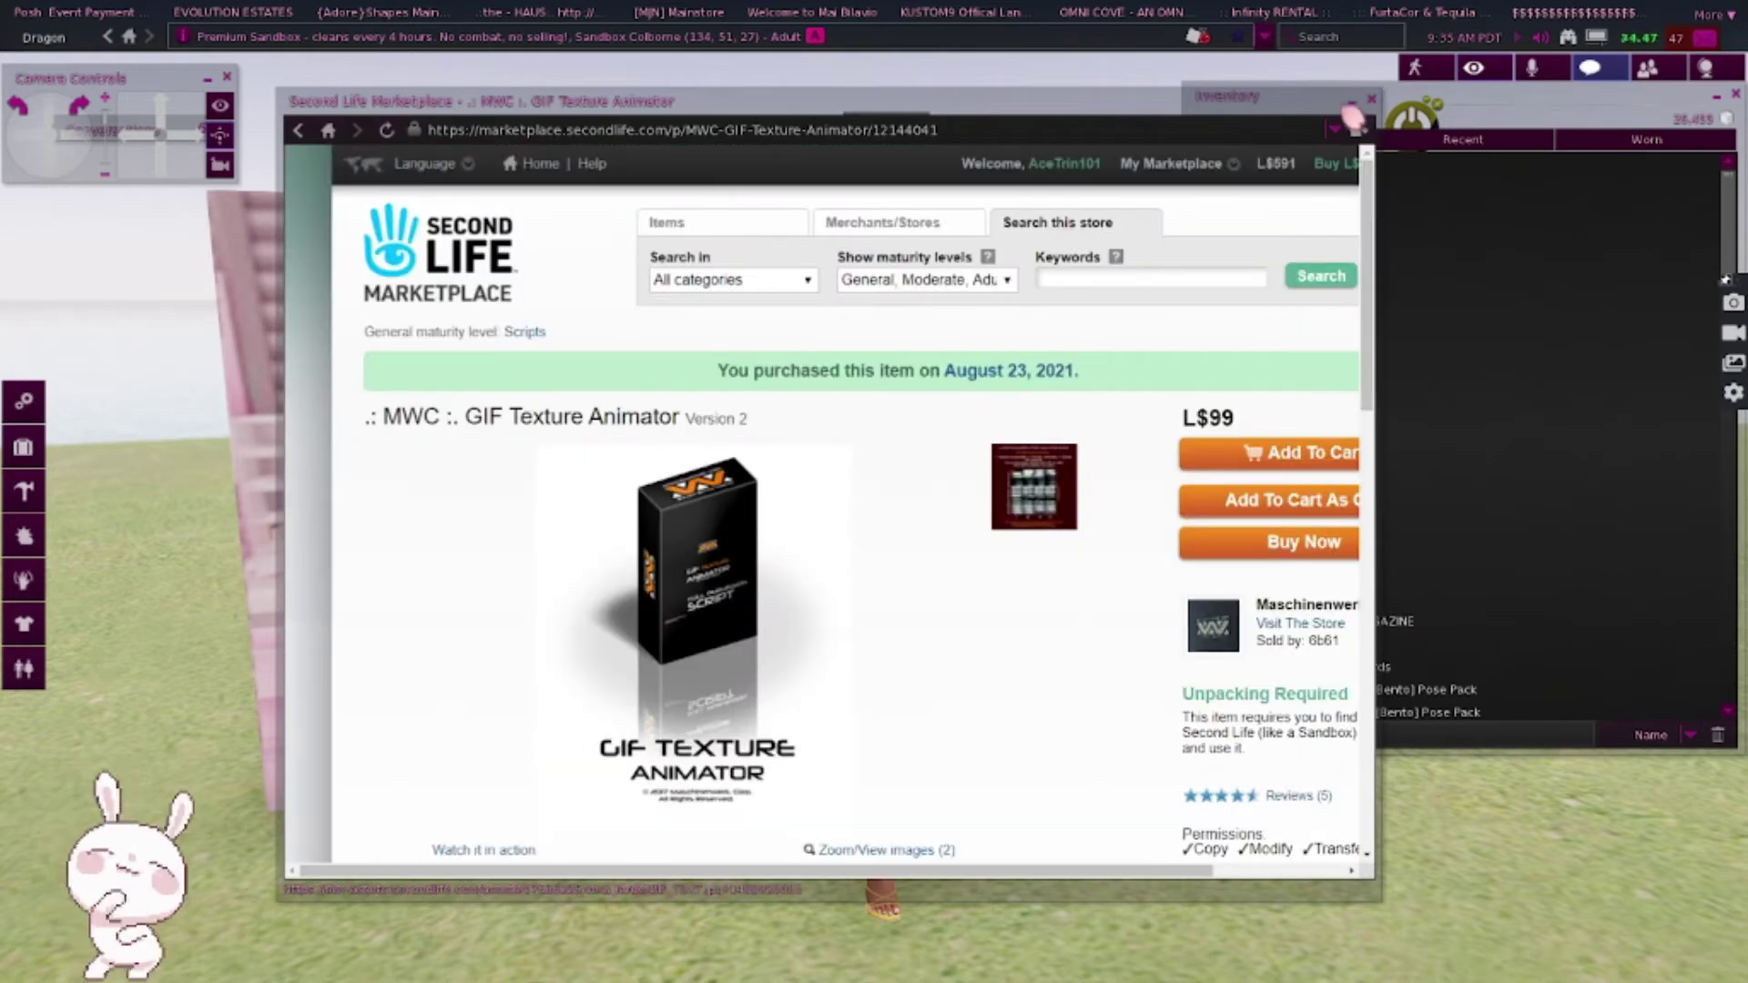
left_click(1371, 99)
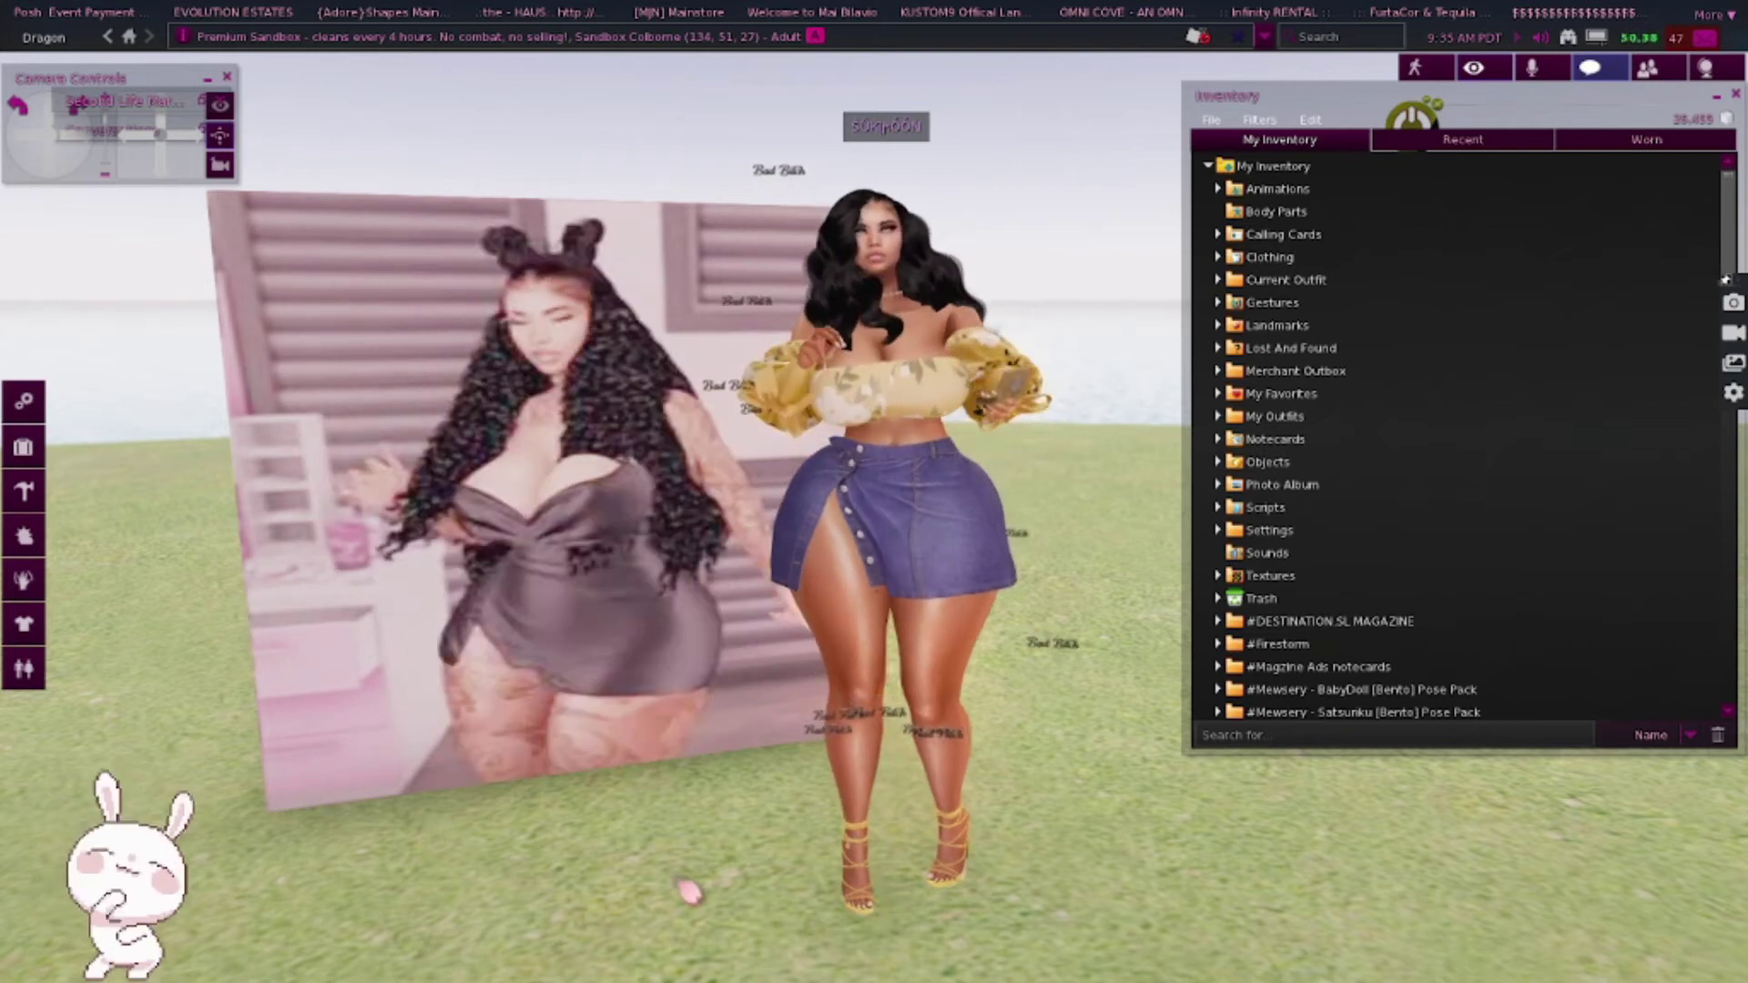
- Switch to the desktop web browser and open gyazo.com in a new tab
key("super")
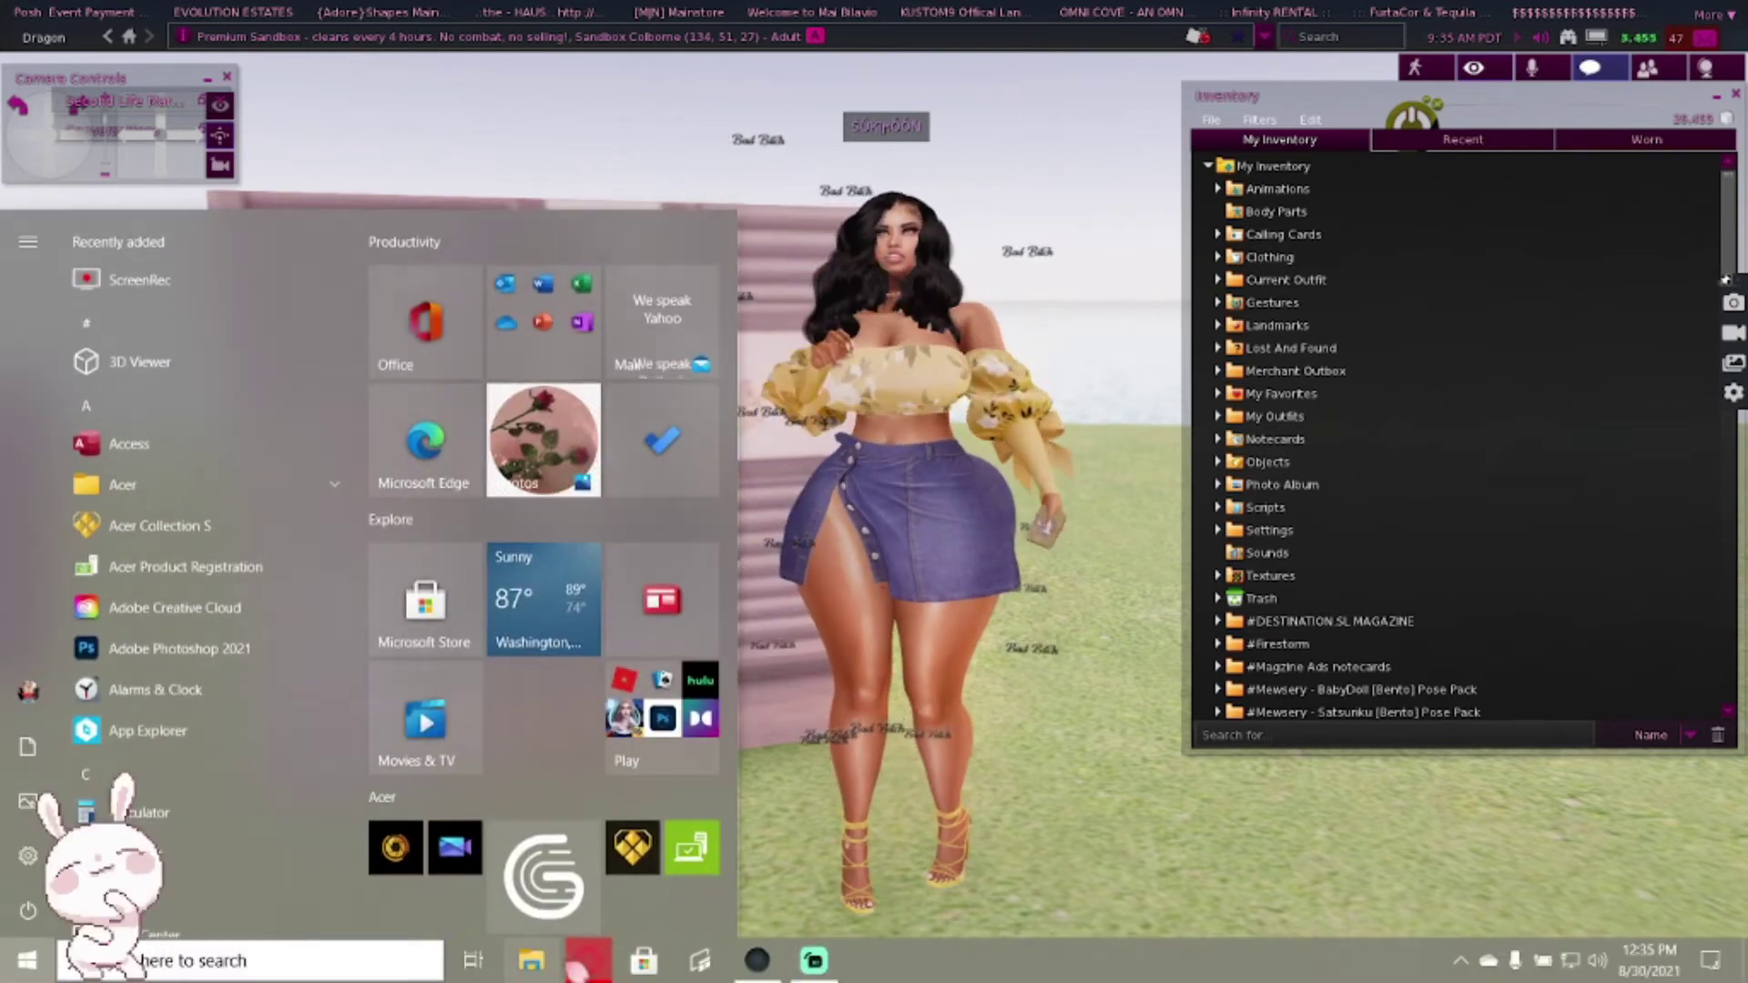
left_click(582, 960)
left_click(642, 869)
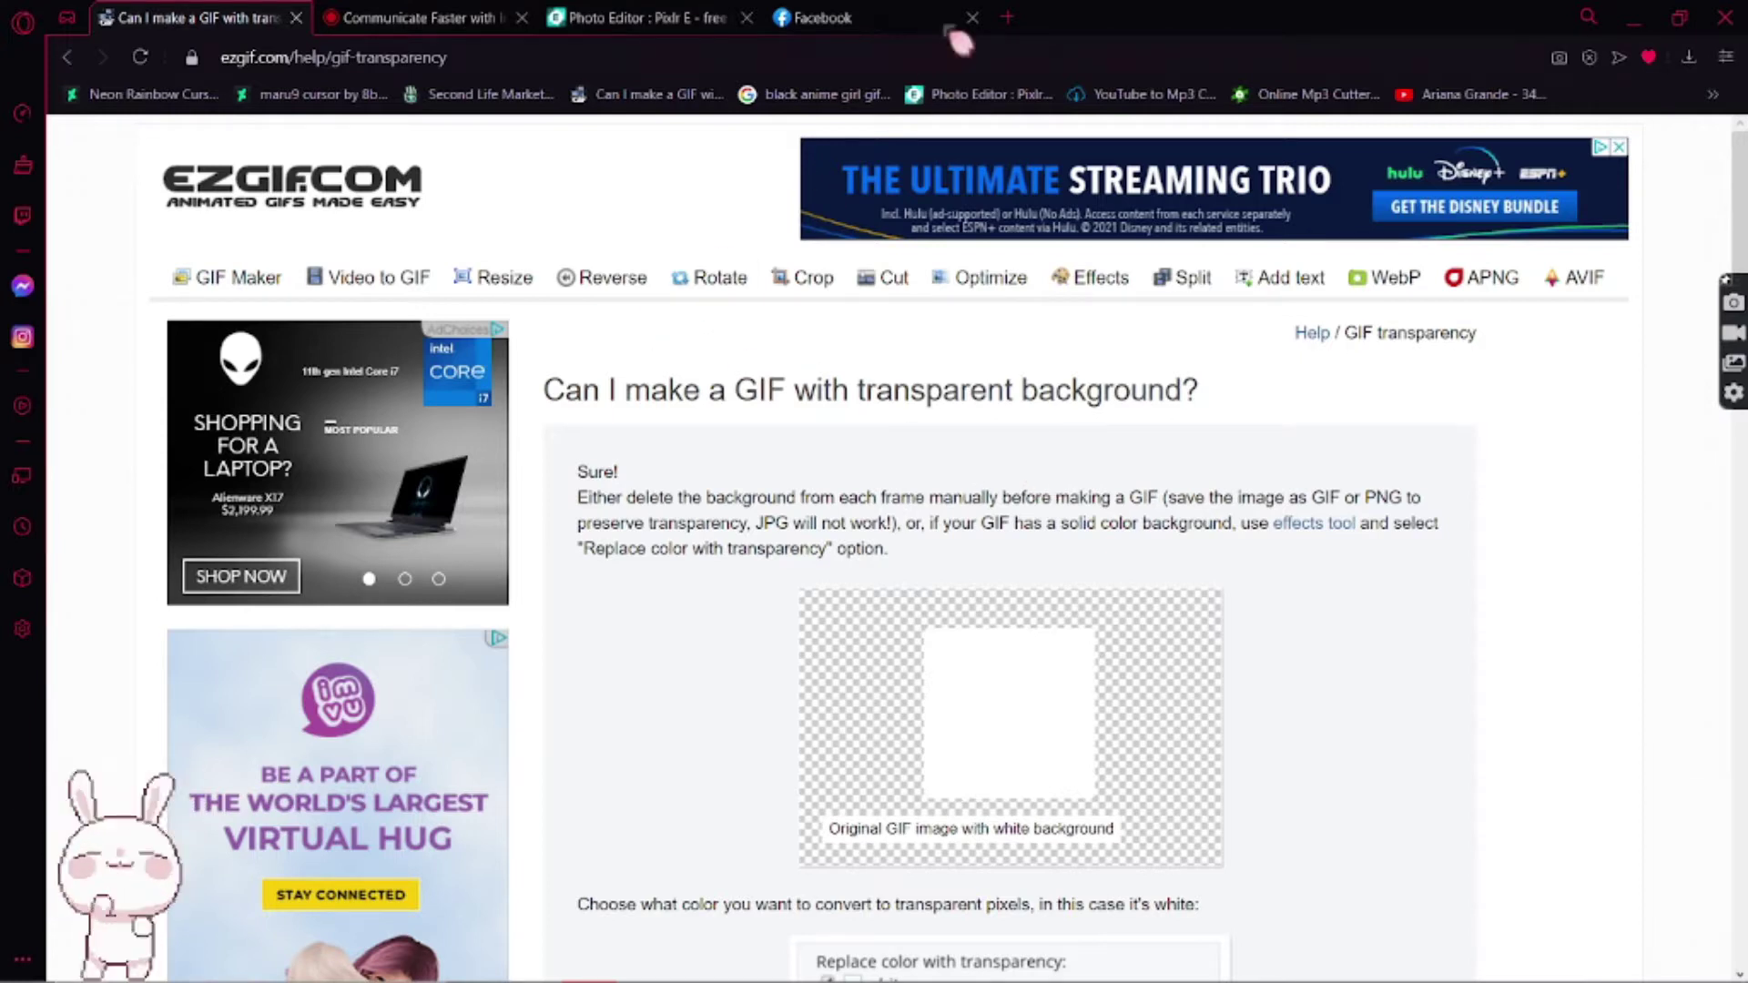
left_click(1008, 18)
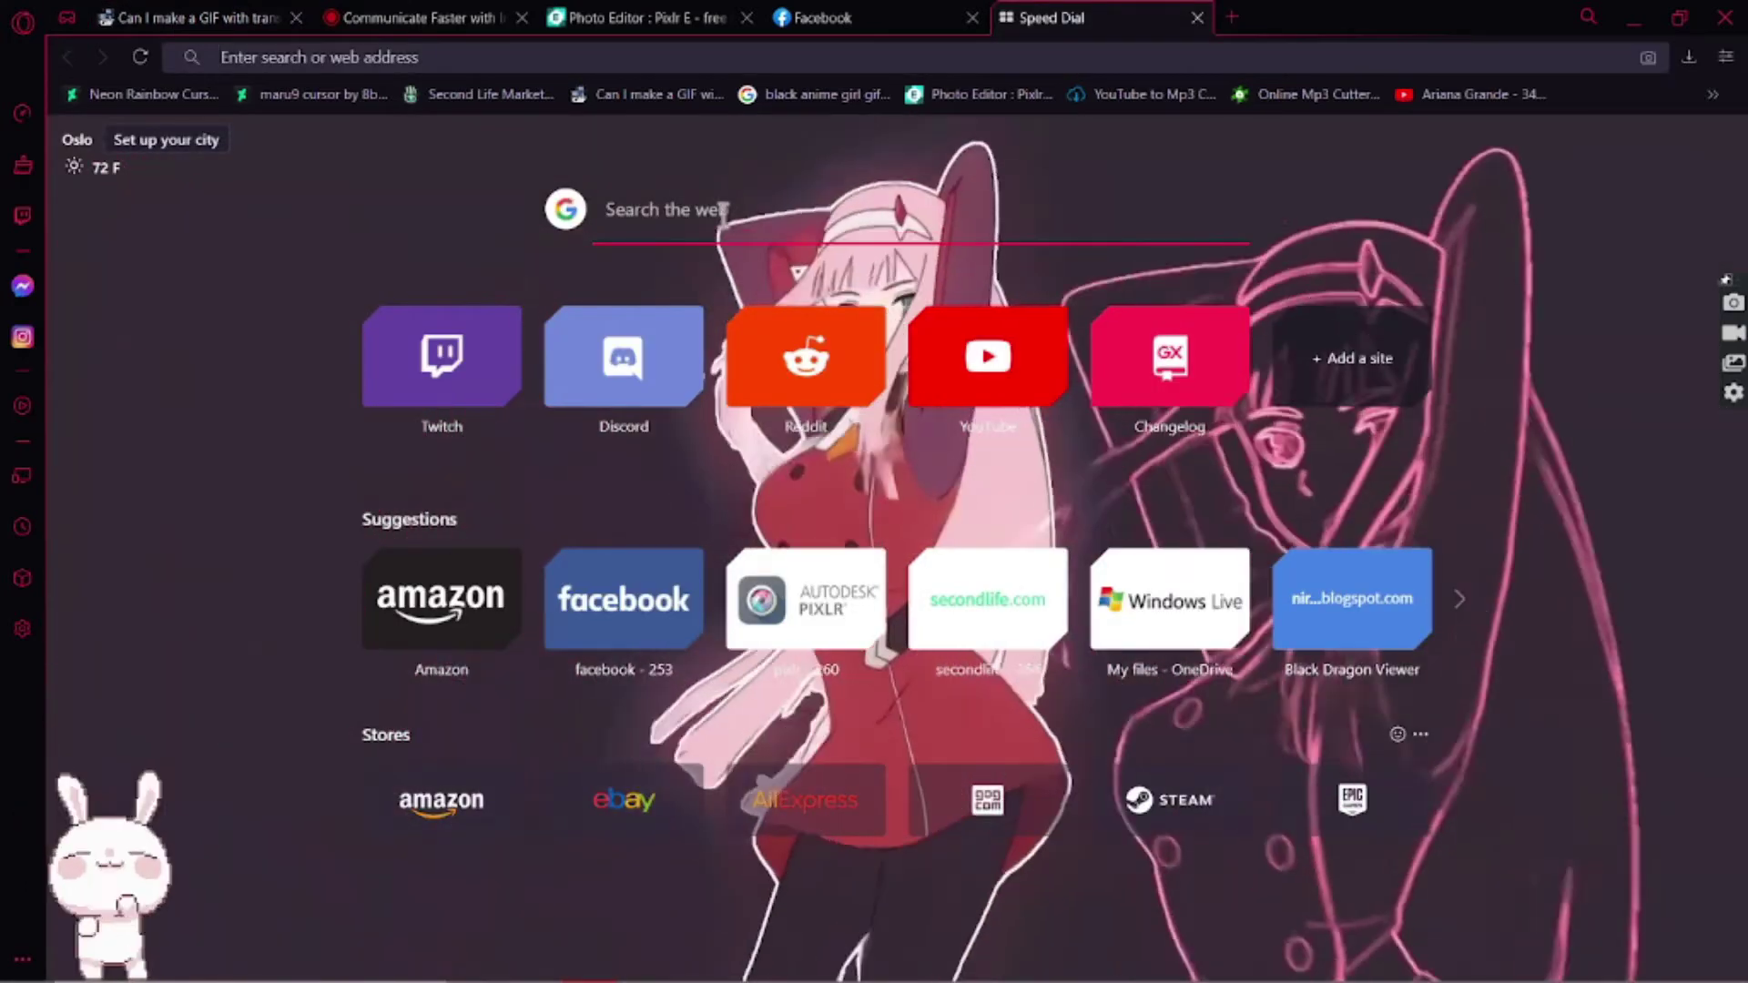
left_click(723, 215)
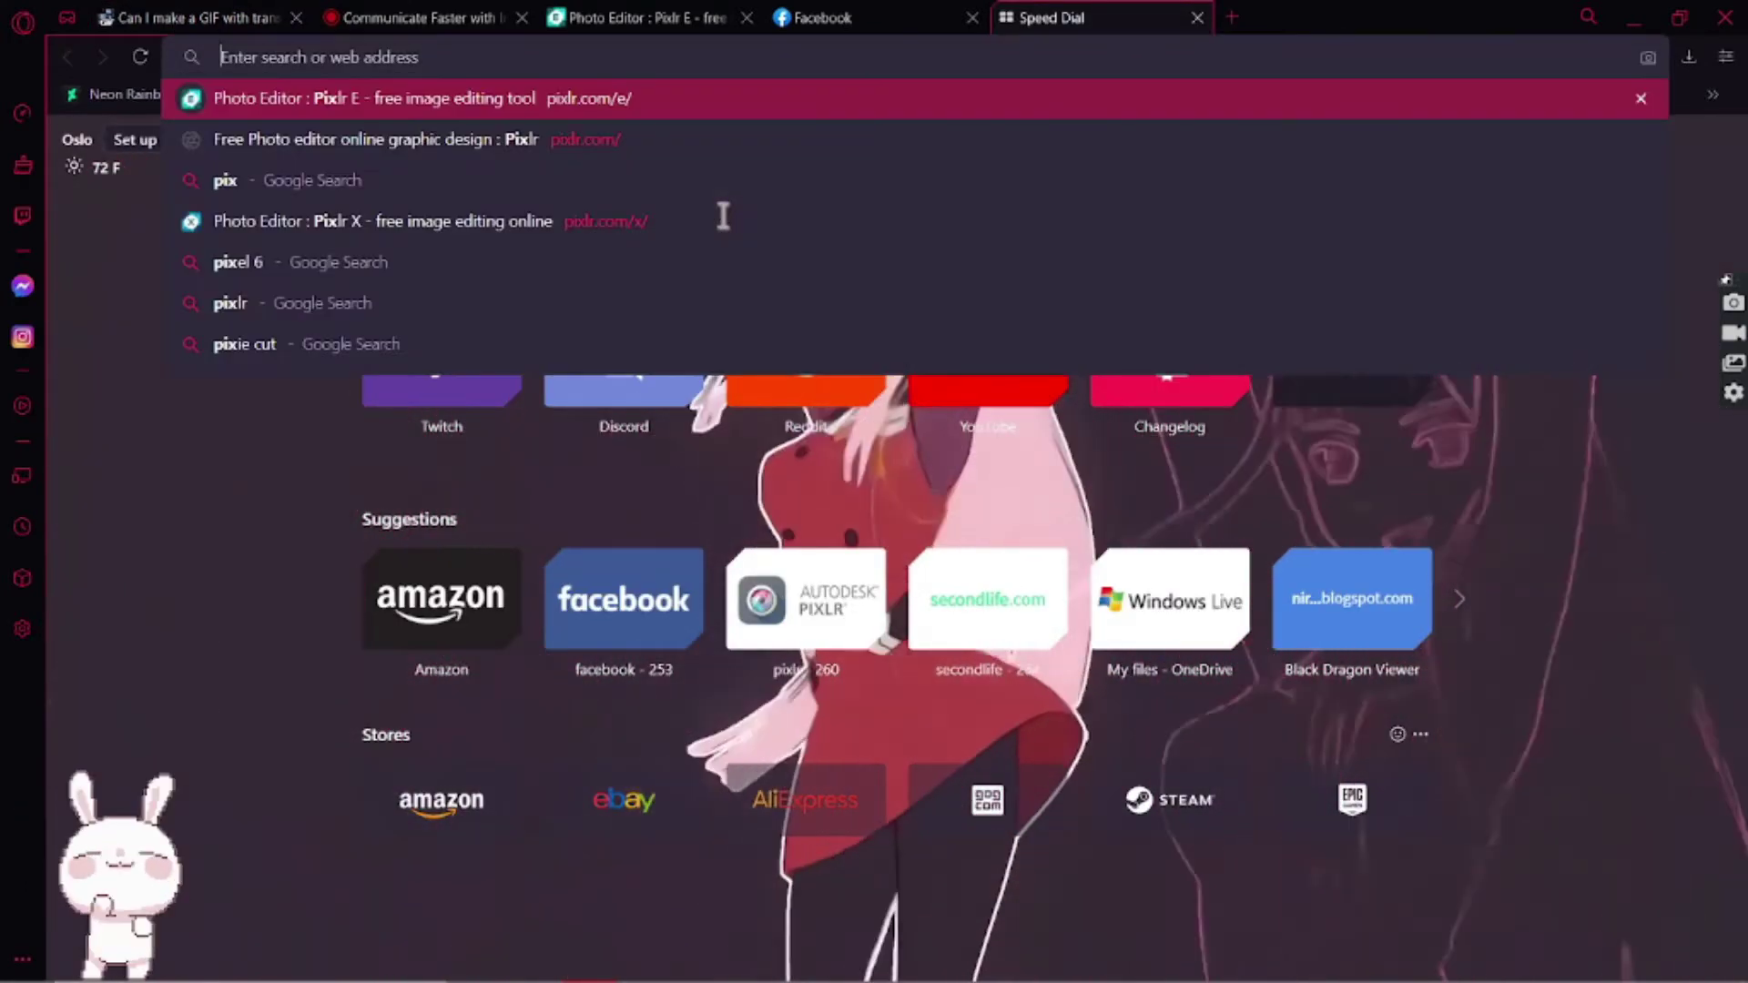
type("gy")
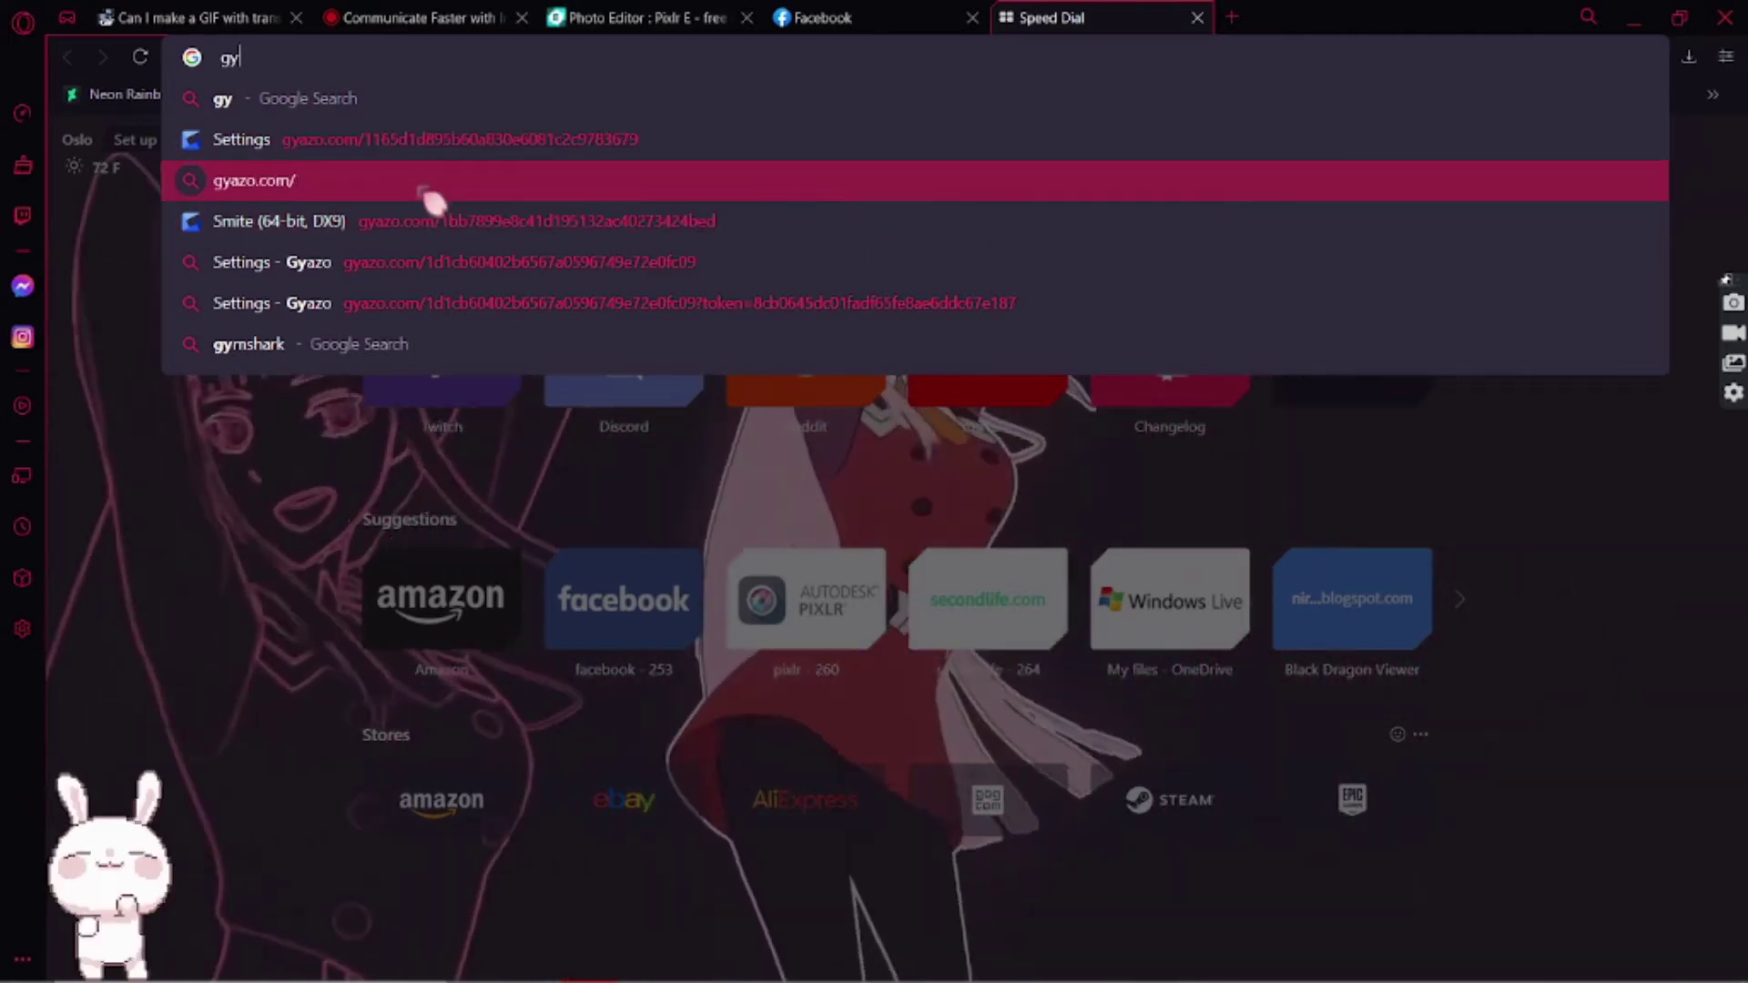
left_click(427, 182)
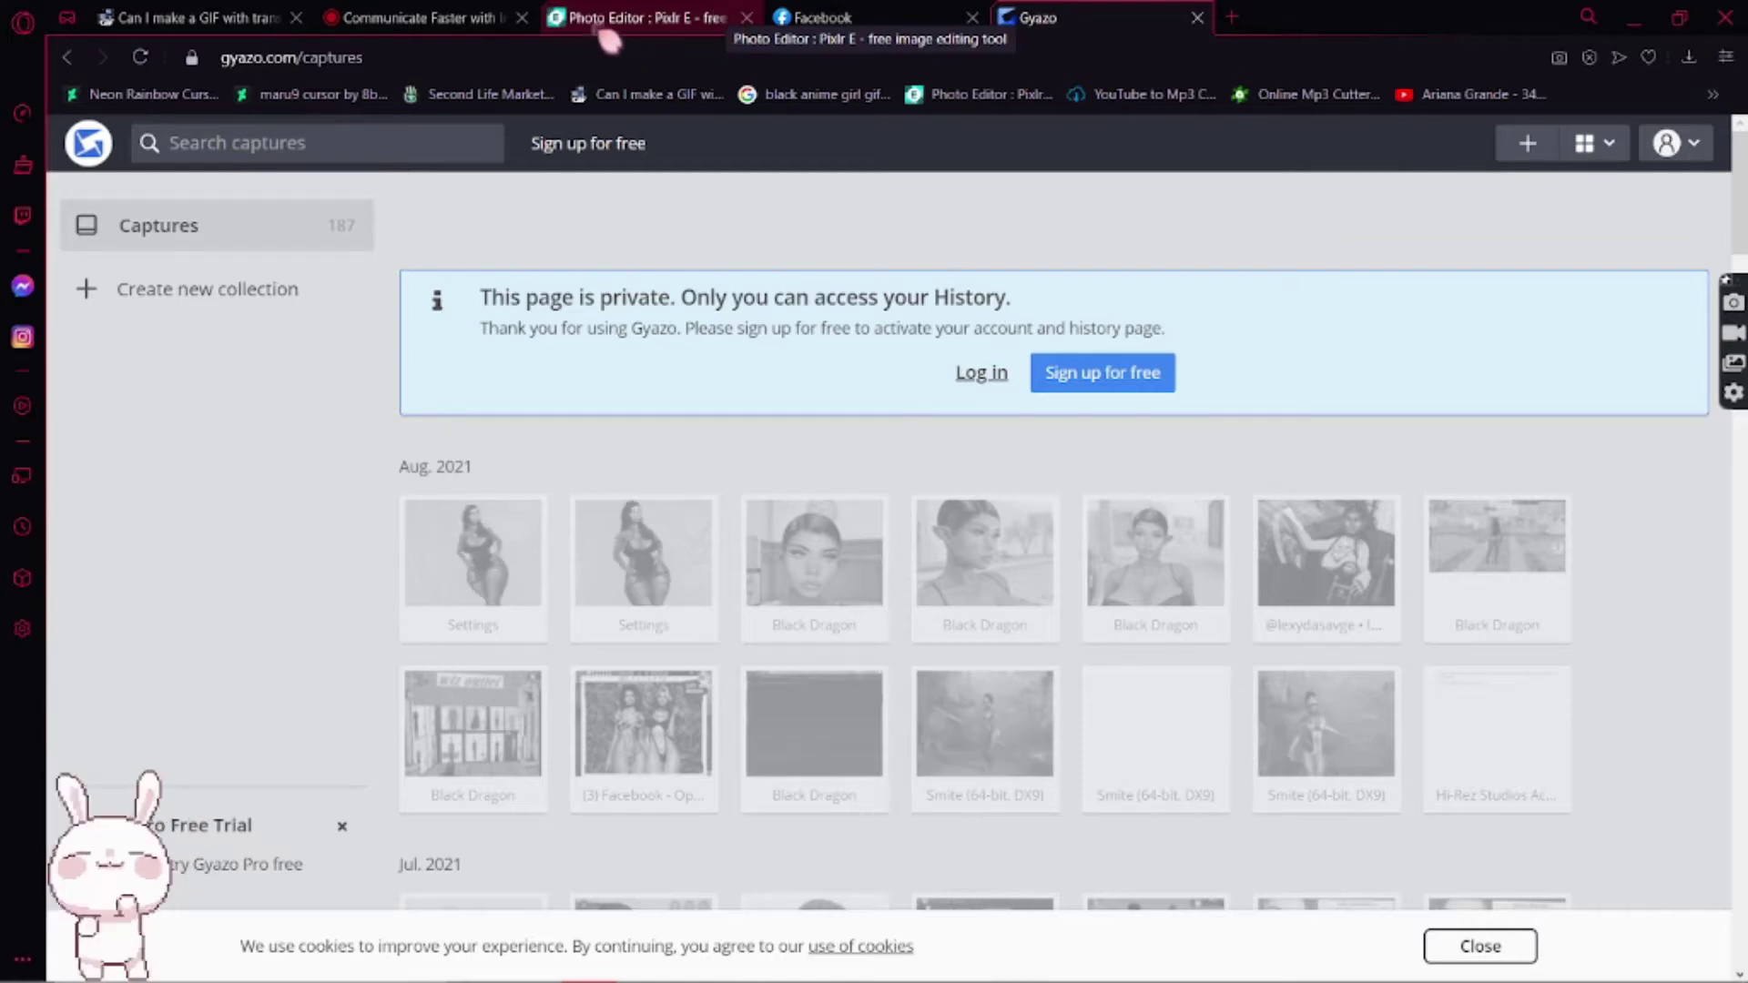
- Show the already open screenrec.com page and move the floating ScreenRec capture toolbar lower along the screen edge
left_click(384, 27)
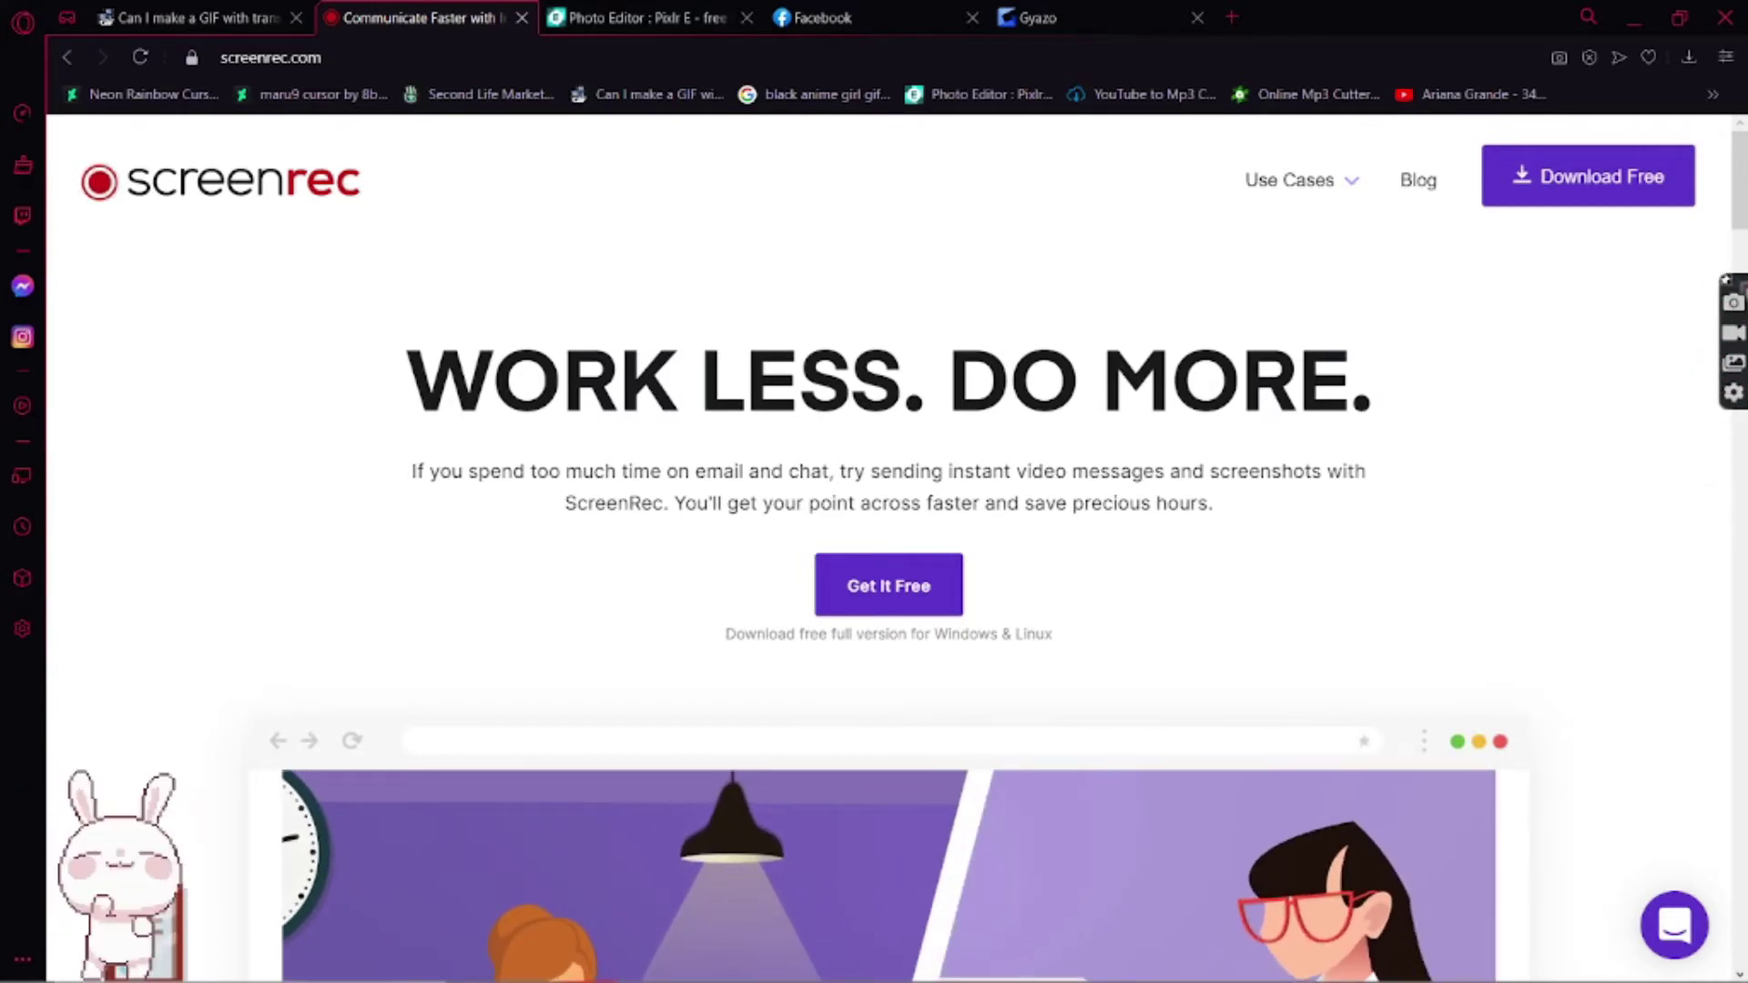
left_click_drag(1736, 278, 1740, 130)
left_click_drag(1397, 5, 1685, 469)
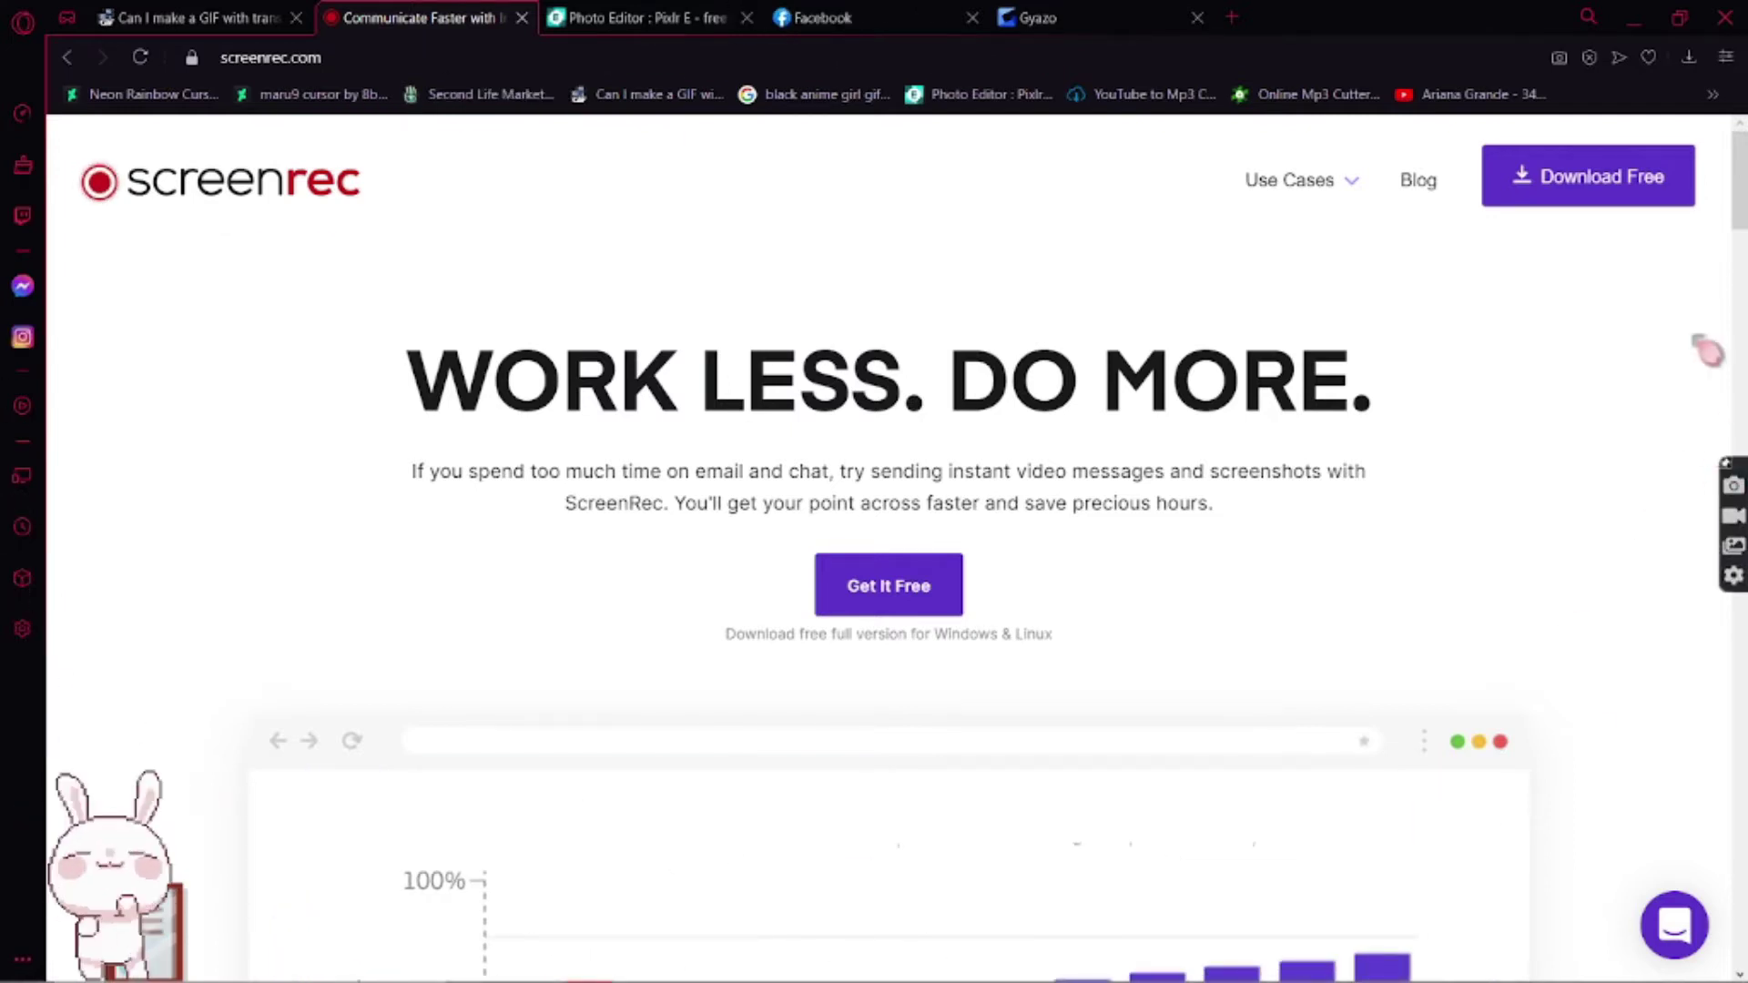
- Switch back to the Second Life viewer and capture a ScreenRec screenshot of the avatar and the animated picture beside her
left_click(1636, 18)
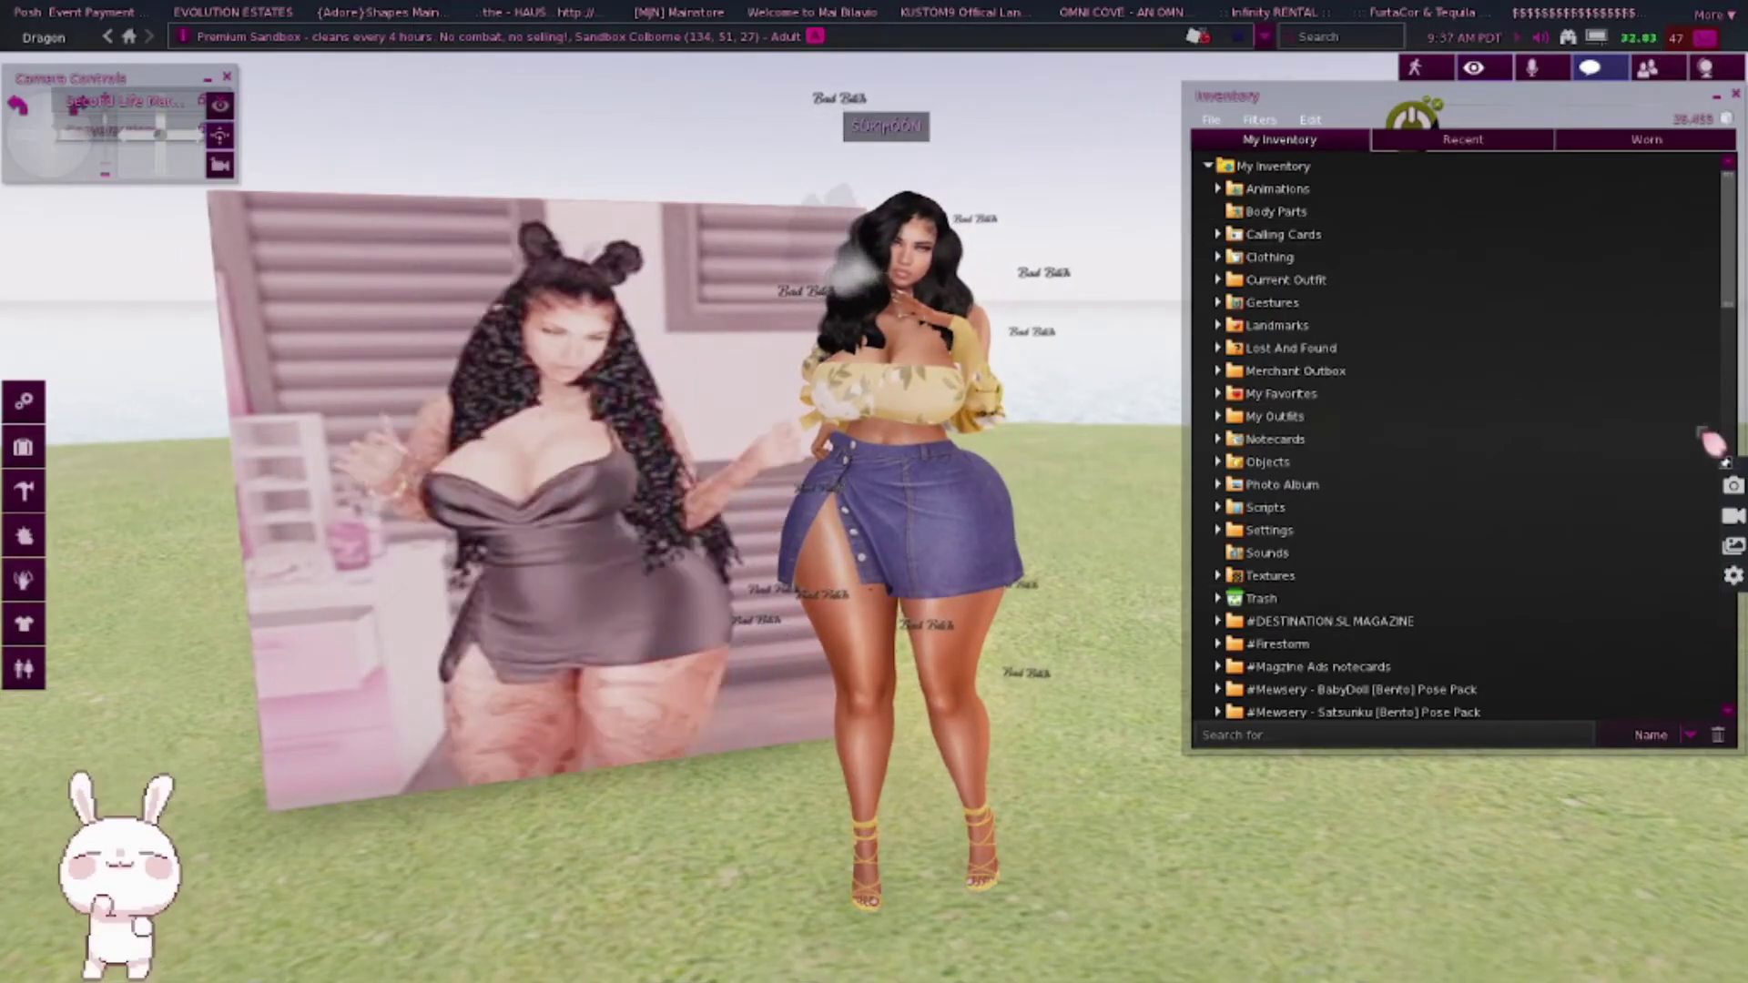
left_click_drag(1578, 114, 1517, 553)
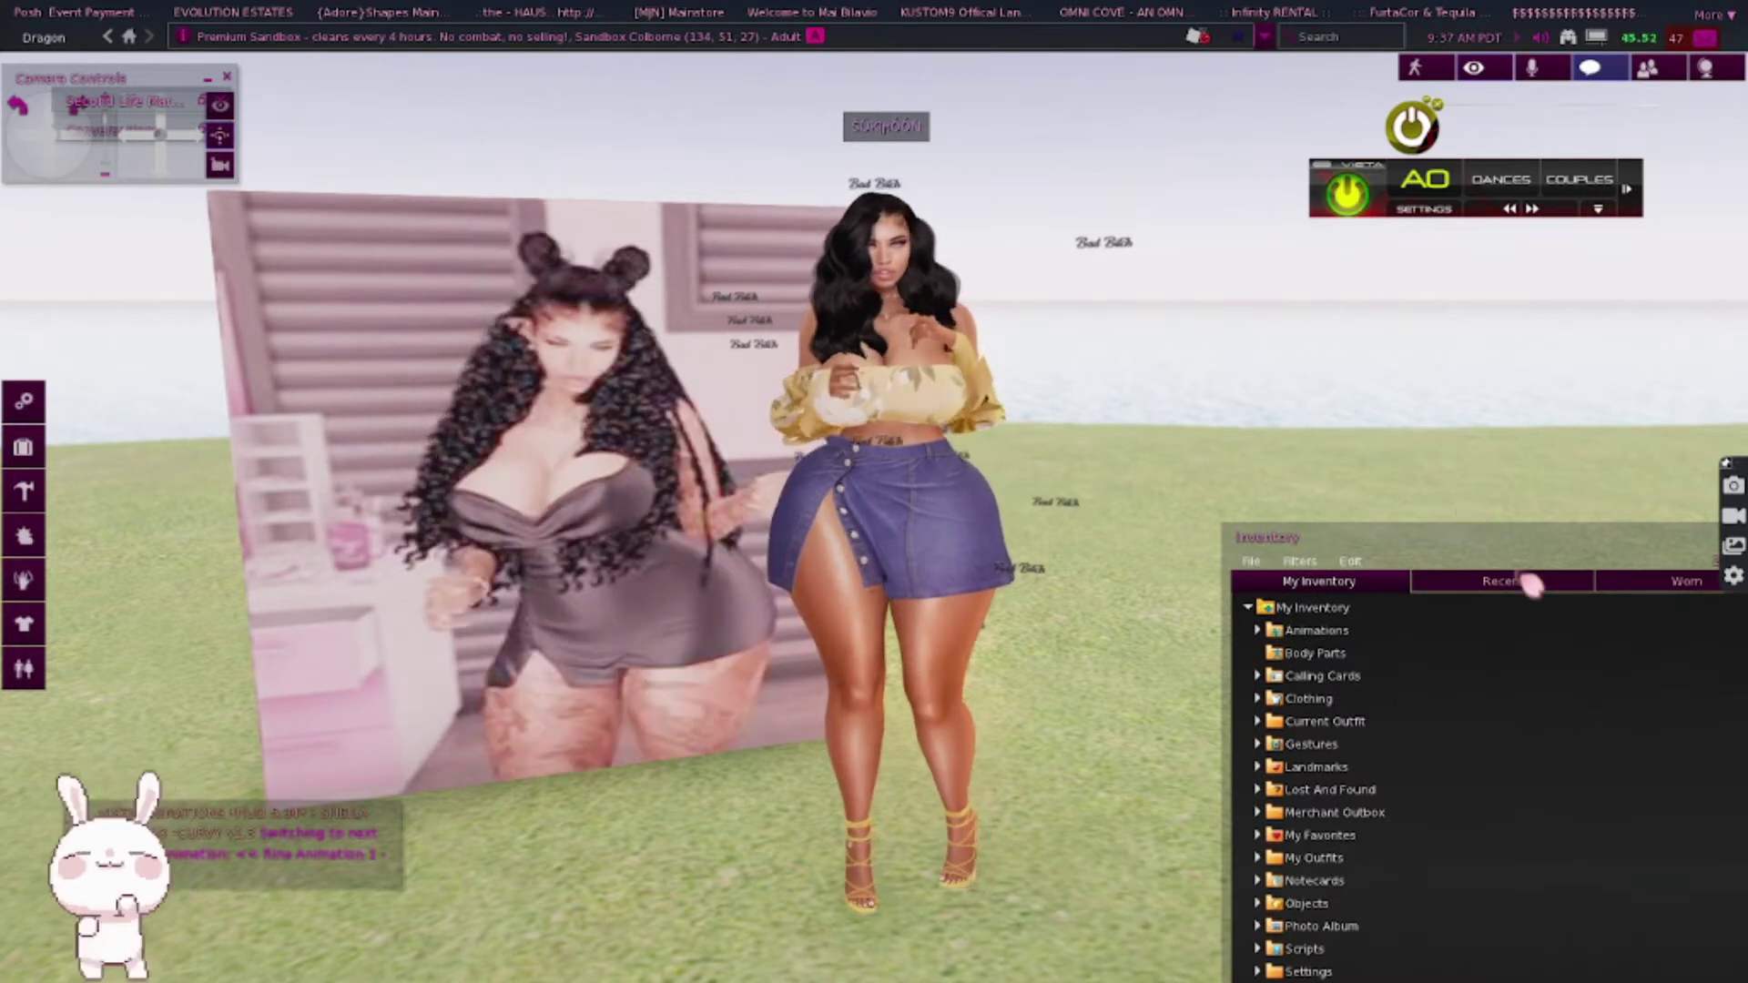
left_click_drag(1527, 546, 1485, 101)
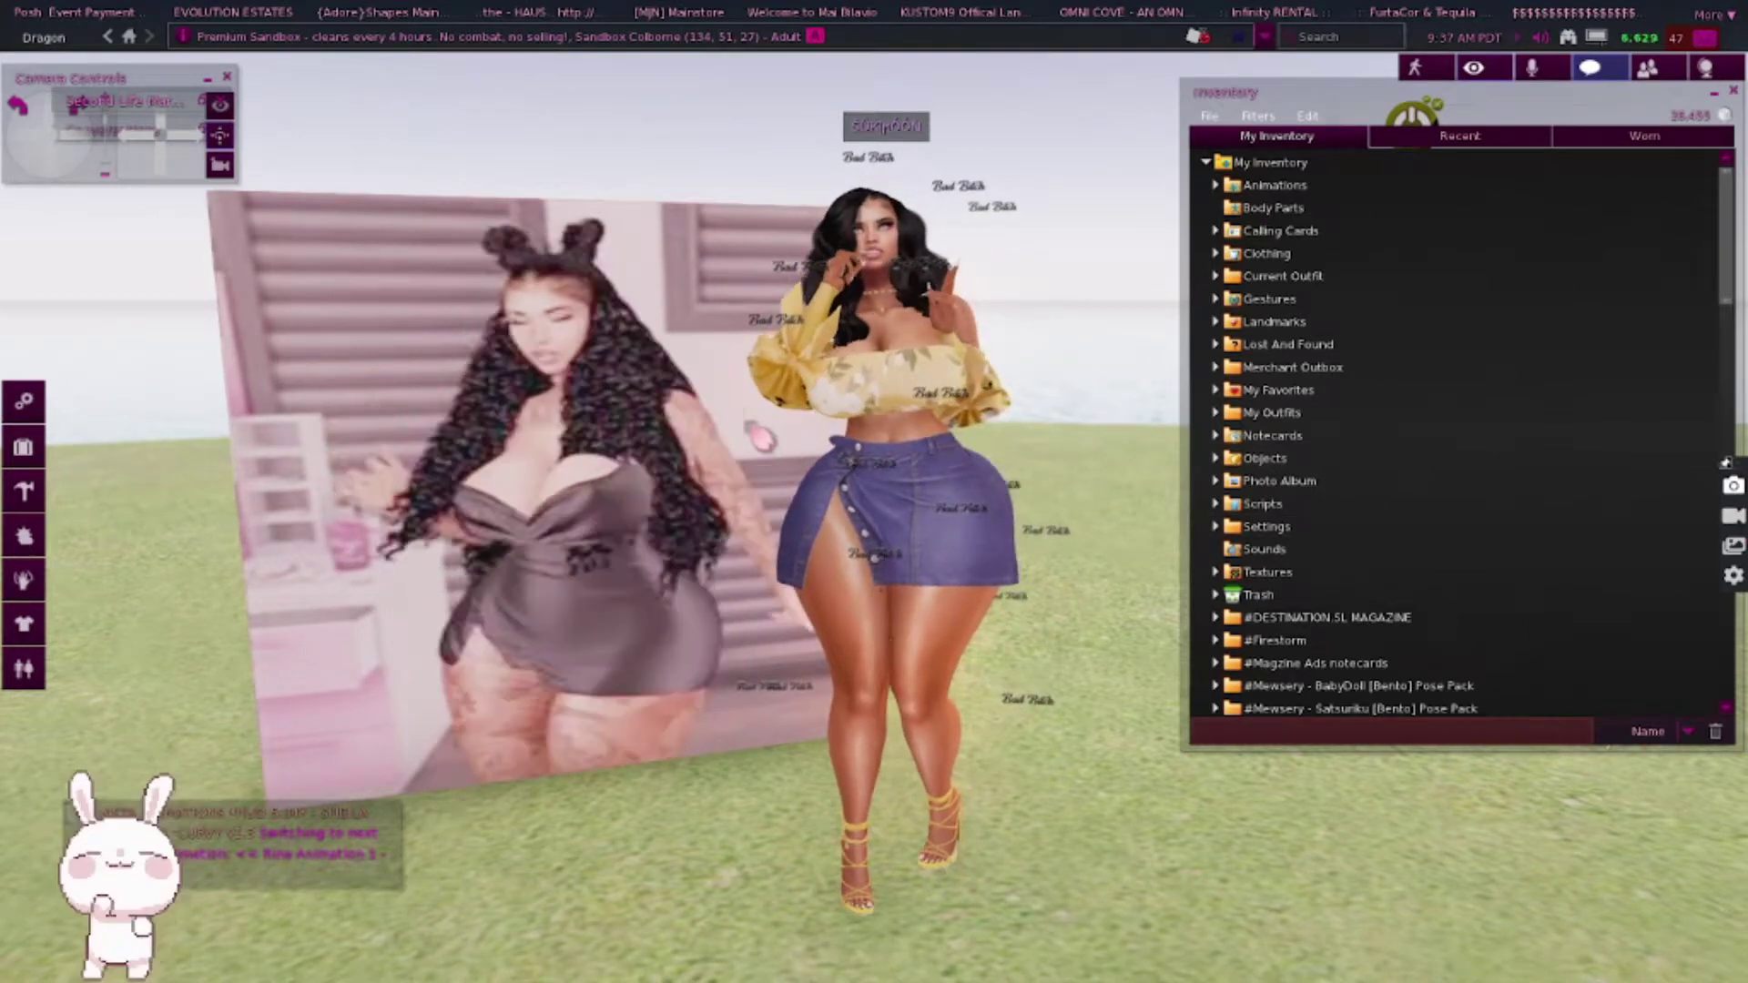
key("Print")
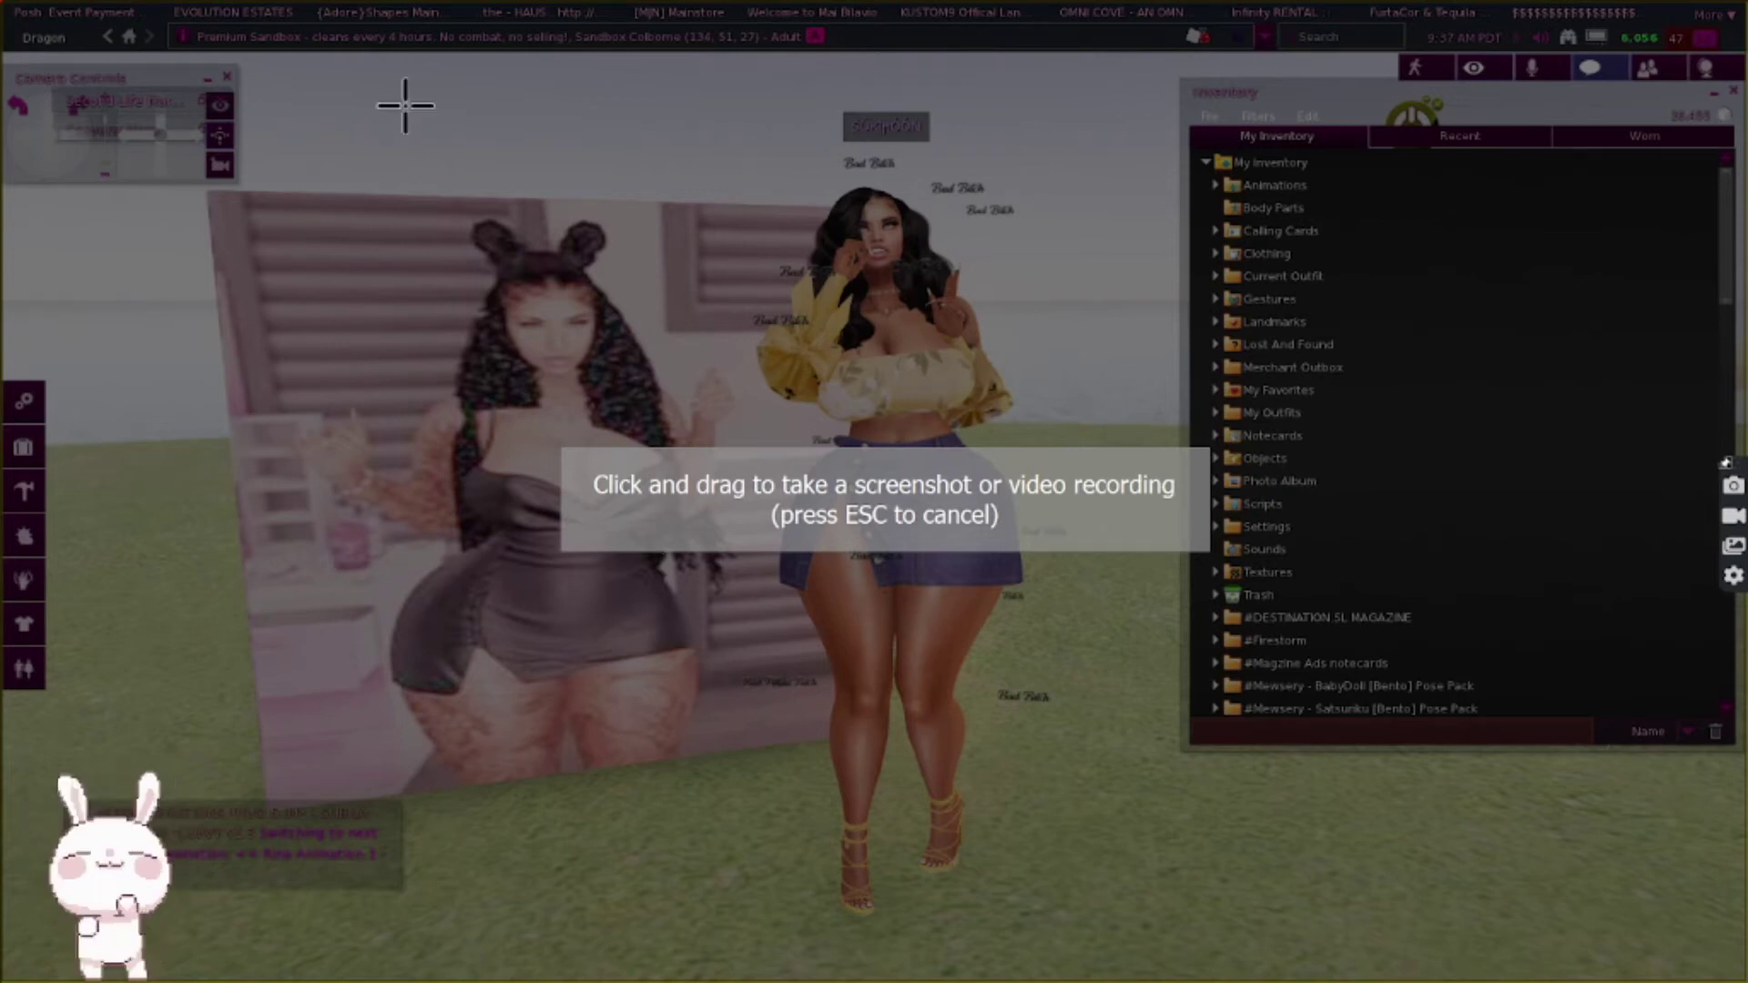
mouse_move(387, 55)
left_mouse_down()
mouse_move(897, 391)
mouse_move(1199, 979)
mouse_move(1181, 972)
left_mouse_up()
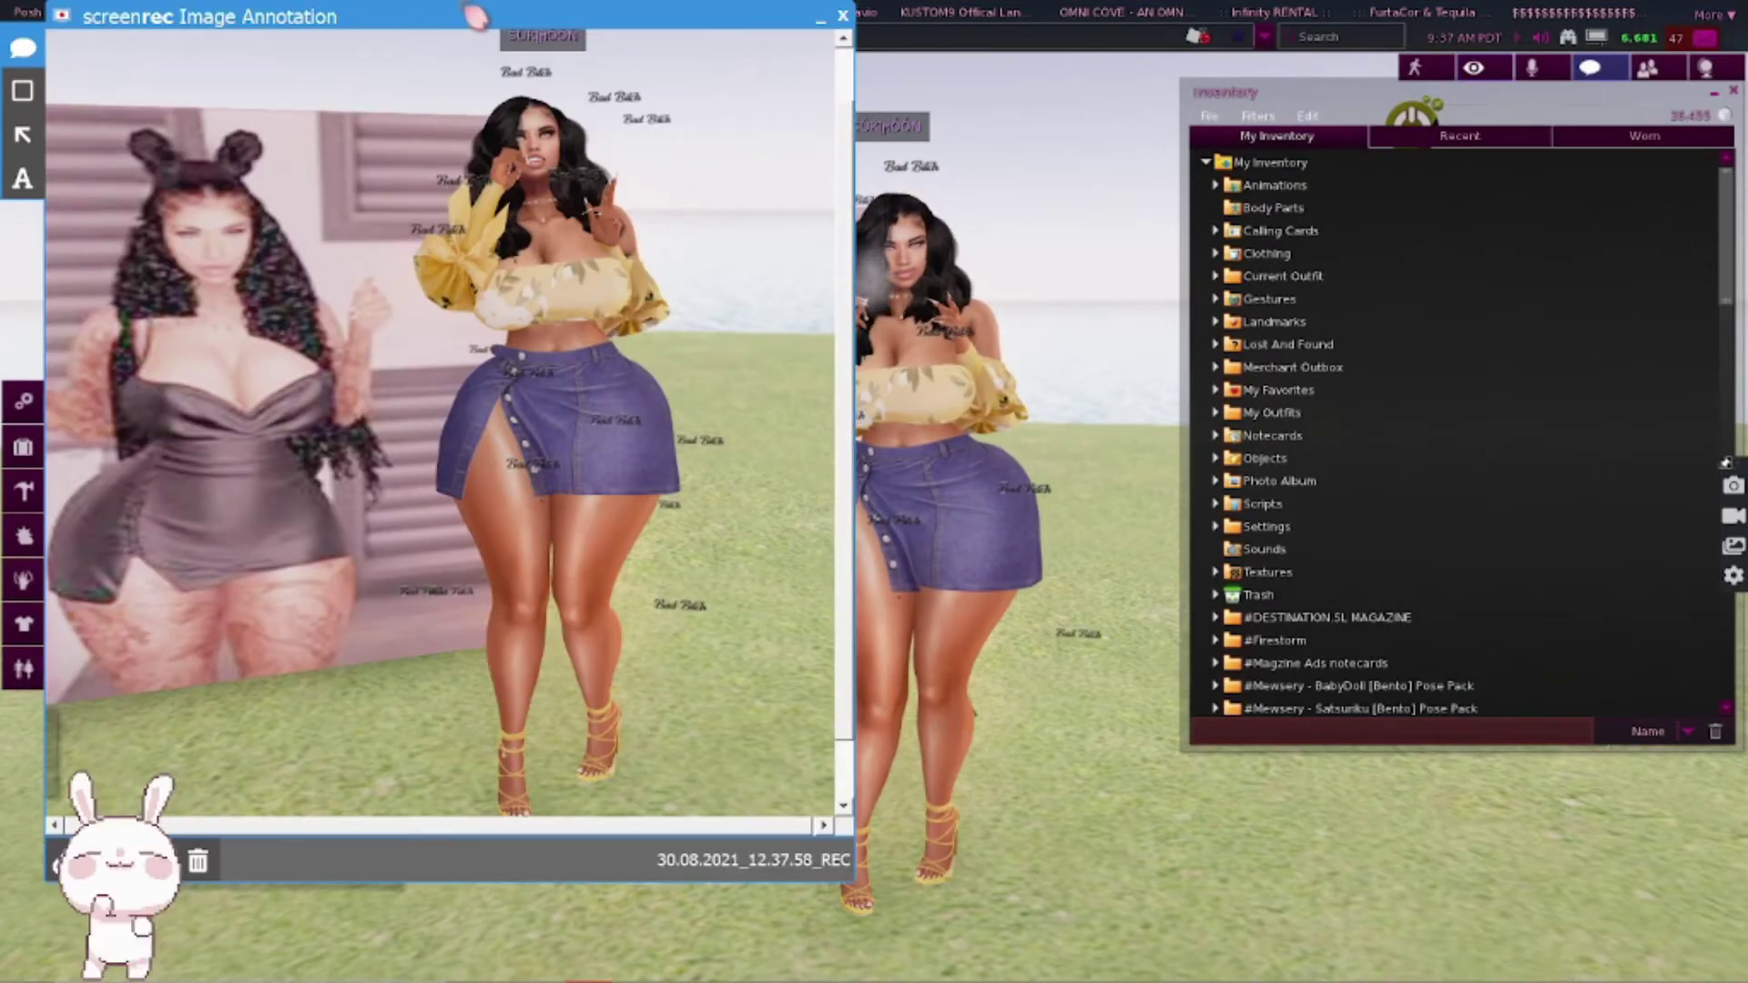
mouse_move(457, 27)
left_mouse_down()
mouse_move(736, 199)
mouse_move(612, 37)
mouse_move(577, 71)
left_mouse_up()
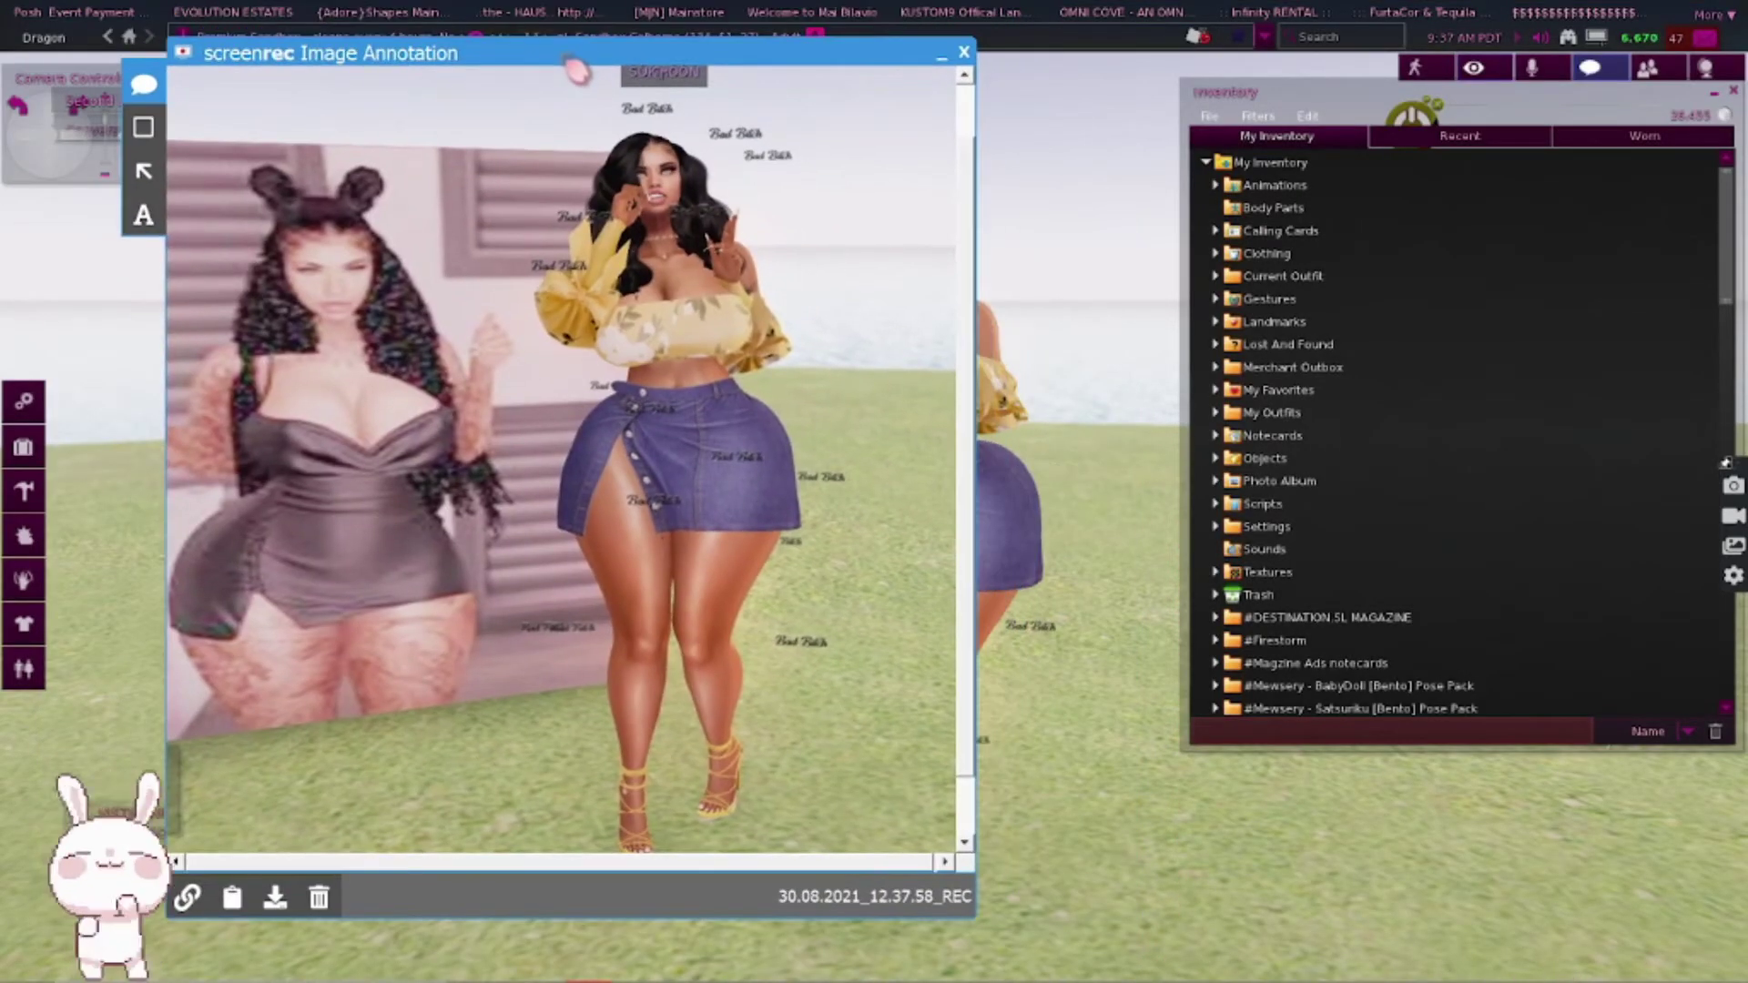
left_click(963, 52)
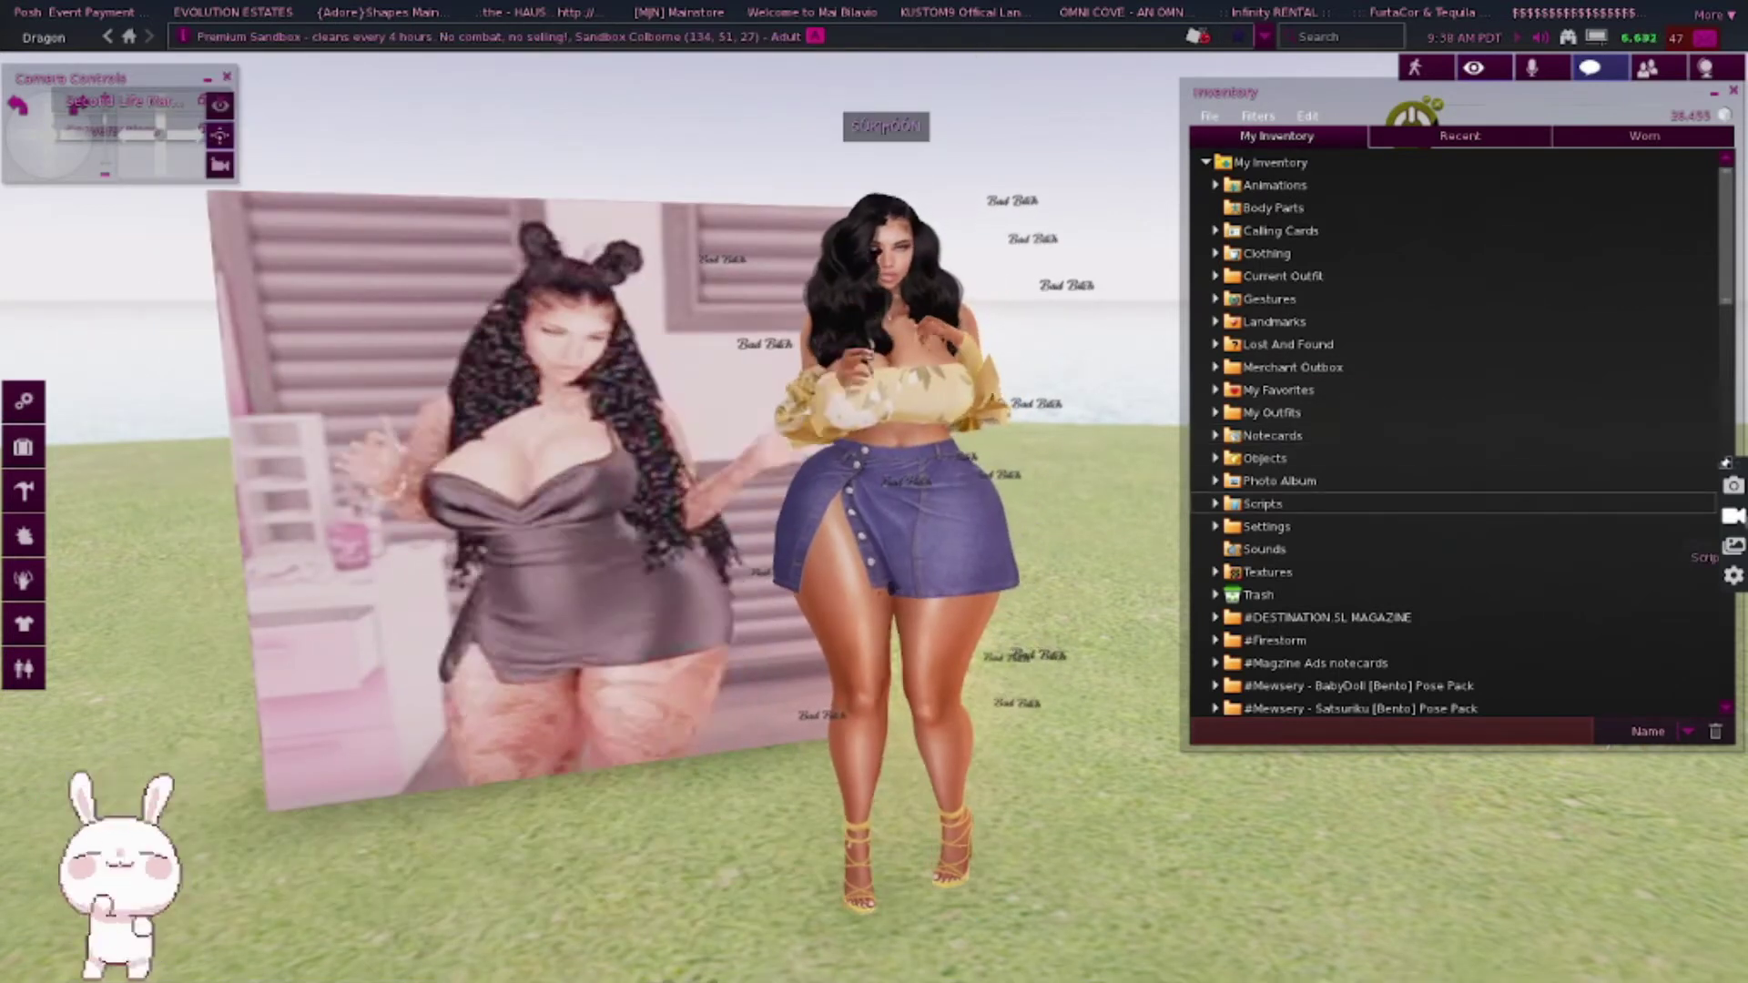
- Select the area around the avatar and the animated picture for a ScreenRec video recording
left_click(1733, 515)
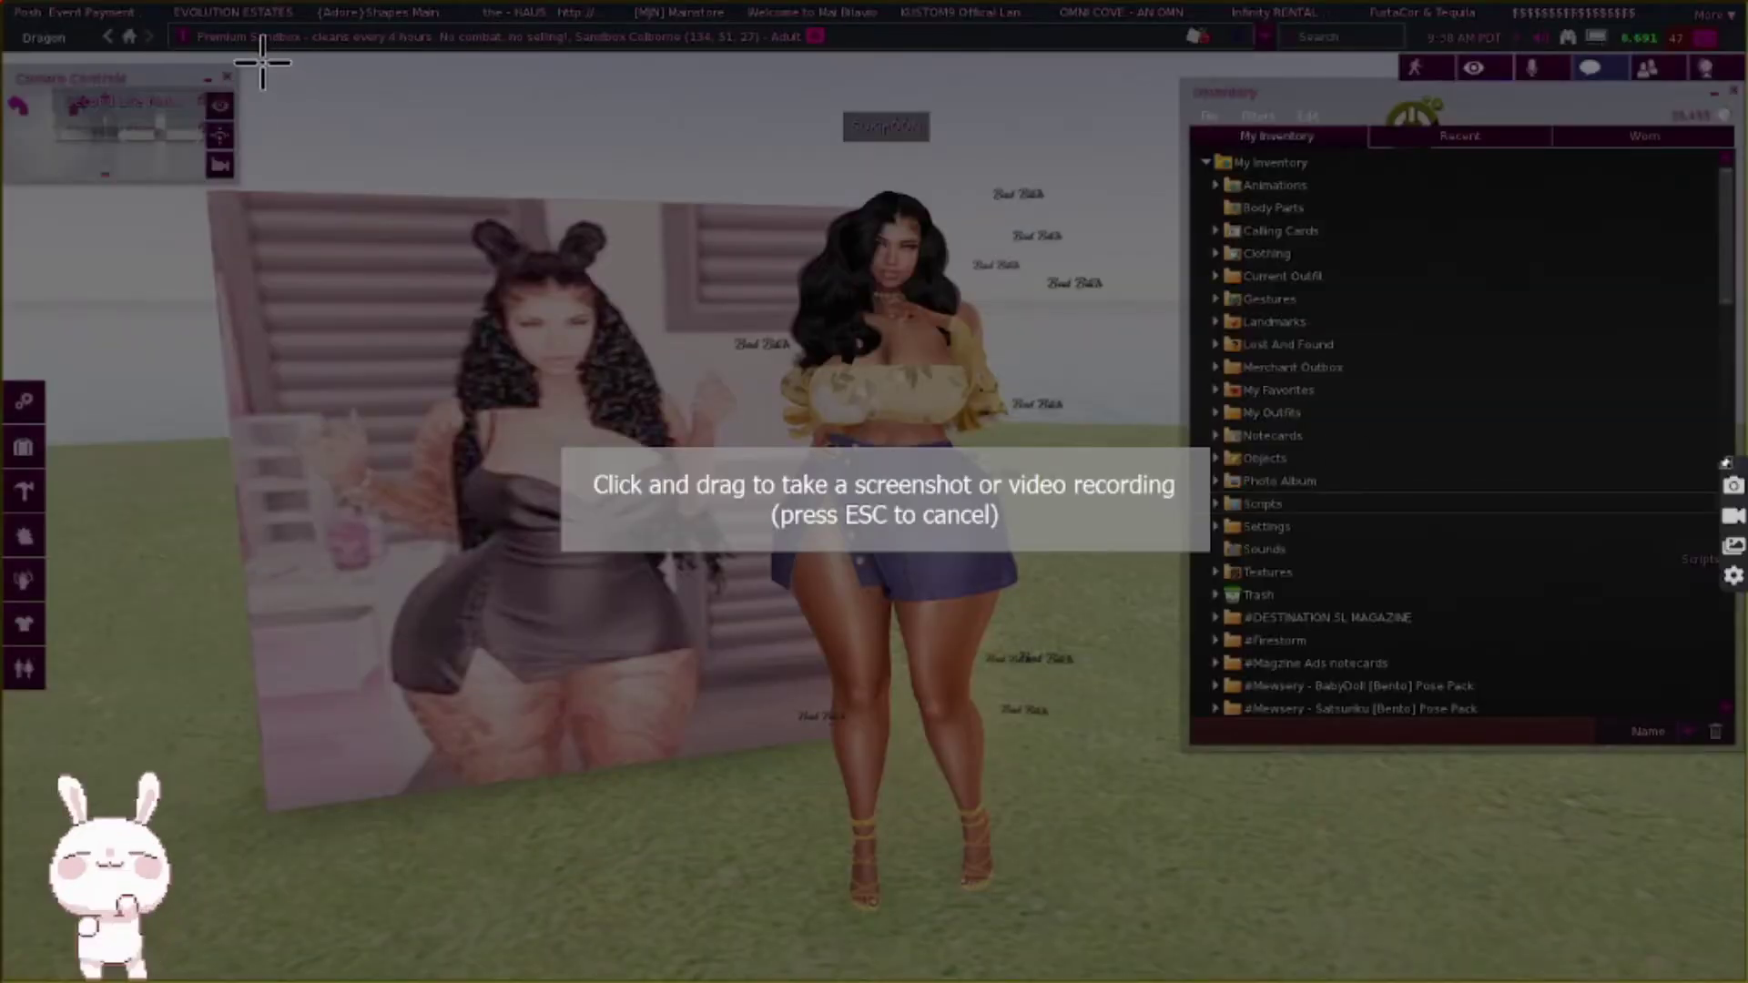
left_click_drag(251, 50, 1183, 979)
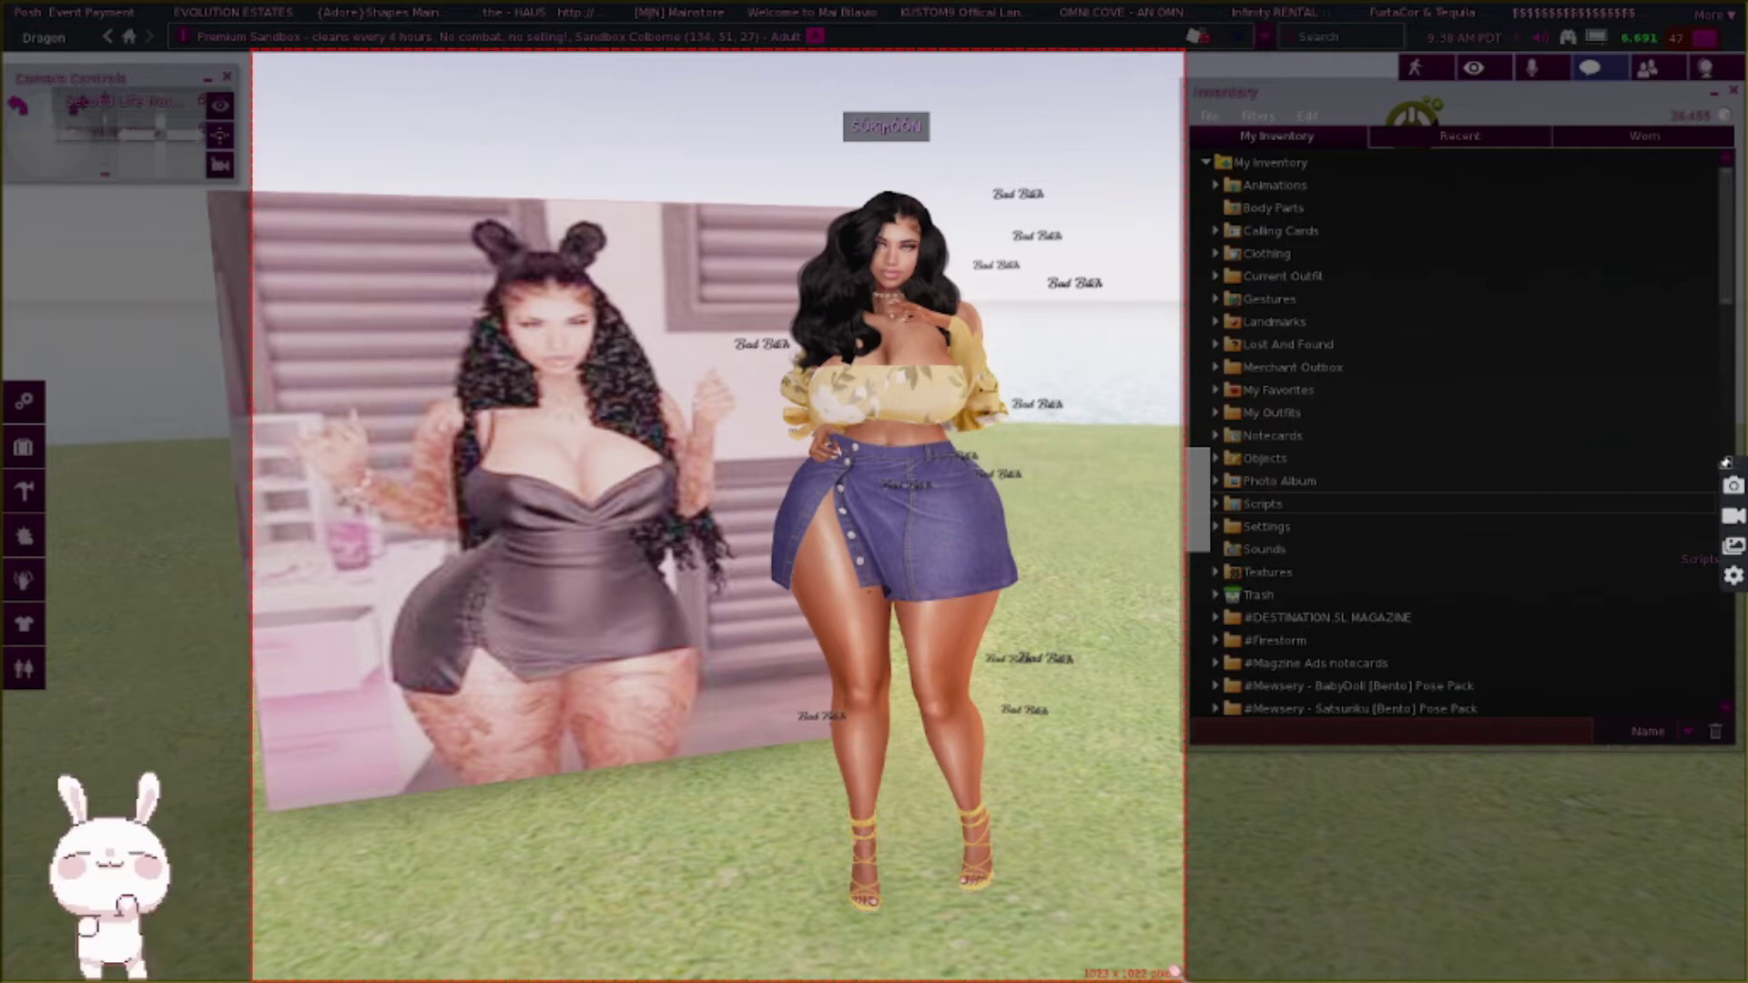
left_click_drag(1176, 974, 1170, 972)
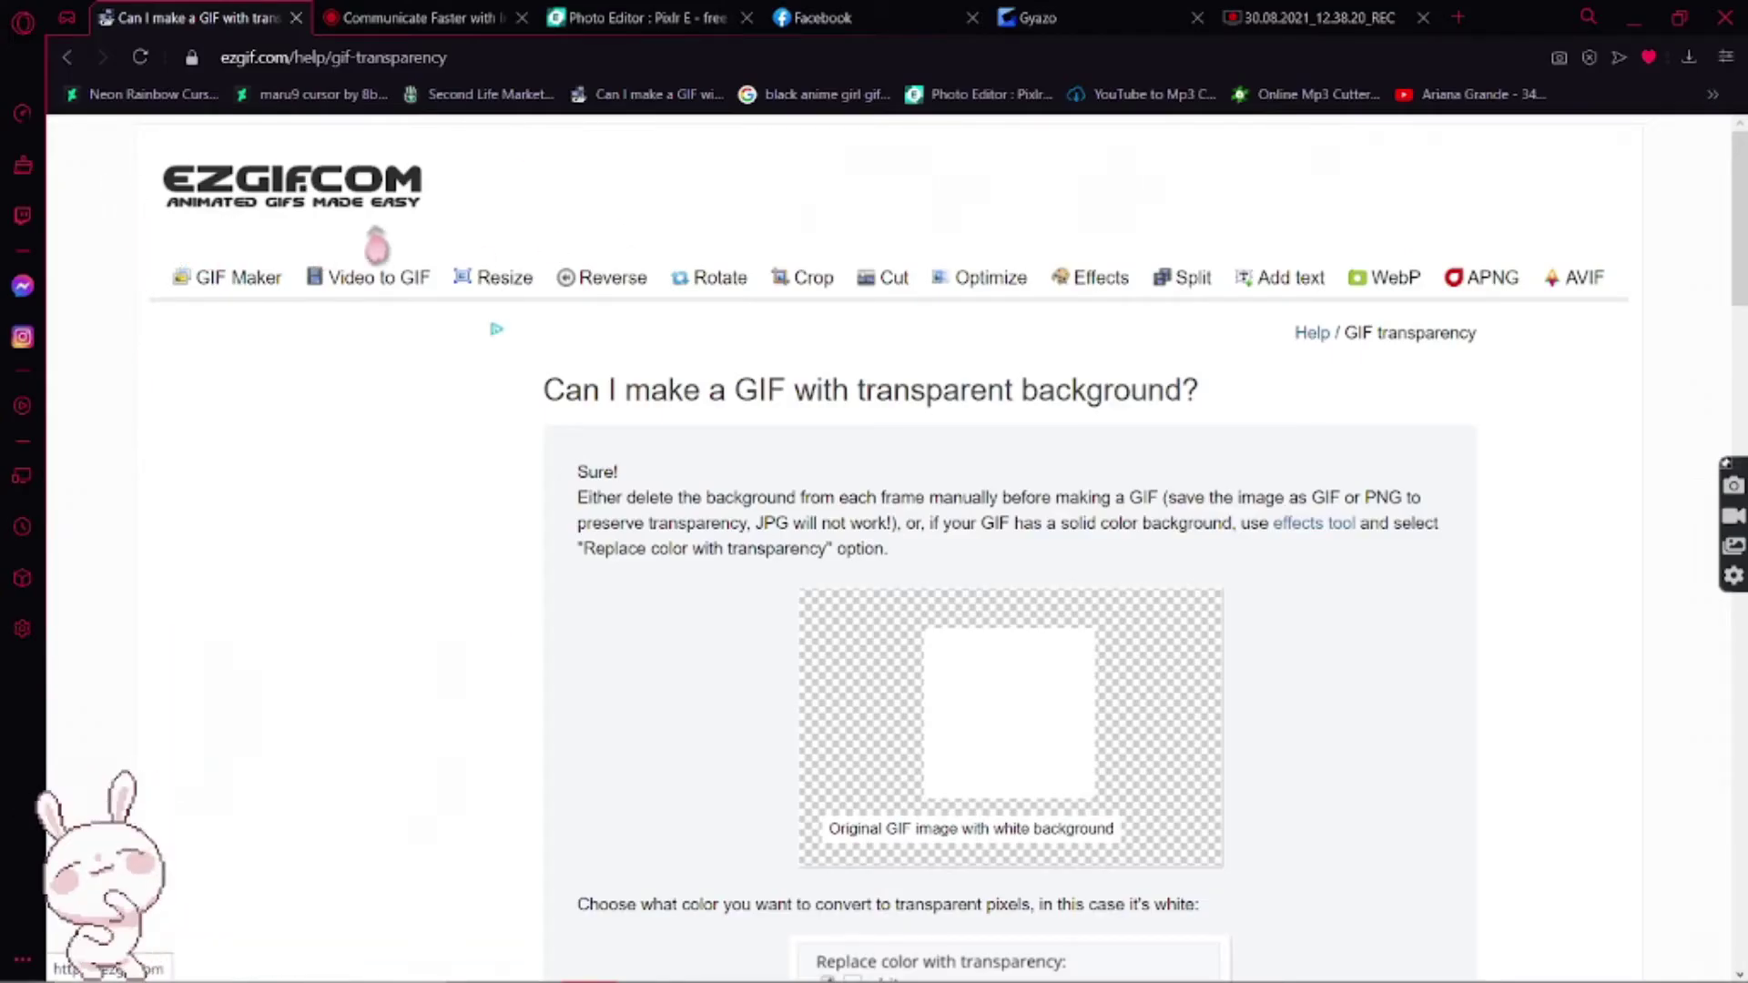
- Open ezgif.com's Video to GIF converter and upload the recording 27.08.2021_21.14.21_REC from the Videos folder
left_click(375, 284)
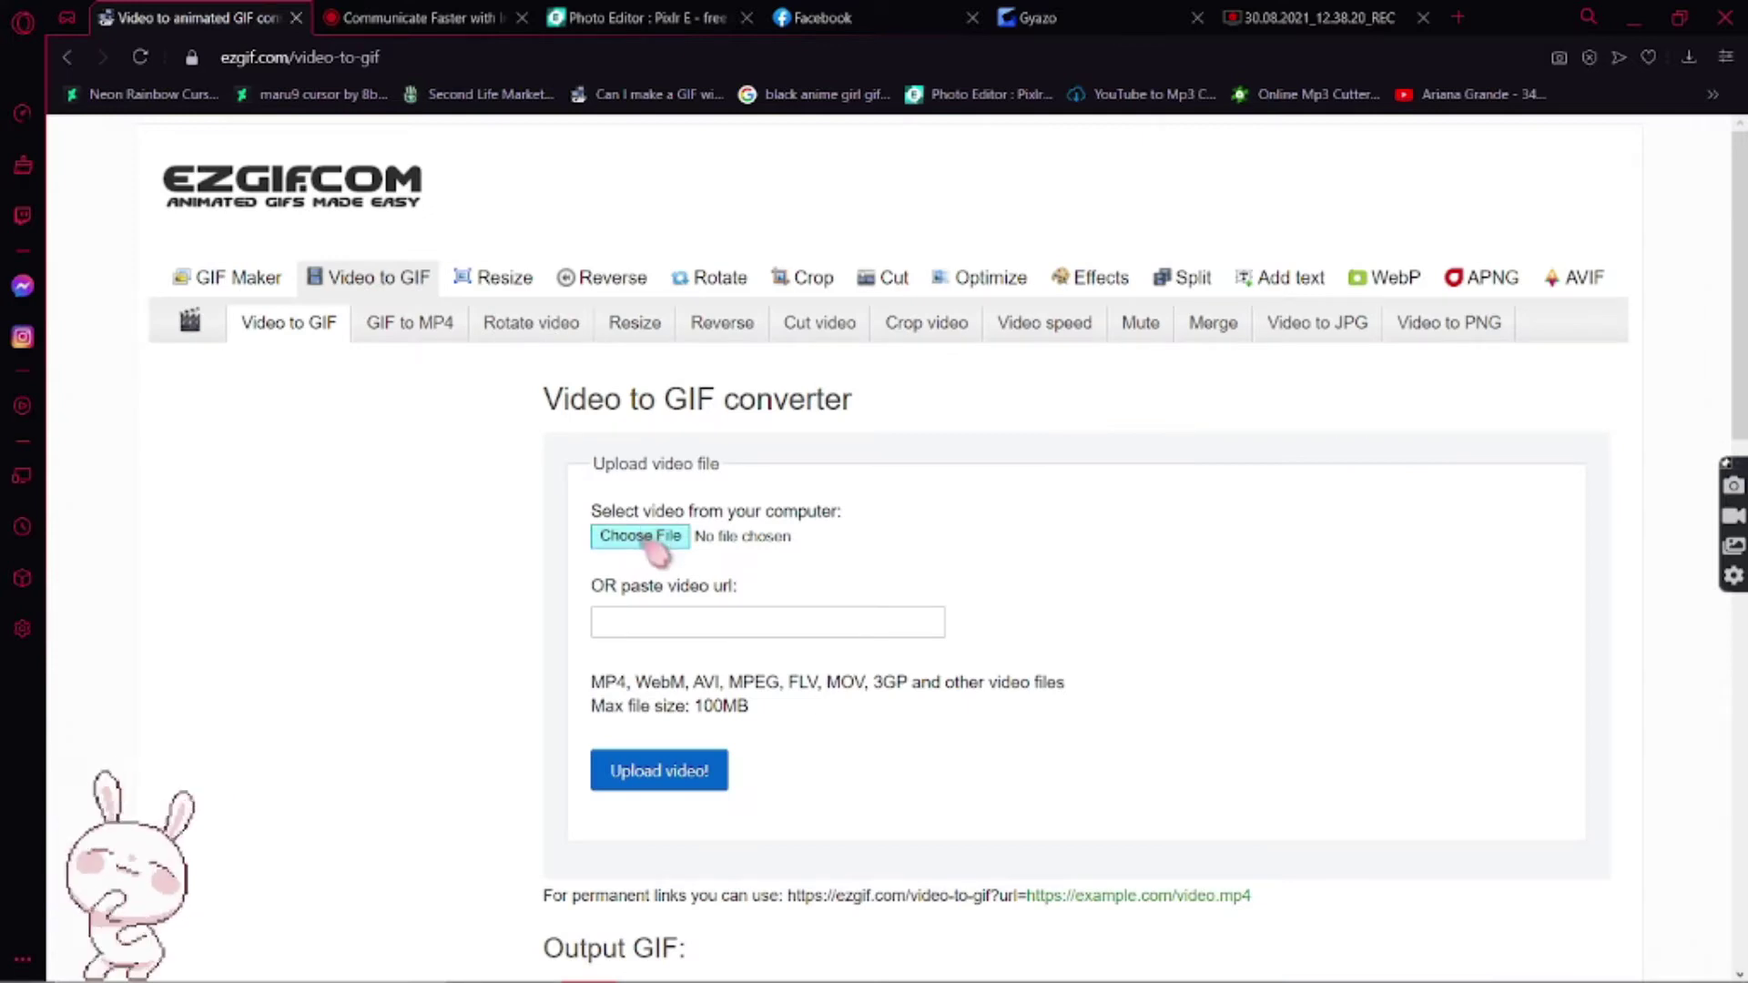
left_click(660, 546)
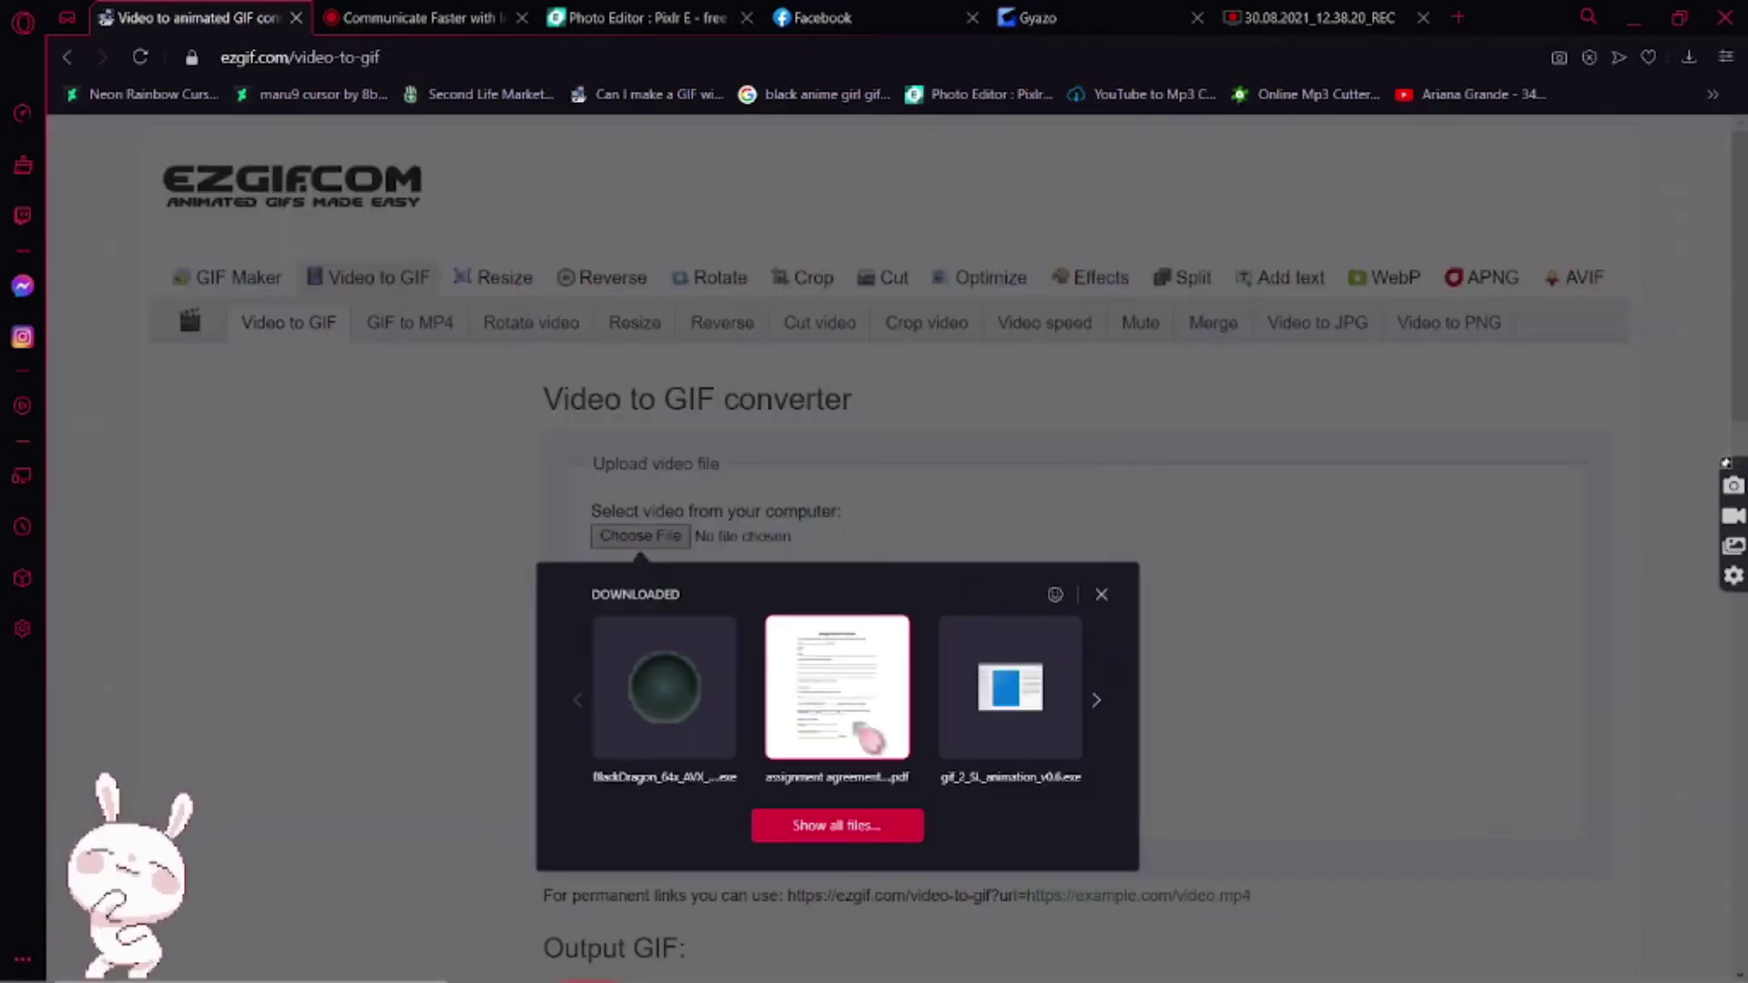
left_click(830, 829)
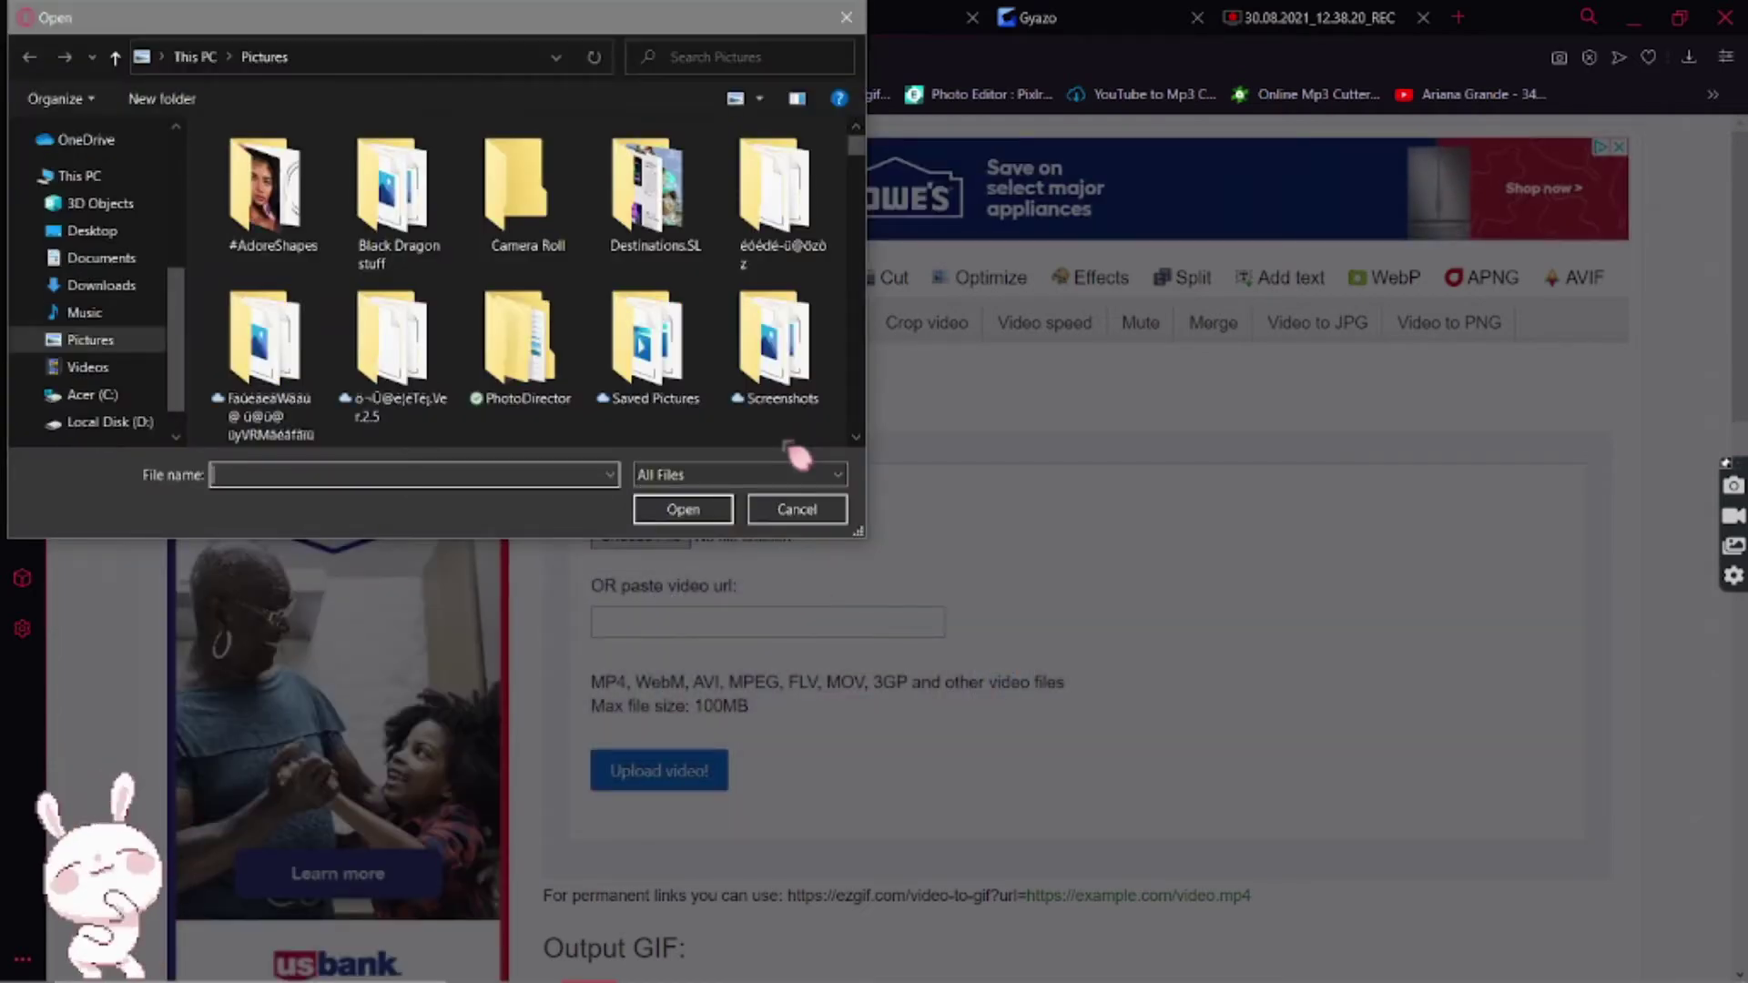
left_click(87, 367)
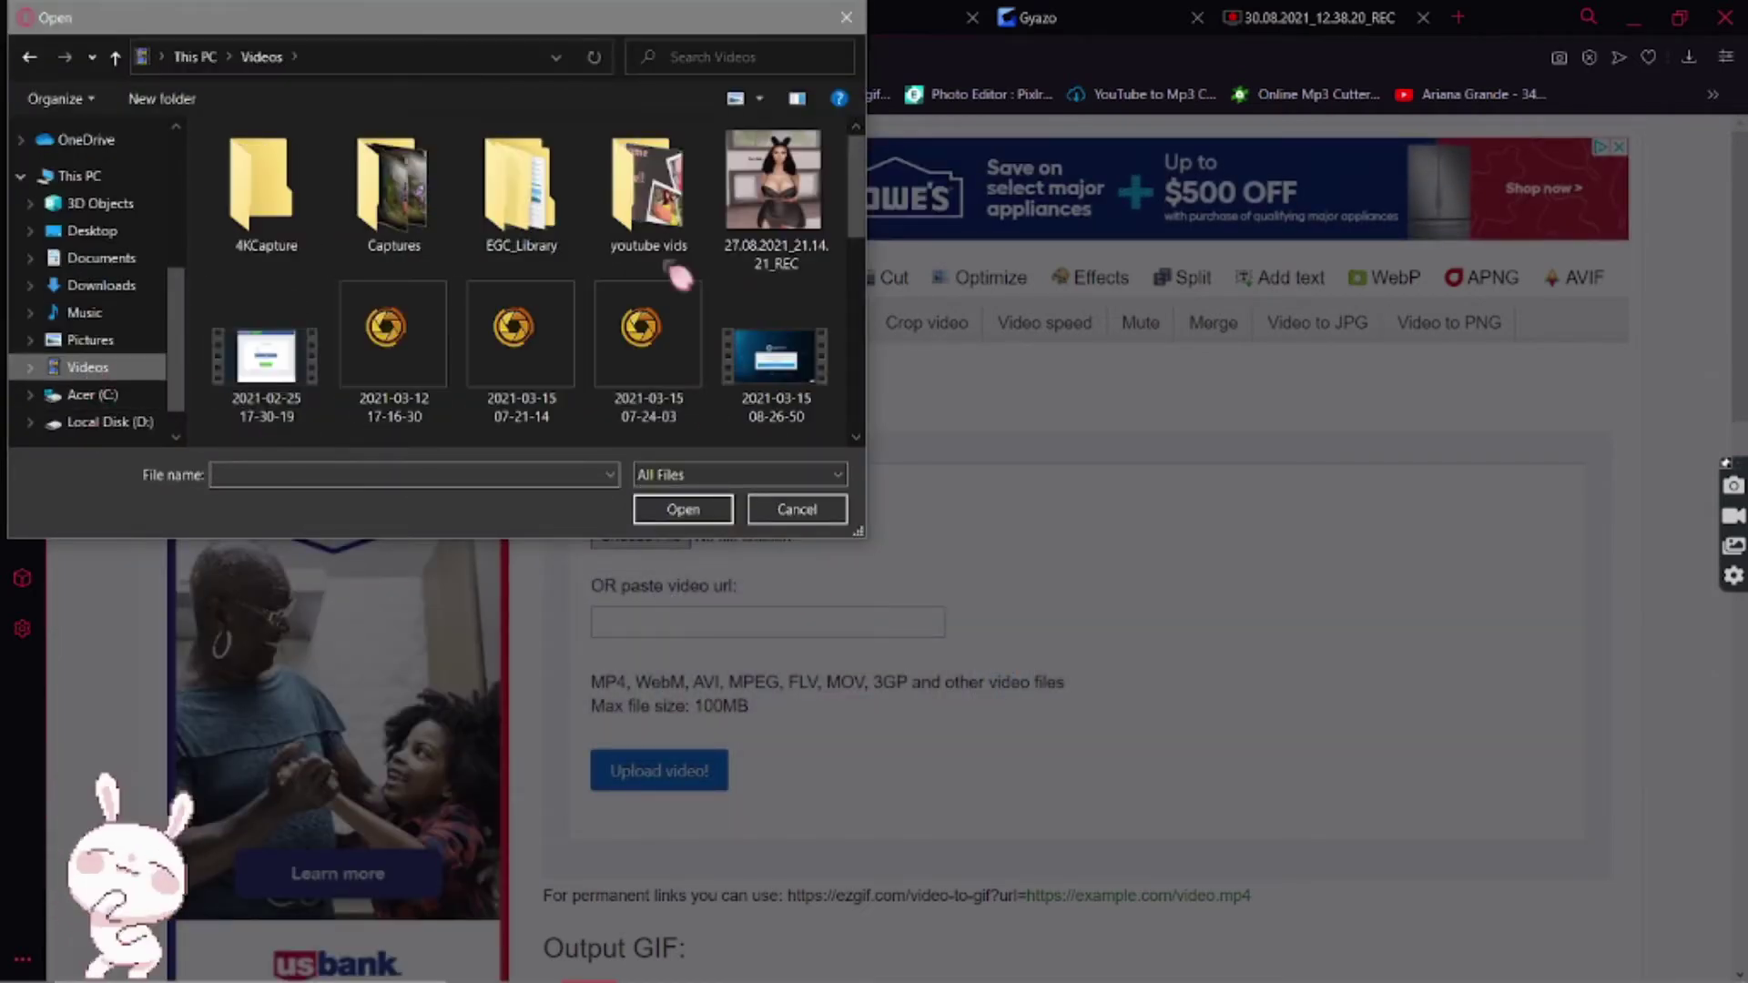
left_click(776, 200)
left_click(663, 519)
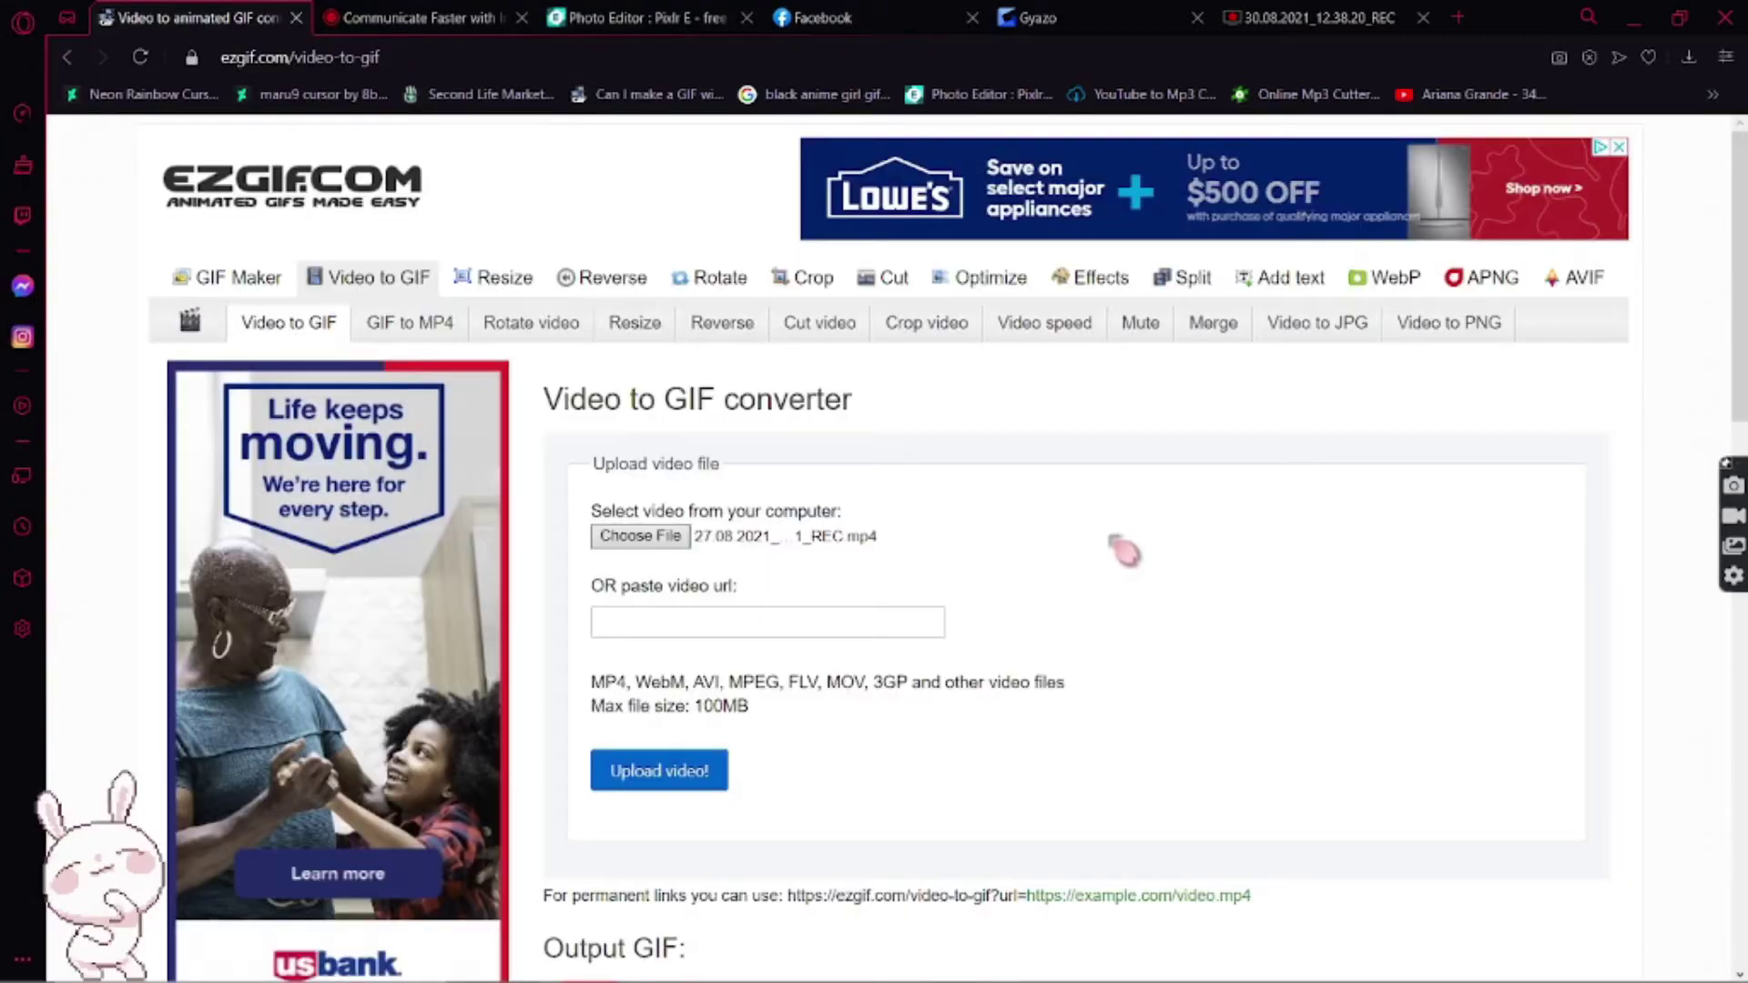
- Play the uploaded recording with the sound muted and pause it at about 0:12
scroll(1120, 550, "down", 1)
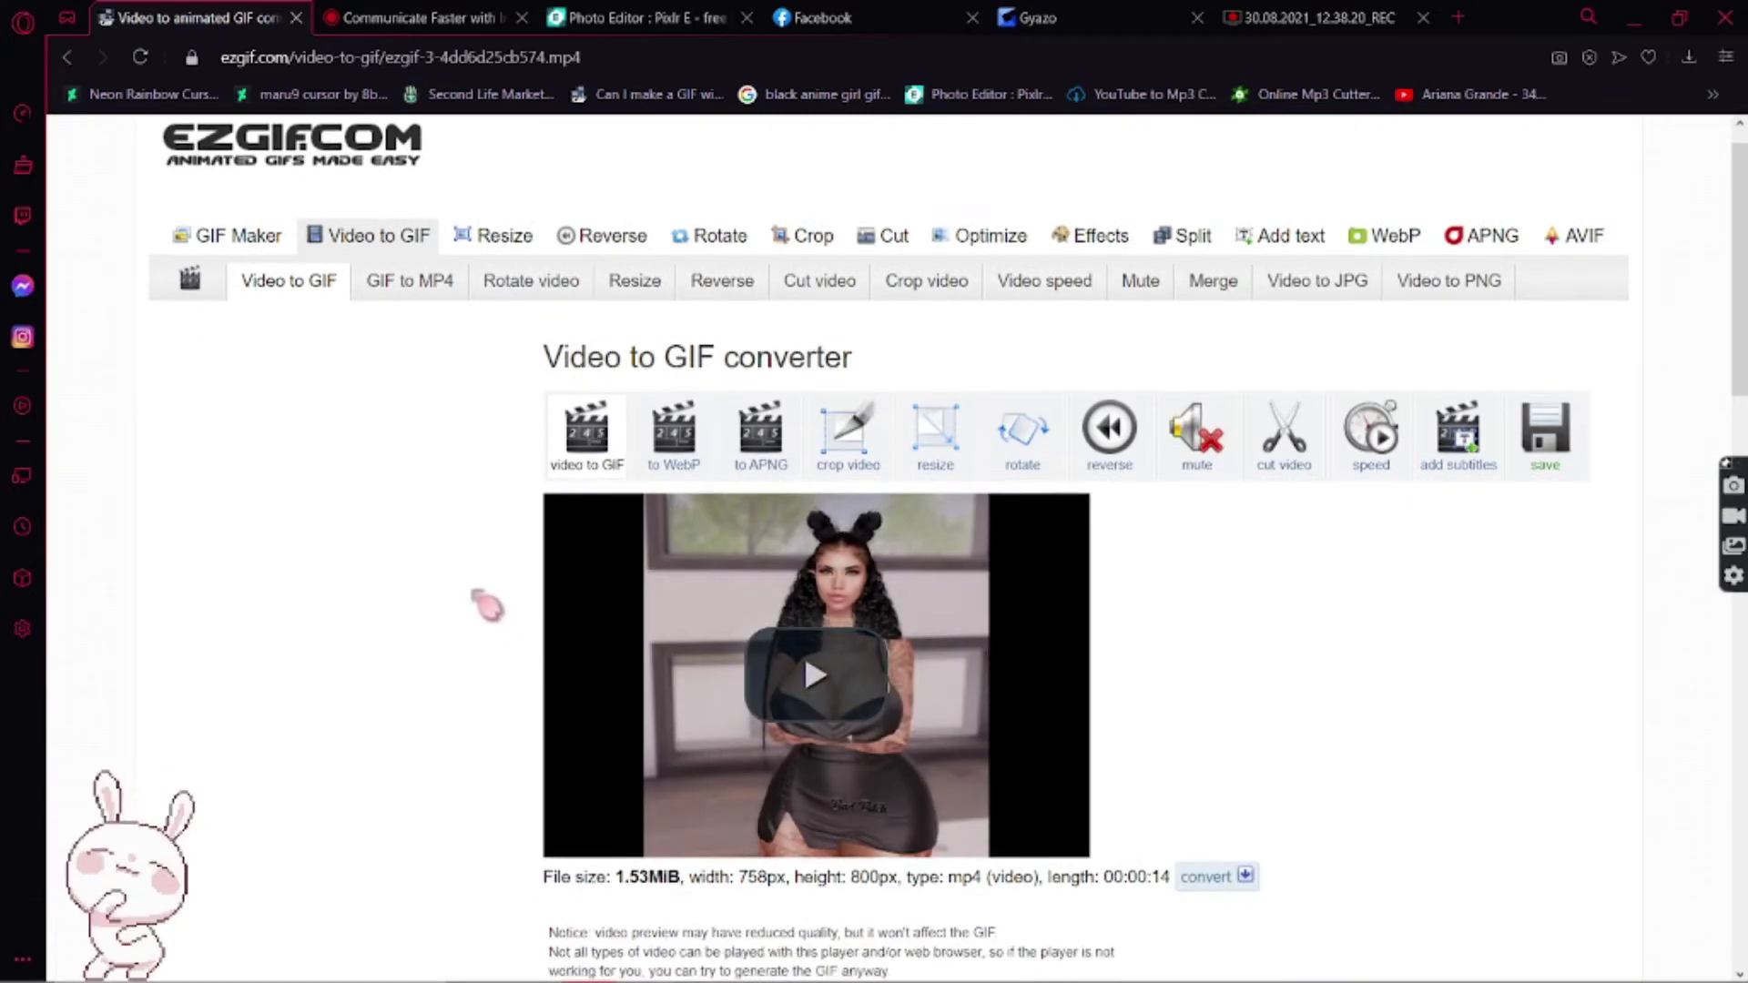
scroll(546, 619, "down", 1)
left_click(784, 662)
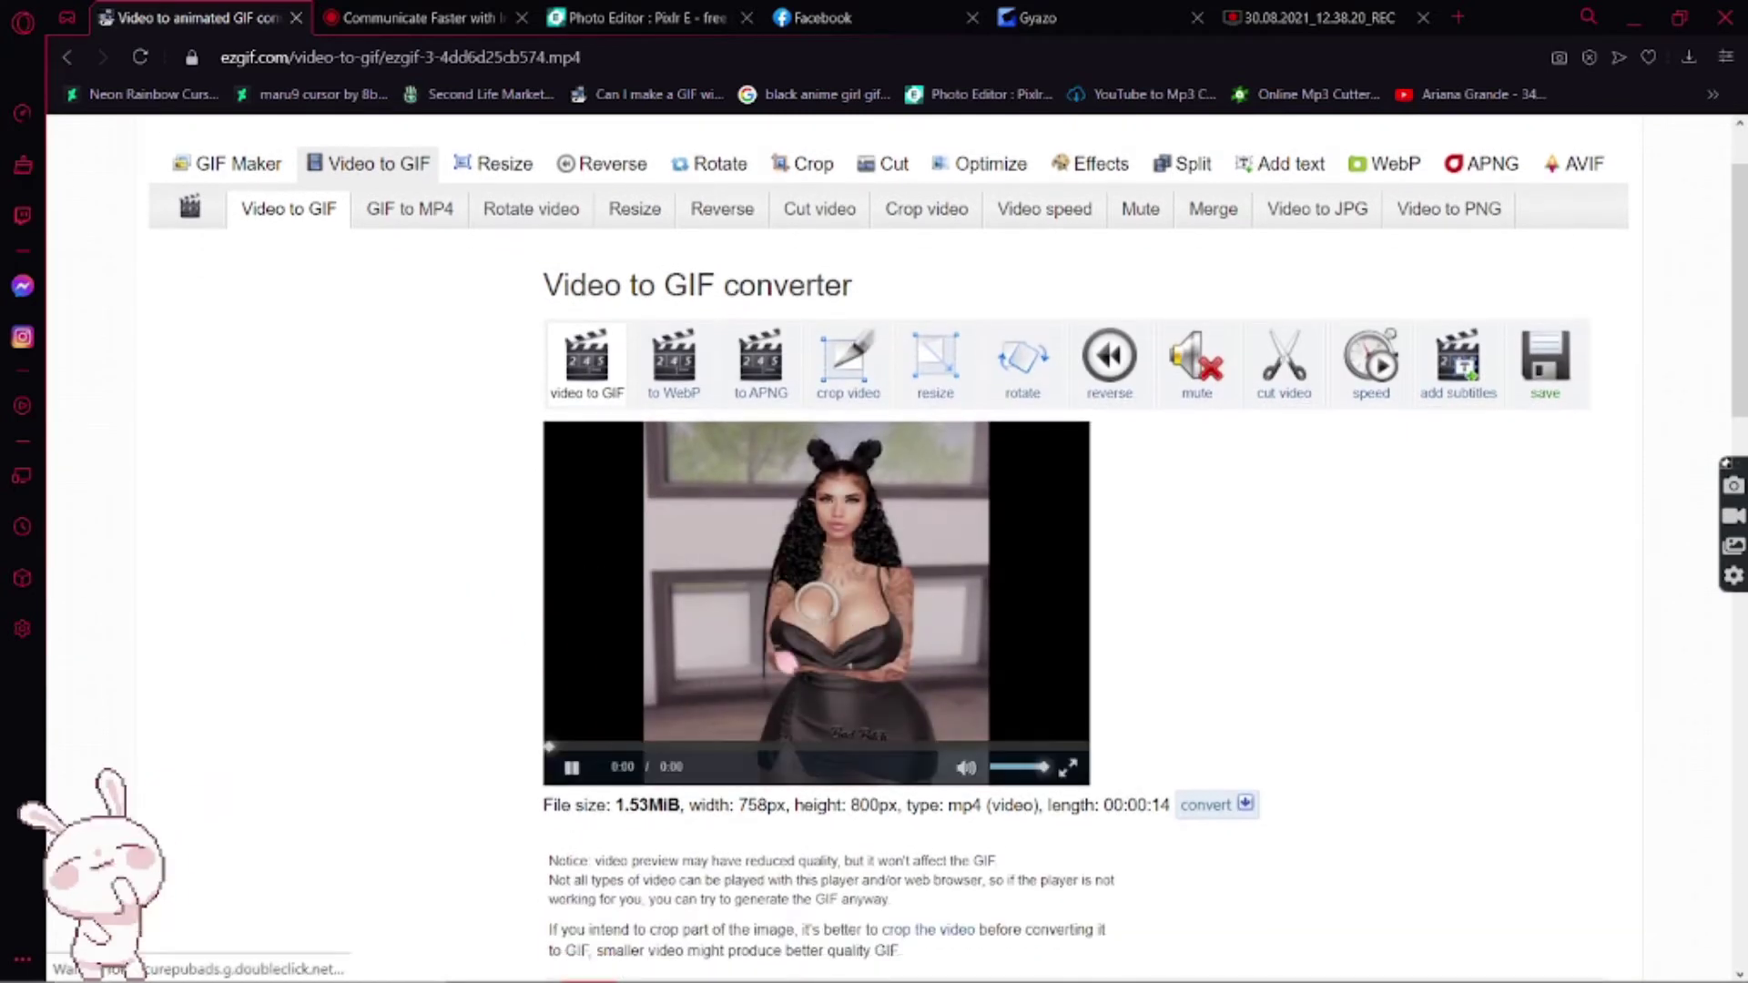
left_click(965, 769)
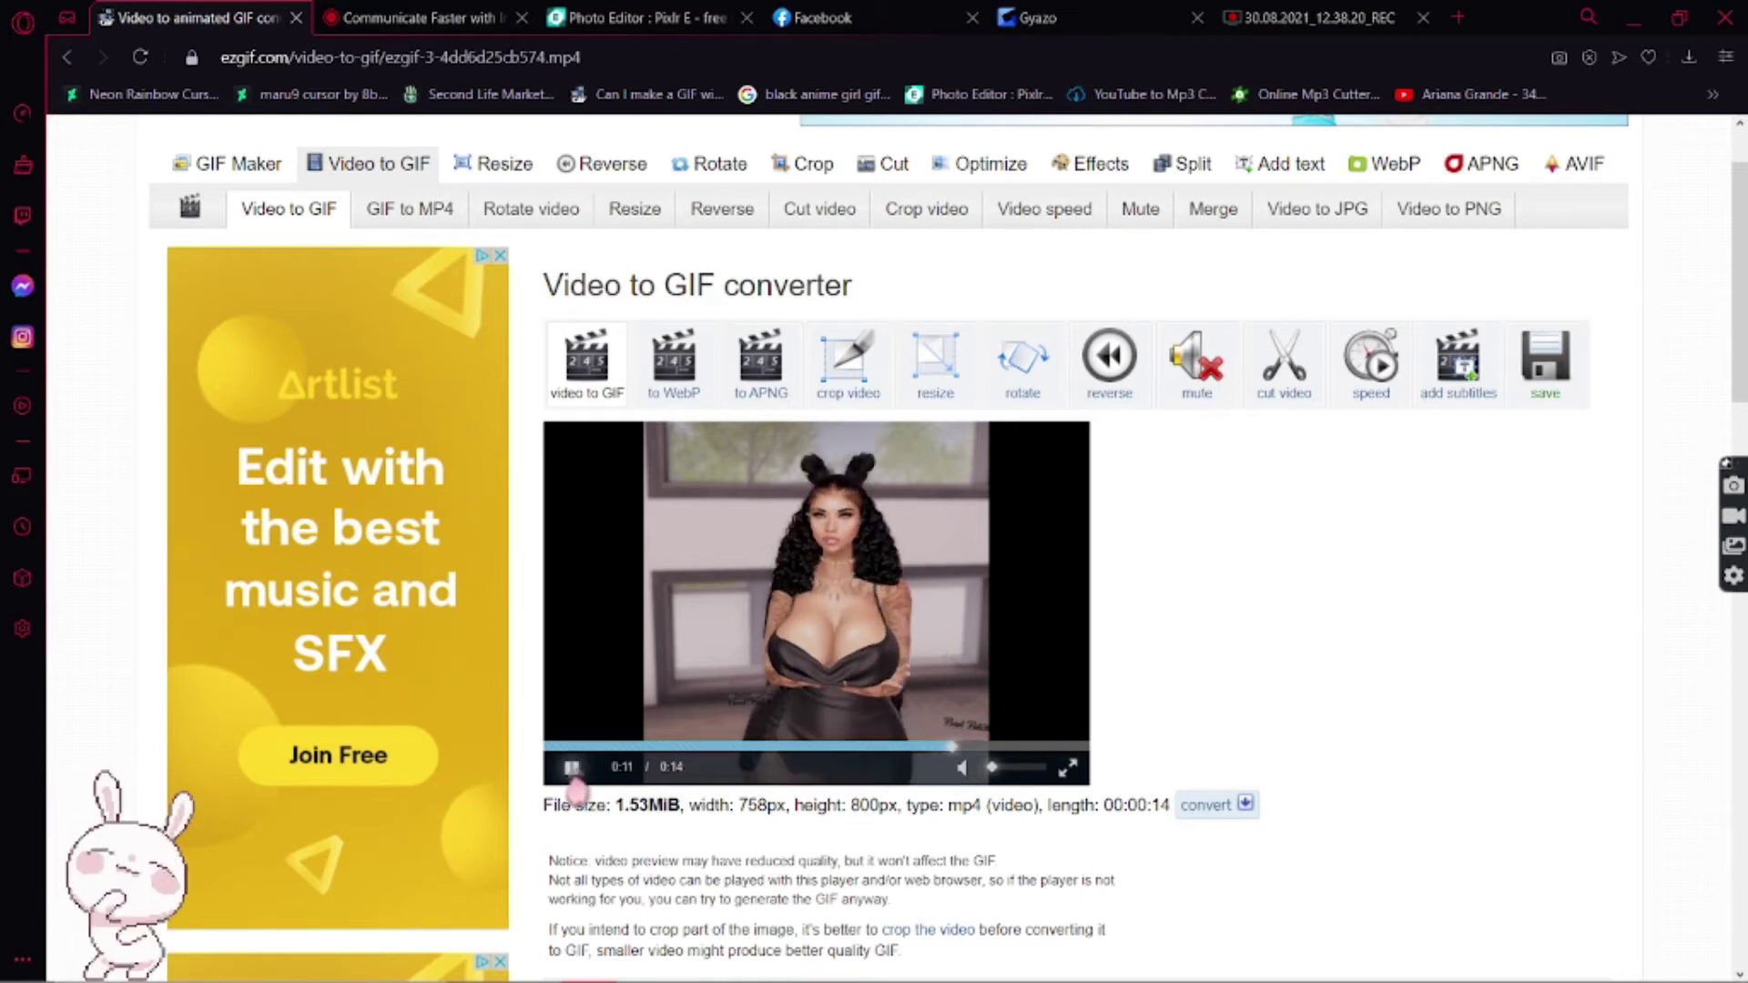
left_click(572, 769)
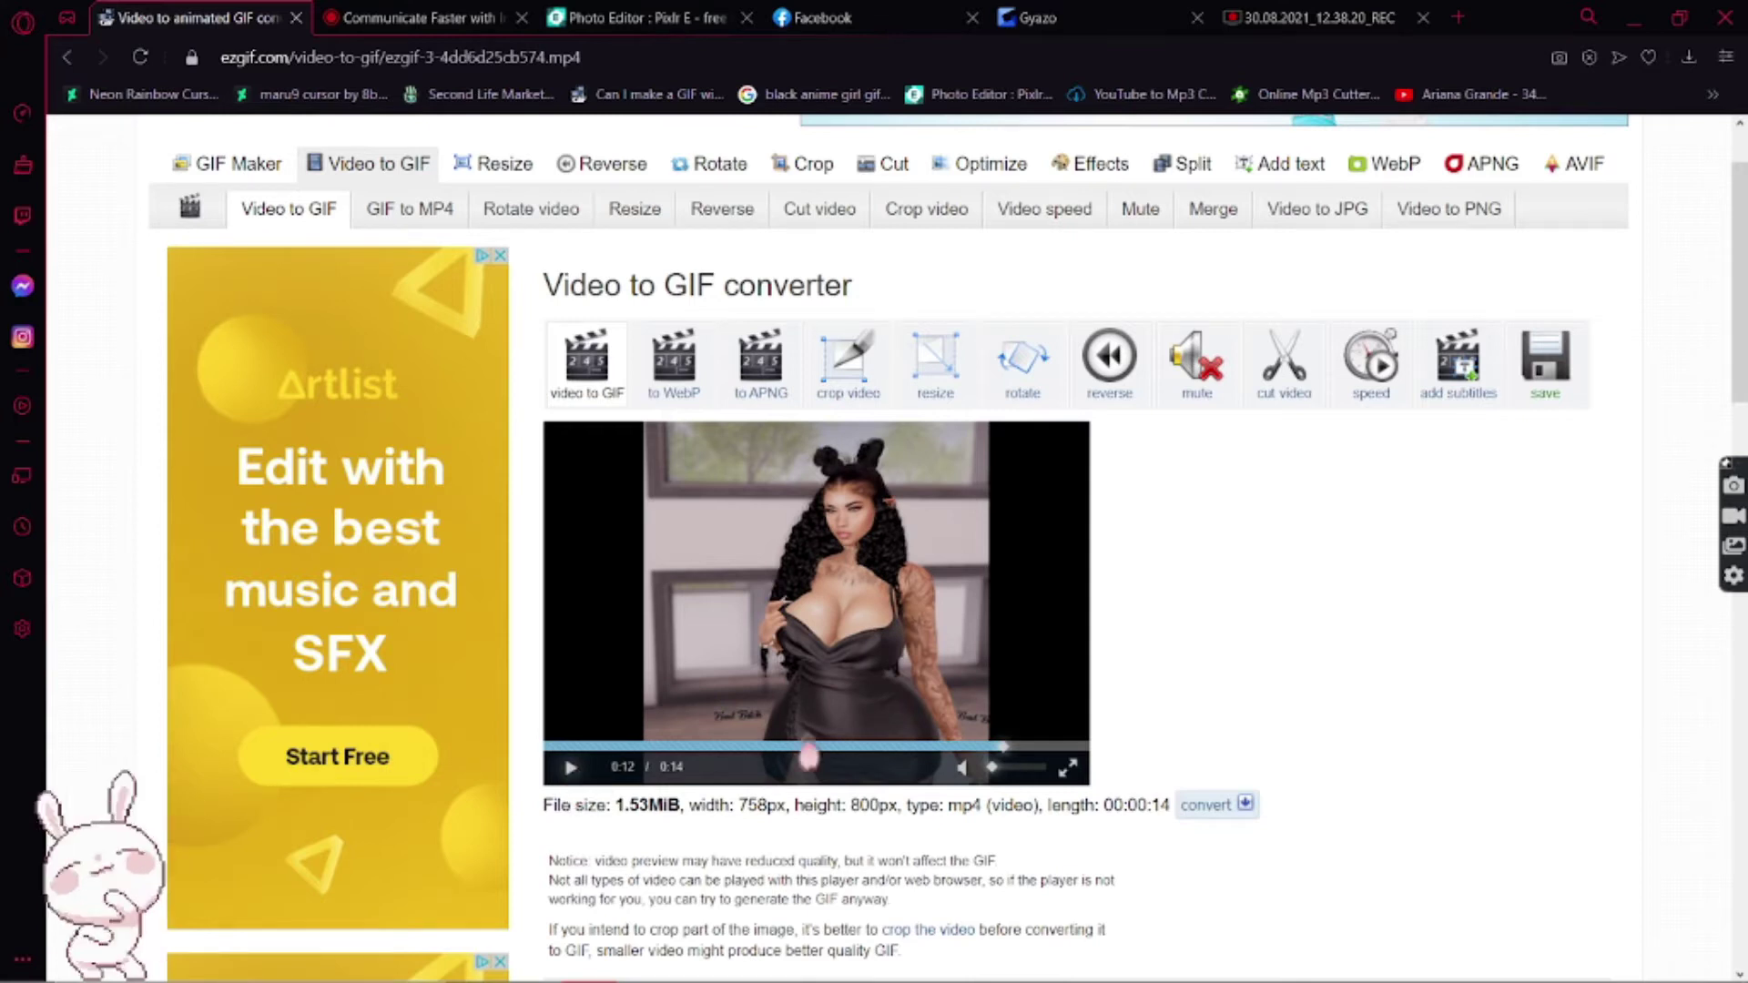
- Set the start time of the GIF to 0.10 seconds
scroll(1151, 682, "down", 4)
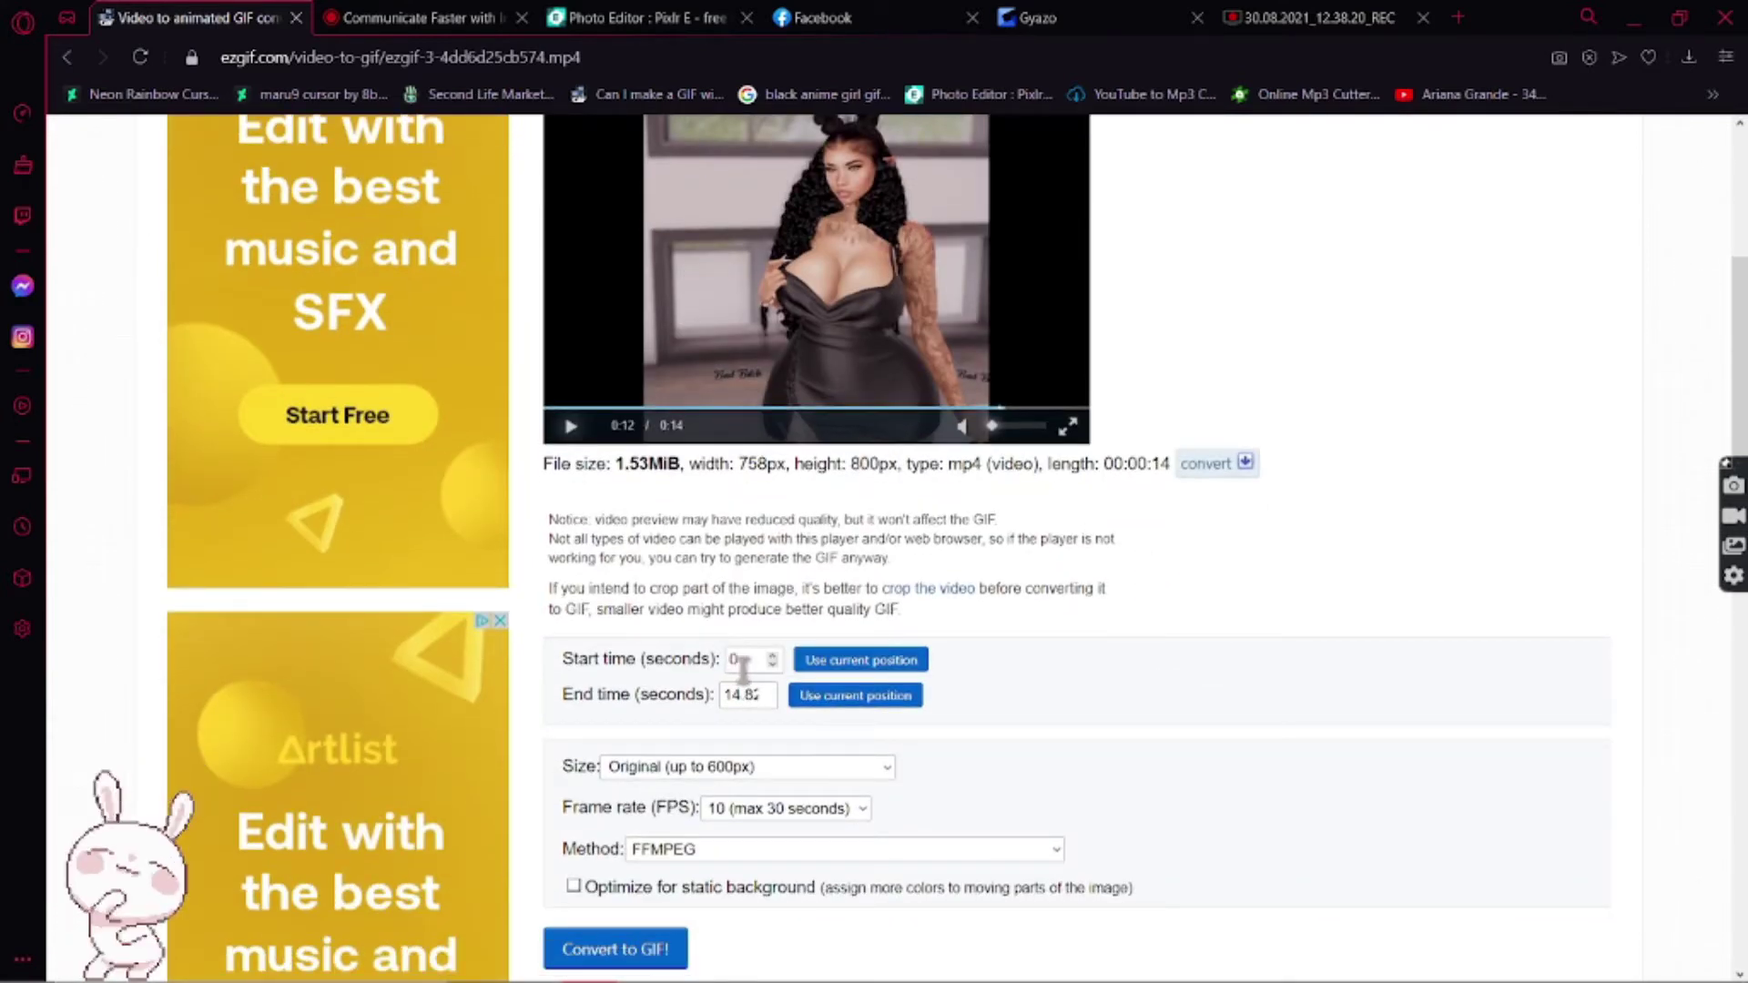
left_click(744, 663)
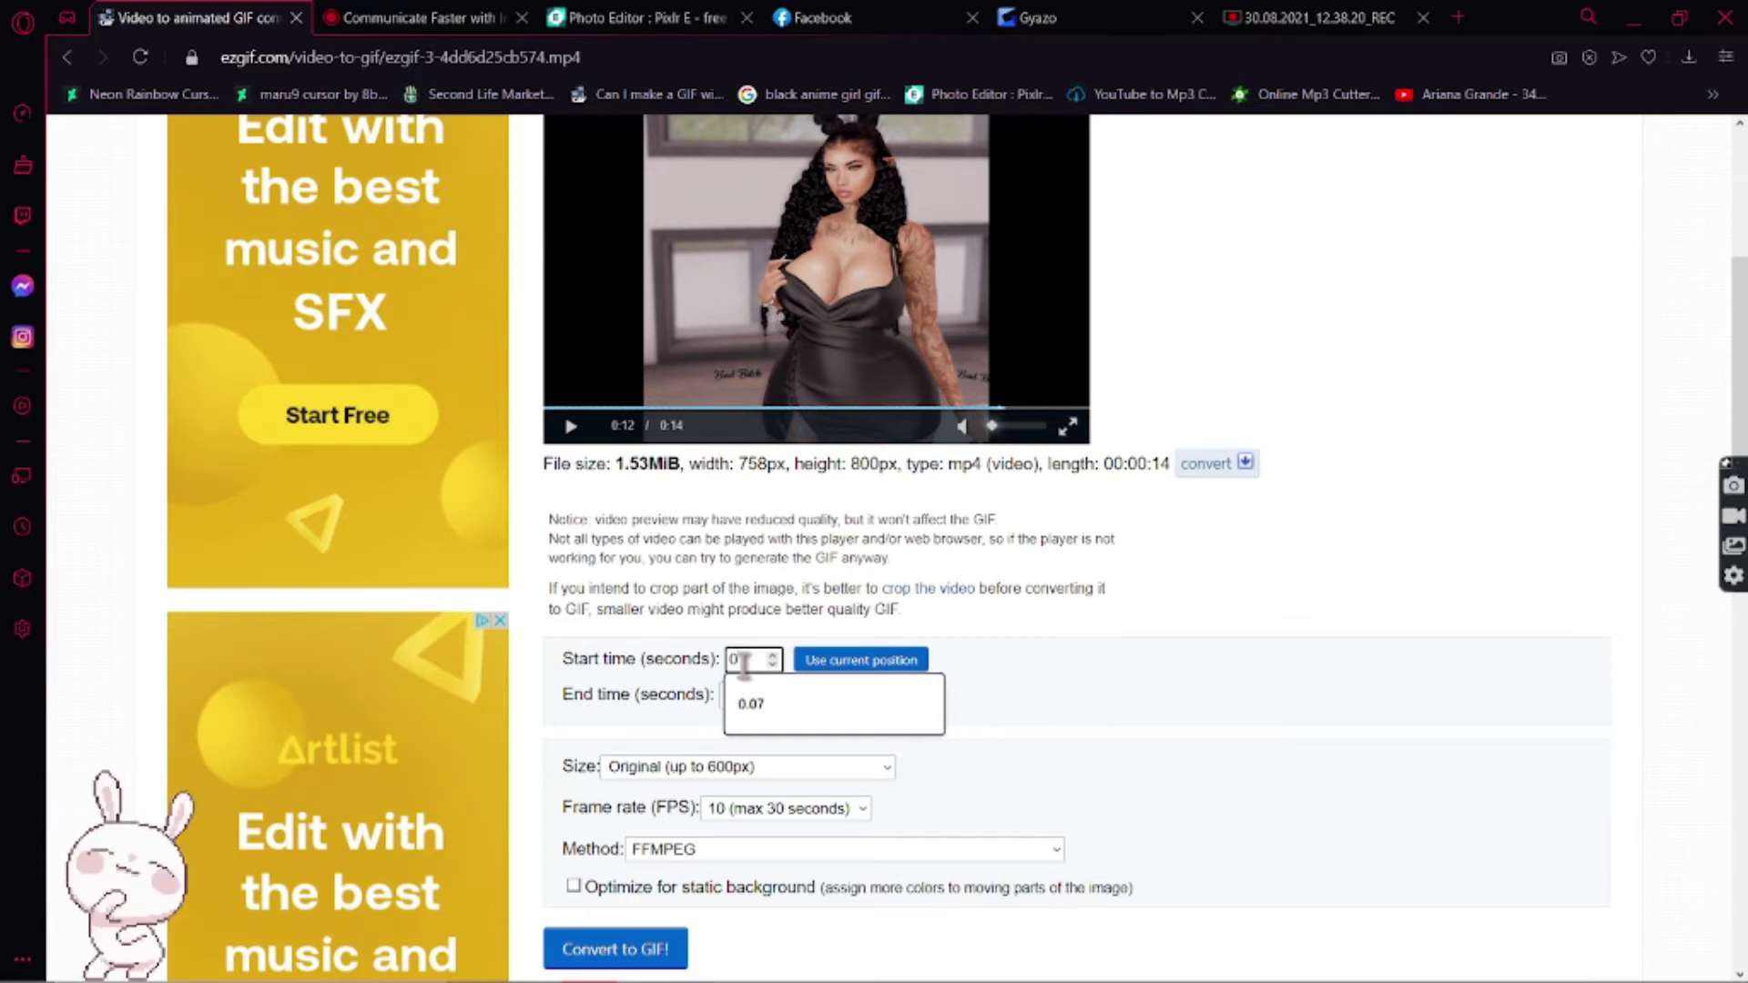
type(".0")
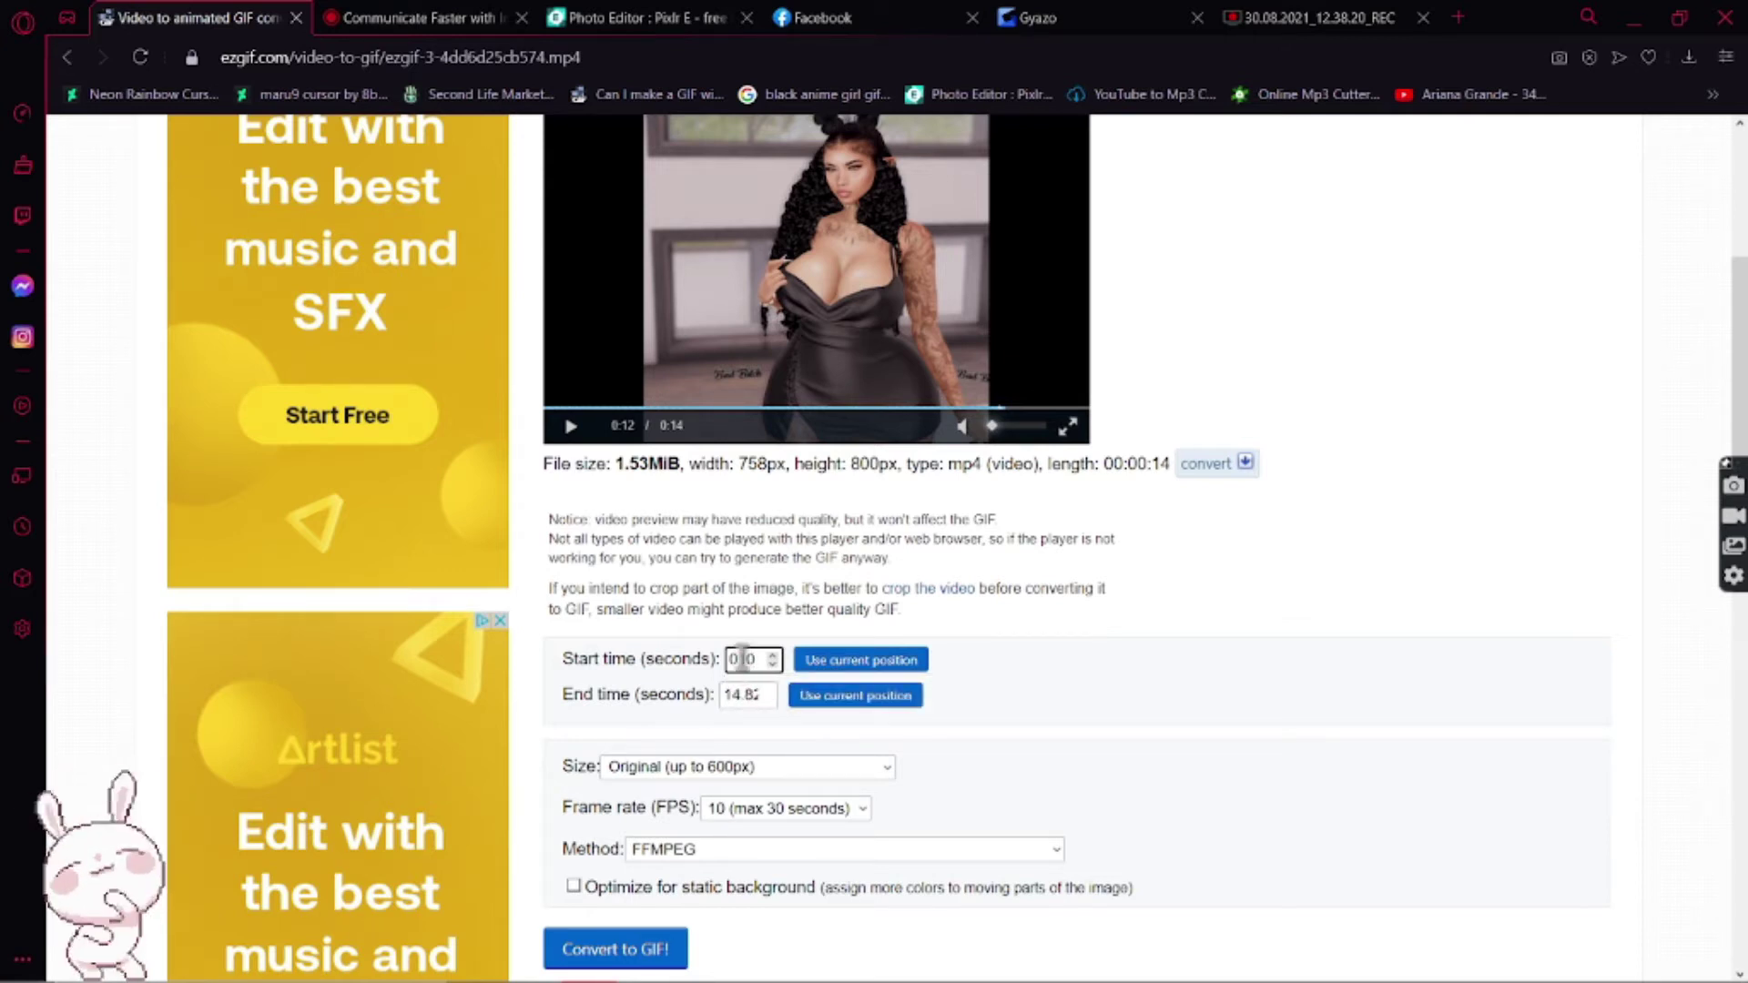
left_click(743, 658)
type("10")
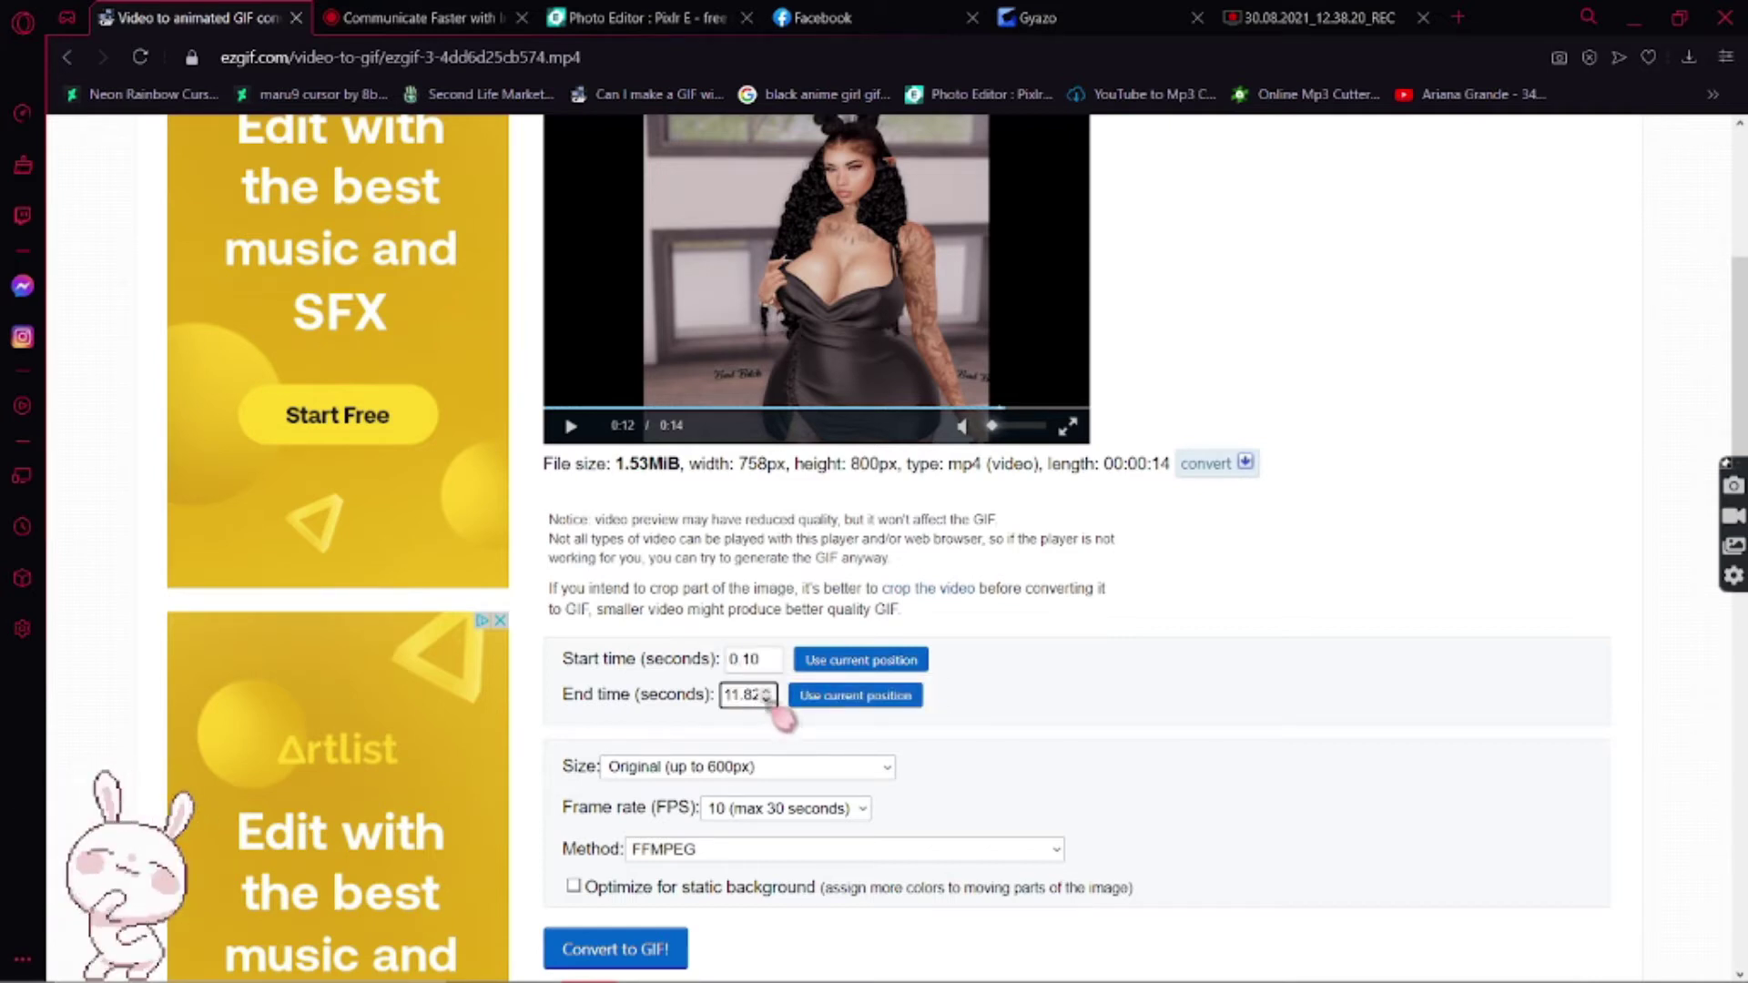
- Set the end time to 0.11 seconds and try to convert the clip to a GIF
left_click_drag(749, 697, 794, 722)
key("BackSpace")
key("BackSpace")
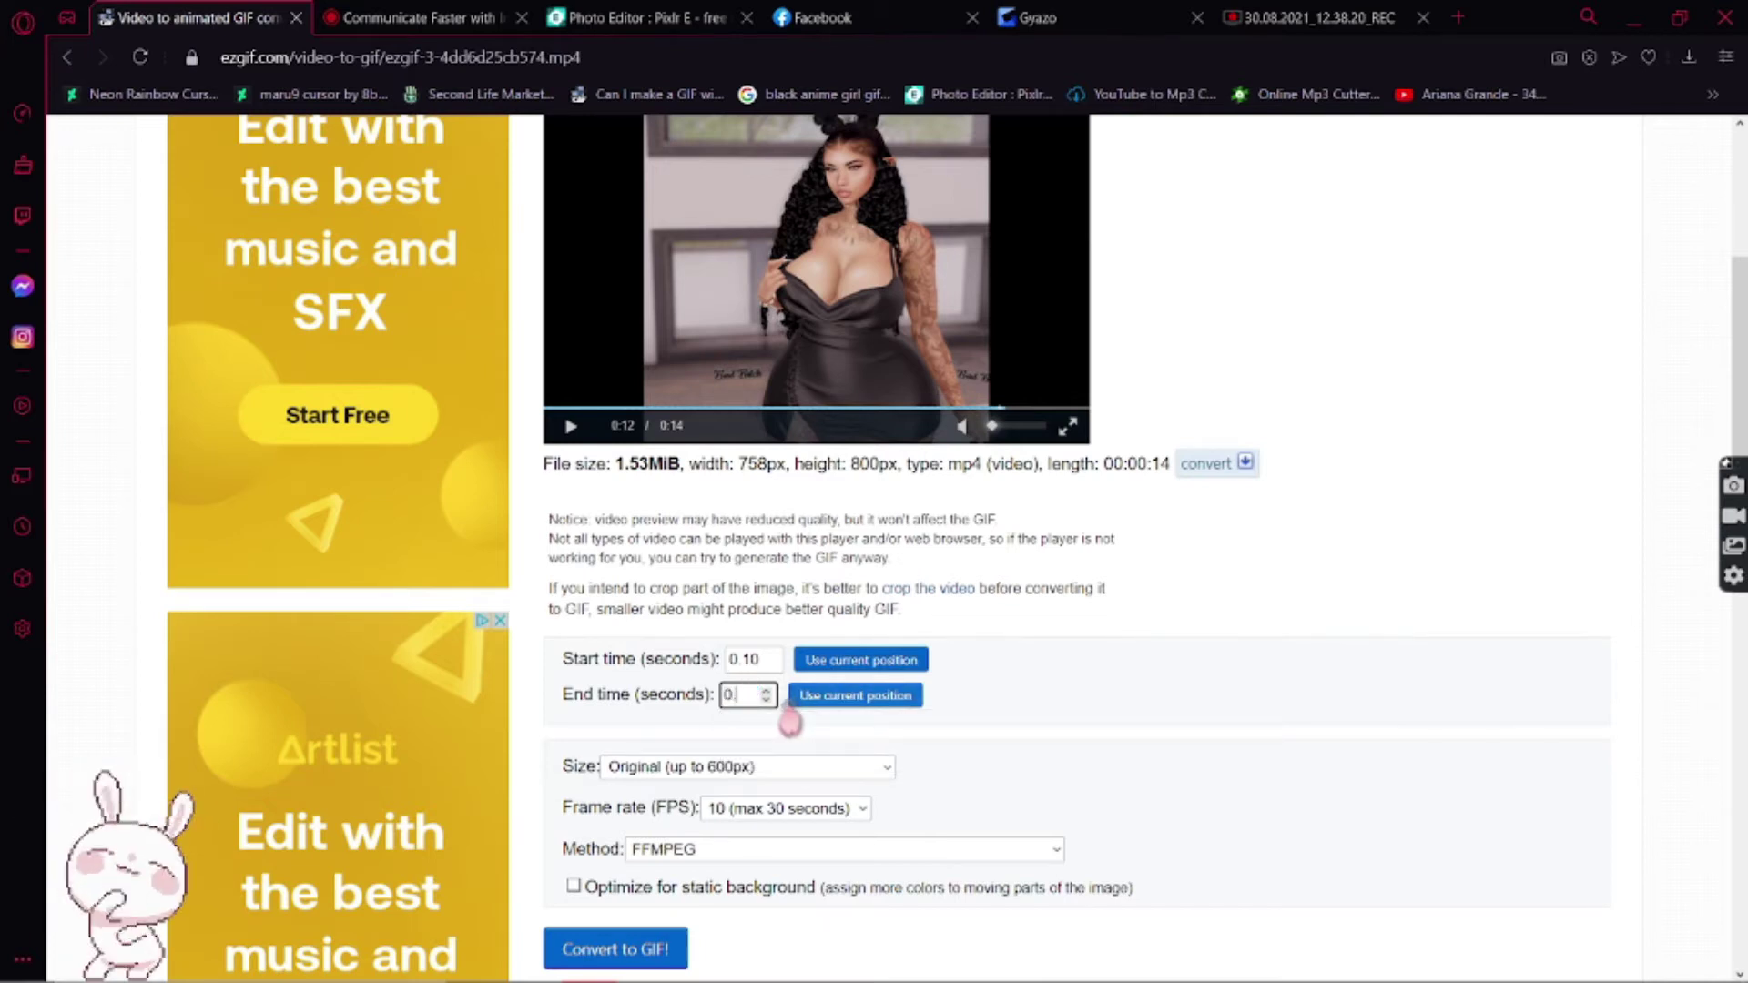
left_click(662, 949)
scroll(1256, 716, "down", 1)
scroll(1256, 716, "down", 5)
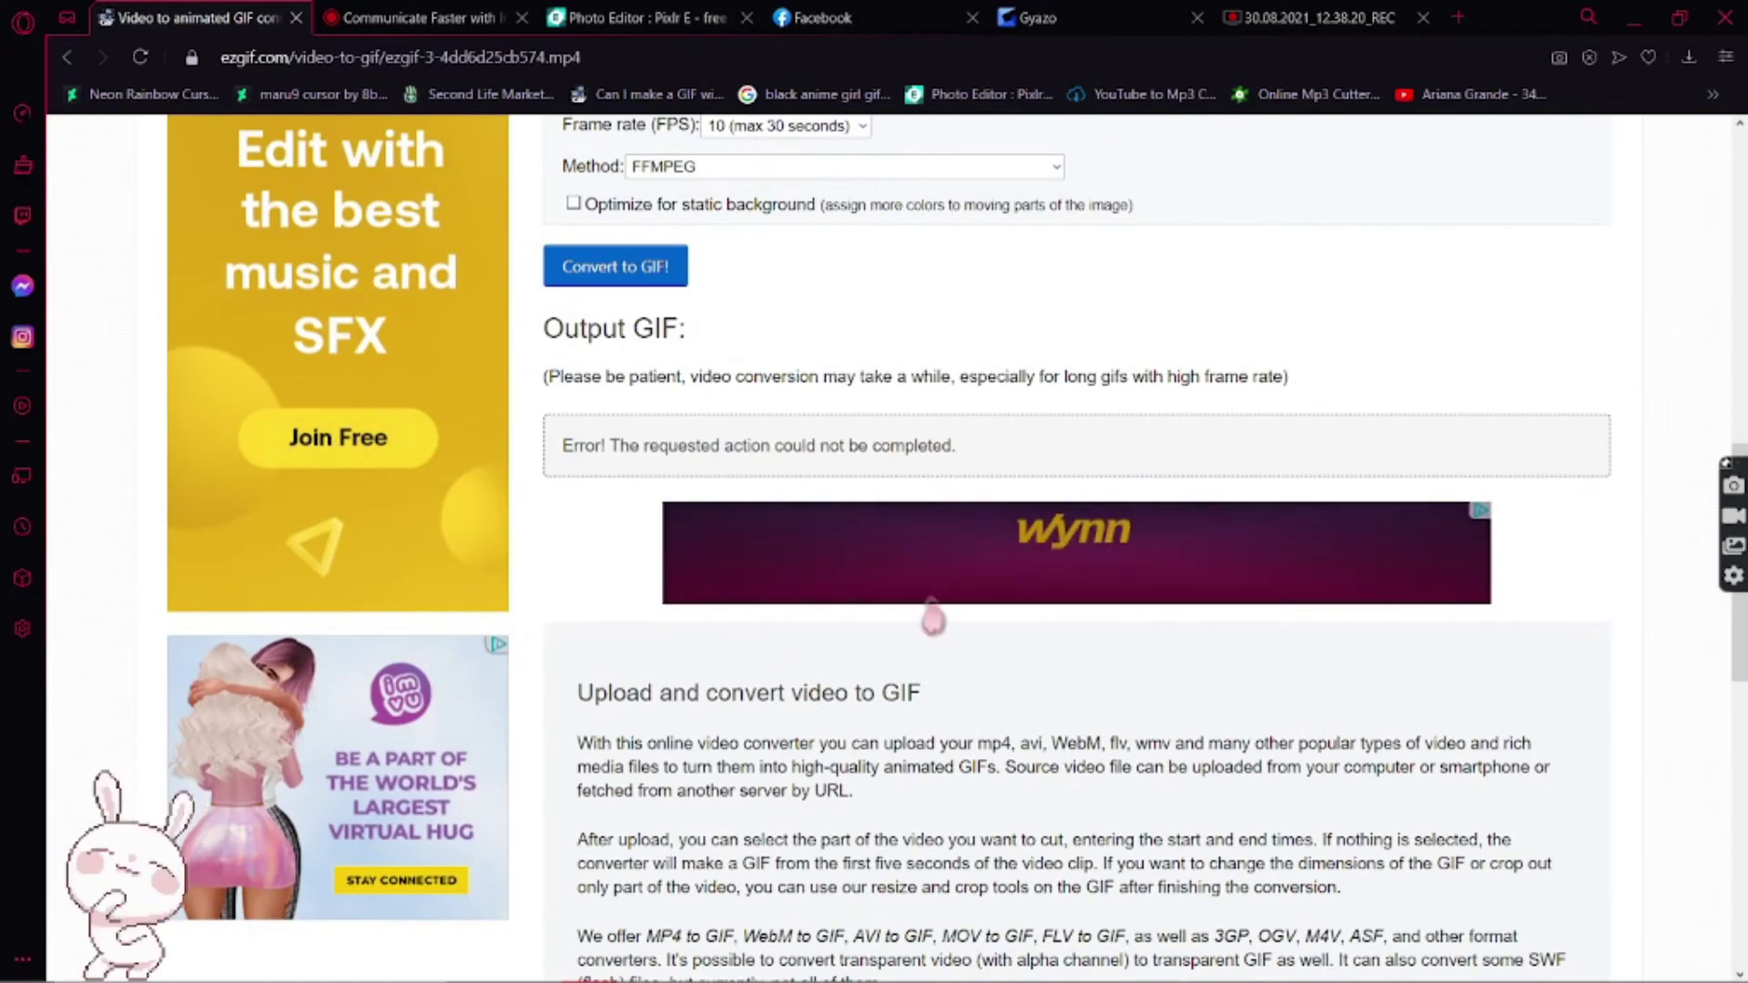
scroll(663, 386, "up", 1)
left_click(616, 383)
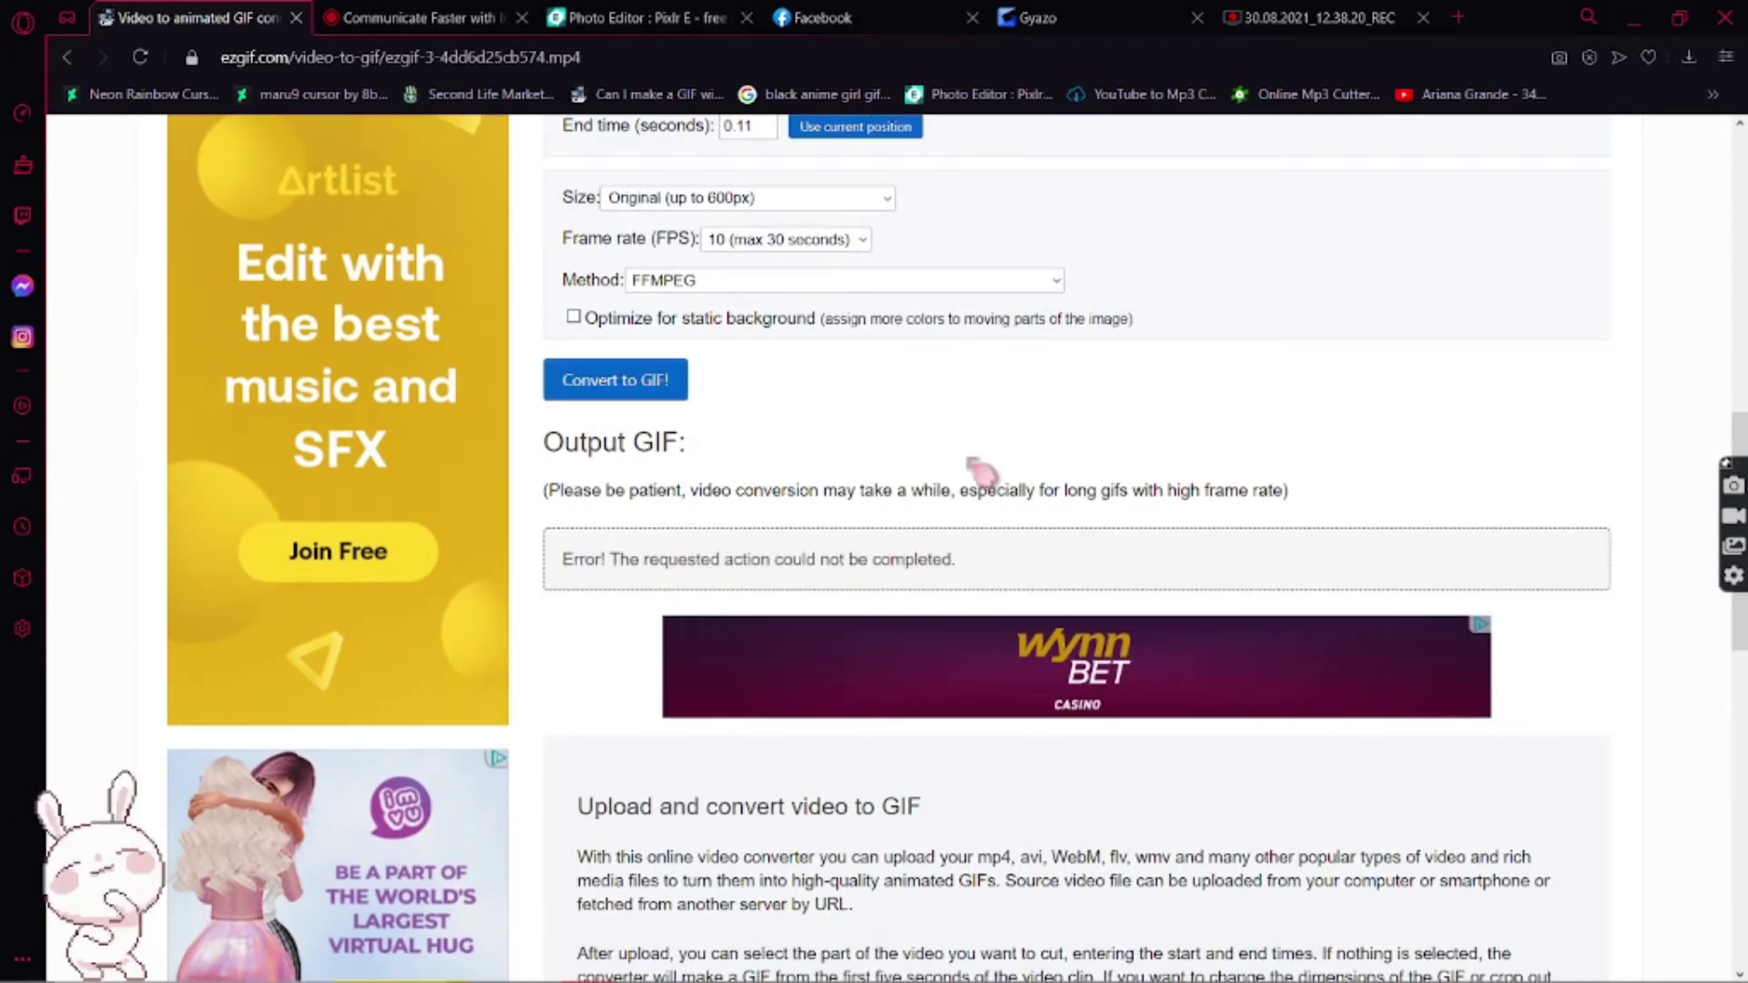
- Use the player's current position as the end time, then convert the clip to a GIF and check the output
scroll(1209, 520, "up", 3)
scroll(1209, 521, "up", 2)
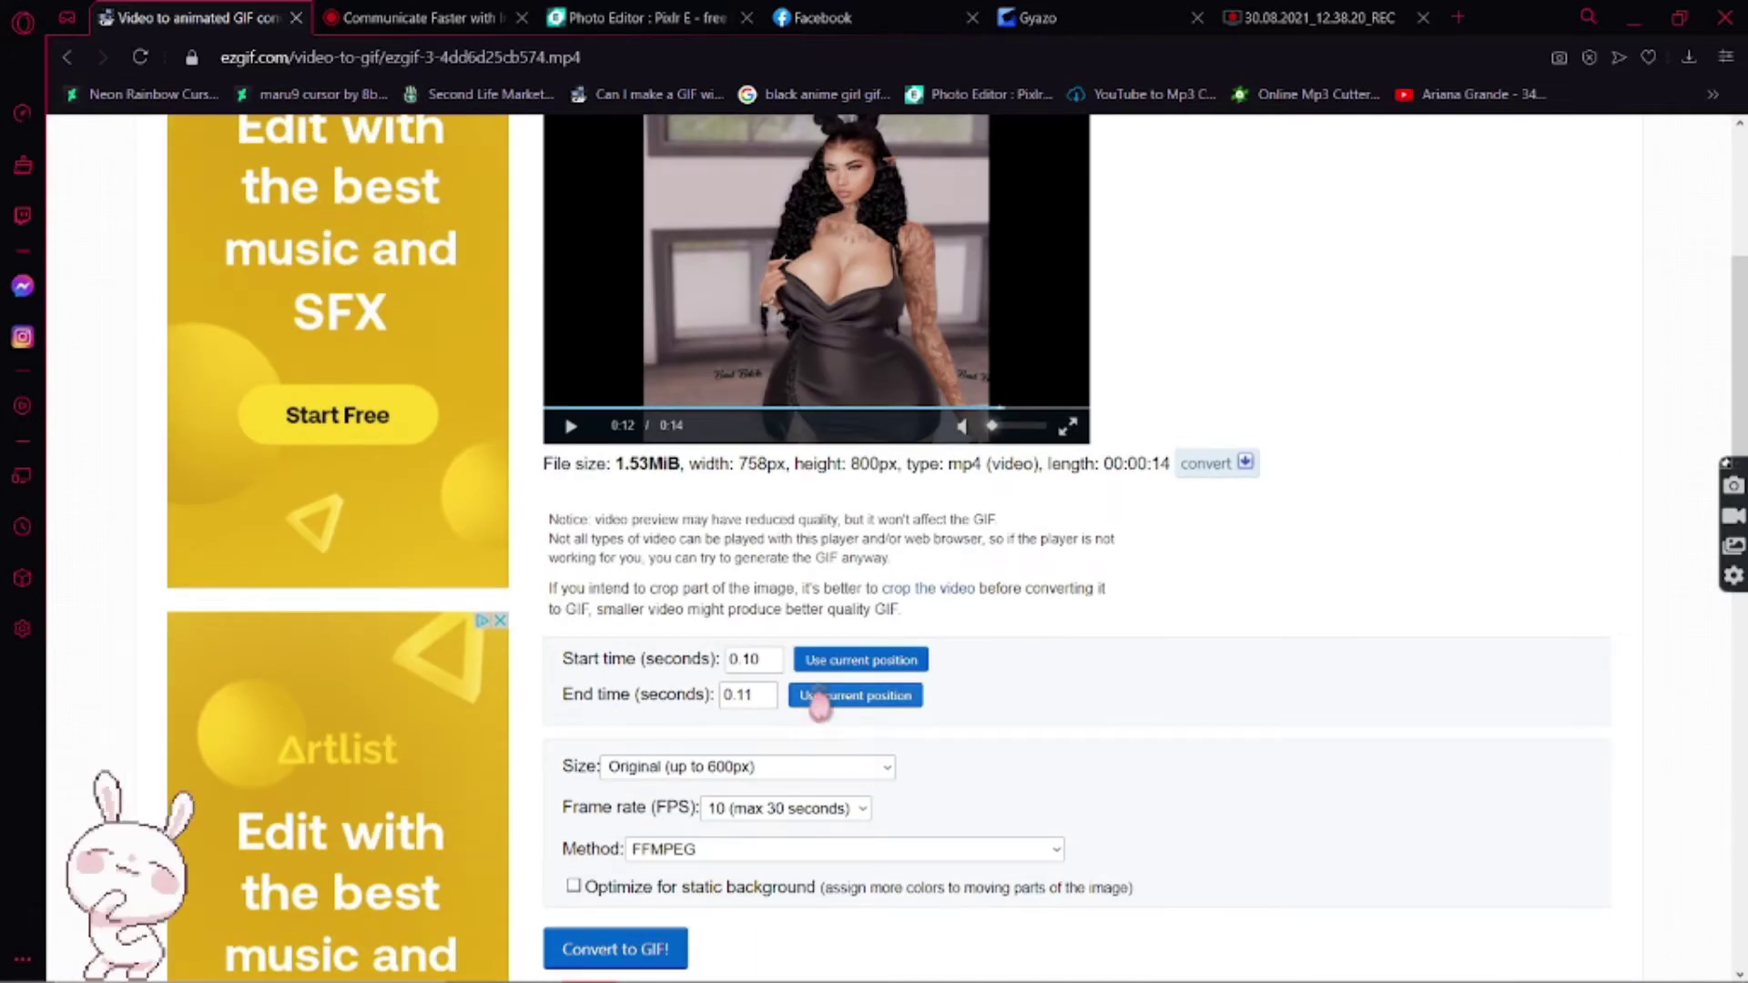
left_click(851, 692)
scroll(728, 746, "down", 3)
left_click(596, 611)
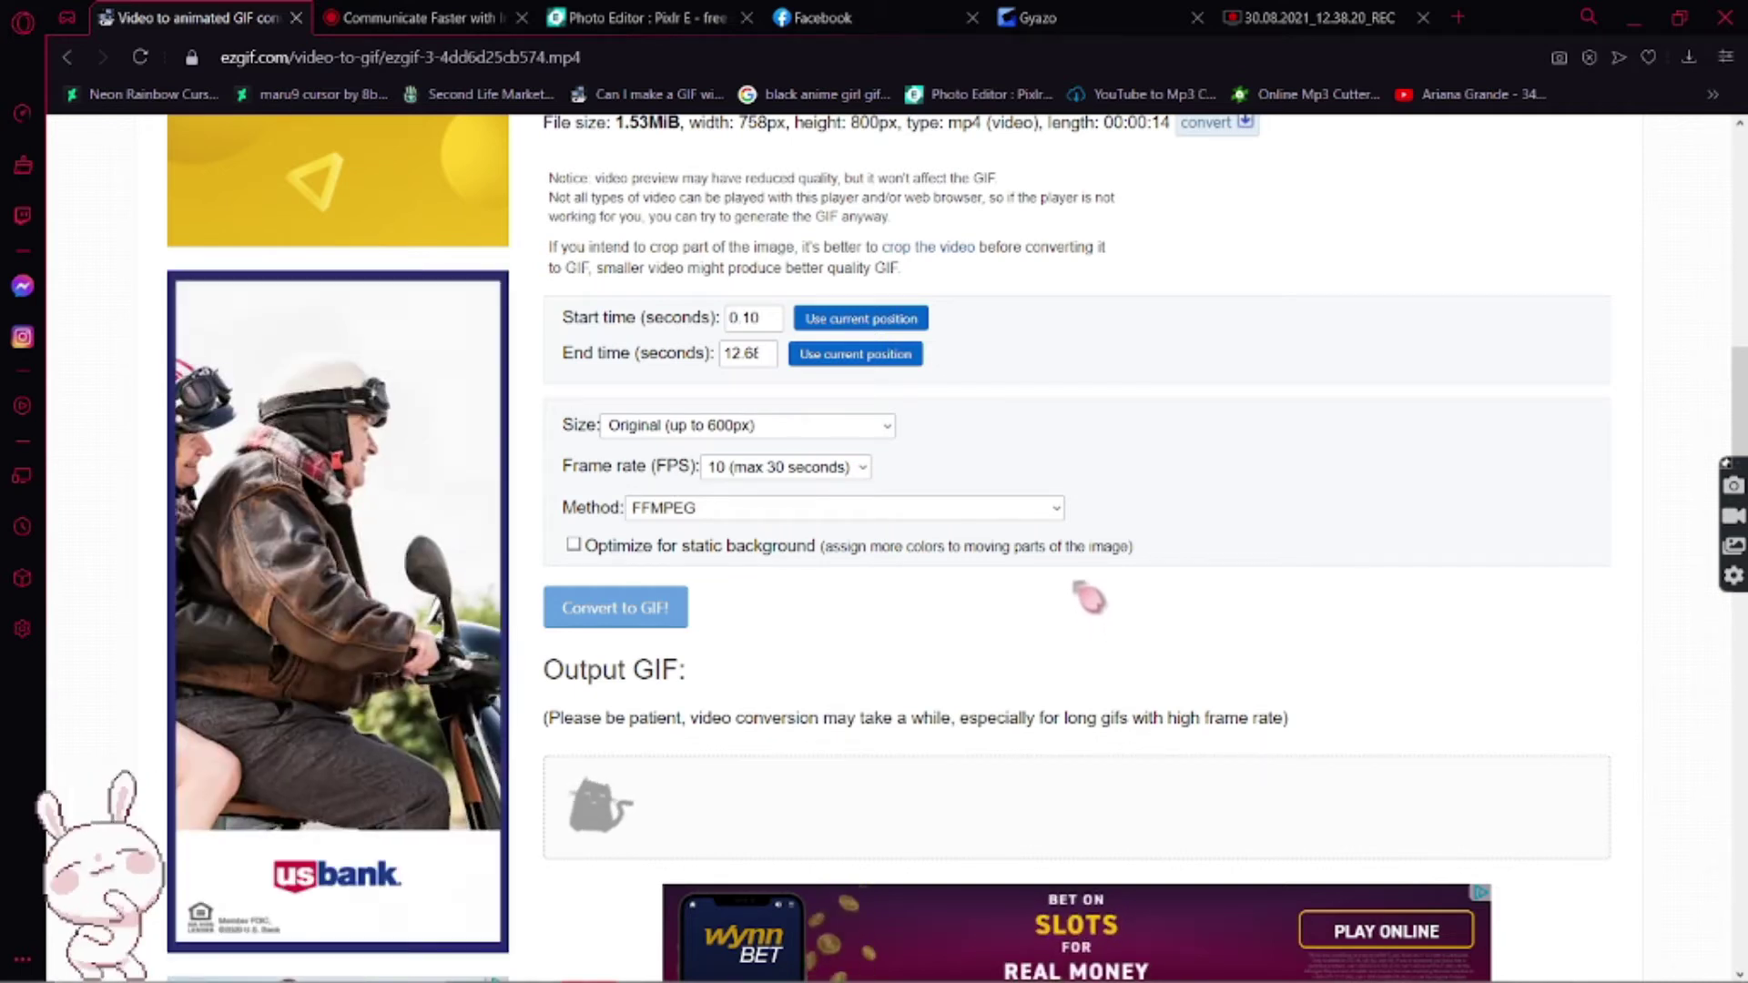
scroll(1432, 592, "down", 5)
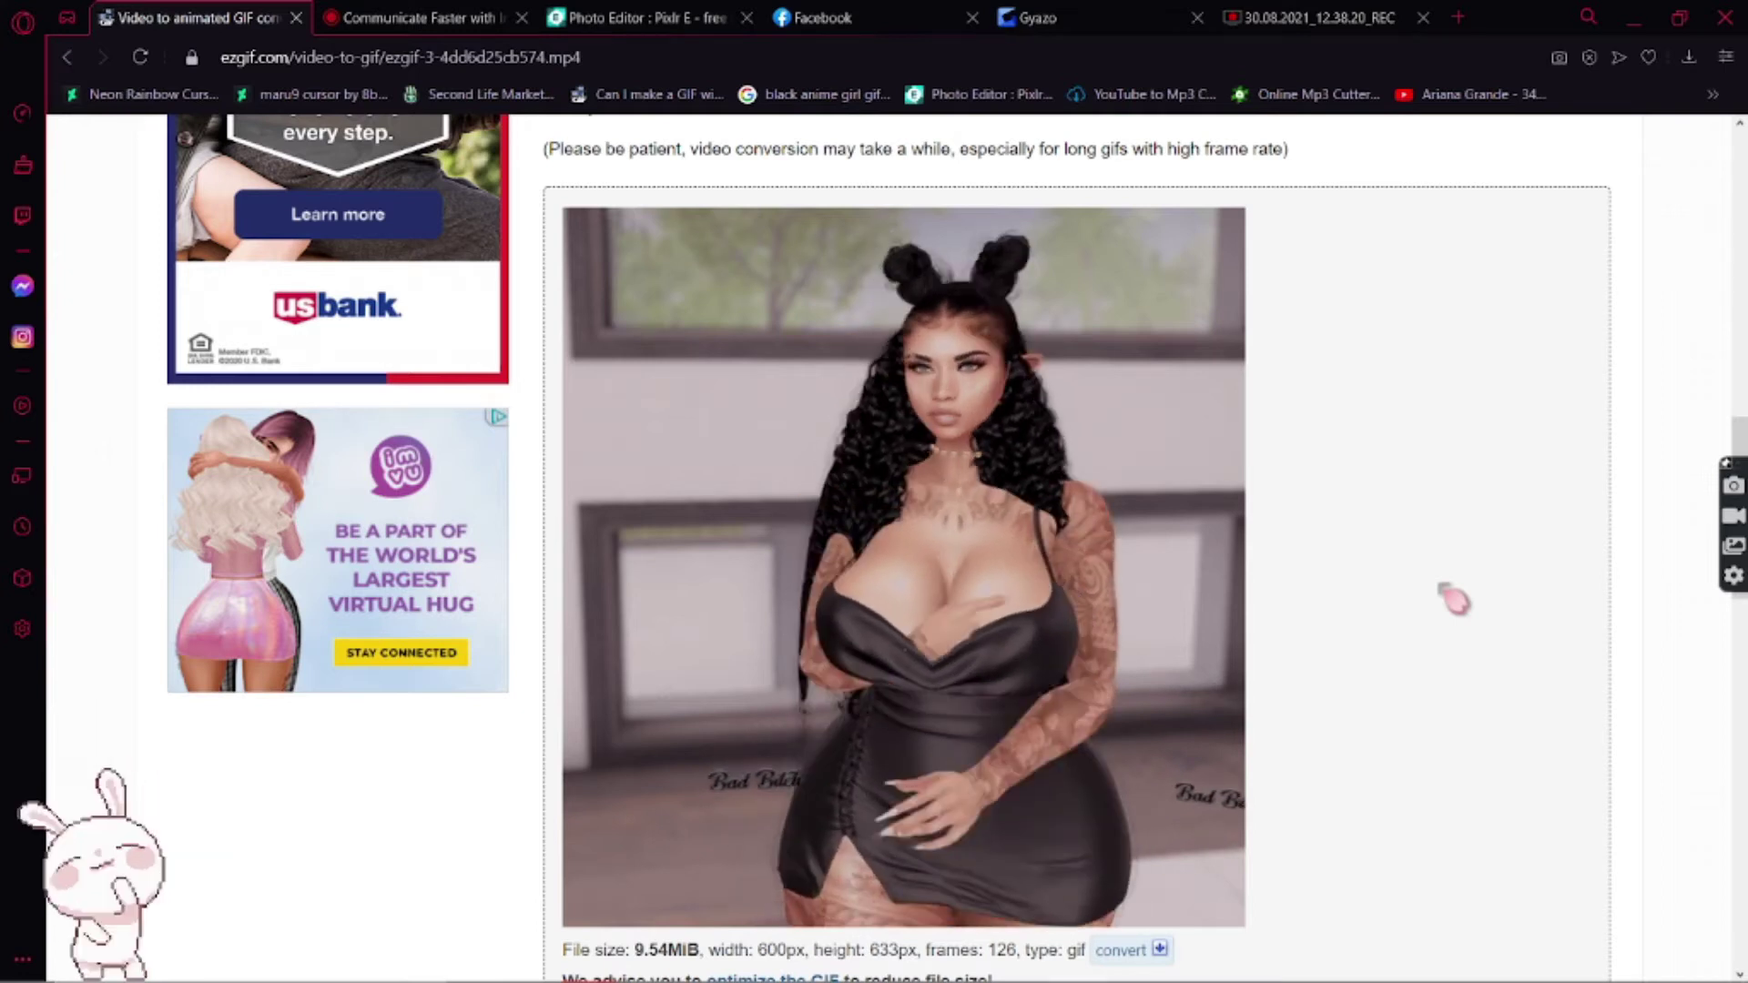
scroll(1453, 599, "down", 1)
scroll(1453, 599, "down", 2)
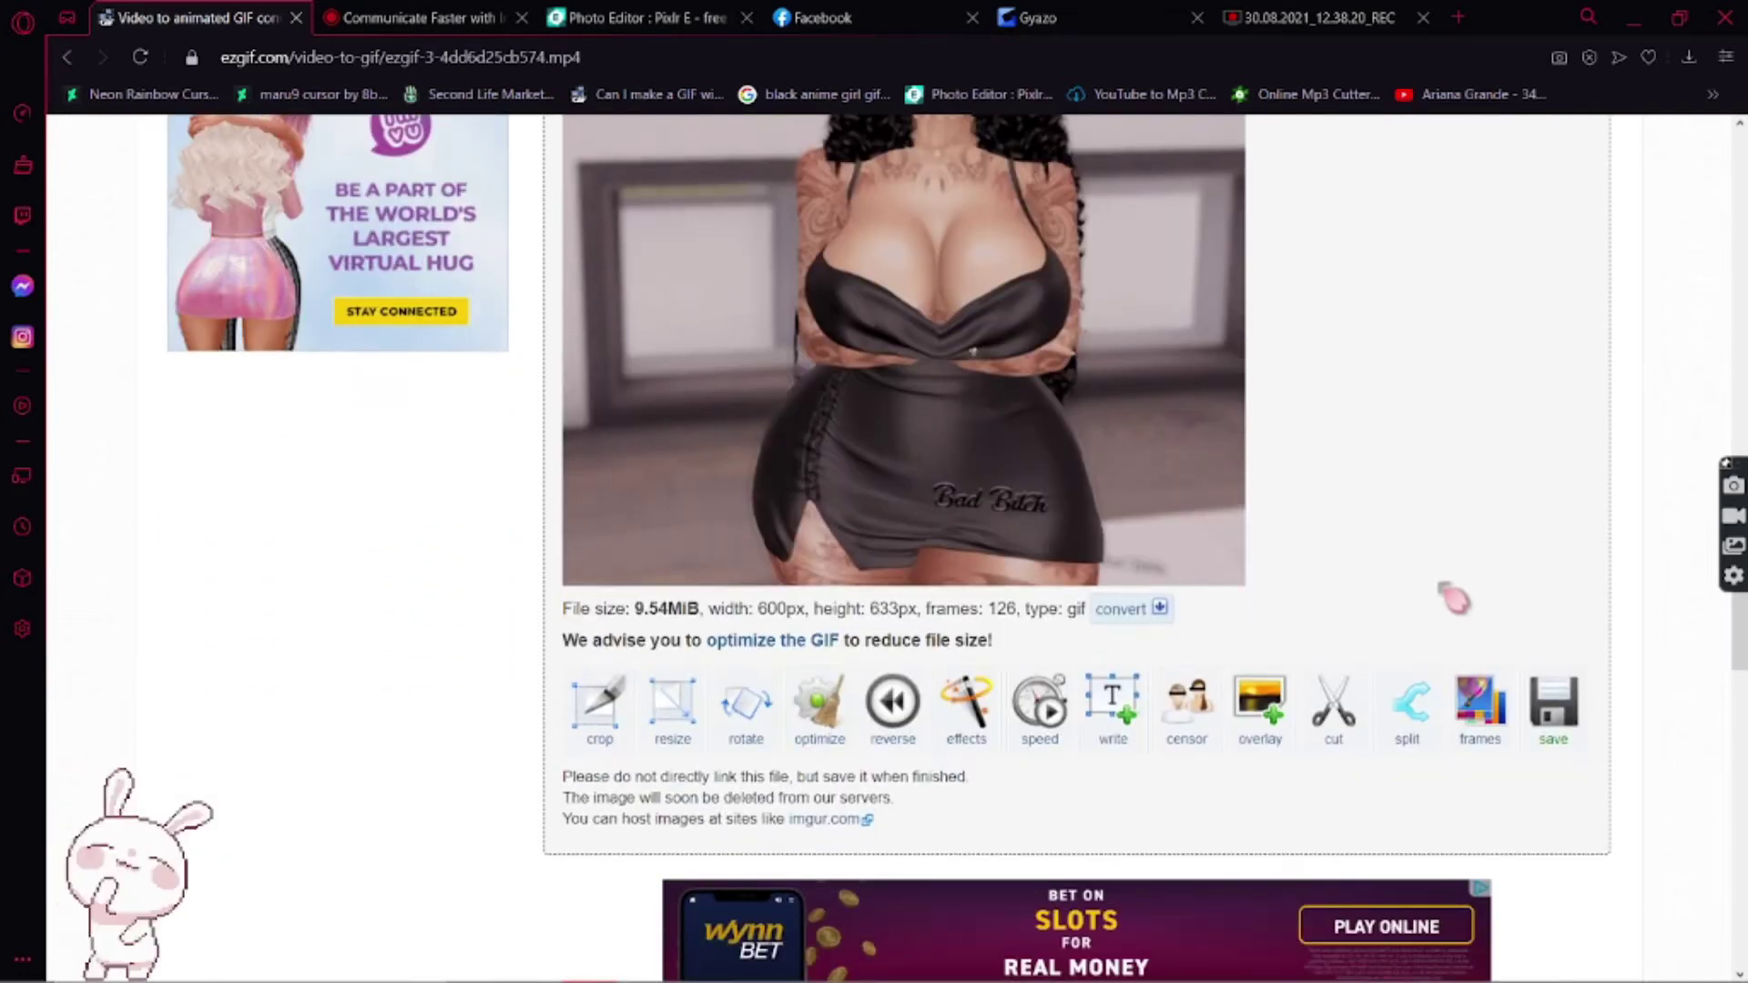
- Shorten the end time to 11.68 seconds, then convert the clip again and review the resulting GIF
scroll(1447, 592, "up", 10)
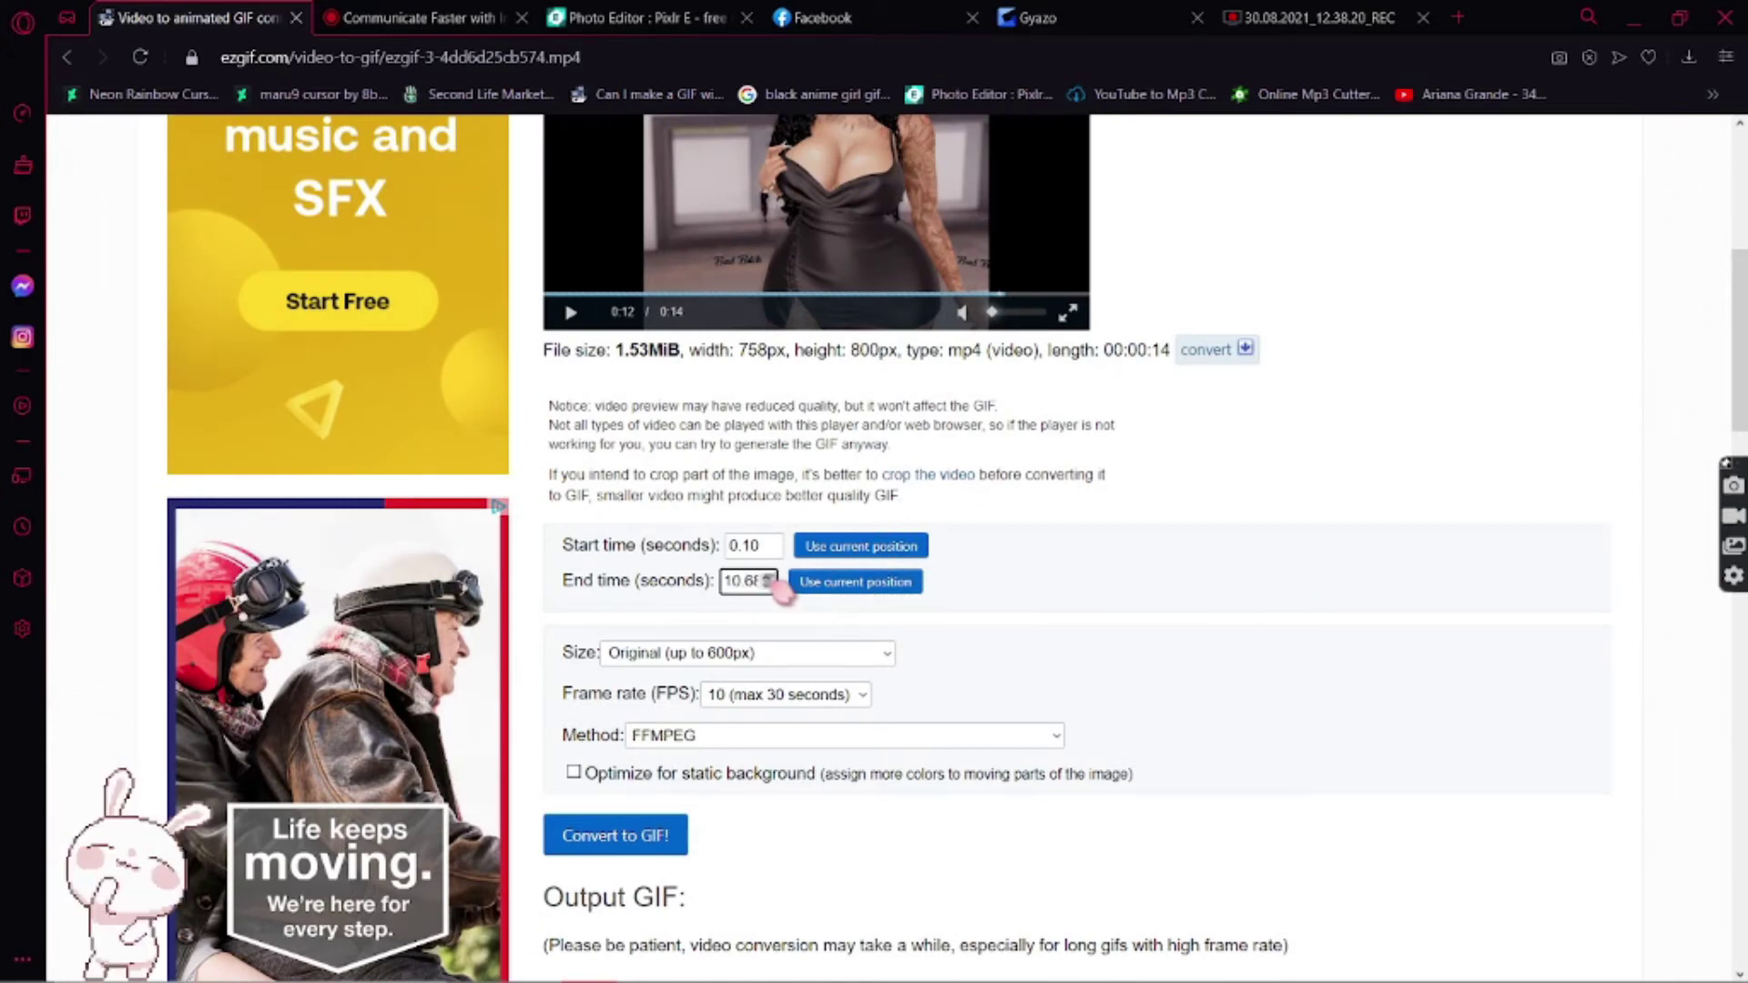
left_click(614, 848)
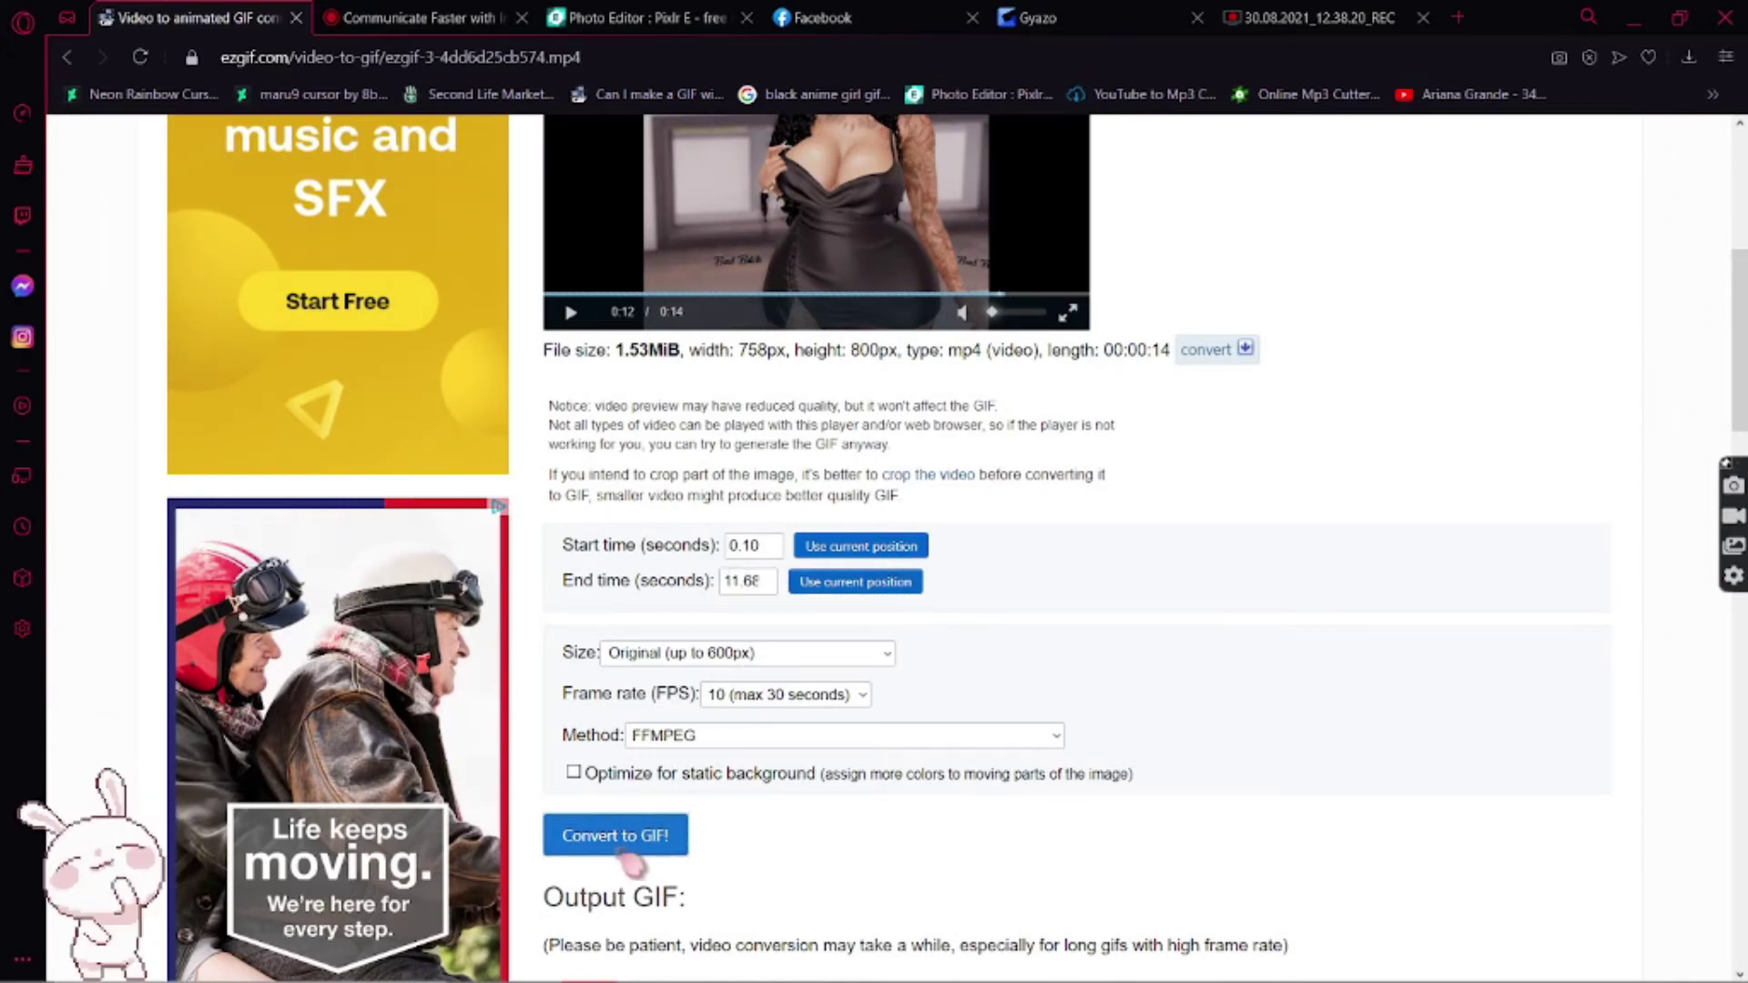
scroll(1241, 765, "down", 3)
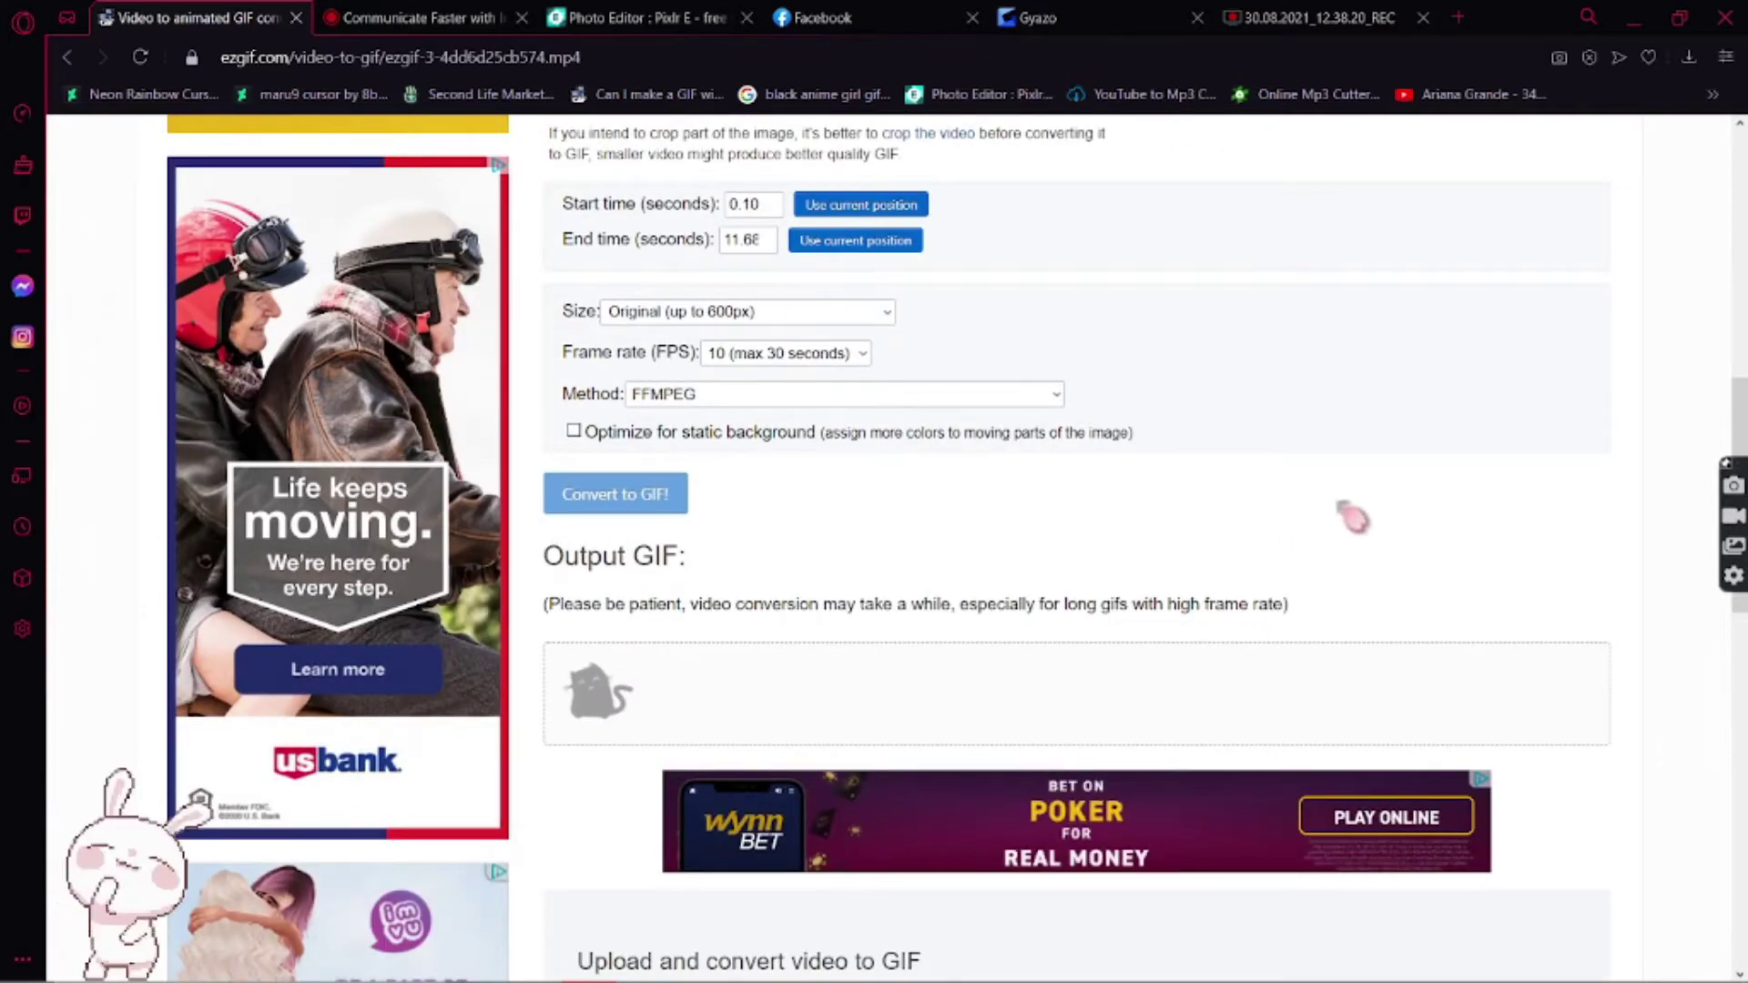
scroll(1354, 517, "up", 2)
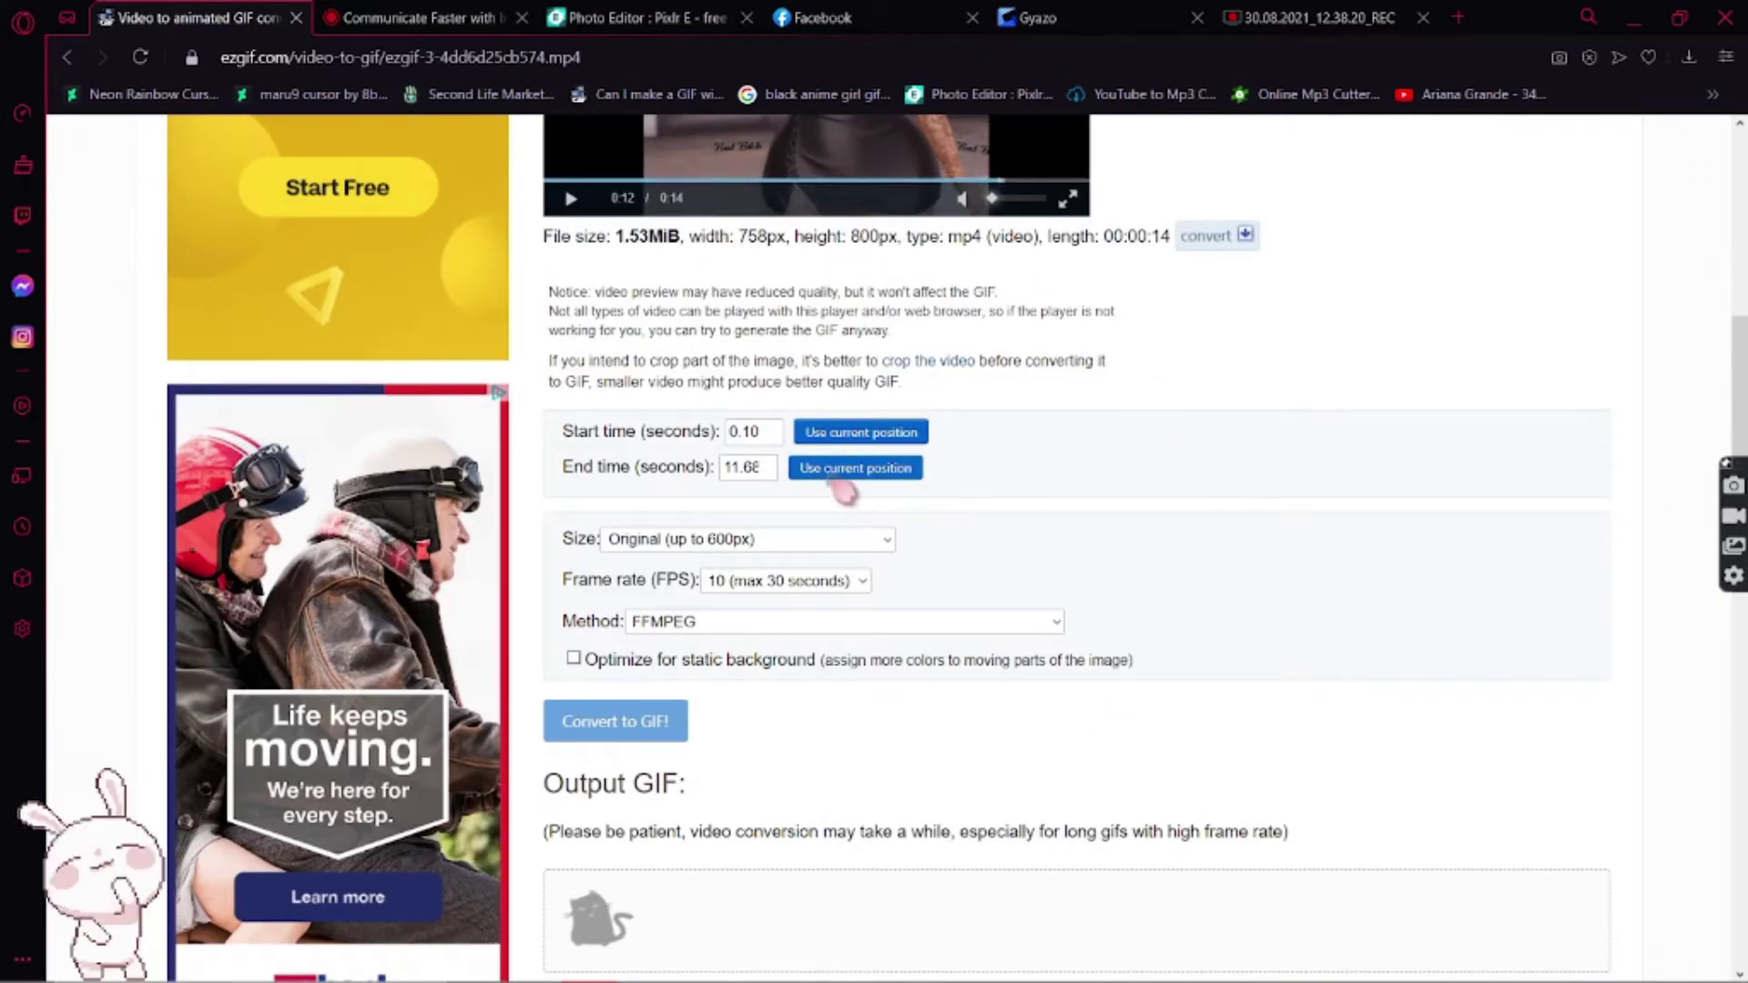
scroll(1124, 702, "down", 2)
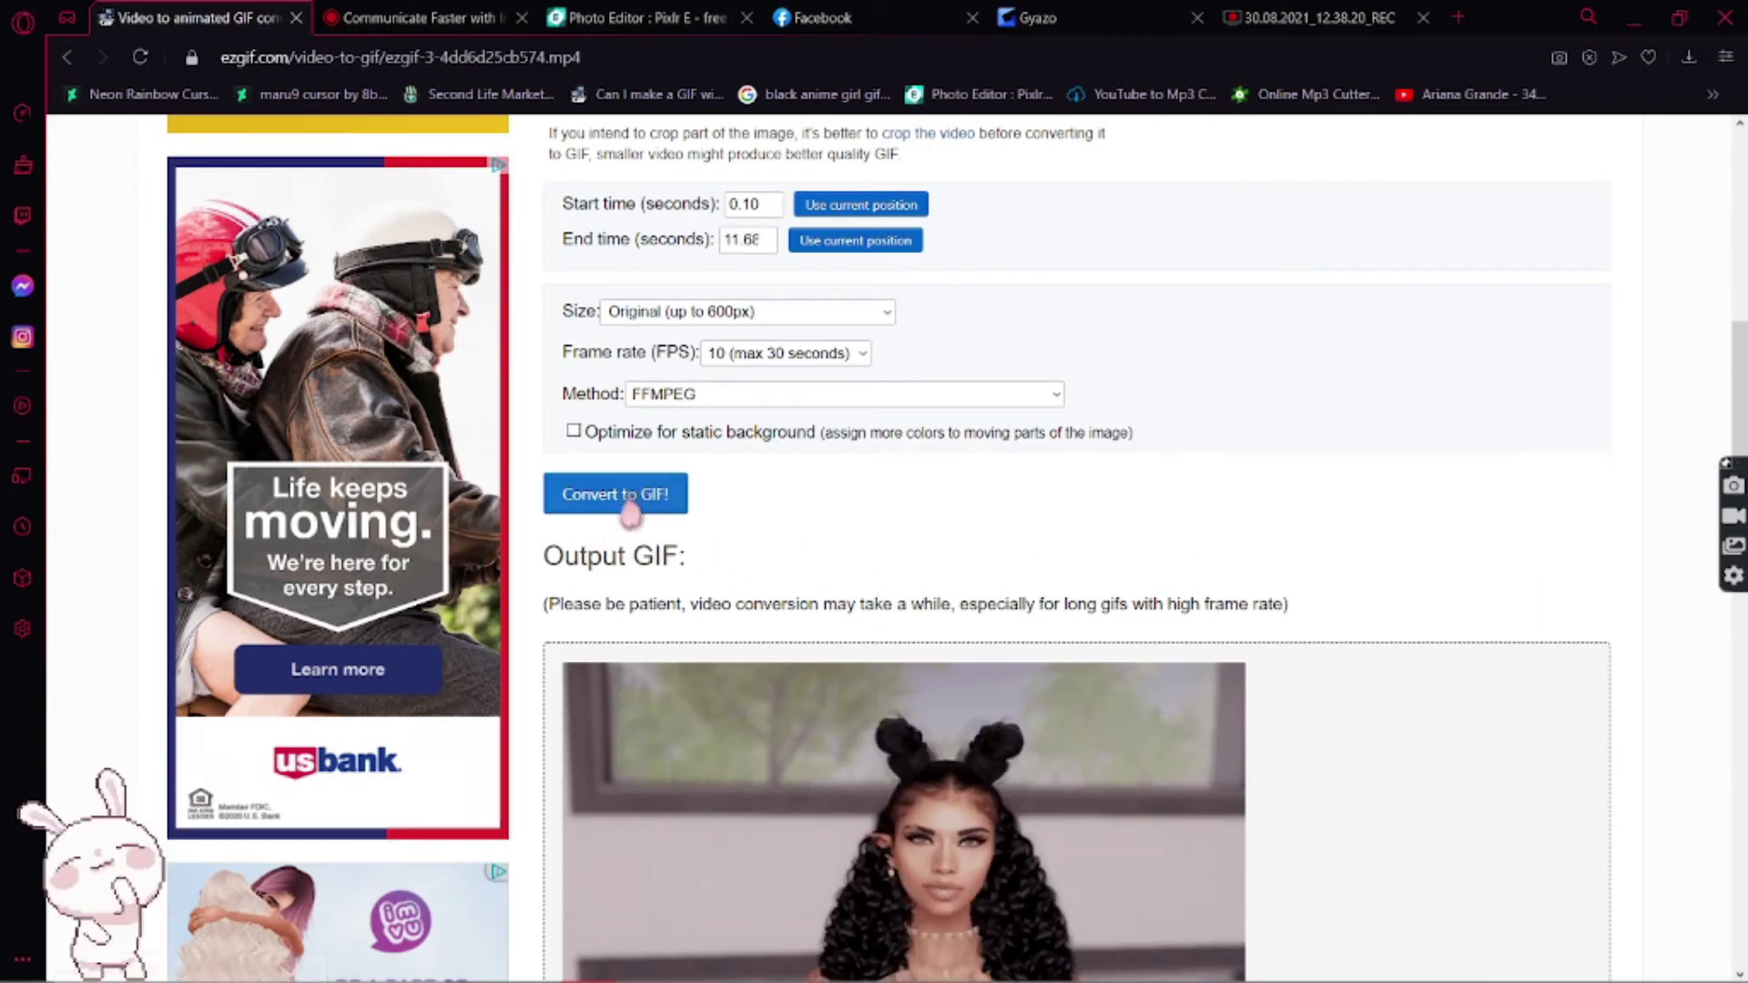
scroll(1560, 546, "down", 3)
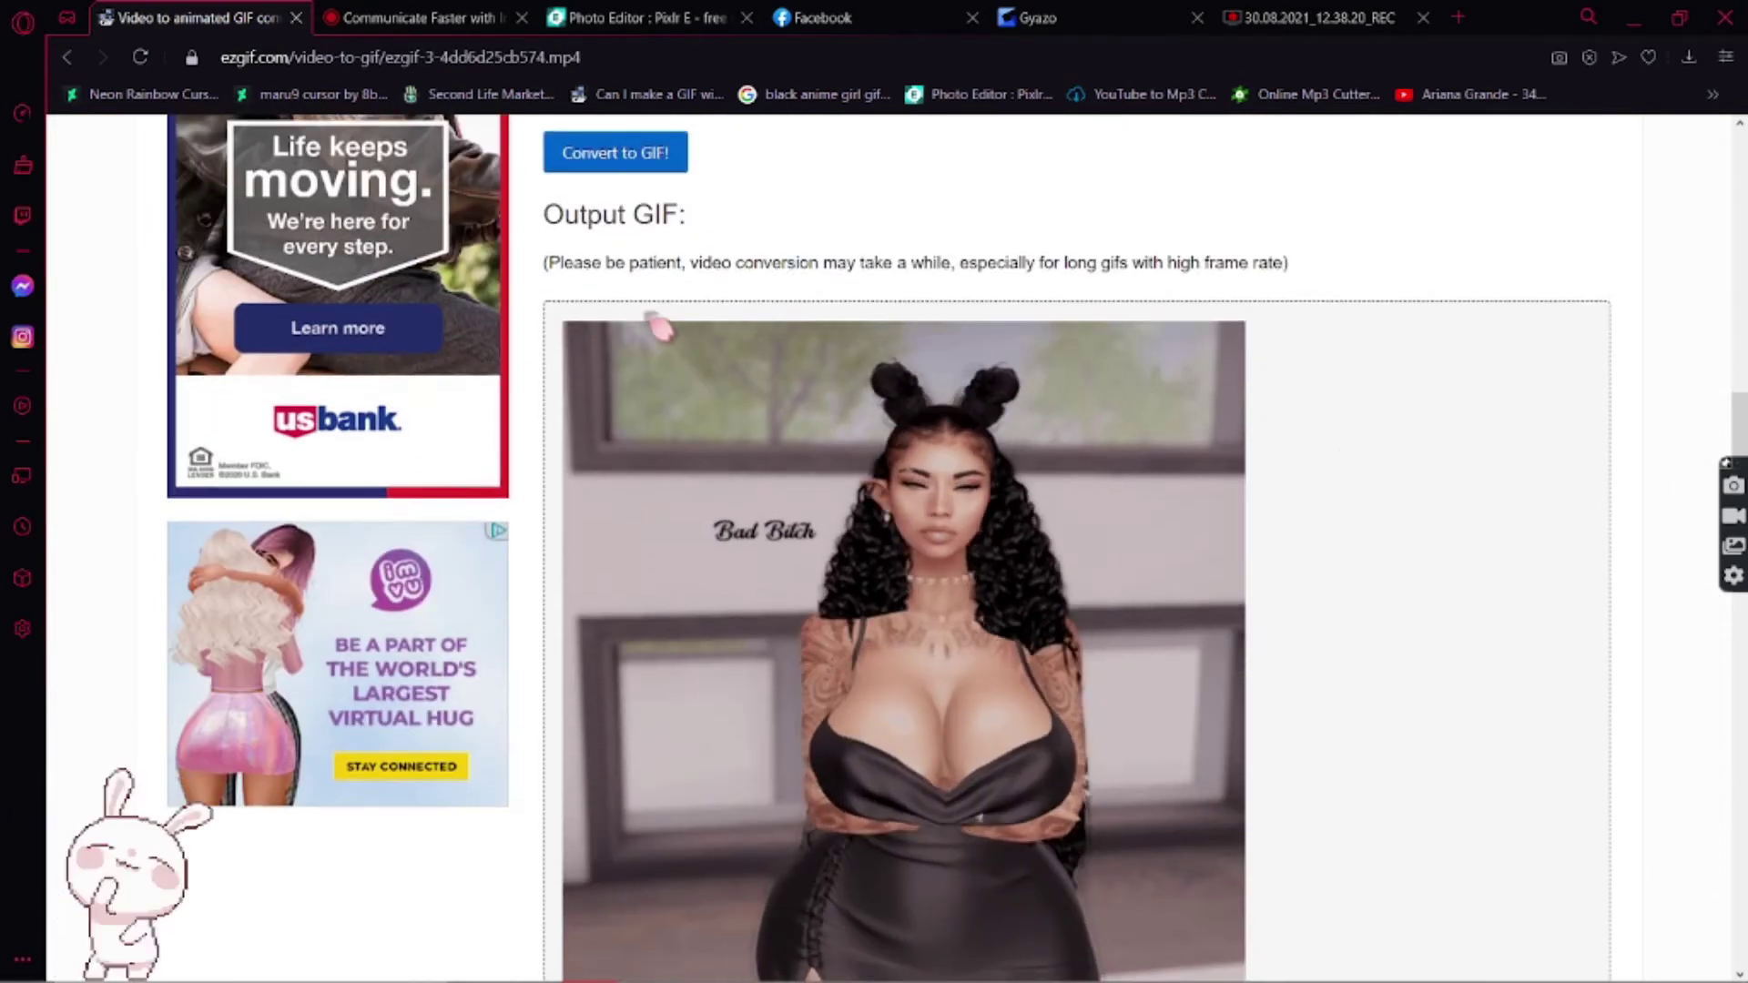
scroll(658, 325, "up", 1)
scroll(1405, 398, "down", 1)
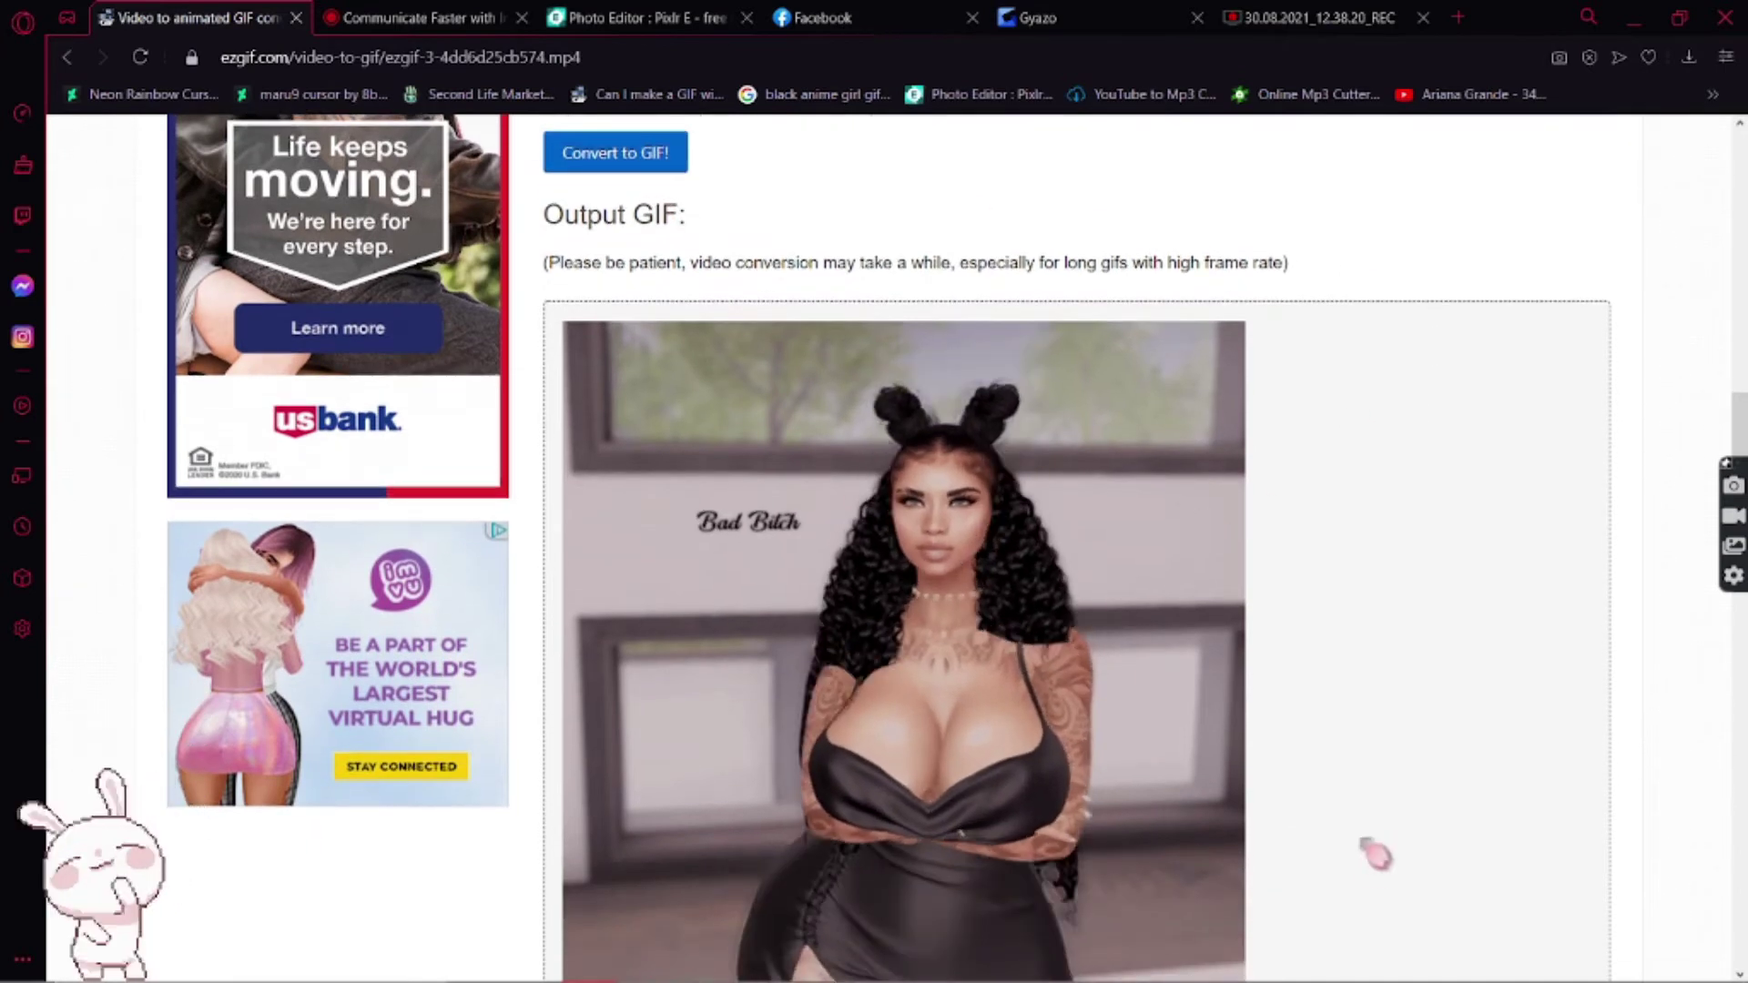
scroll(1319, 746, "down", 3)
scroll(1326, 733, "up", 1)
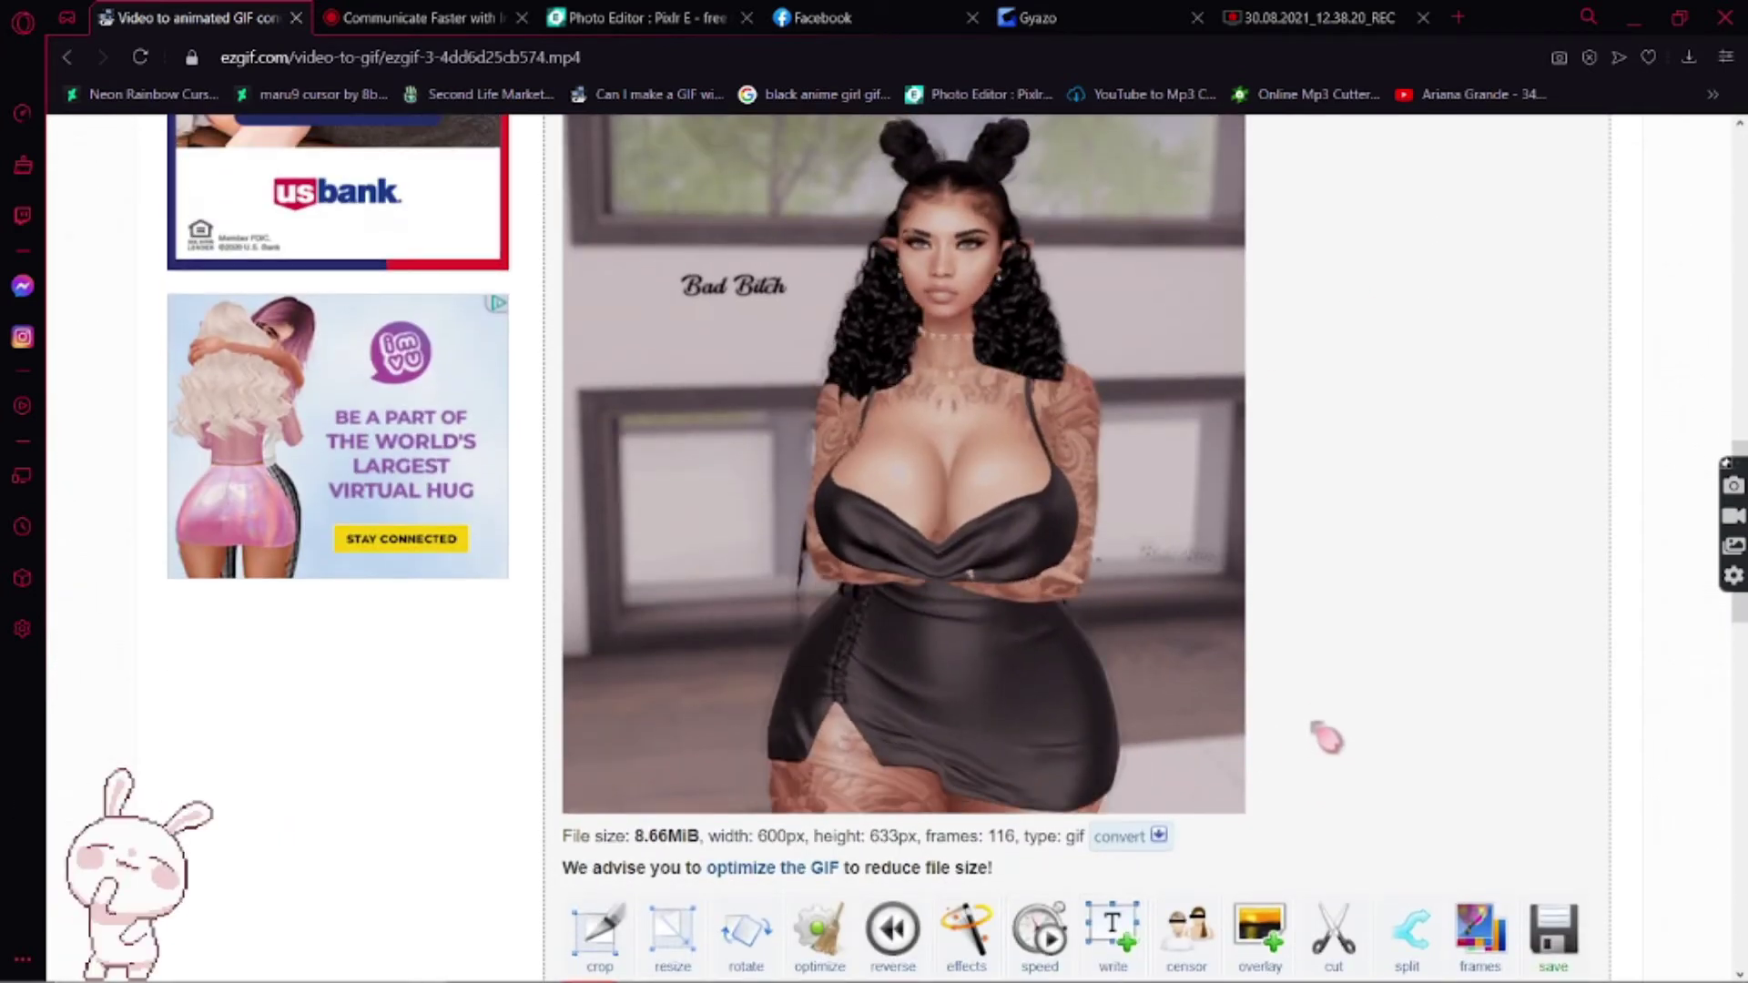
- Set the start time to 0.11 seconds and convert the clip to a GIF once more
scroll(1326, 734, "up", 8)
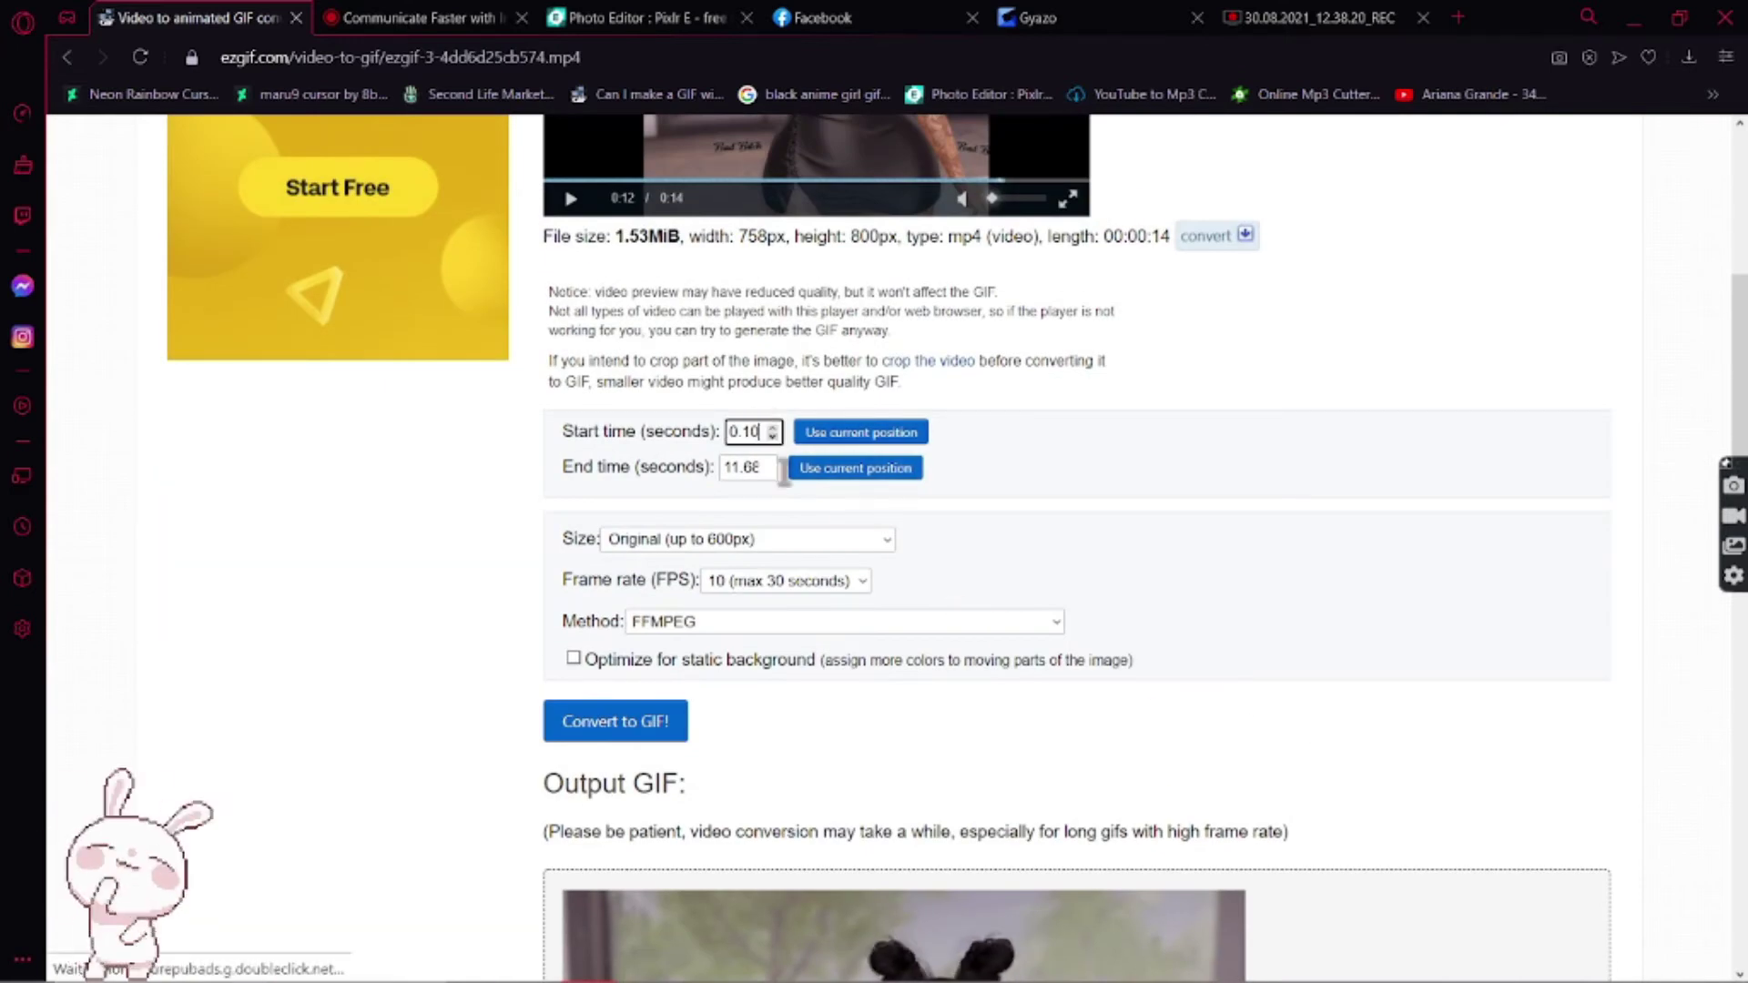
key("BackSpace")
type("1")
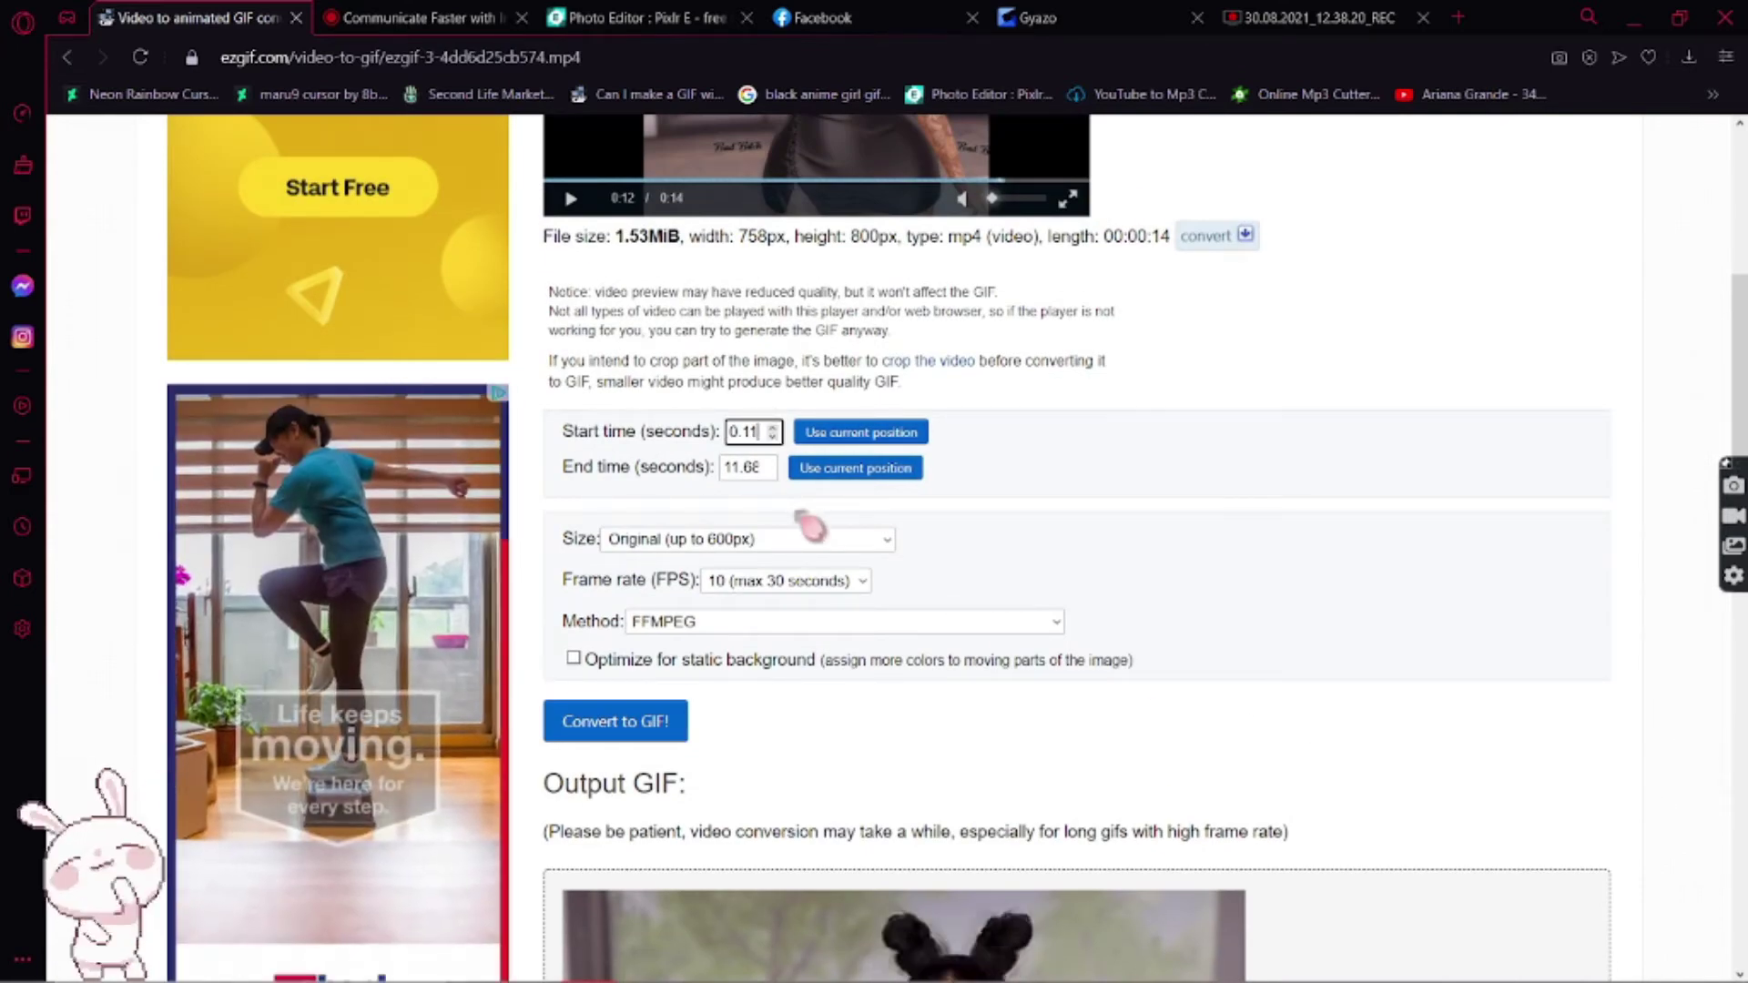
left_click(576, 728)
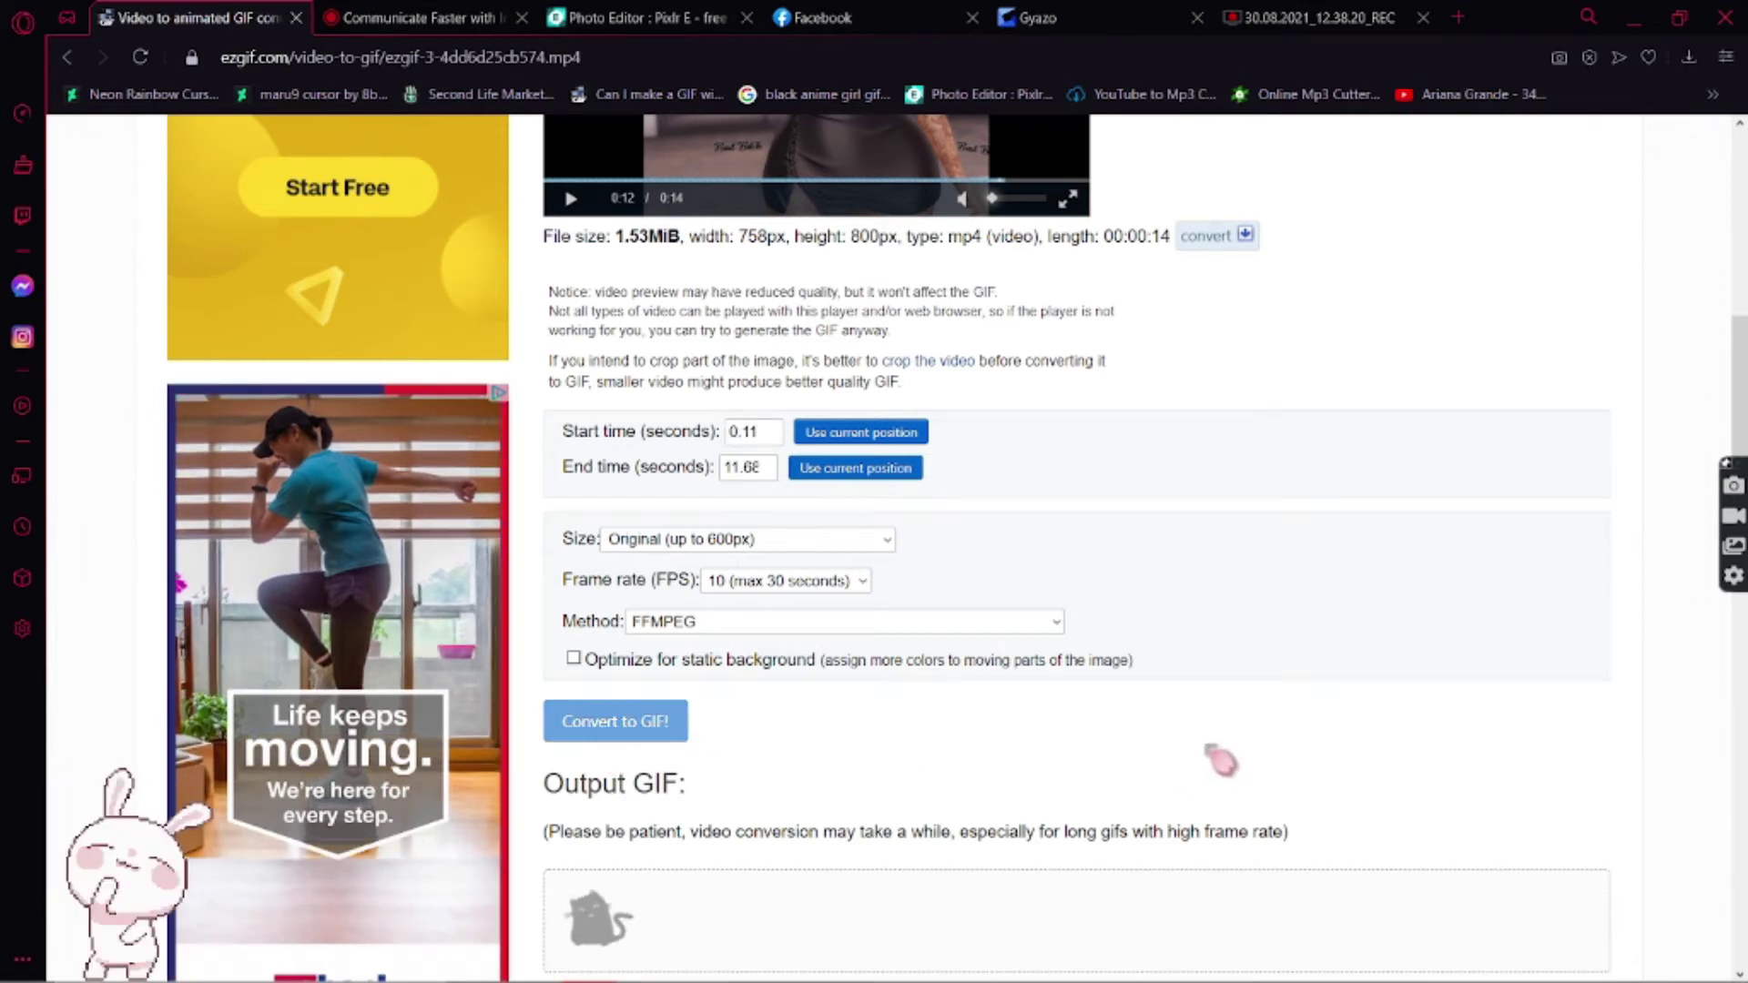
scroll(1221, 761, "down", 3)
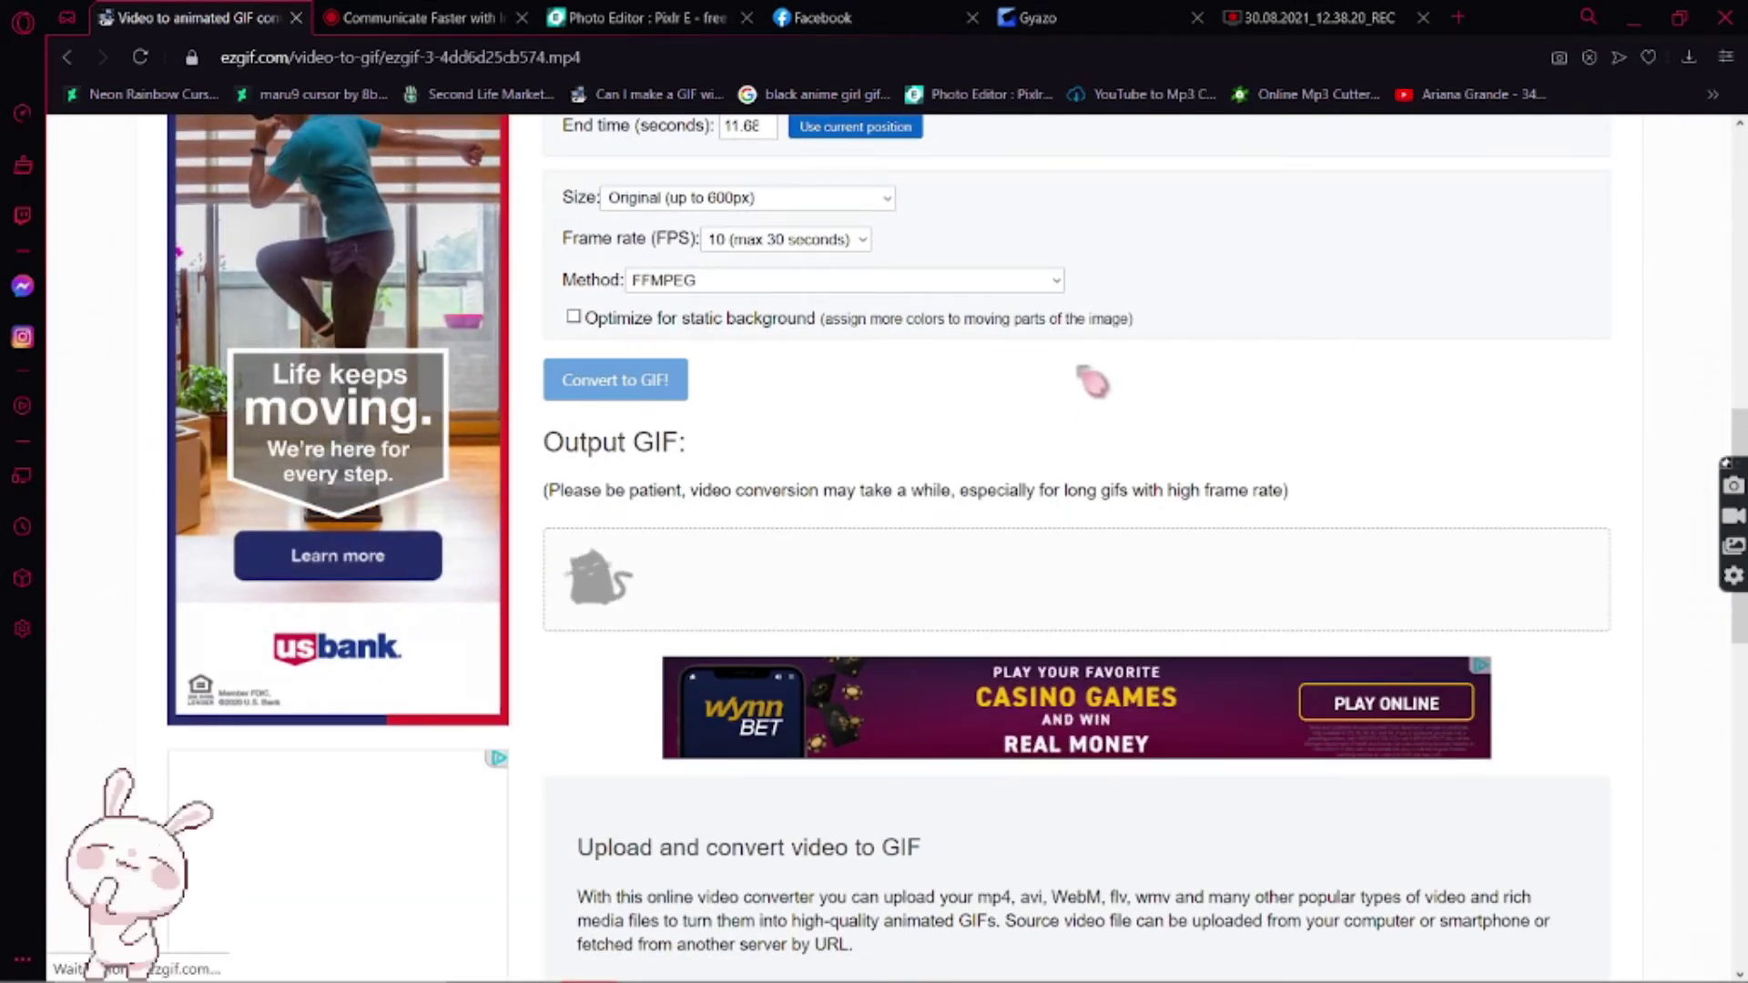
- Review the newly converted GIF and the editing tools below it
scroll(1101, 377, "down", 2)
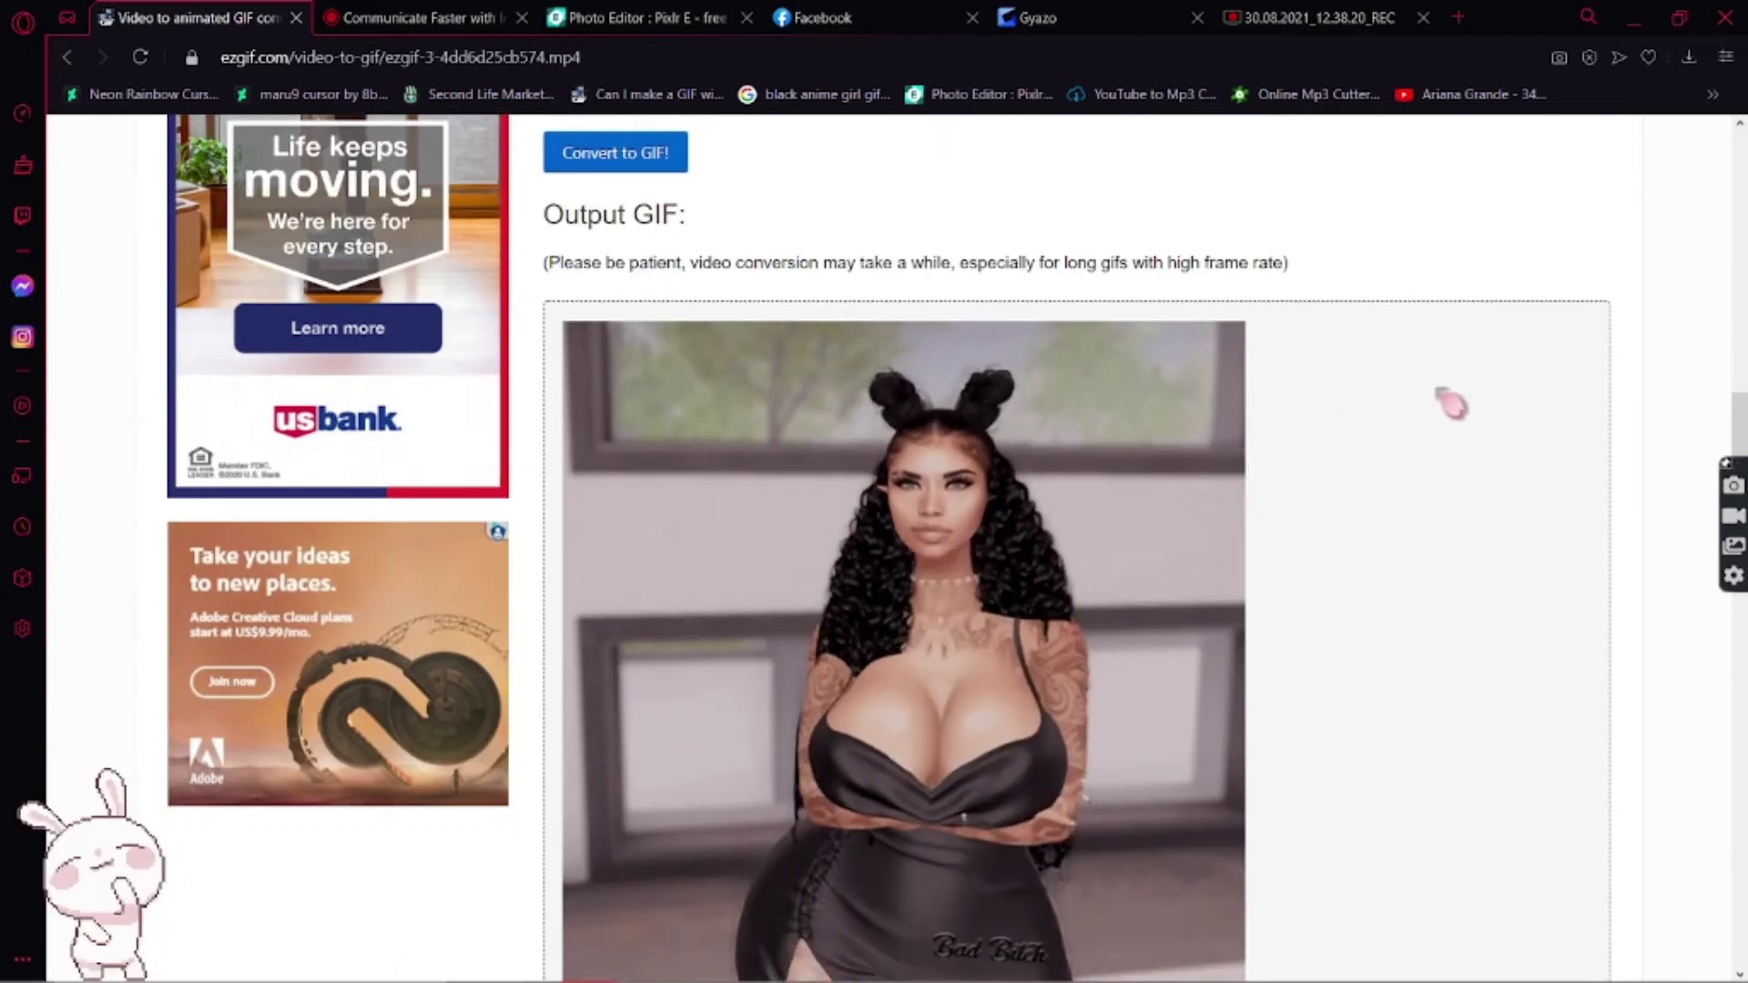
scroll(1449, 402, "down", 1)
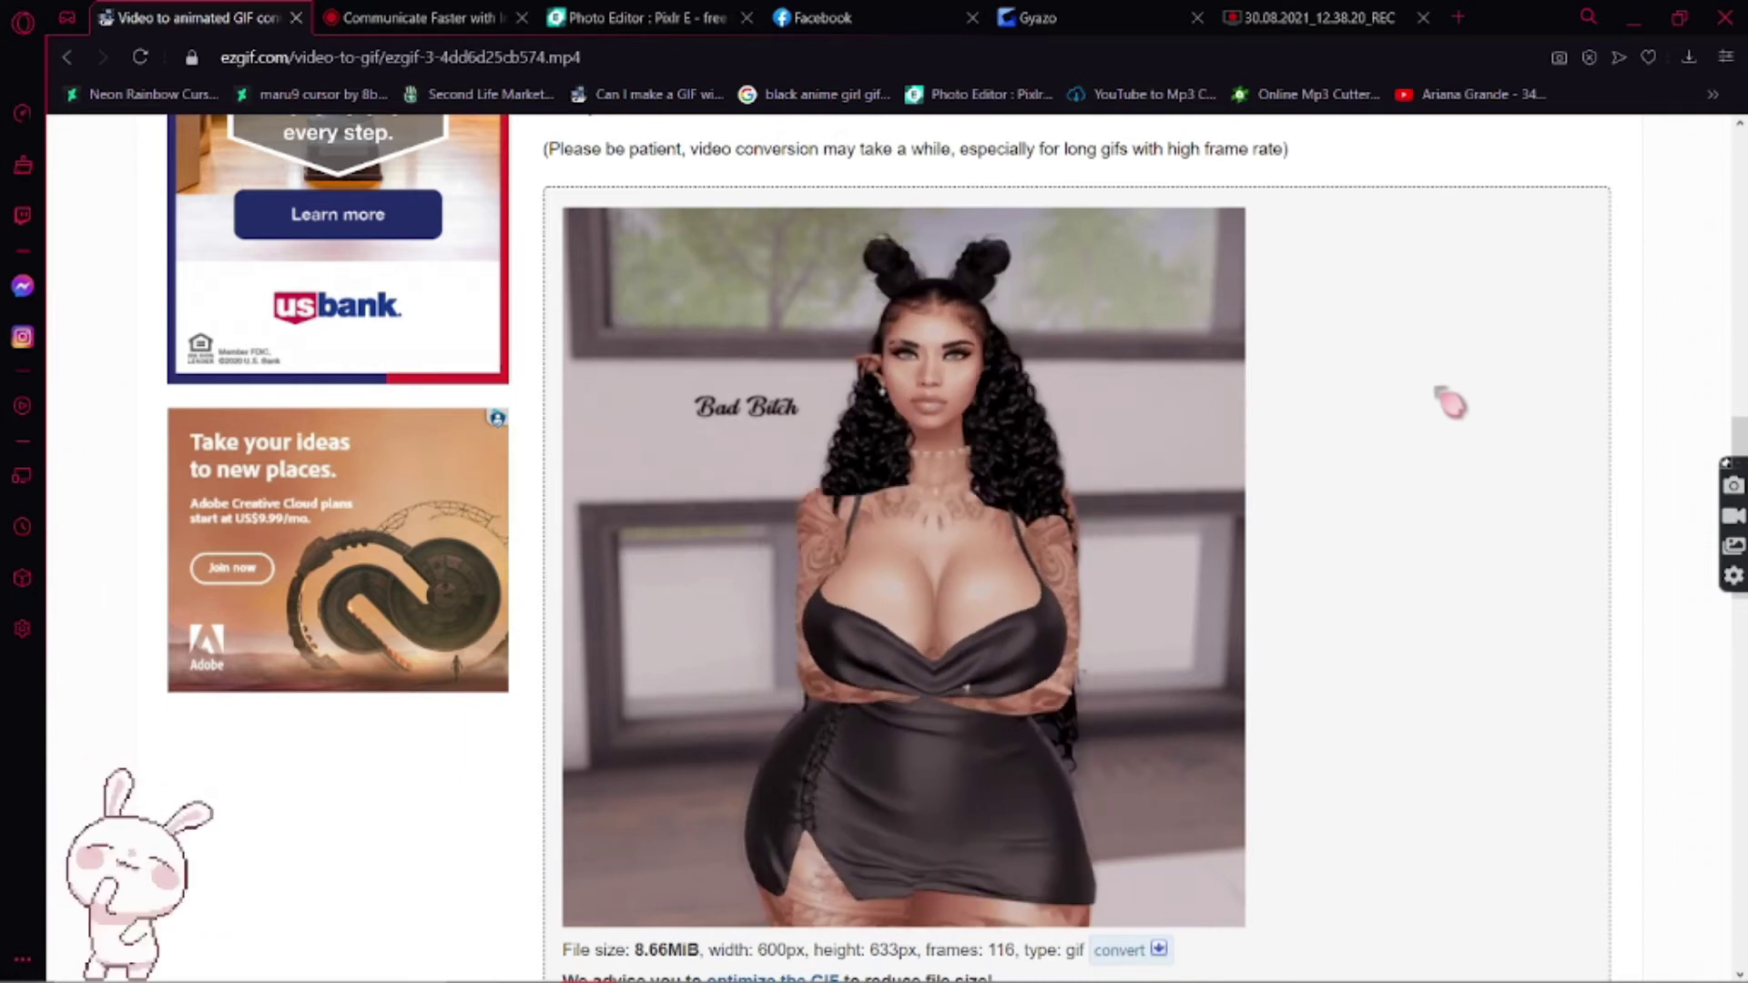
scroll(1449, 402, "down", 3)
scroll(1449, 403, "up", 2)
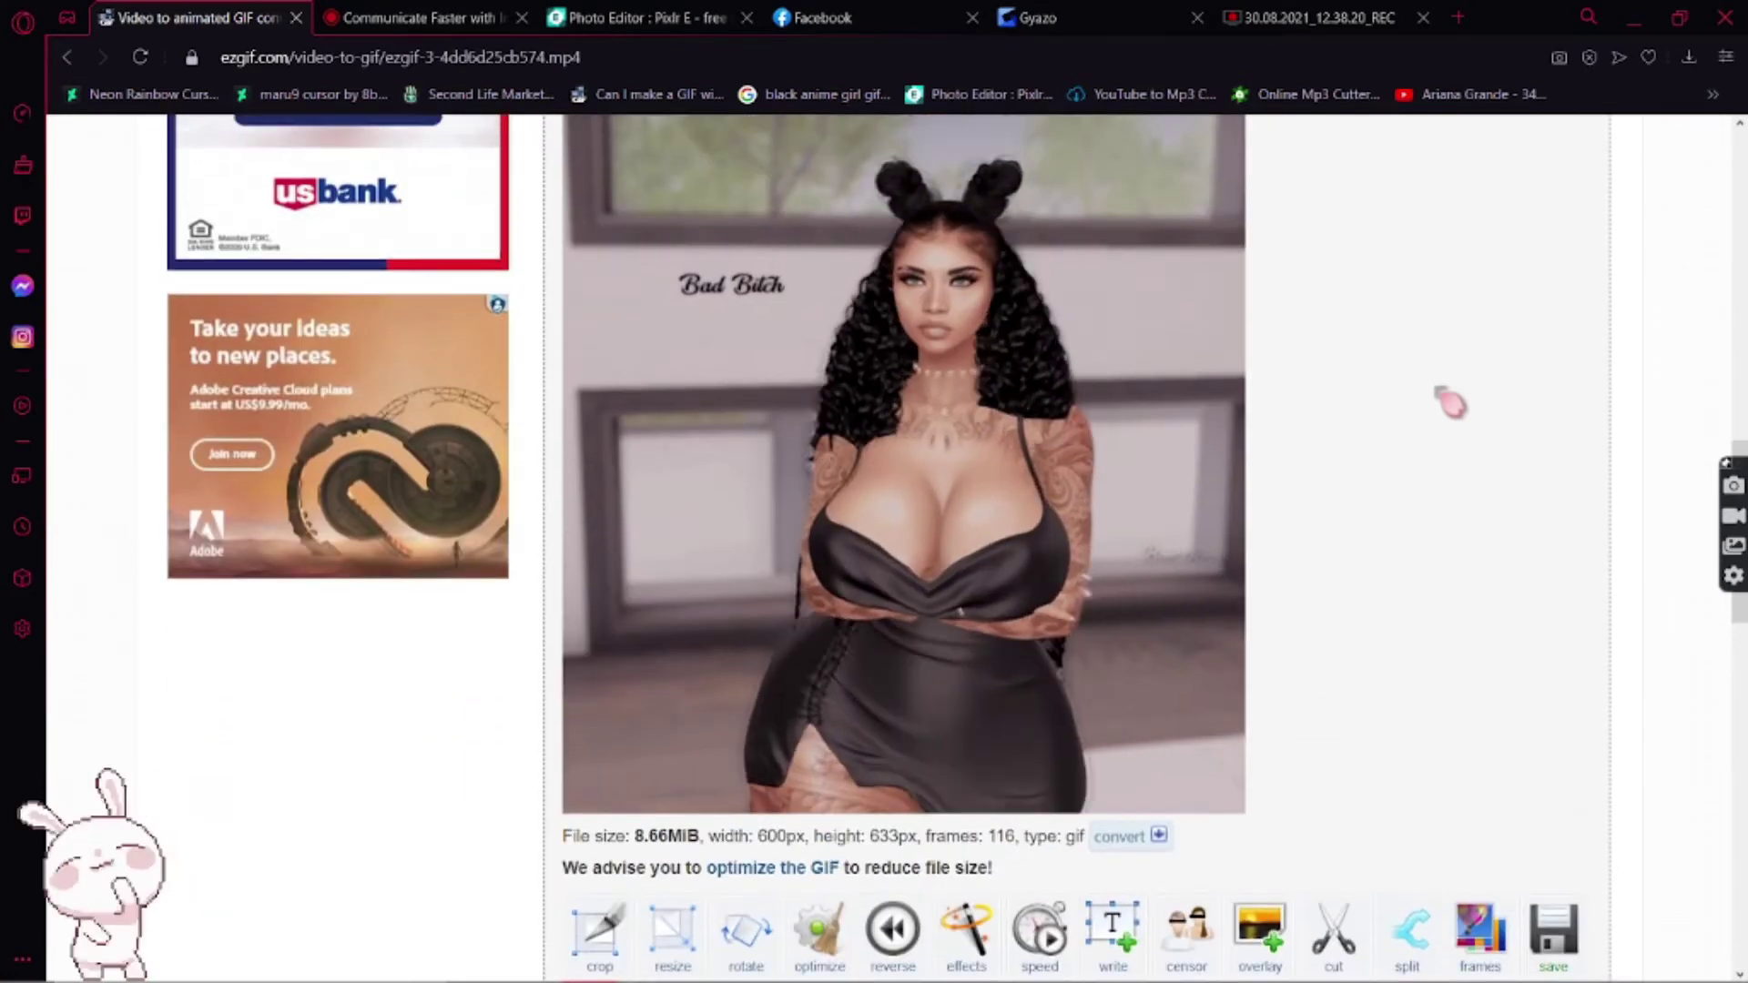
scroll(1449, 402, "down", 3)
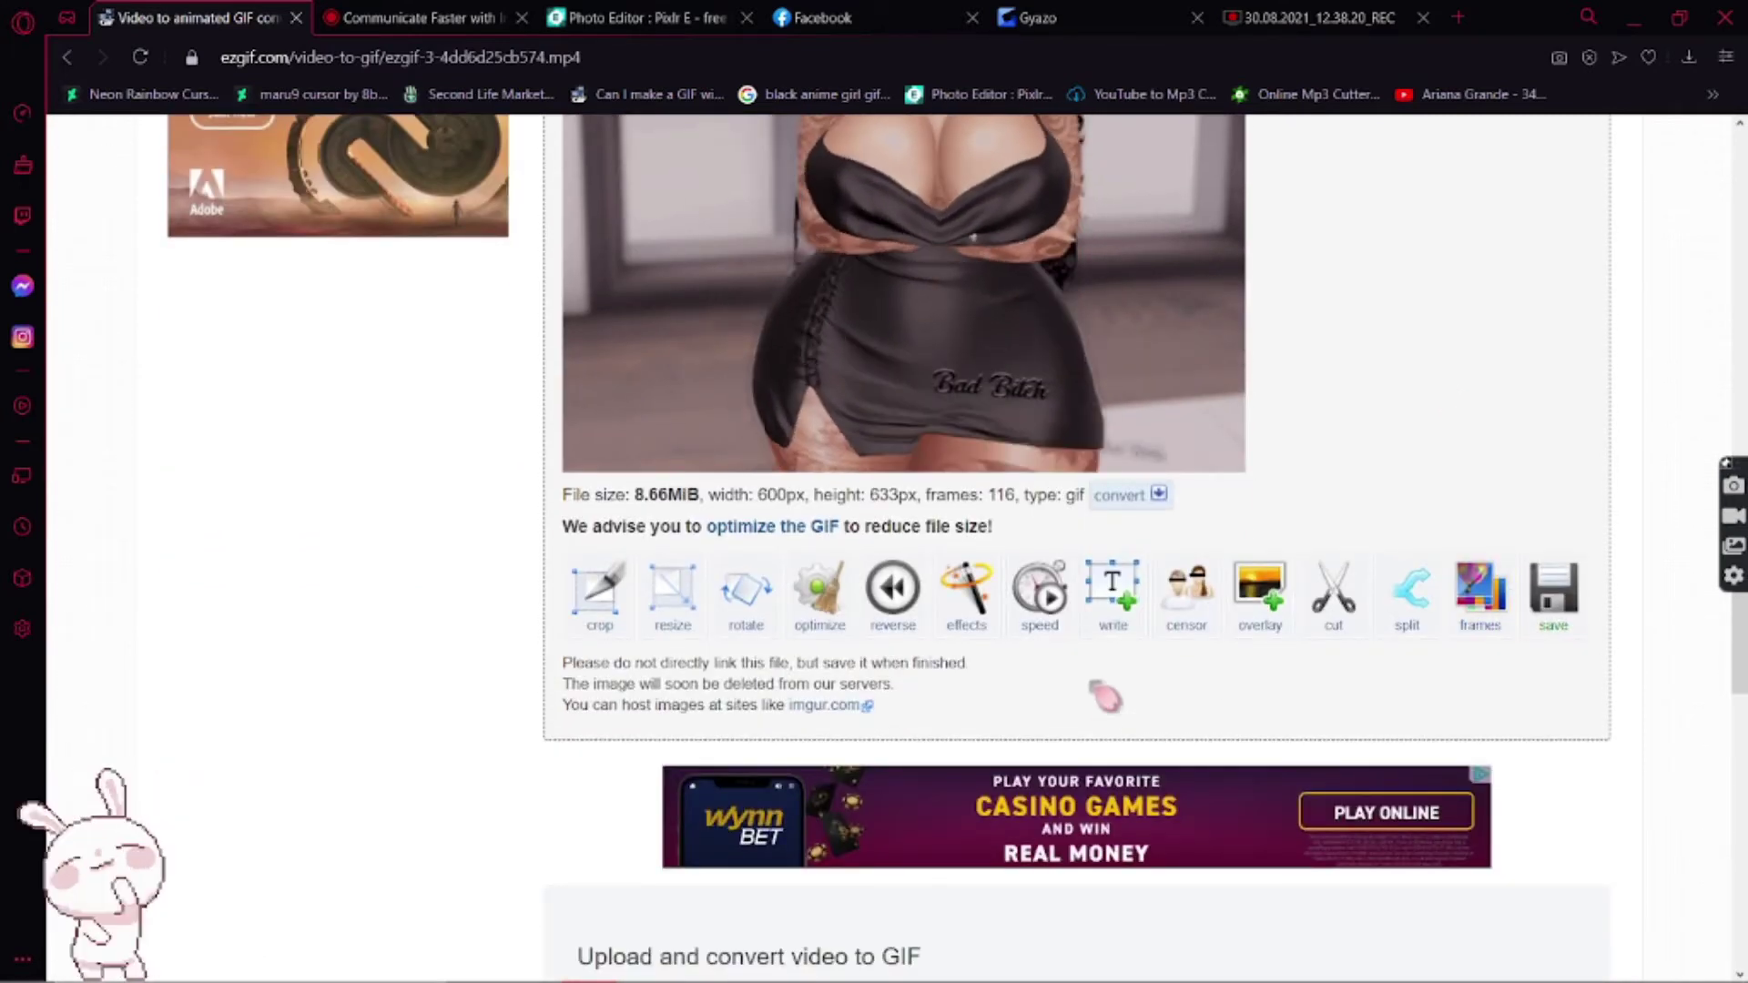
- Open the converted GIF in the frame editor and look through all of its frames
scroll(1456, 642, "up", 1)
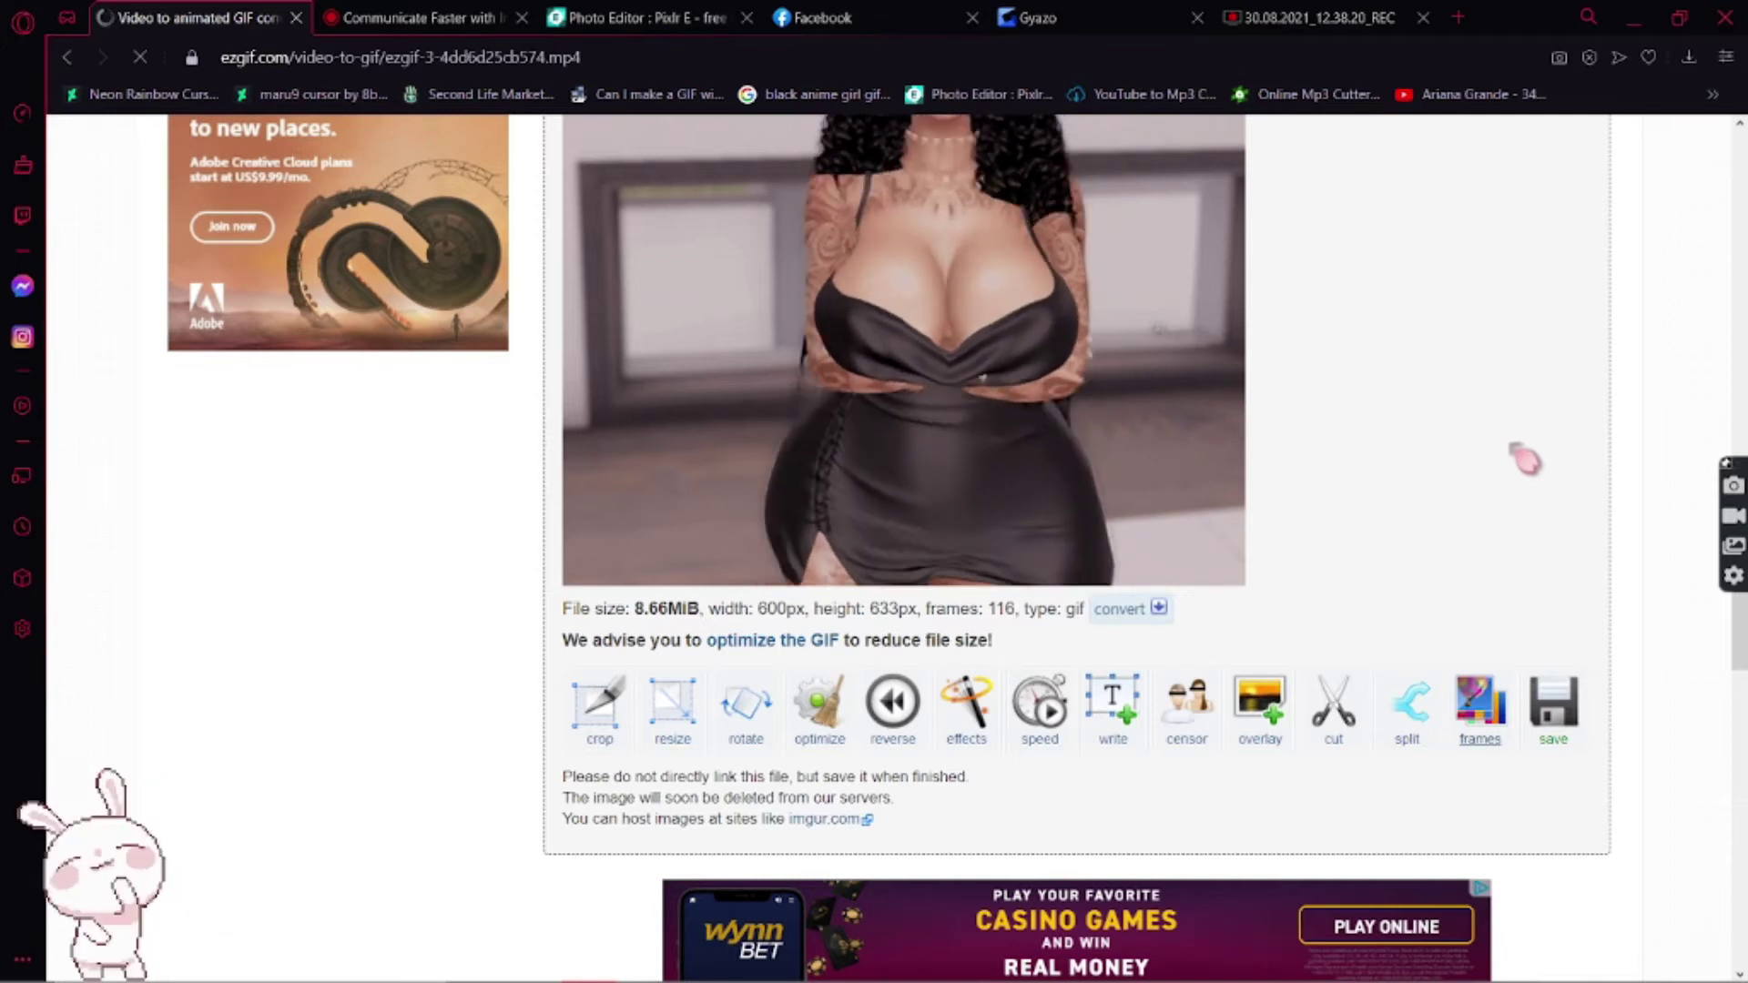
scroll(1381, 474, "down", 1)
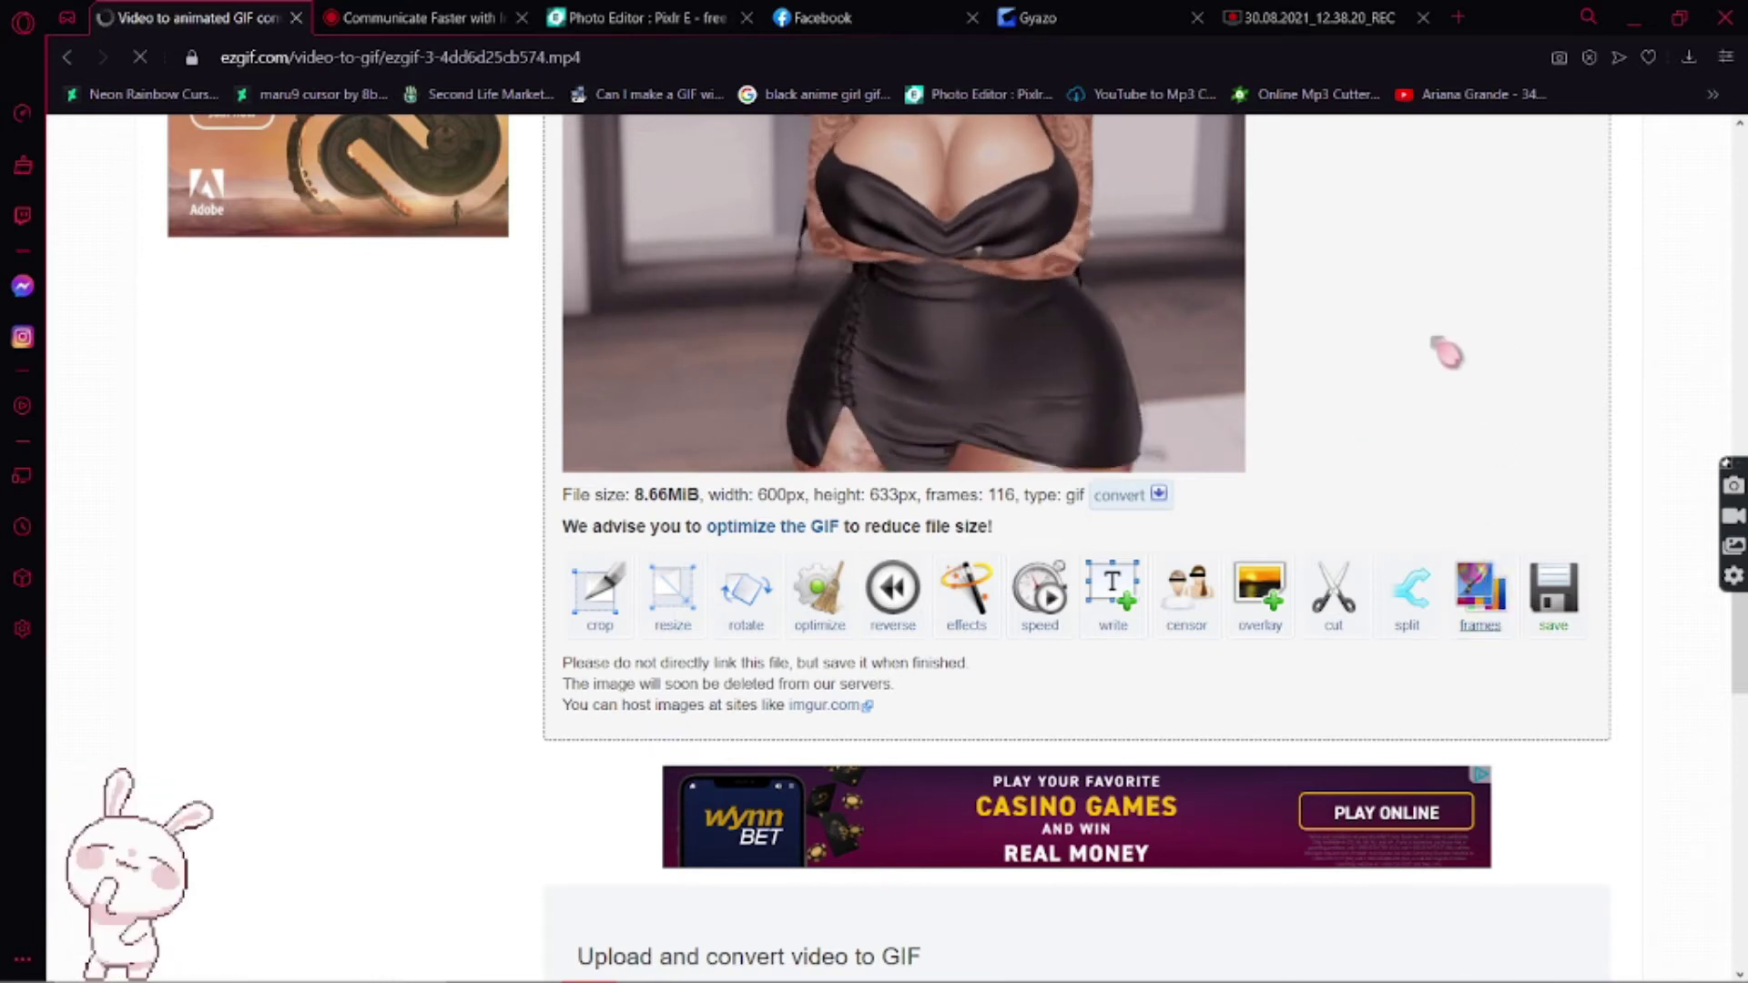
scroll(1445, 352, "up", 4)
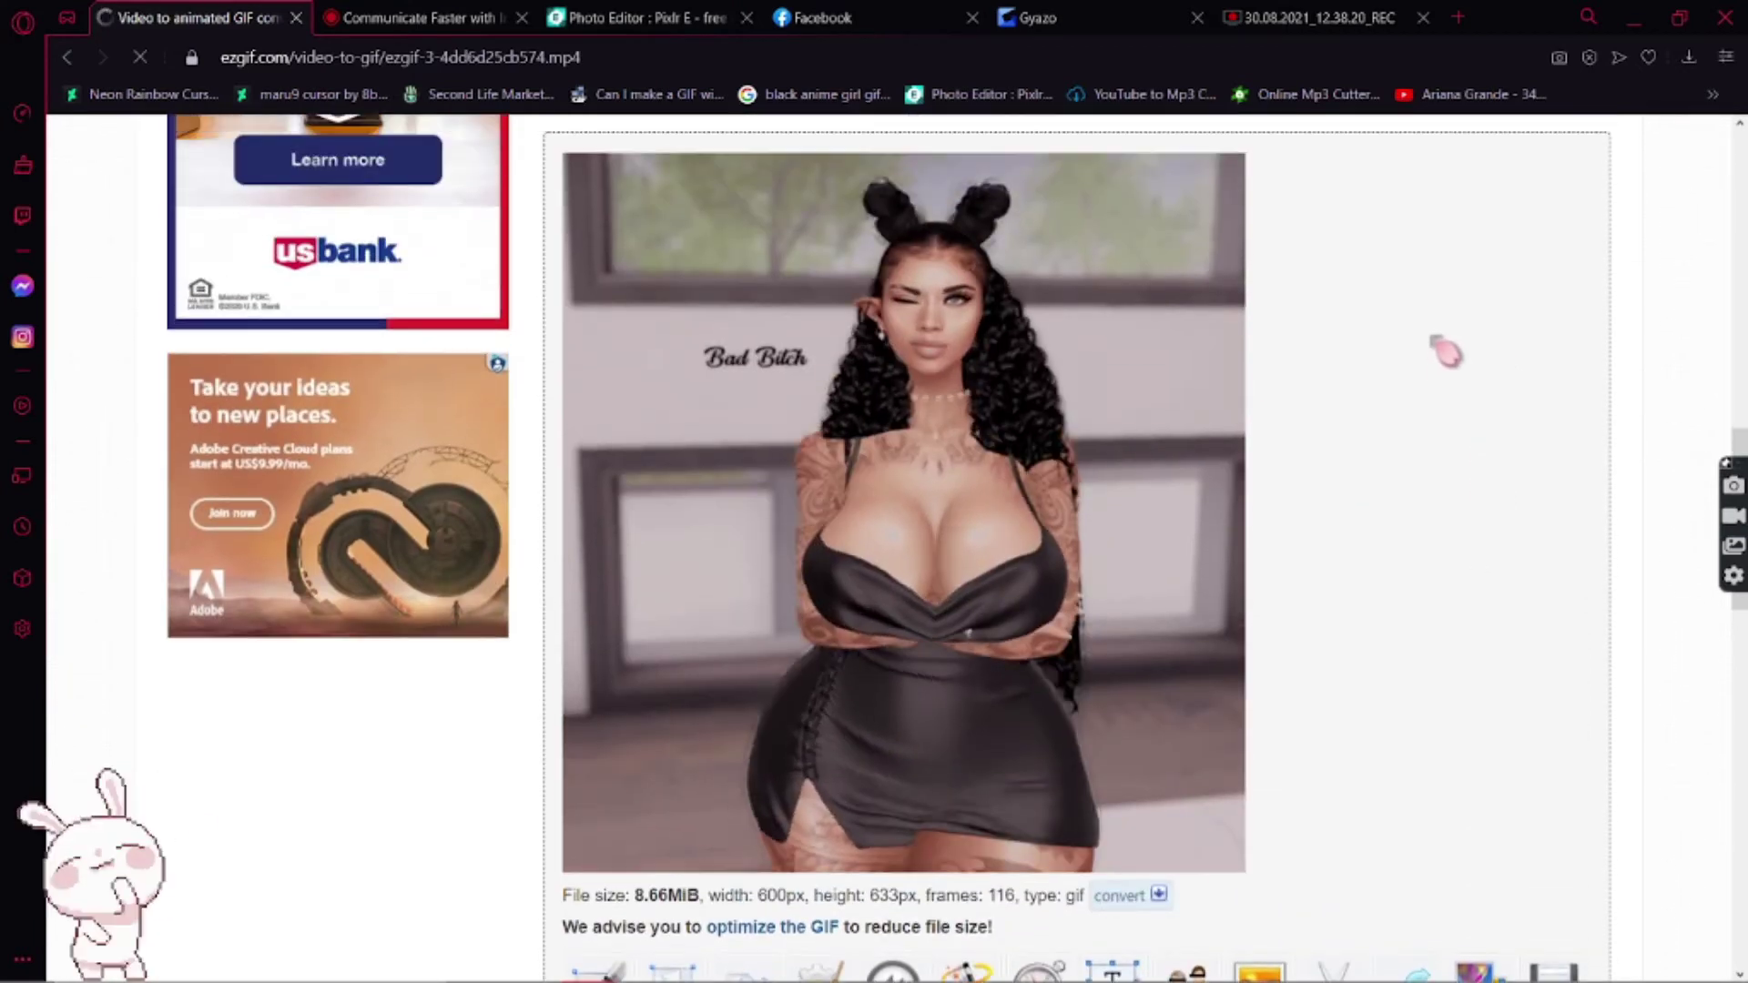
scroll(519, 779, "down", 3)
scroll(509, 437, "down", 14)
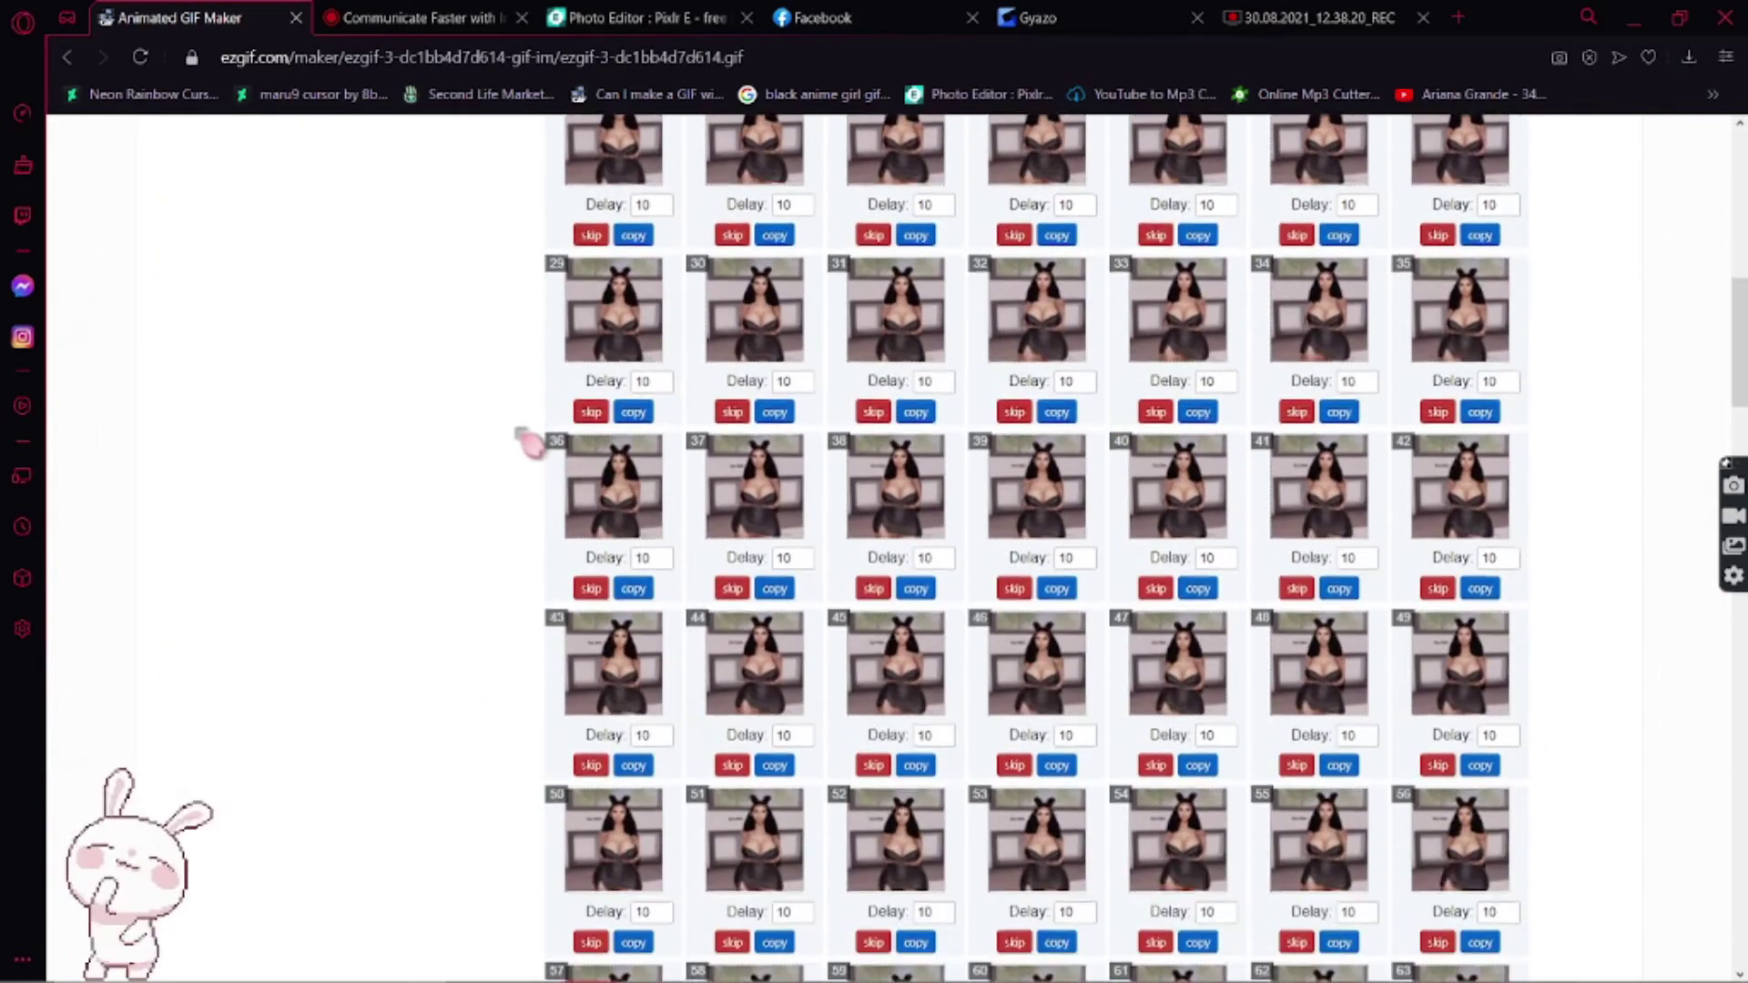
scroll(527, 438, "down", 9)
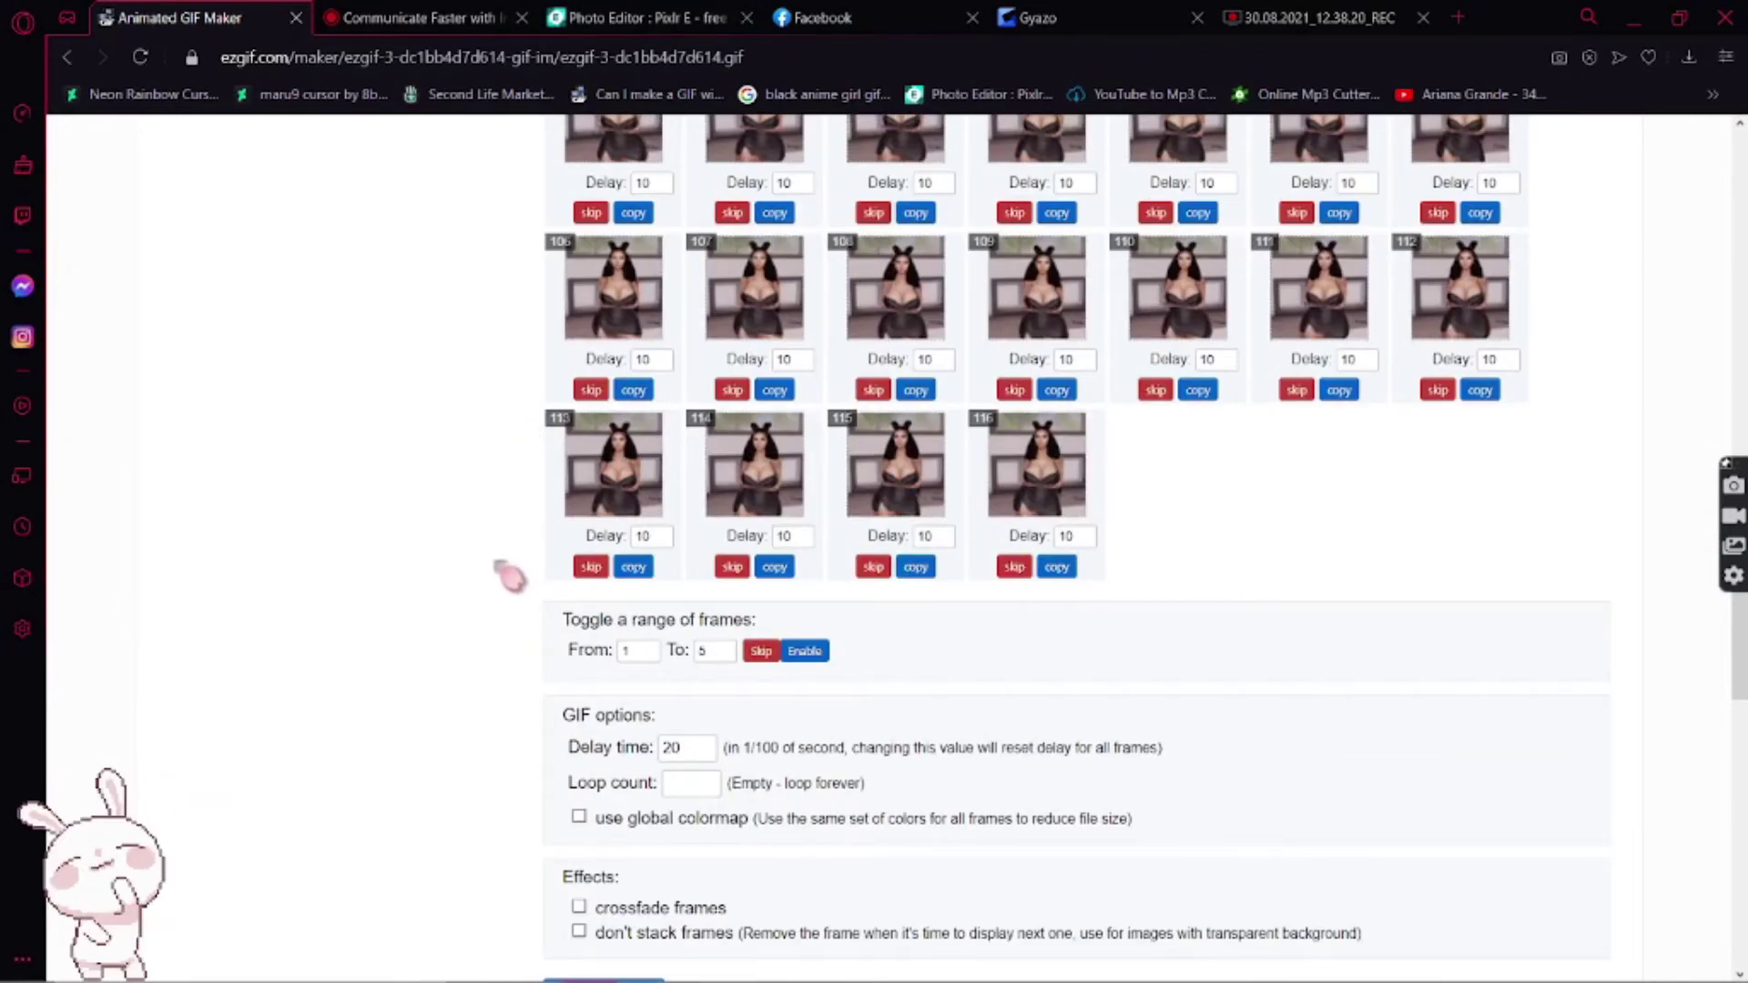
scroll(510, 575, "up", 18)
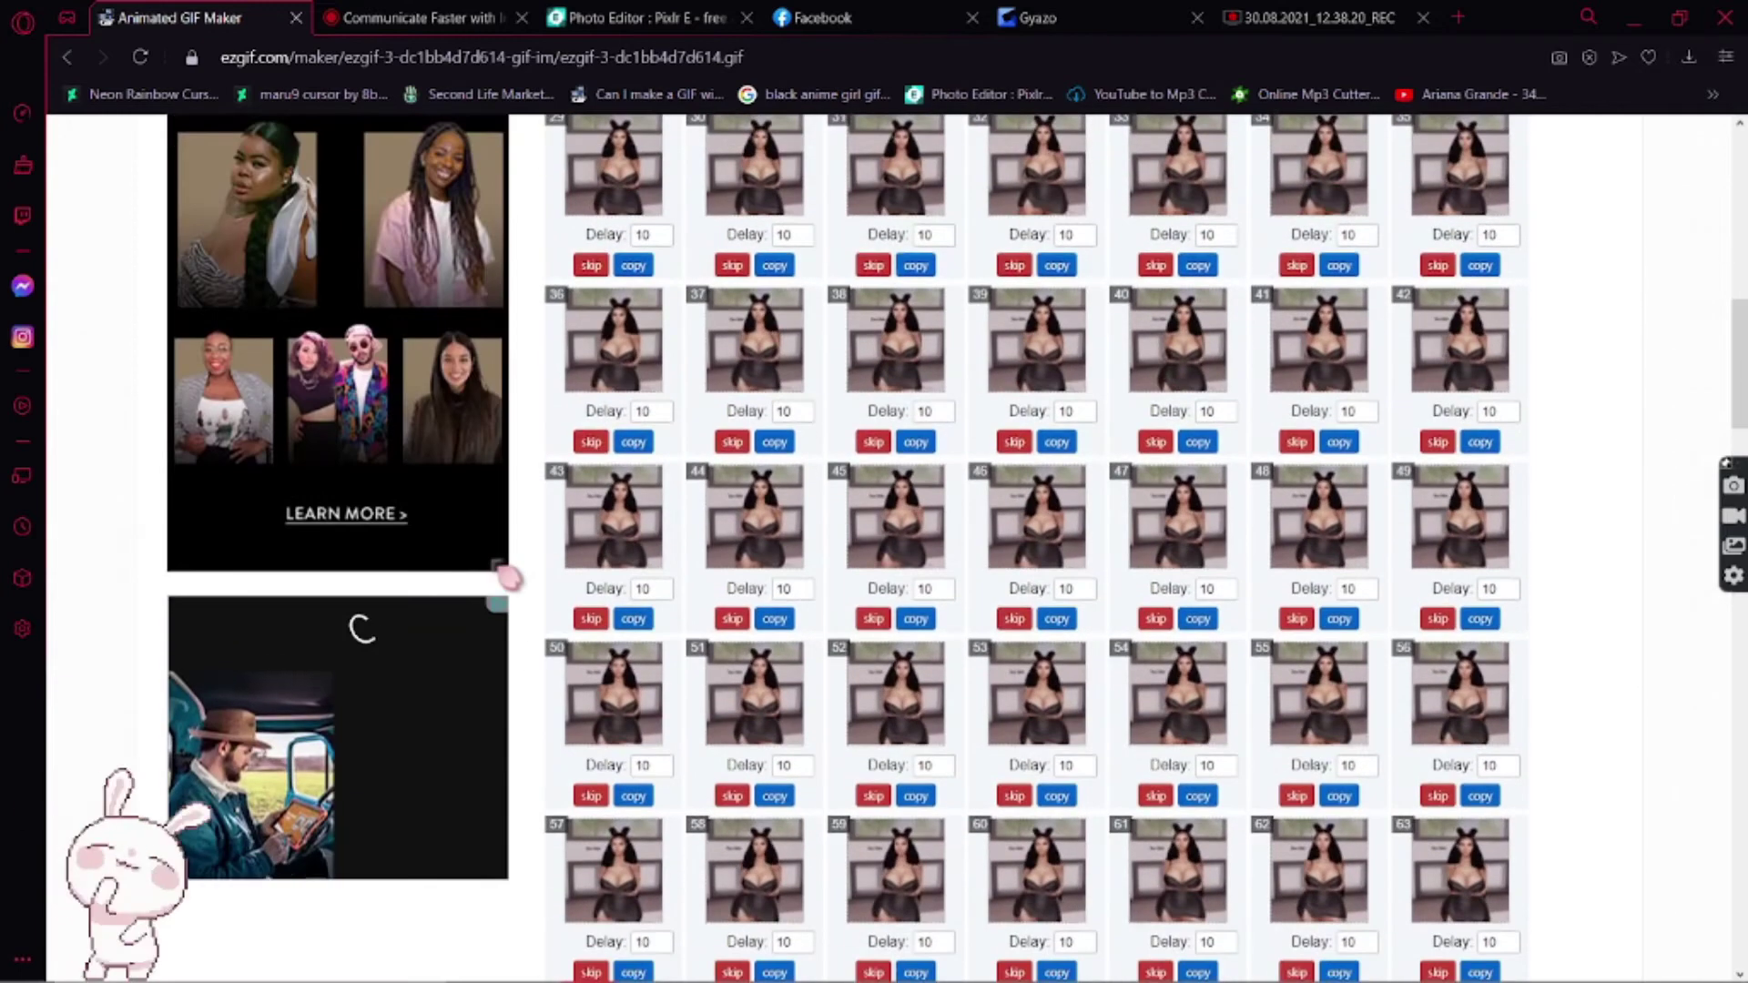
scroll(510, 575, "up", 10)
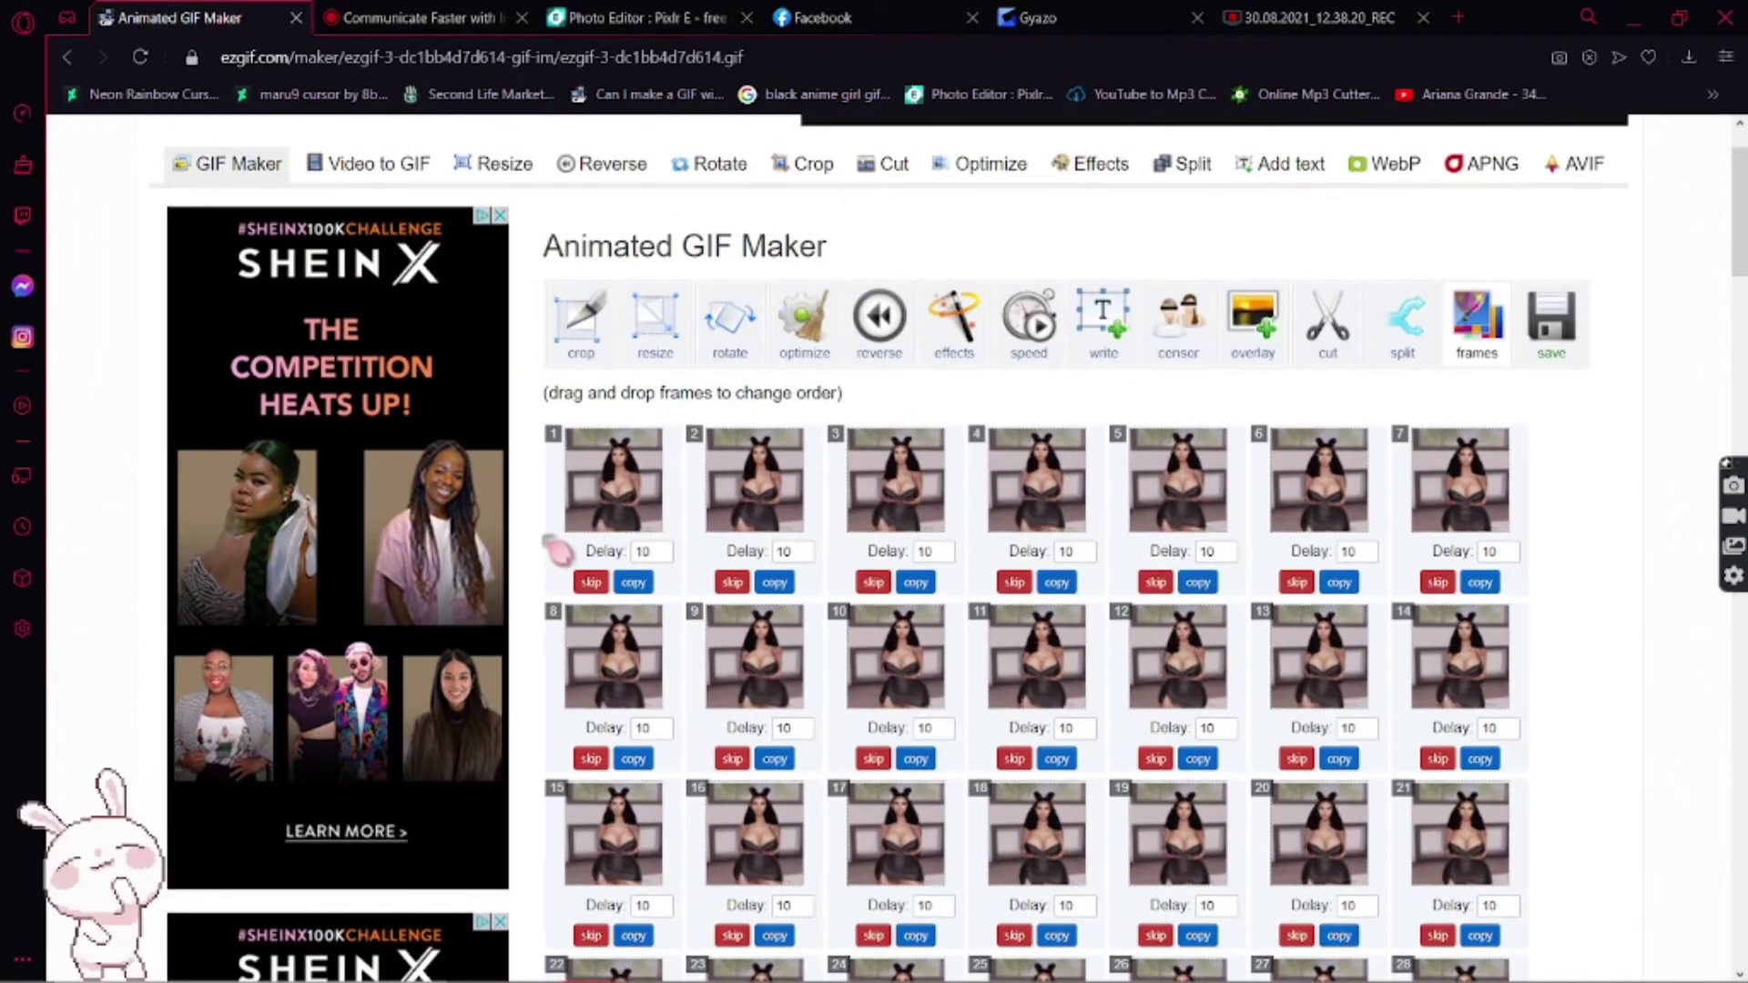
- Skip frames 1 through 7 of the GIF and look over the remaining frames and GIF options
left_click(590, 582)
left_click(731, 582)
left_click(873, 581)
left_click(1014, 581)
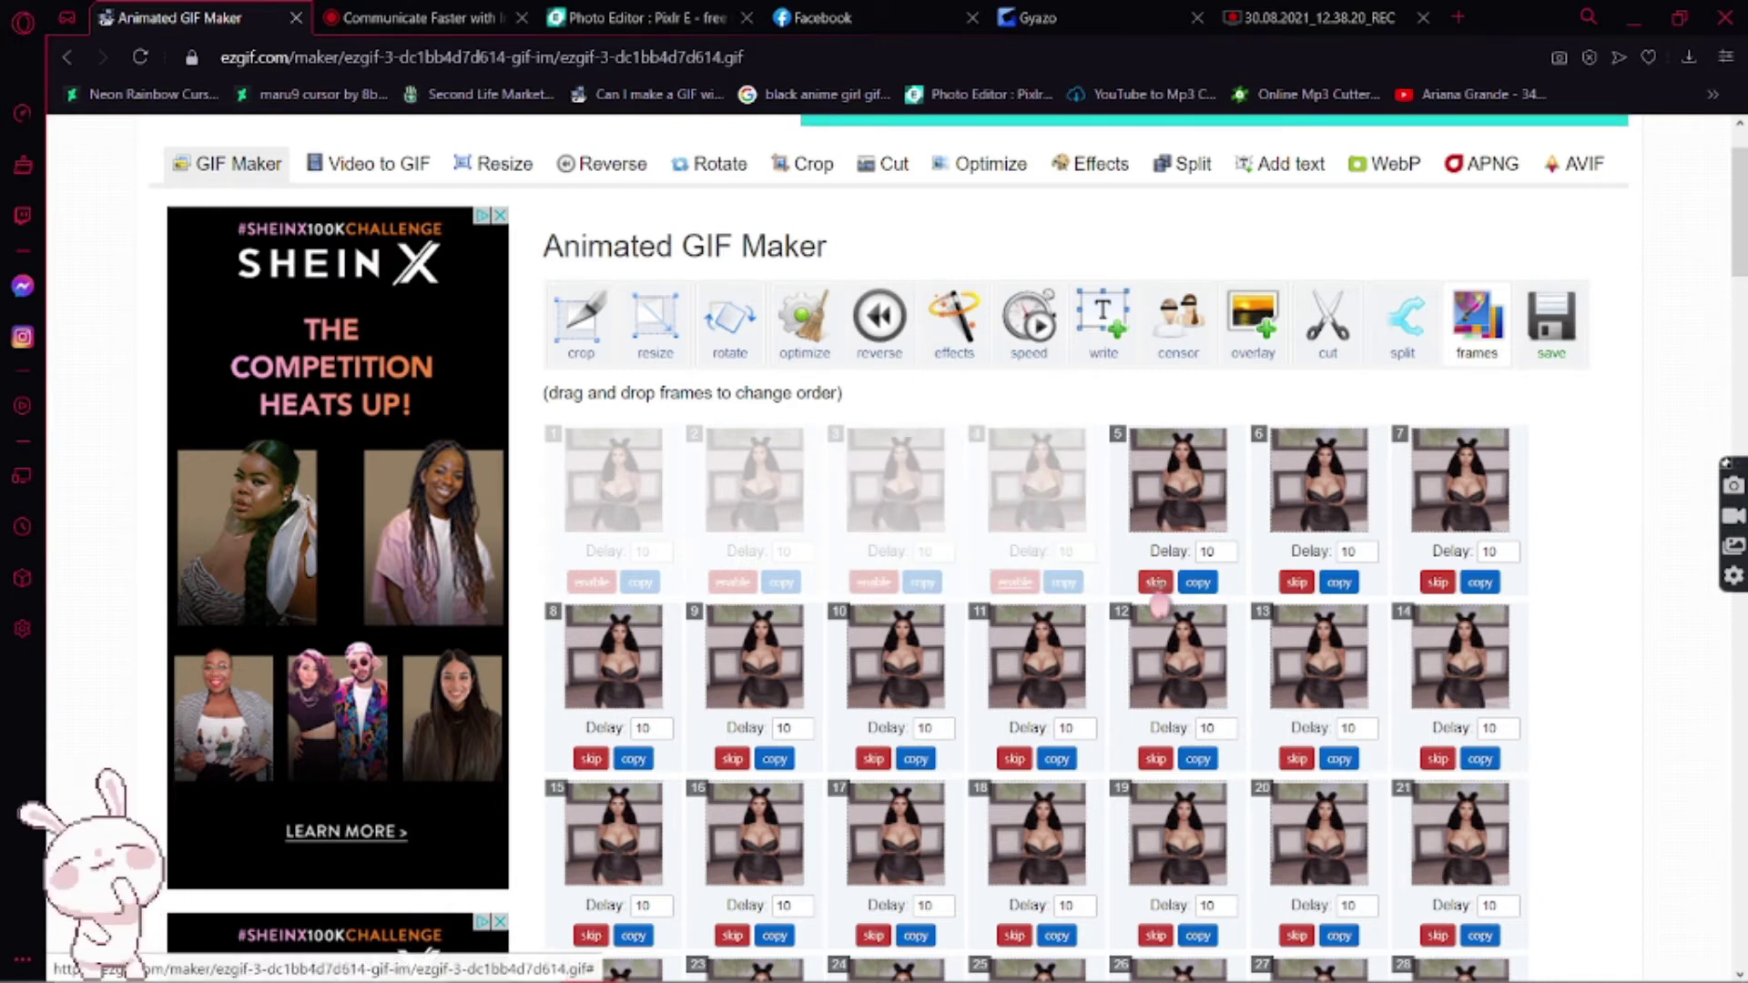
left_click(1155, 581)
left_click(1296, 581)
left_click(1437, 582)
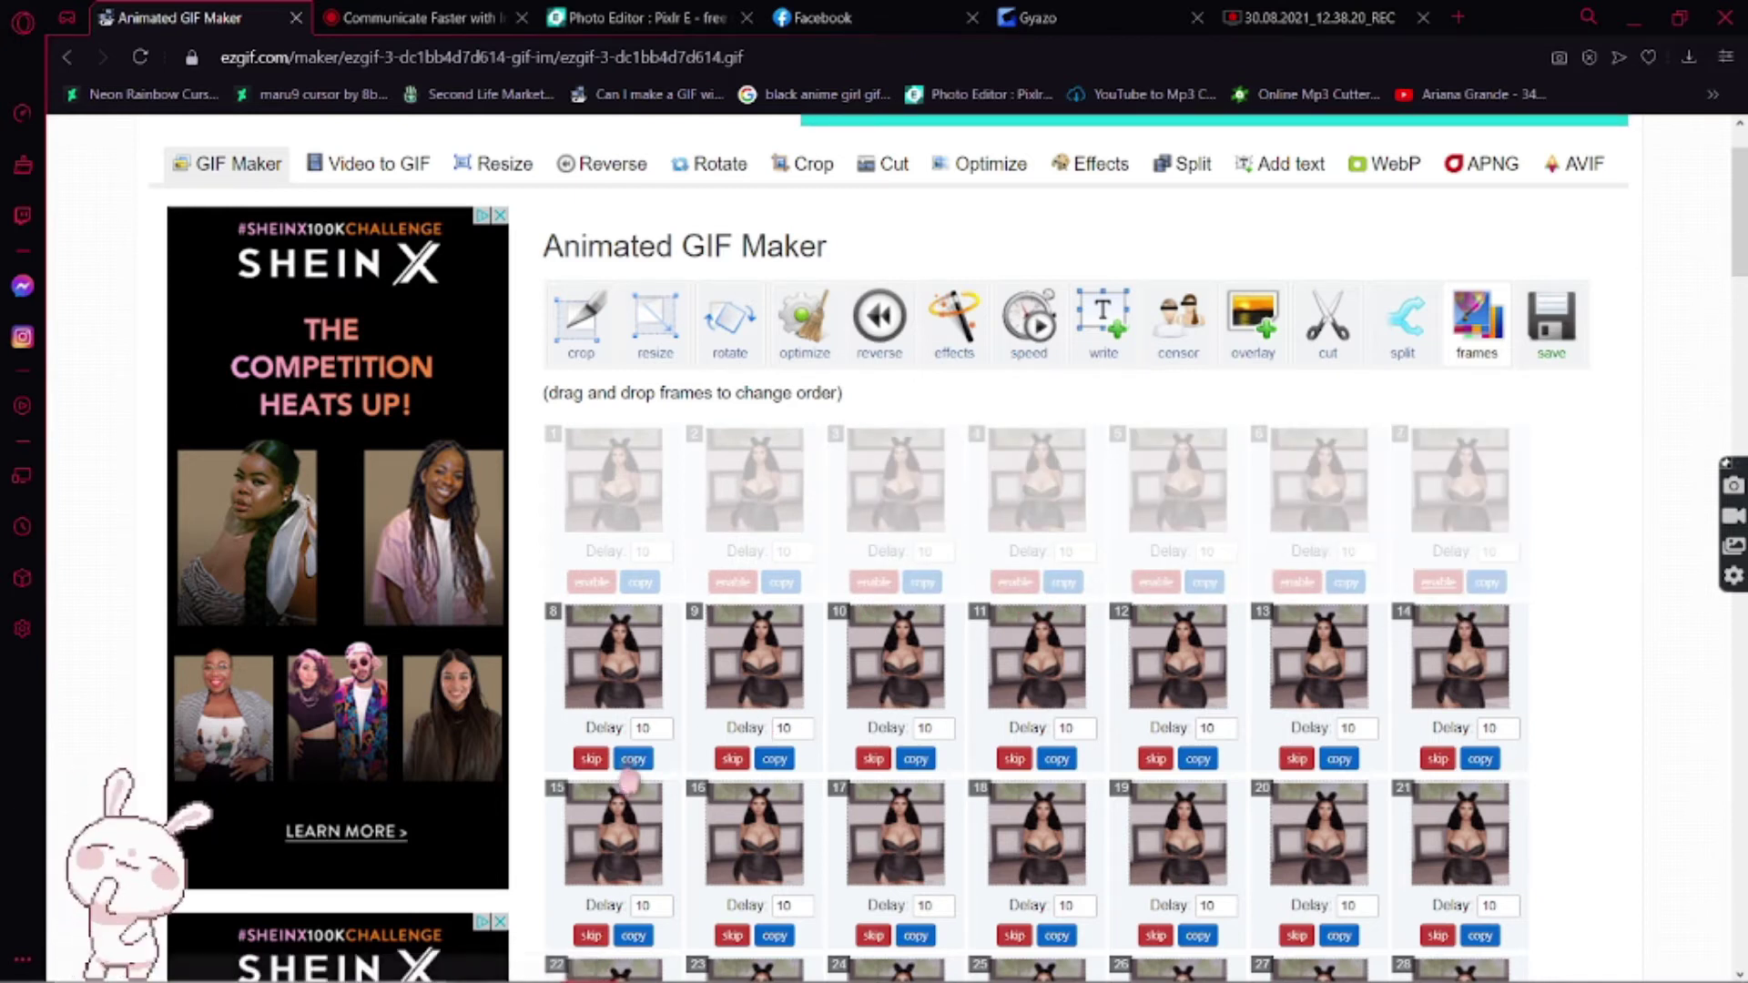
scroll(566, 669, "down", 20)
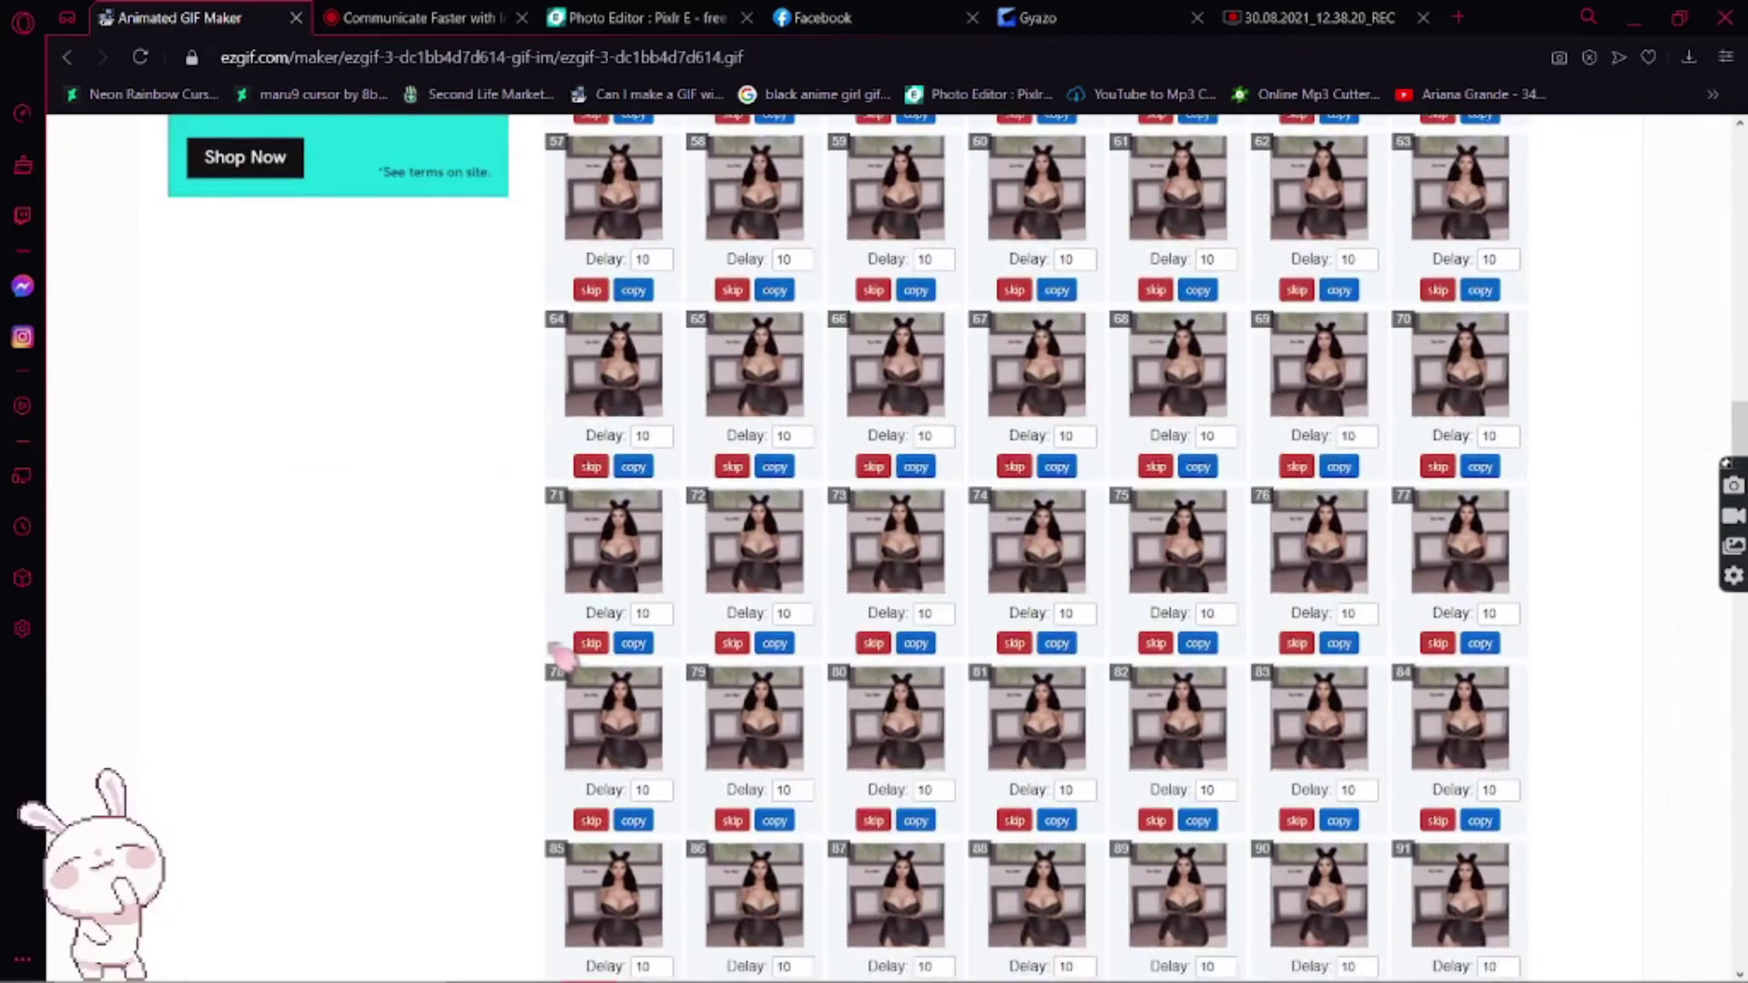
scroll(524, 579, "down", 7)
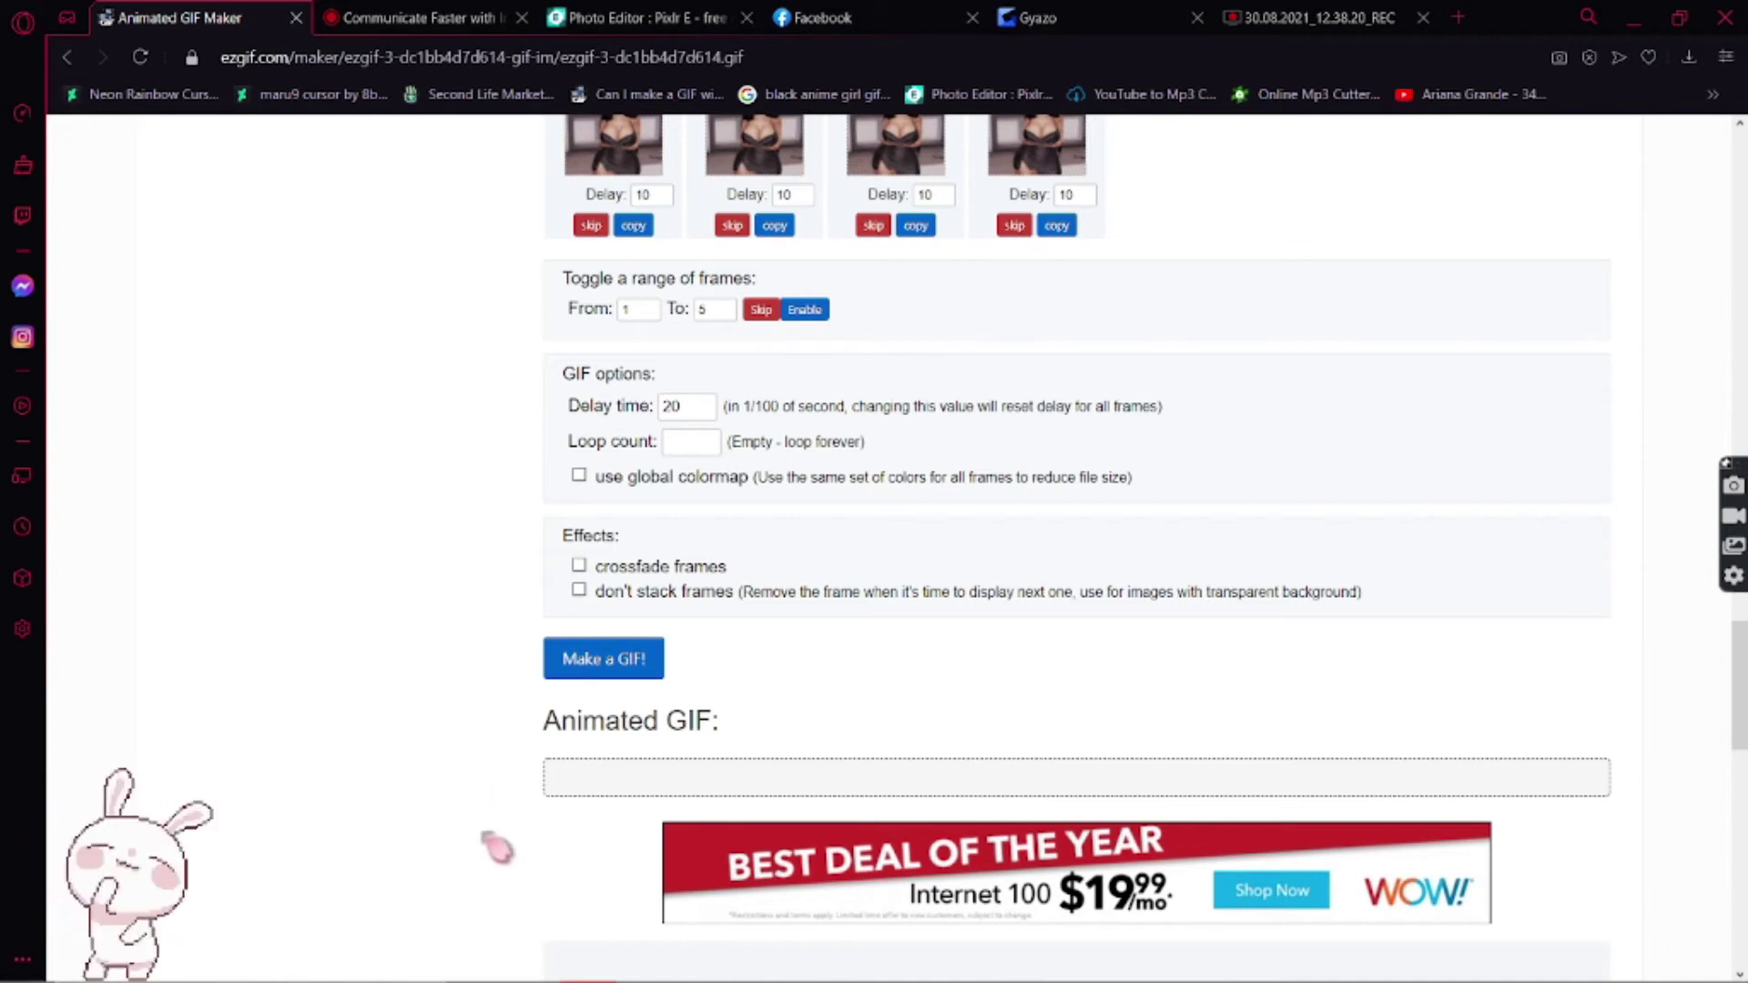
scroll(482, 817, "up", 4)
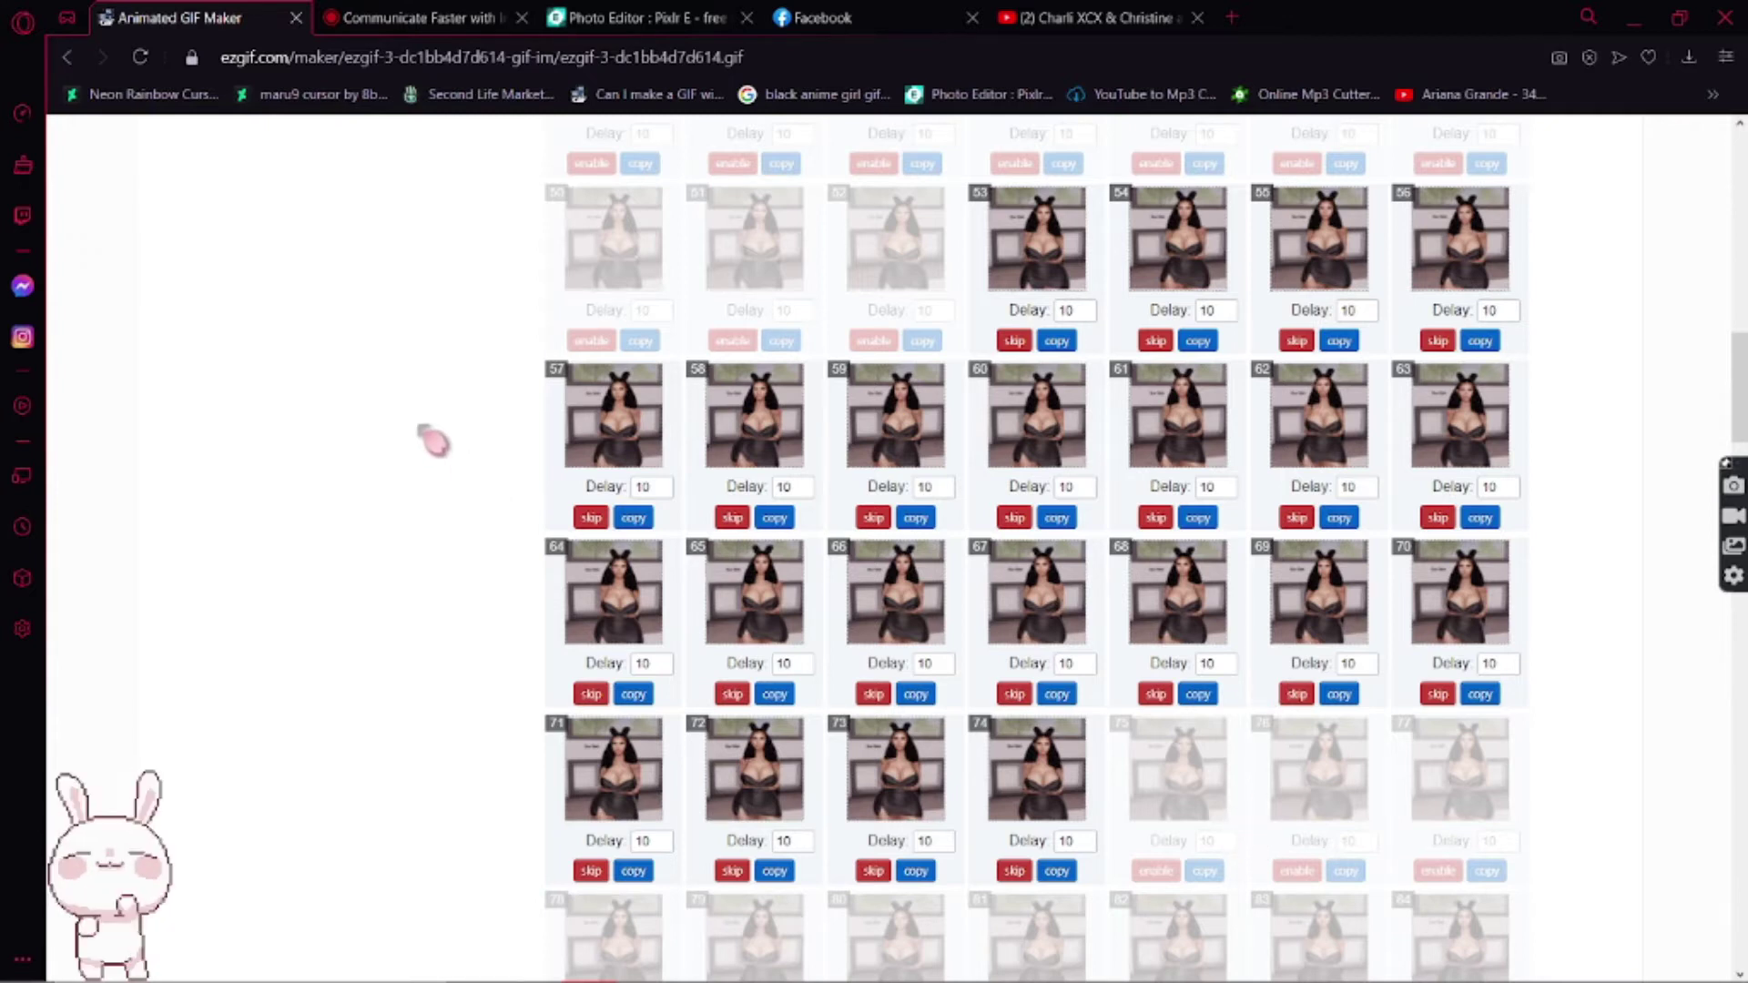
- Check the skipped frames and review the animated GIF made from the frames that are kept
scroll(433, 441, "down", 15)
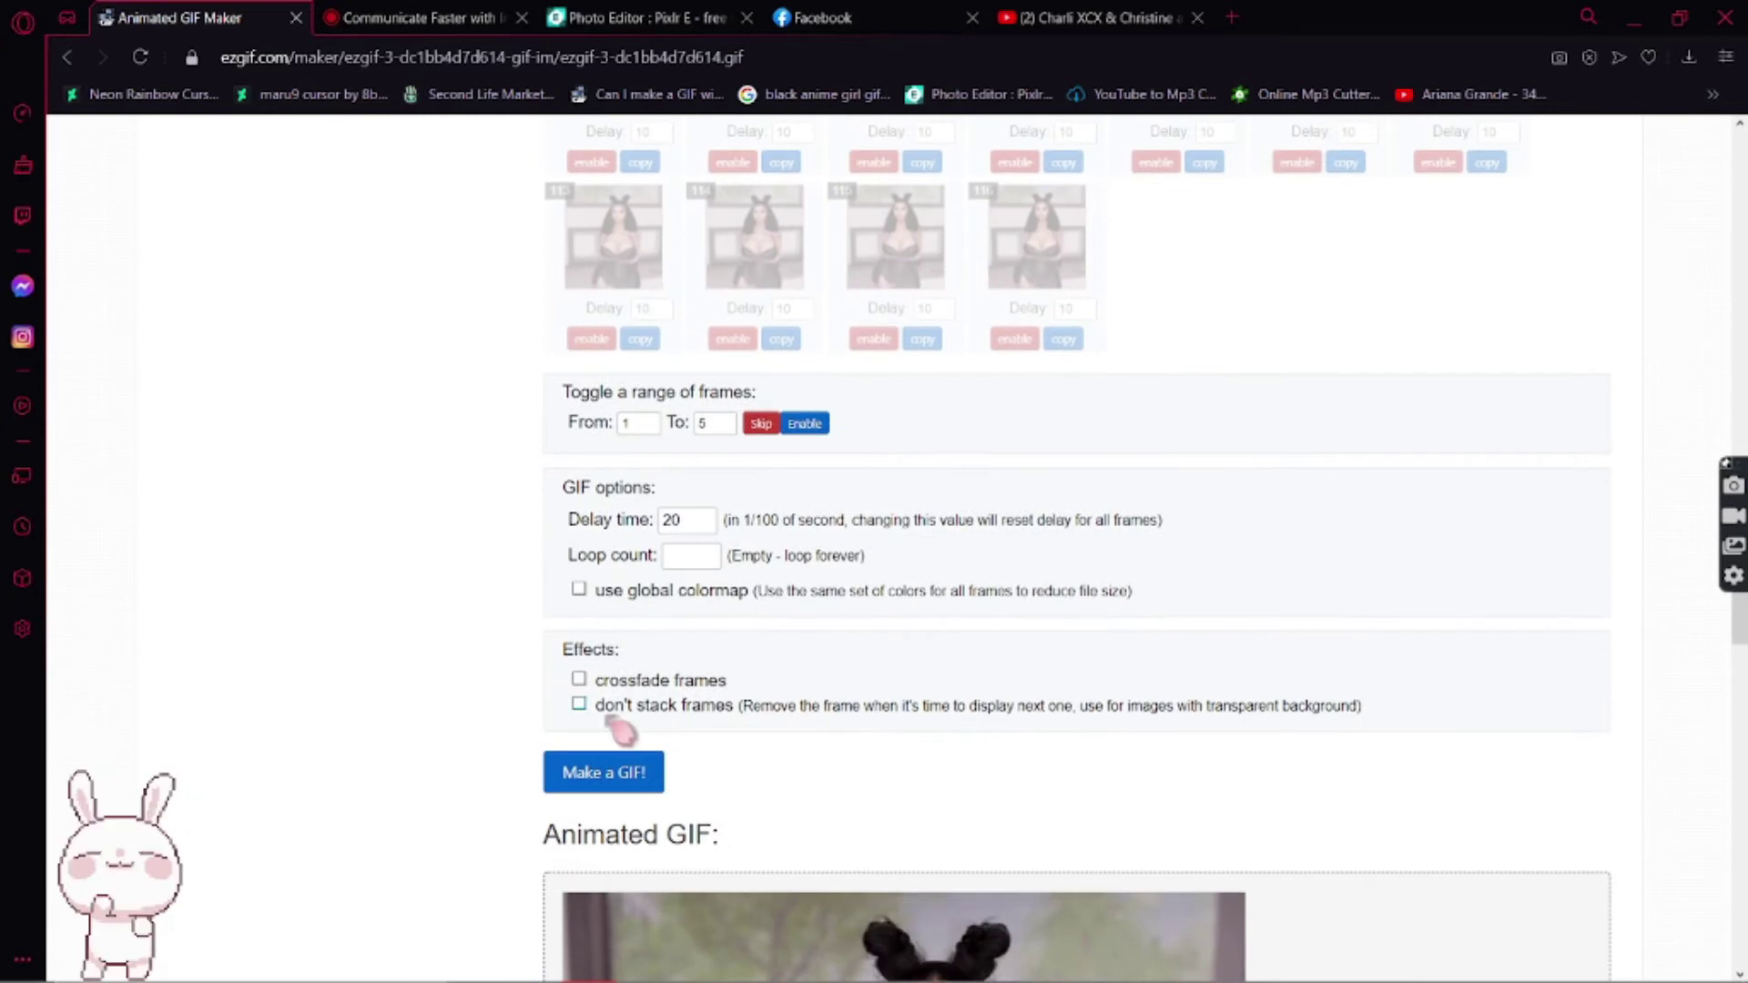
scroll(391, 710, "down", 10)
scroll(382, 683, "up", 1)
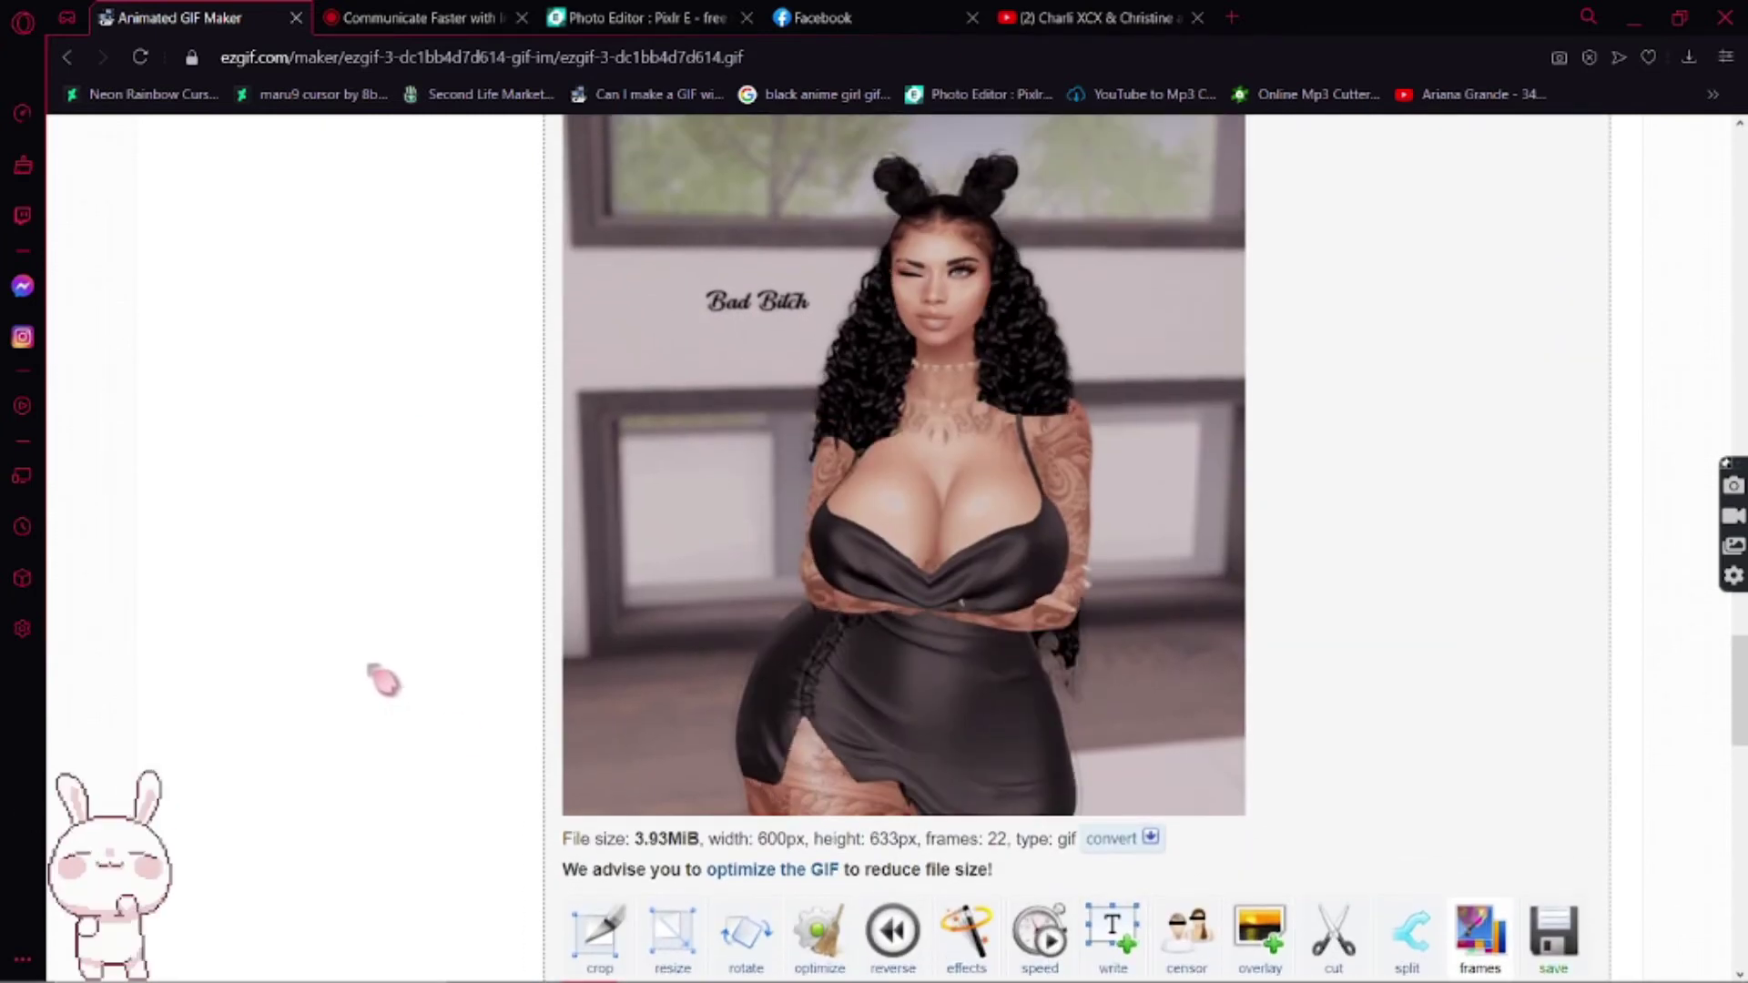
scroll(383, 679, "up", 1)
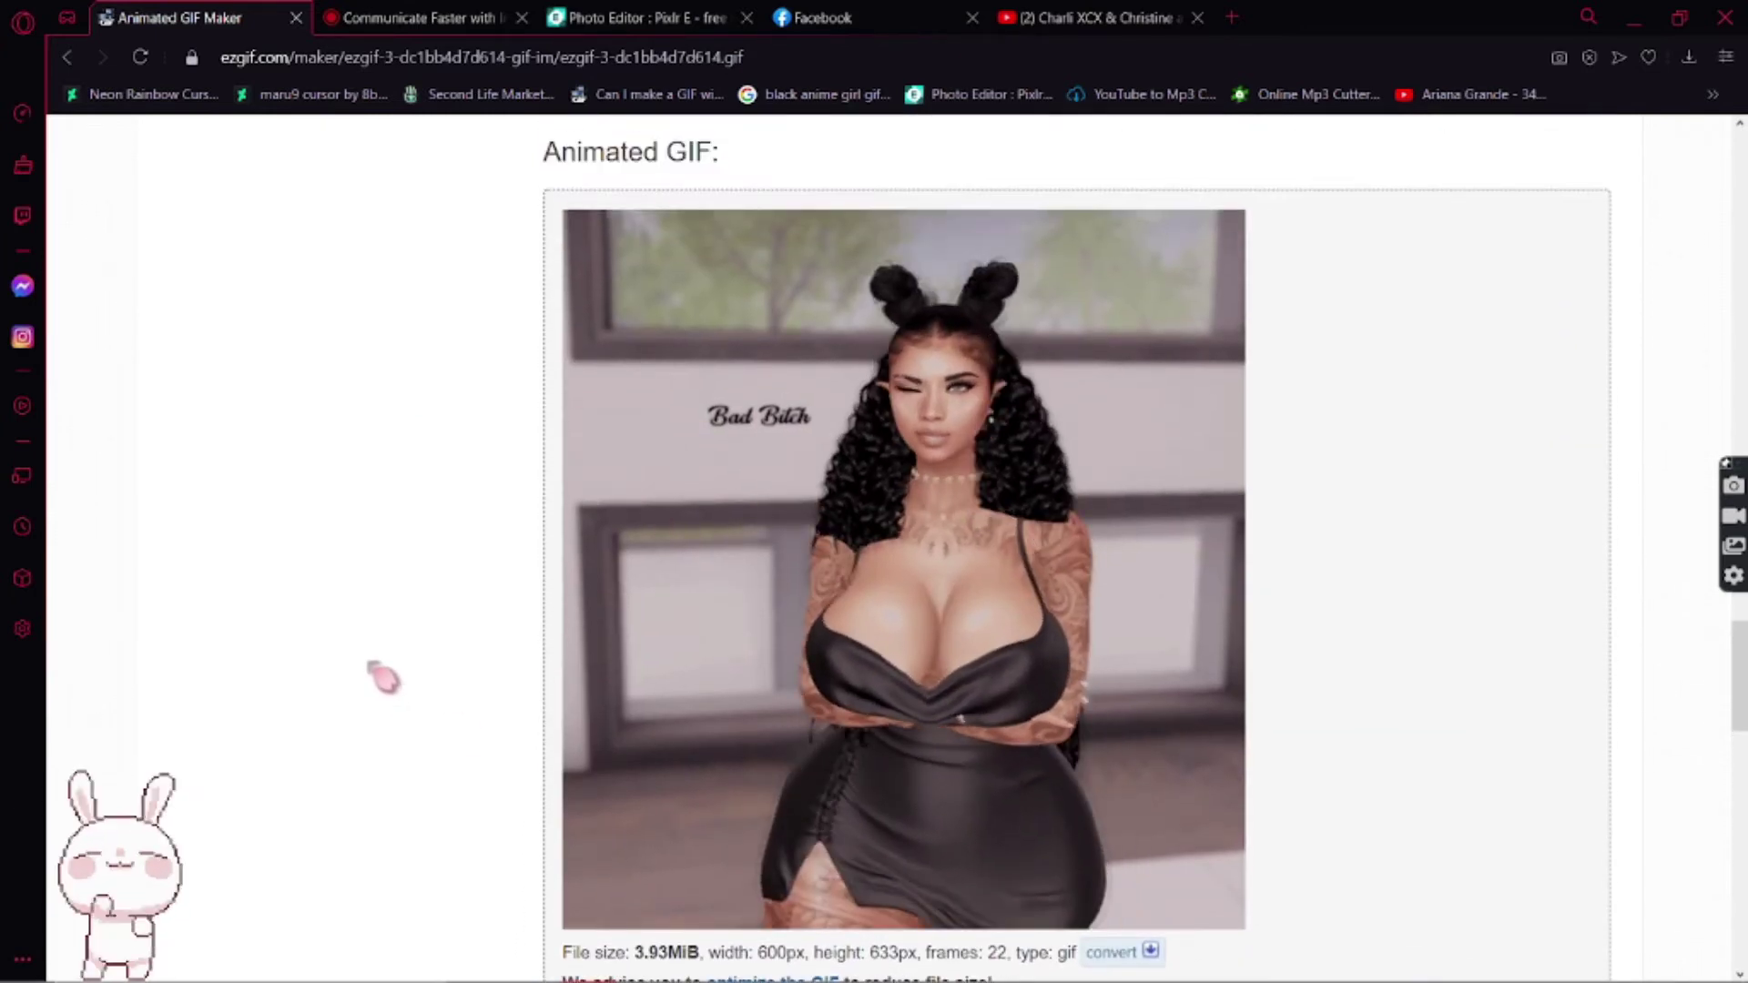
scroll(383, 678, "down", 4)
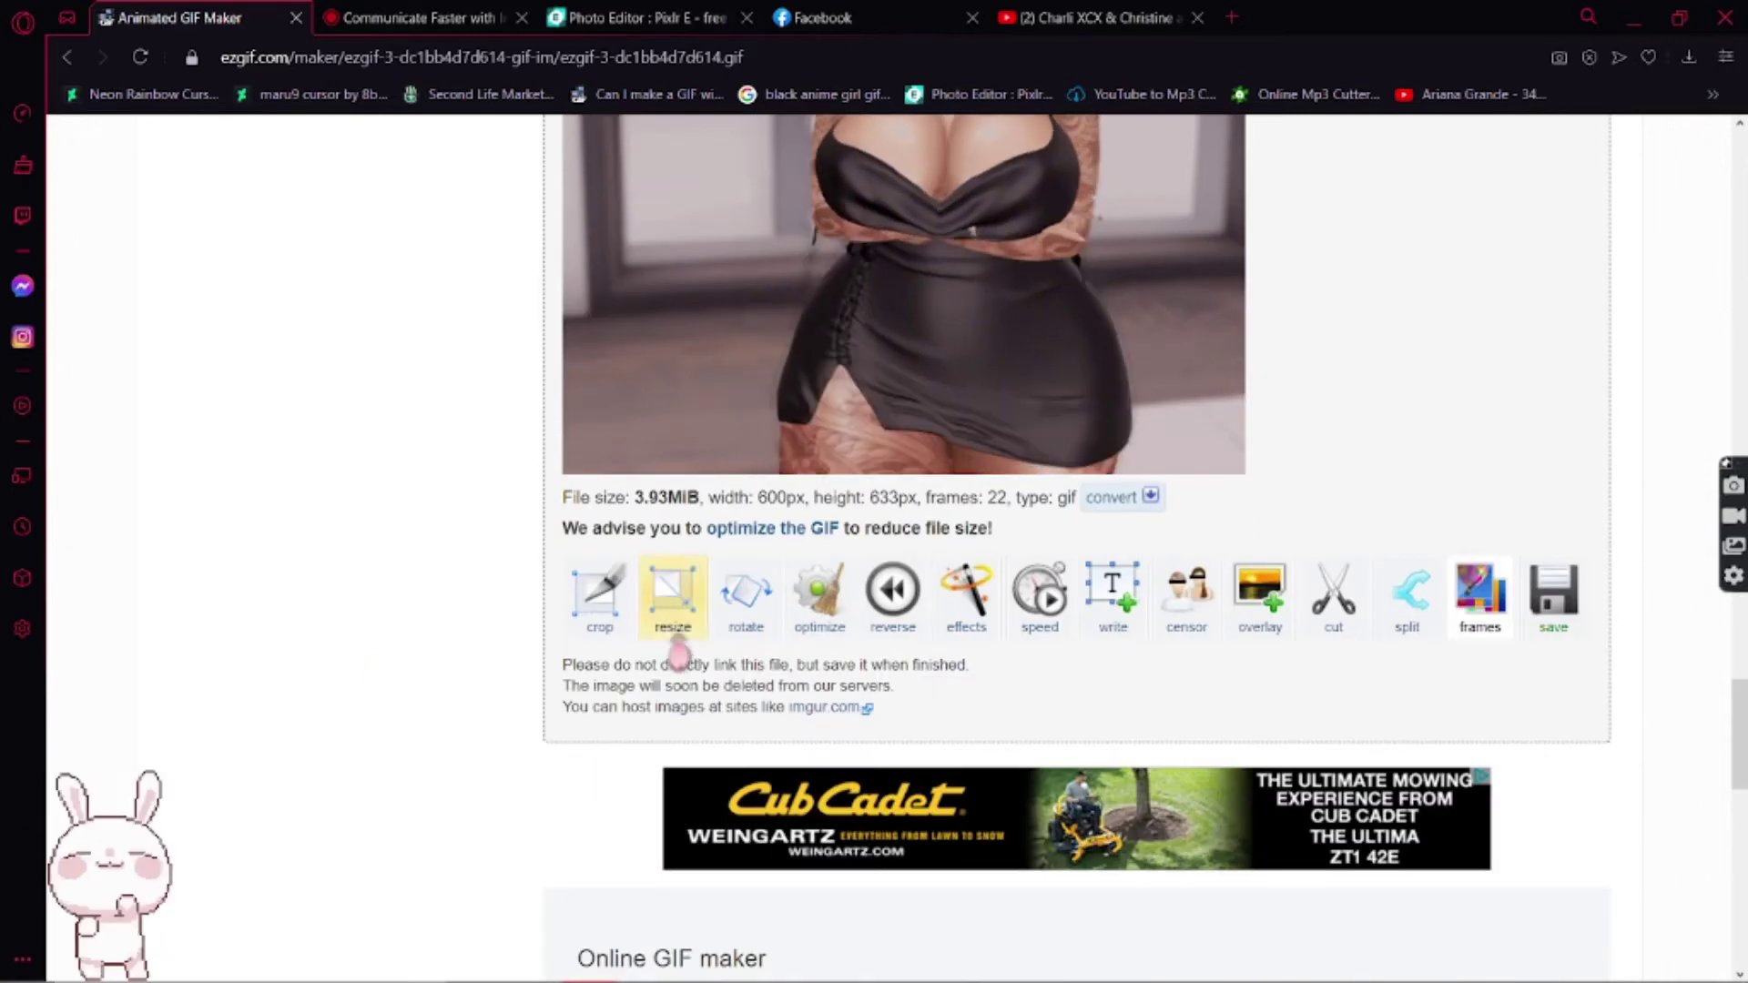
- Open the GIF for cropping and frame the avatar with a crop area of about 413 by 580 px, offset 126 left and 25 top
left_click(615, 622)
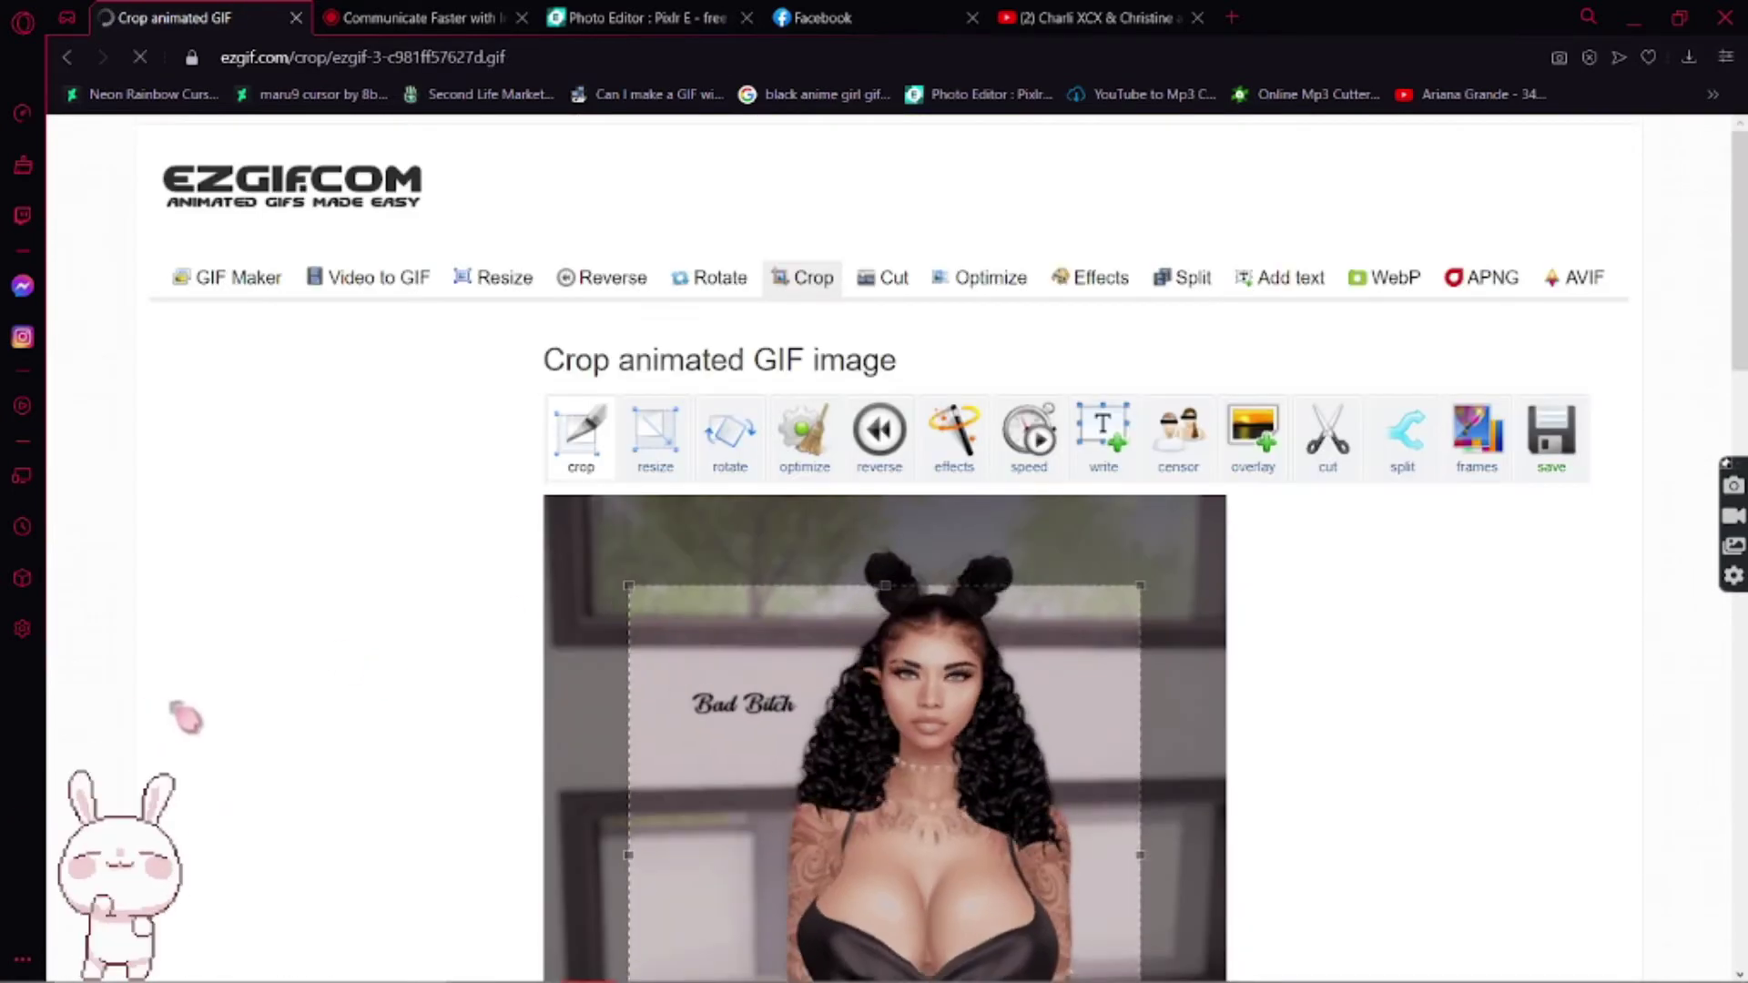
scroll(187, 743, "down", 5)
scroll(1311, 714, "up", 2)
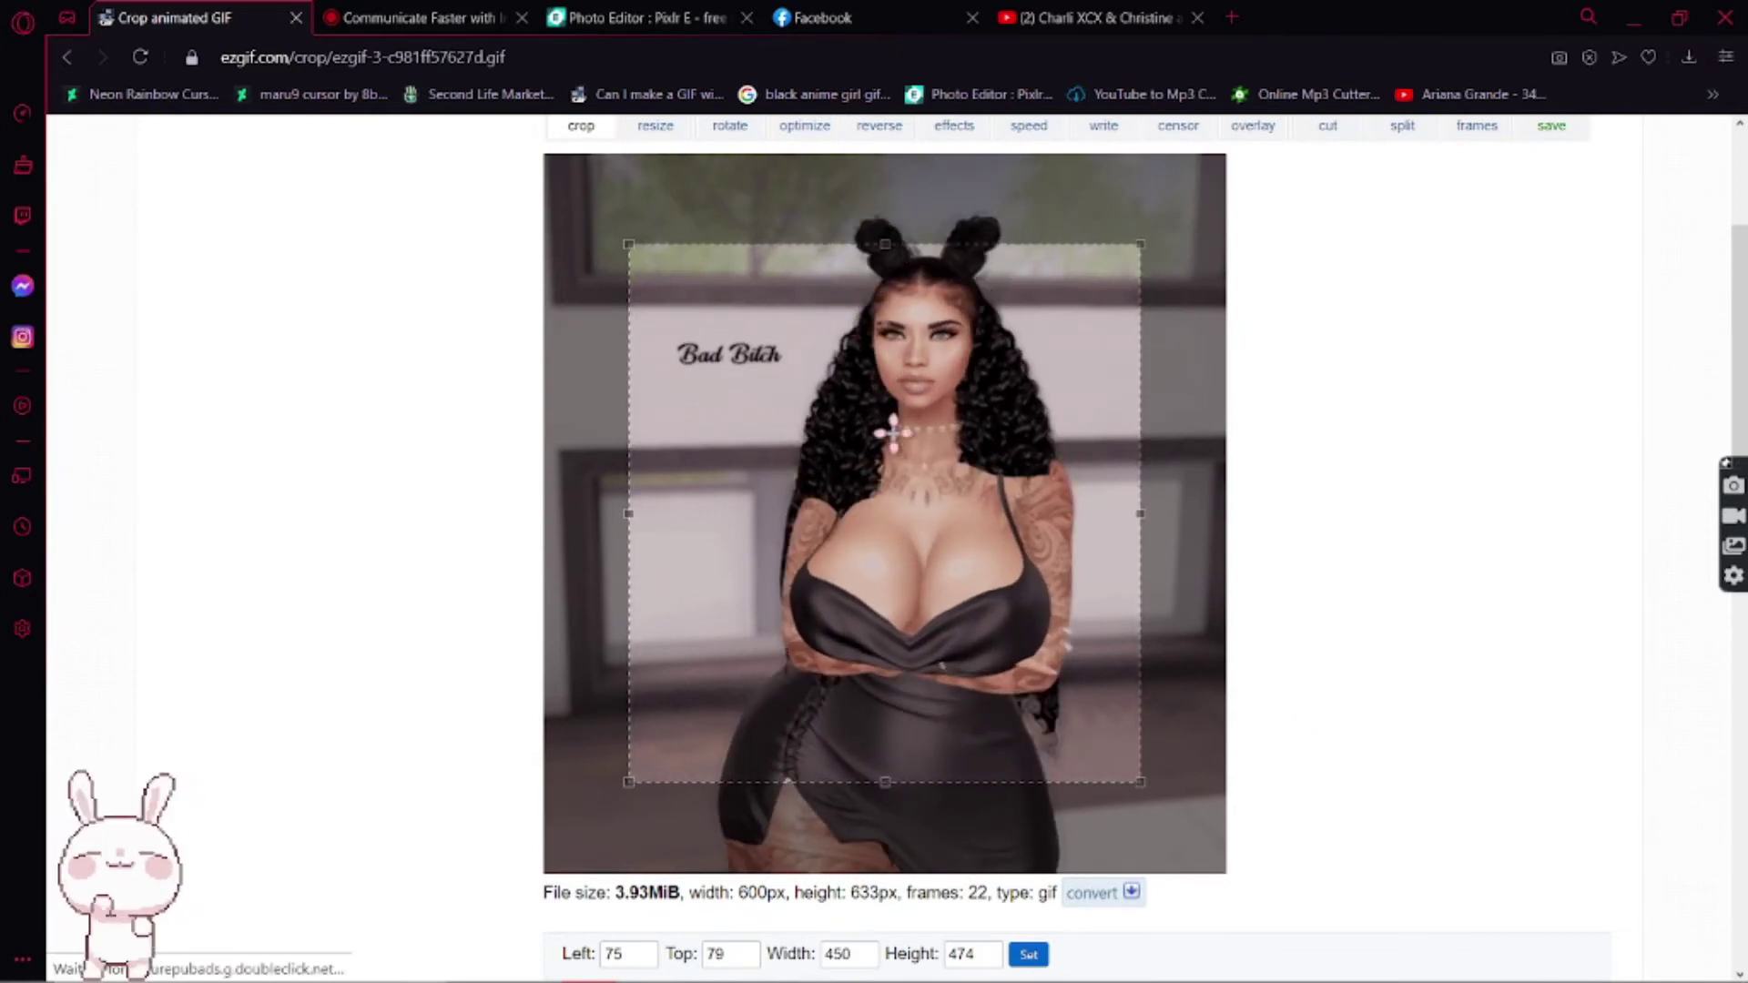
left_click_drag(925, 360, 925, 355)
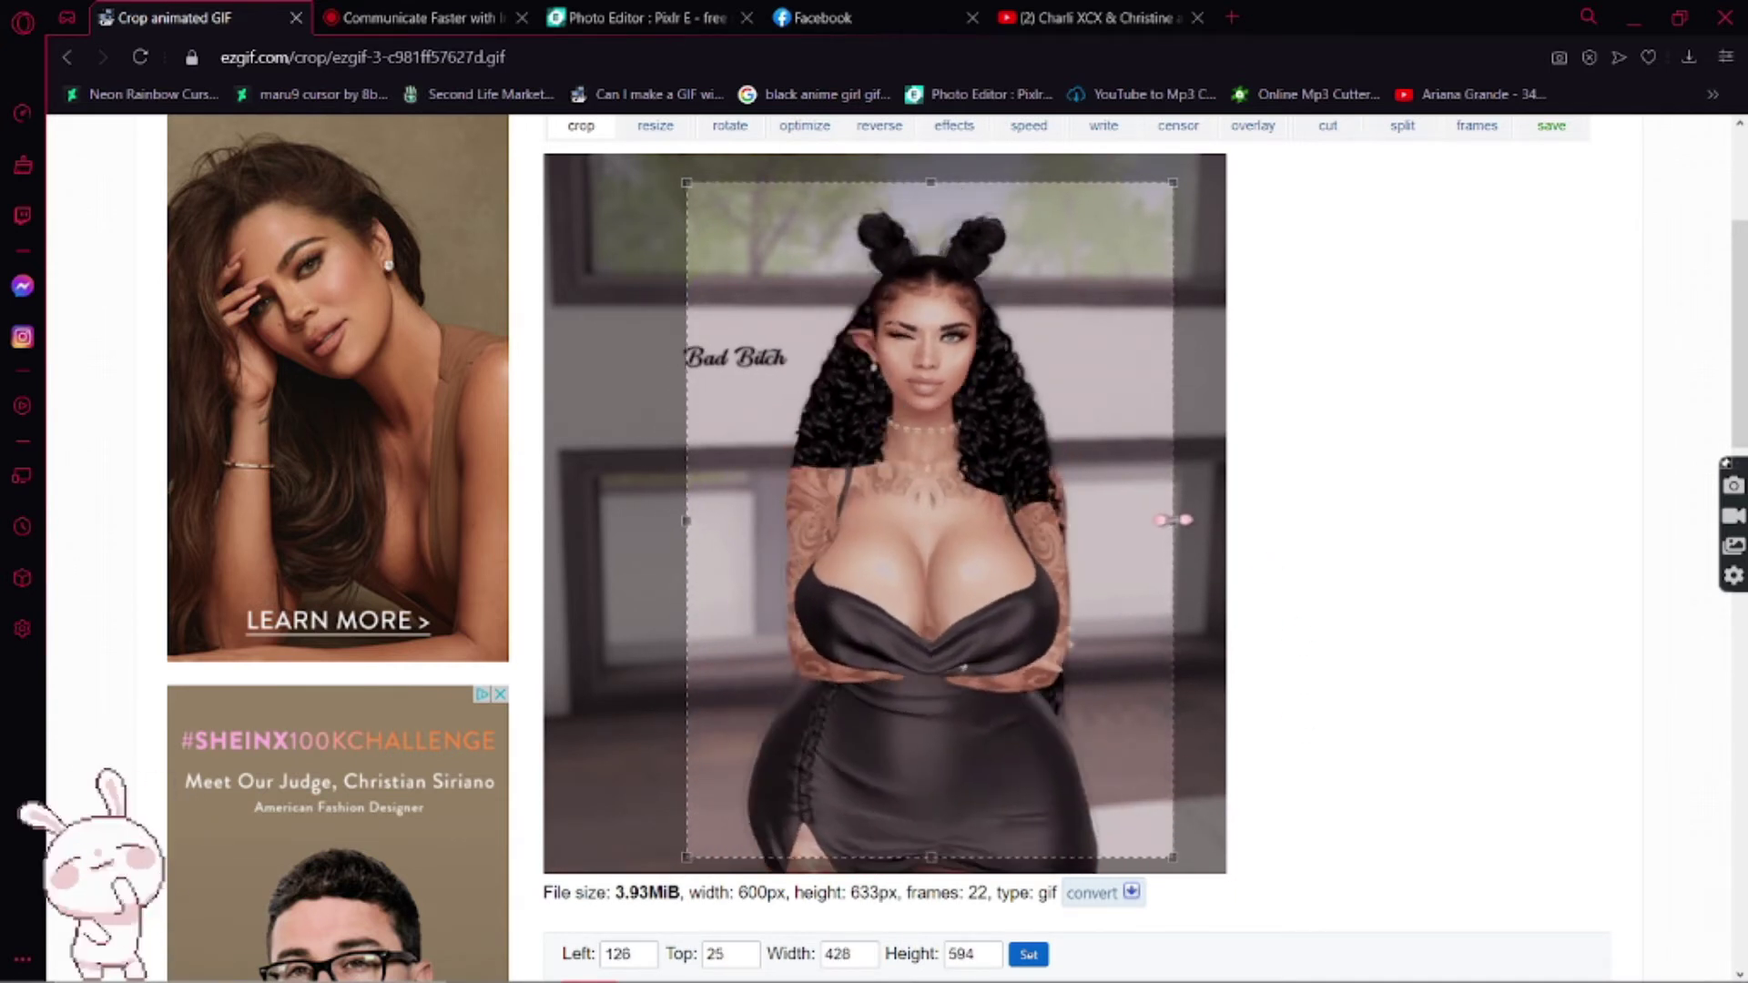
left_click_drag(1174, 519, 1157, 522)
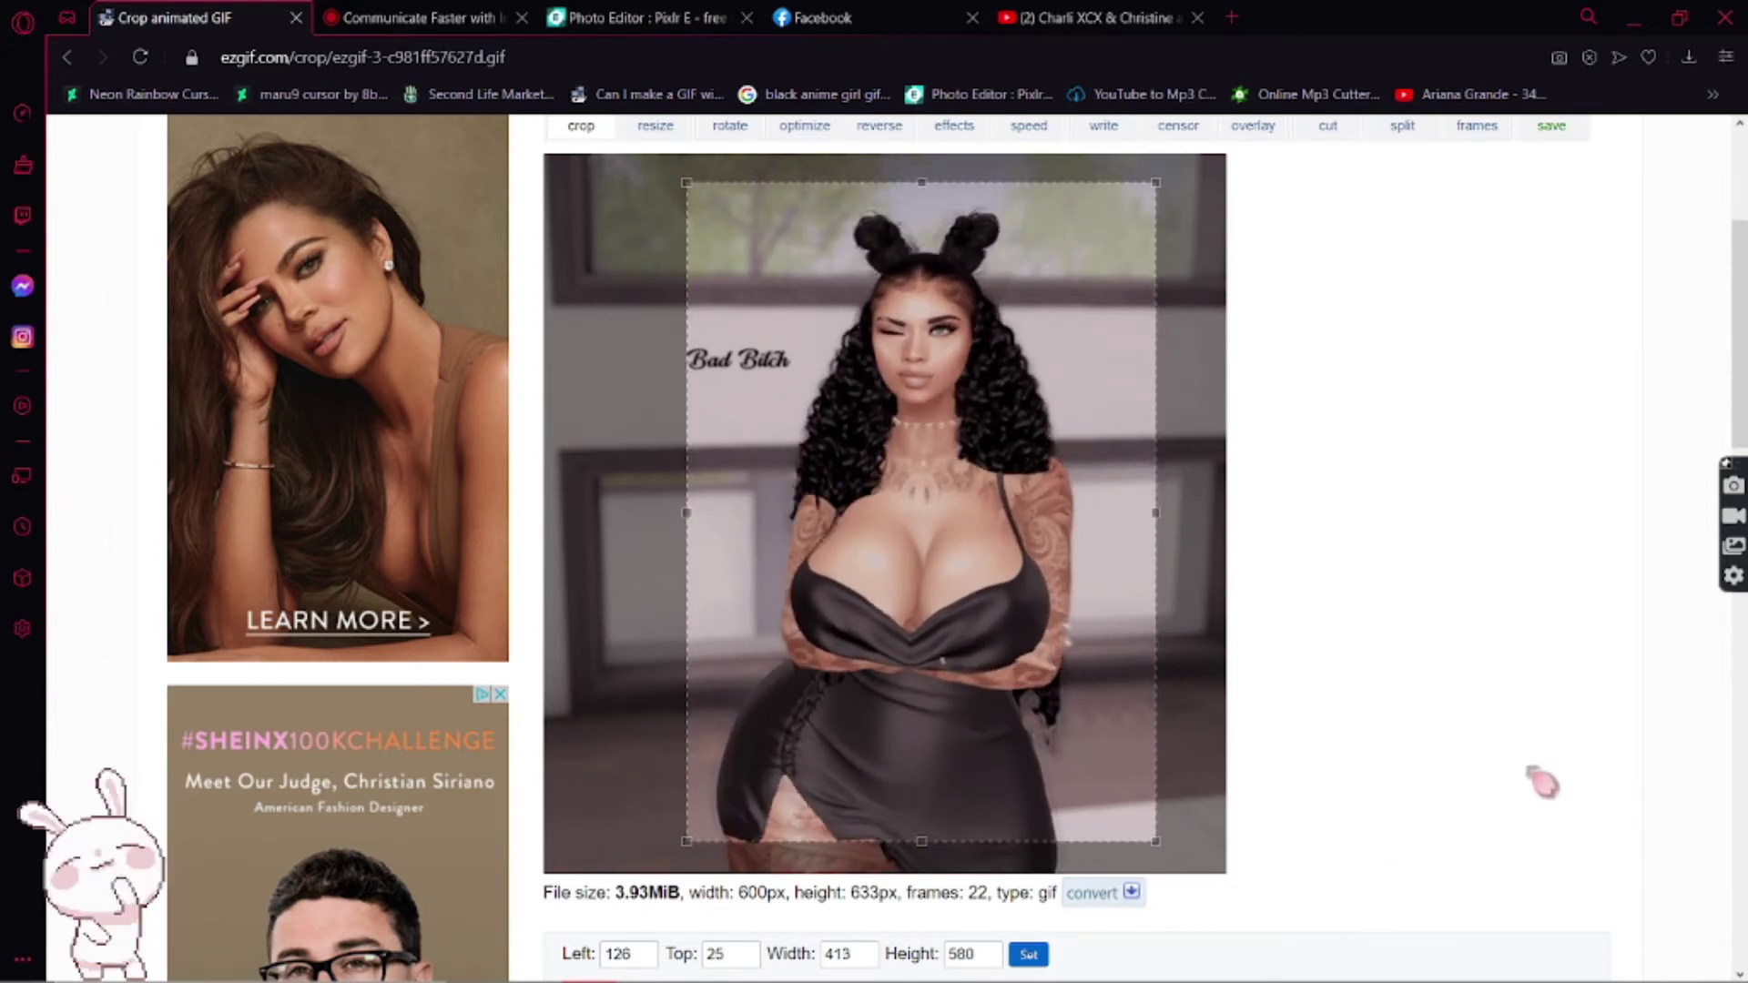
- Crop the GIF to the selected area using Gifsicle and review the cropped image
scroll(1543, 783, "down", 10)
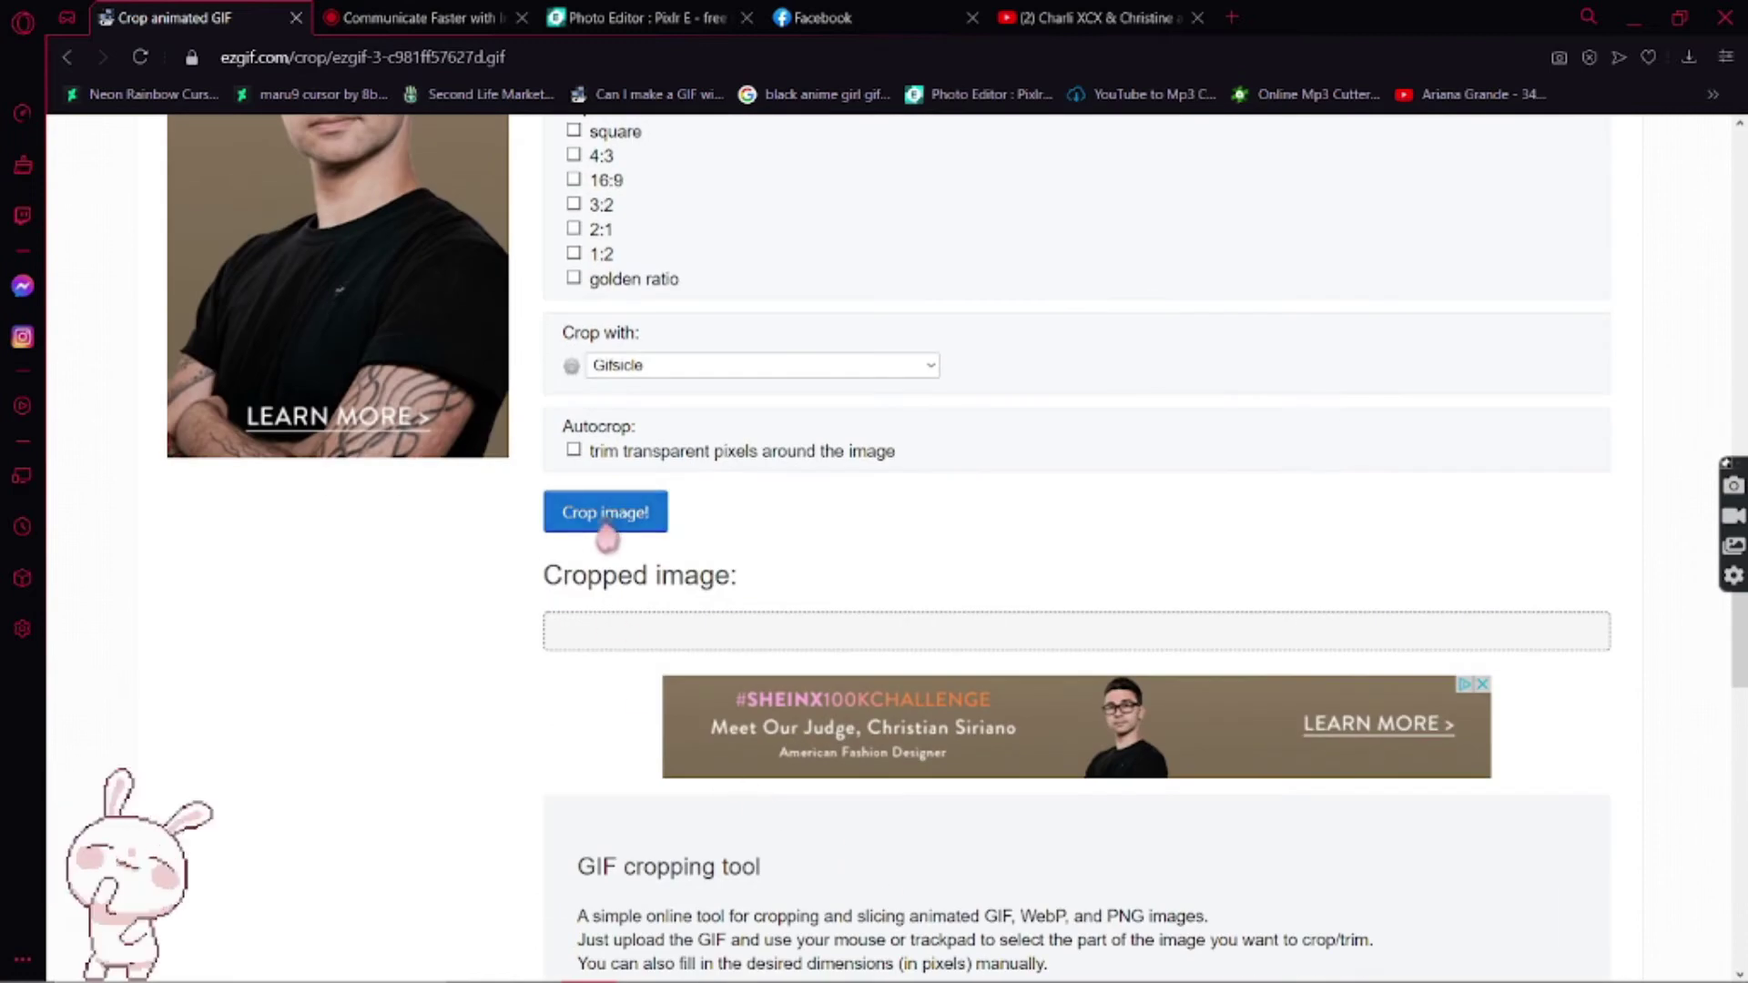
left_click(605, 512)
scroll(480, 665, "down", 5)
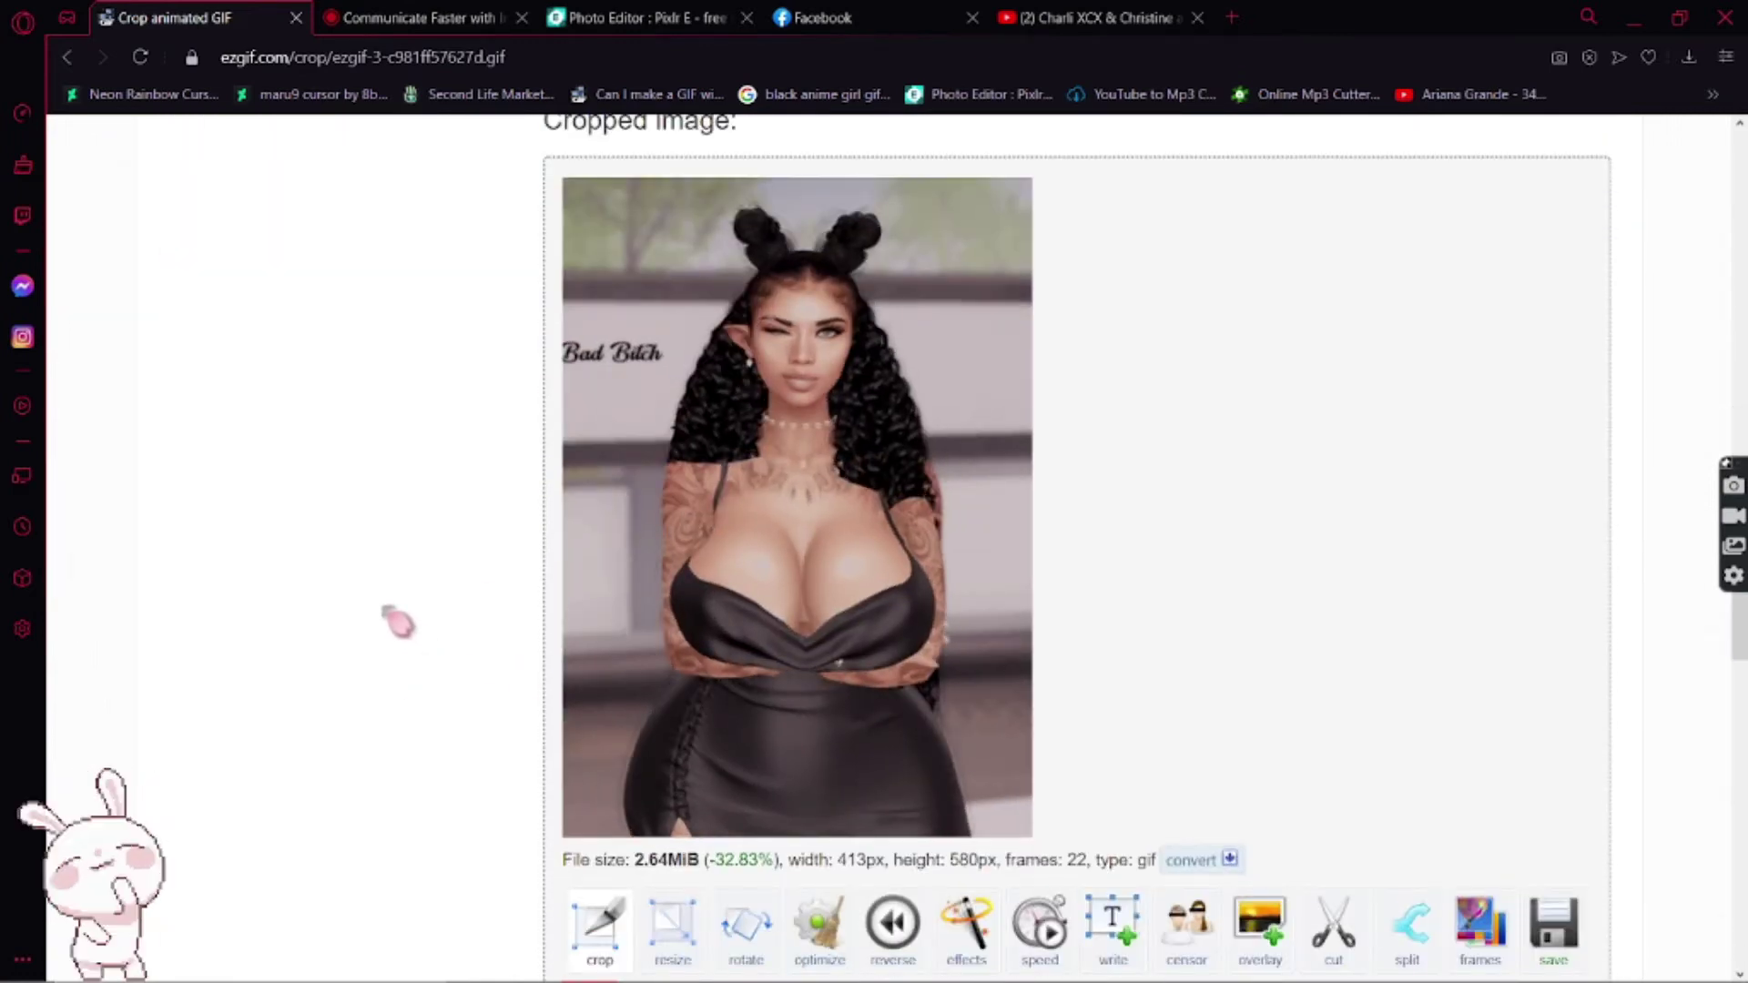
scroll(396, 617, "down", 4)
scroll(396, 617, "up", 4)
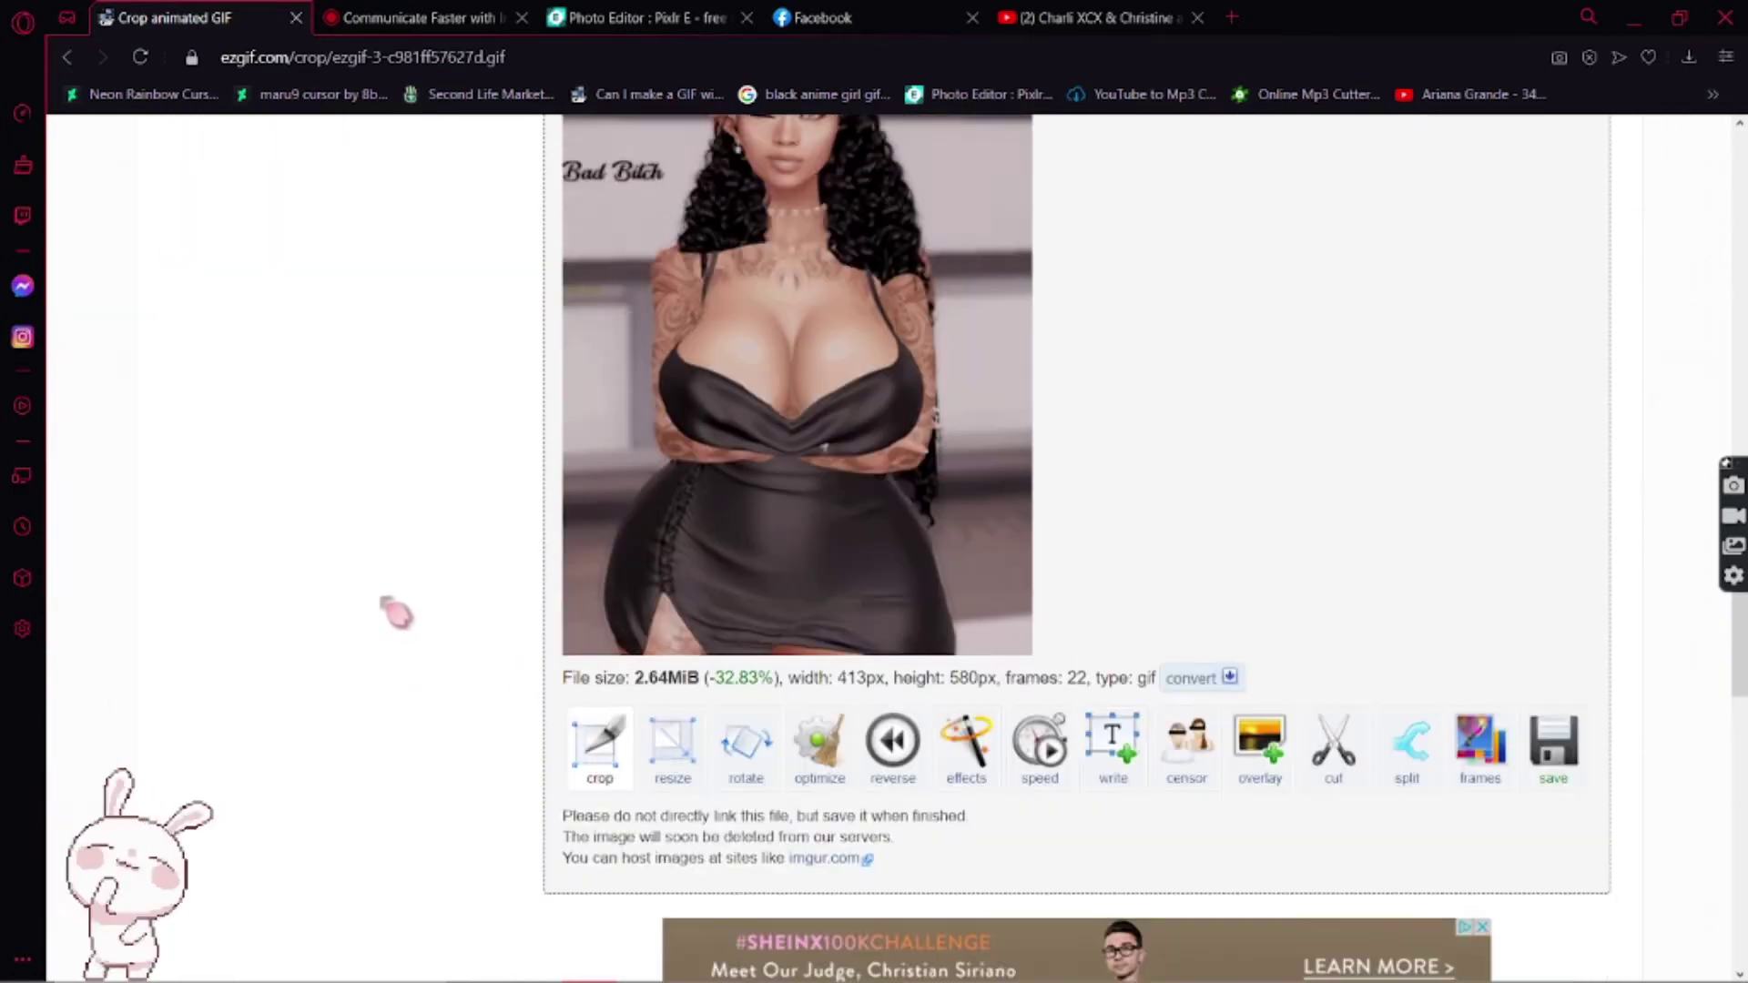
scroll(396, 615, "down", 5)
scroll(396, 612, "up", 5)
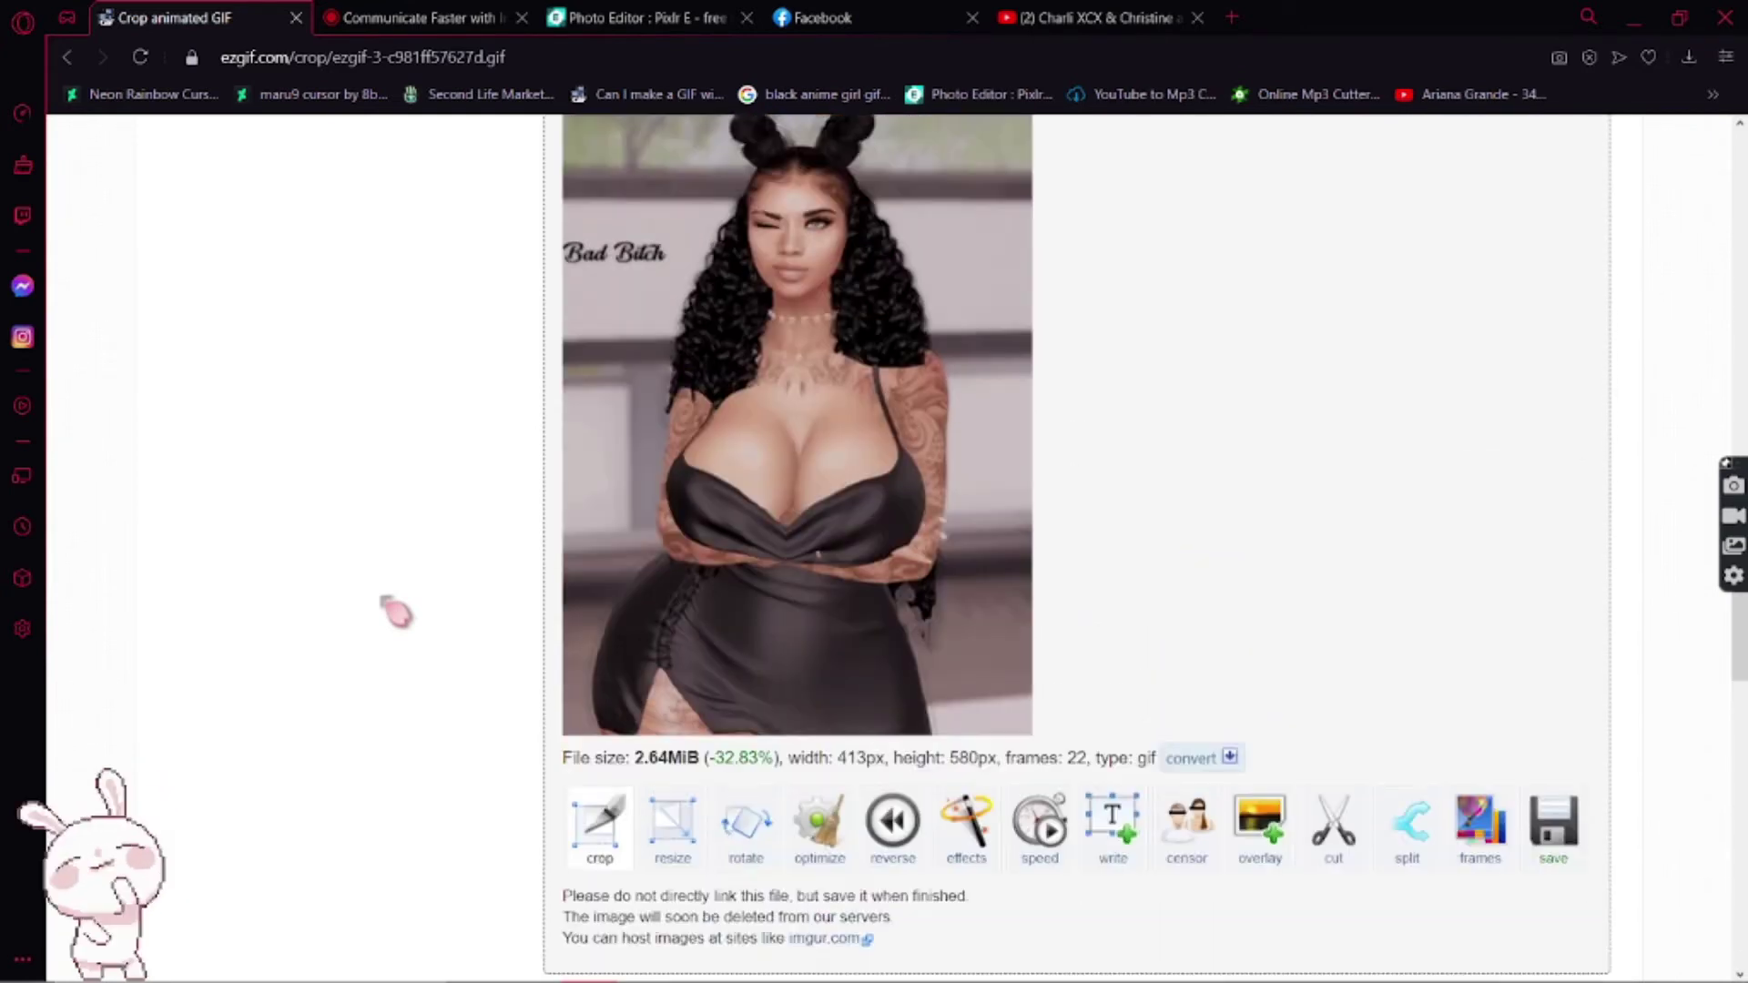
- Open the effects for the cropped GIF and apply the sharpen effect
scroll(396, 613, "down", 4)
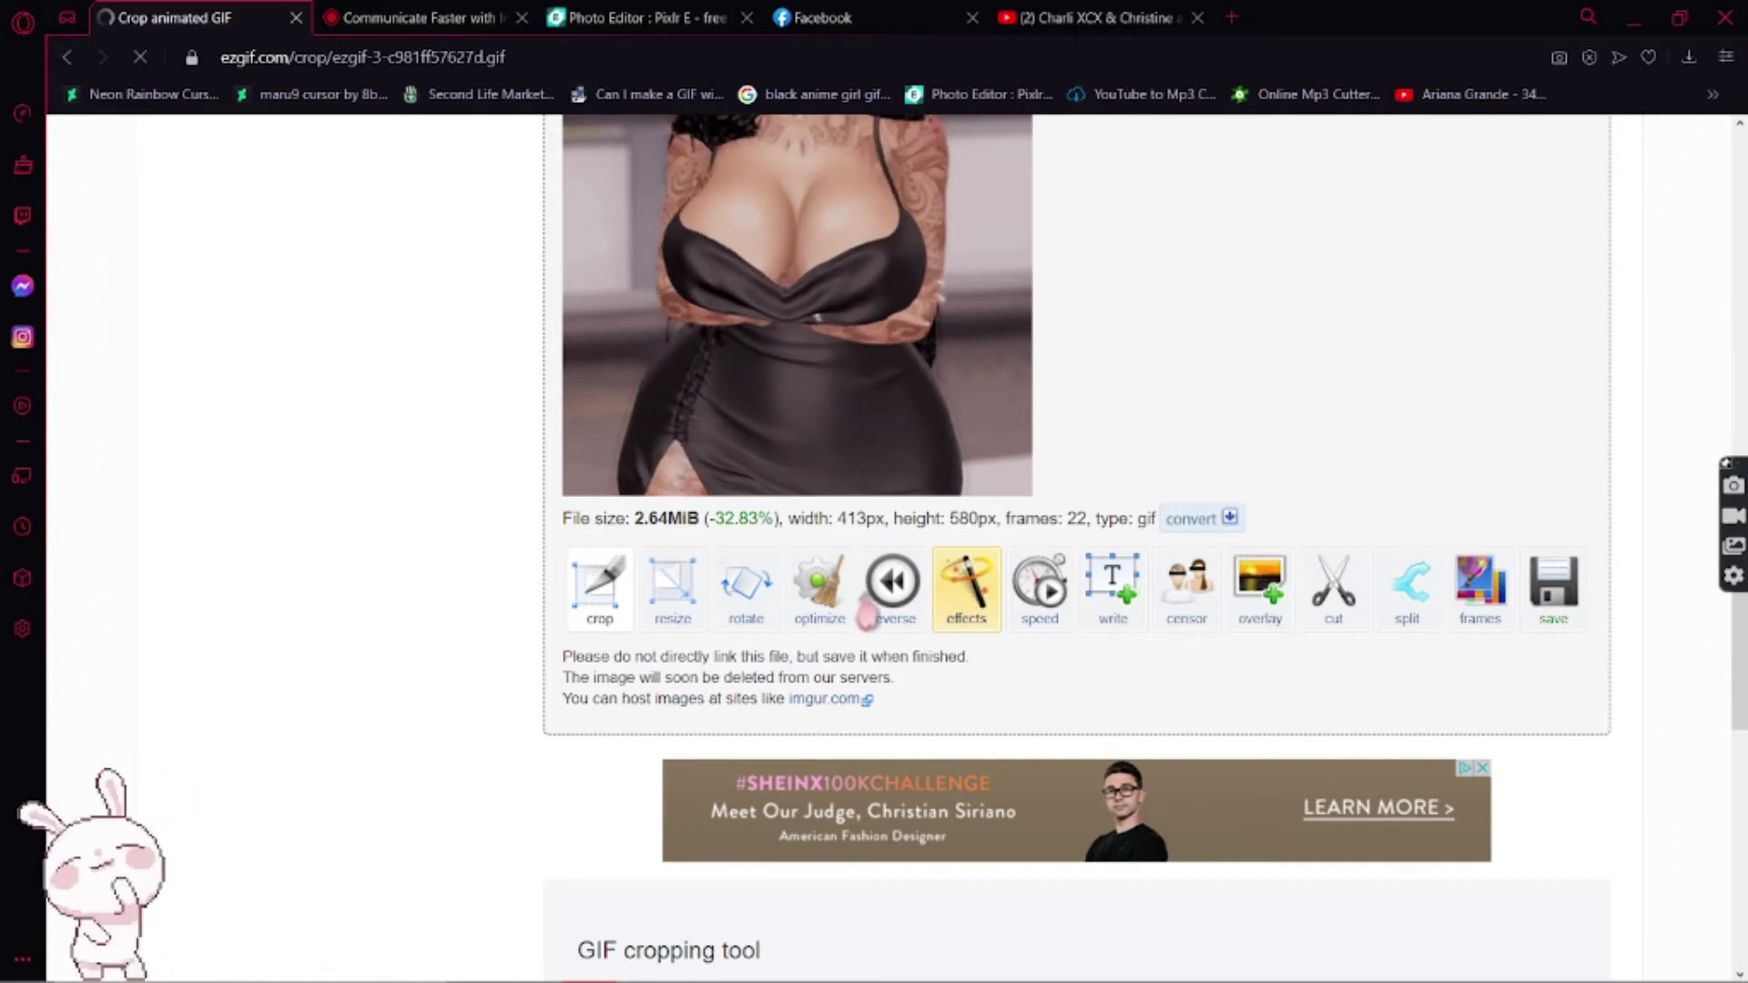
scroll(382, 507, "down", 10)
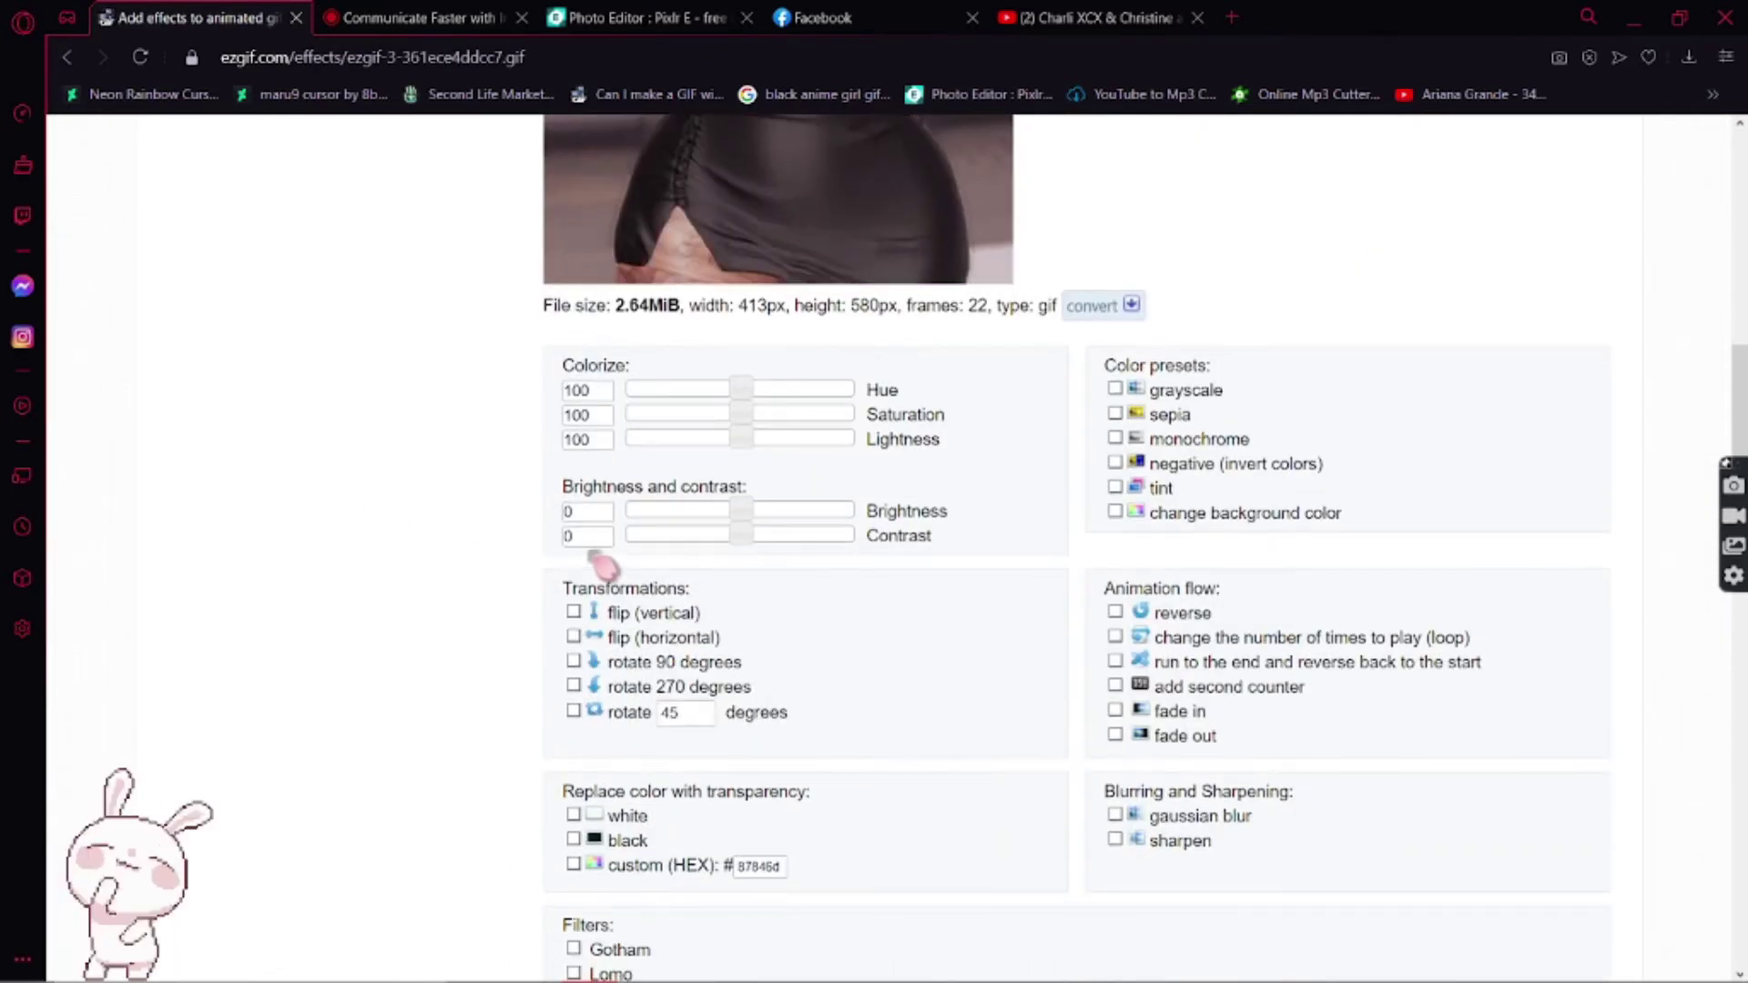
scroll(516, 532, "down", 4)
scroll(1138, 517, "down", 3)
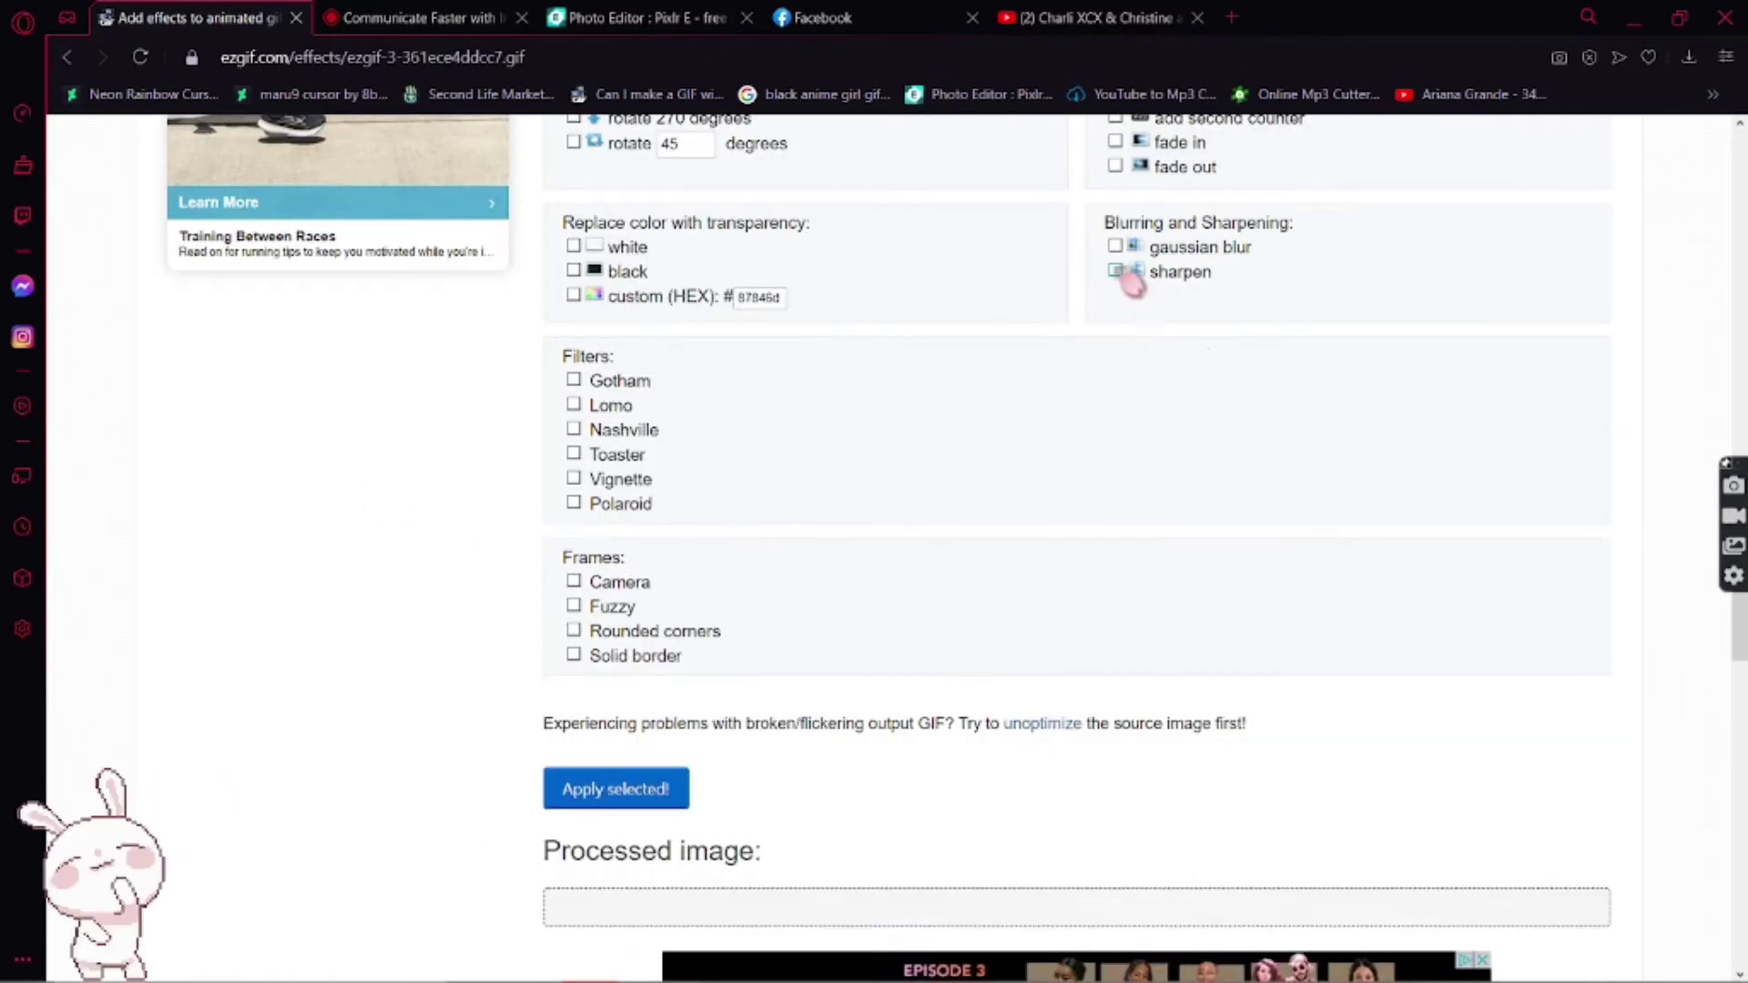
left_click(1118, 273)
scroll(569, 745, "down", 3)
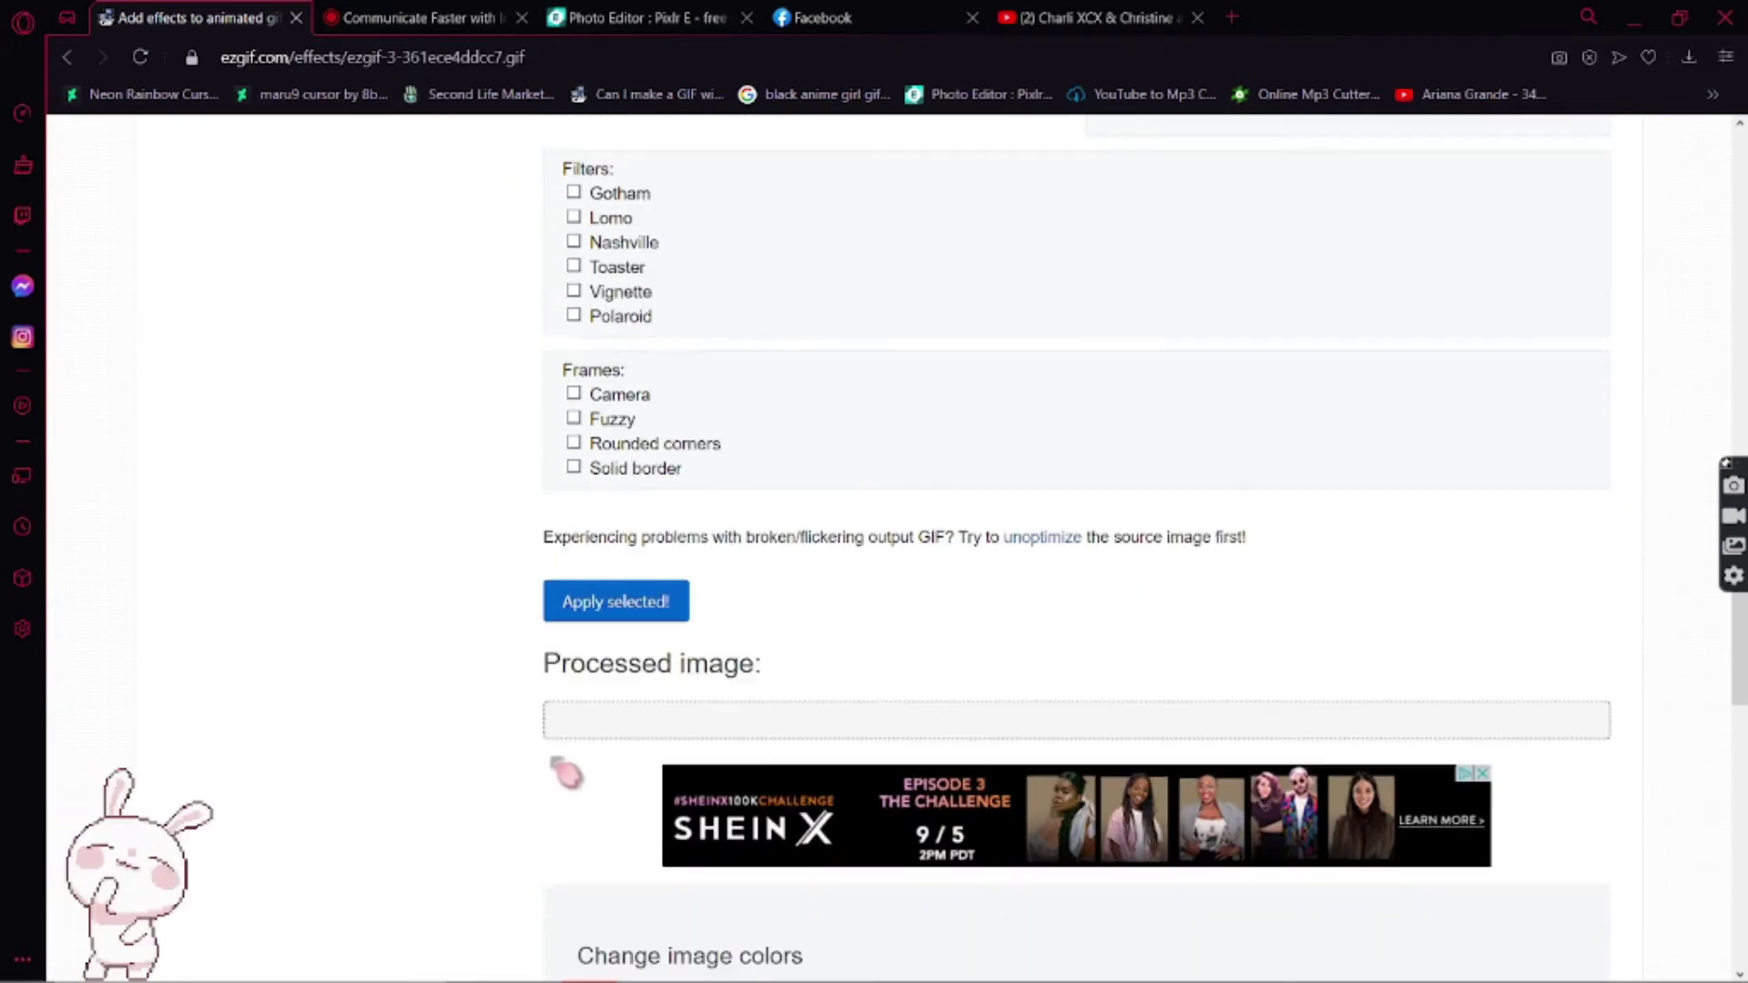
left_click(645, 608)
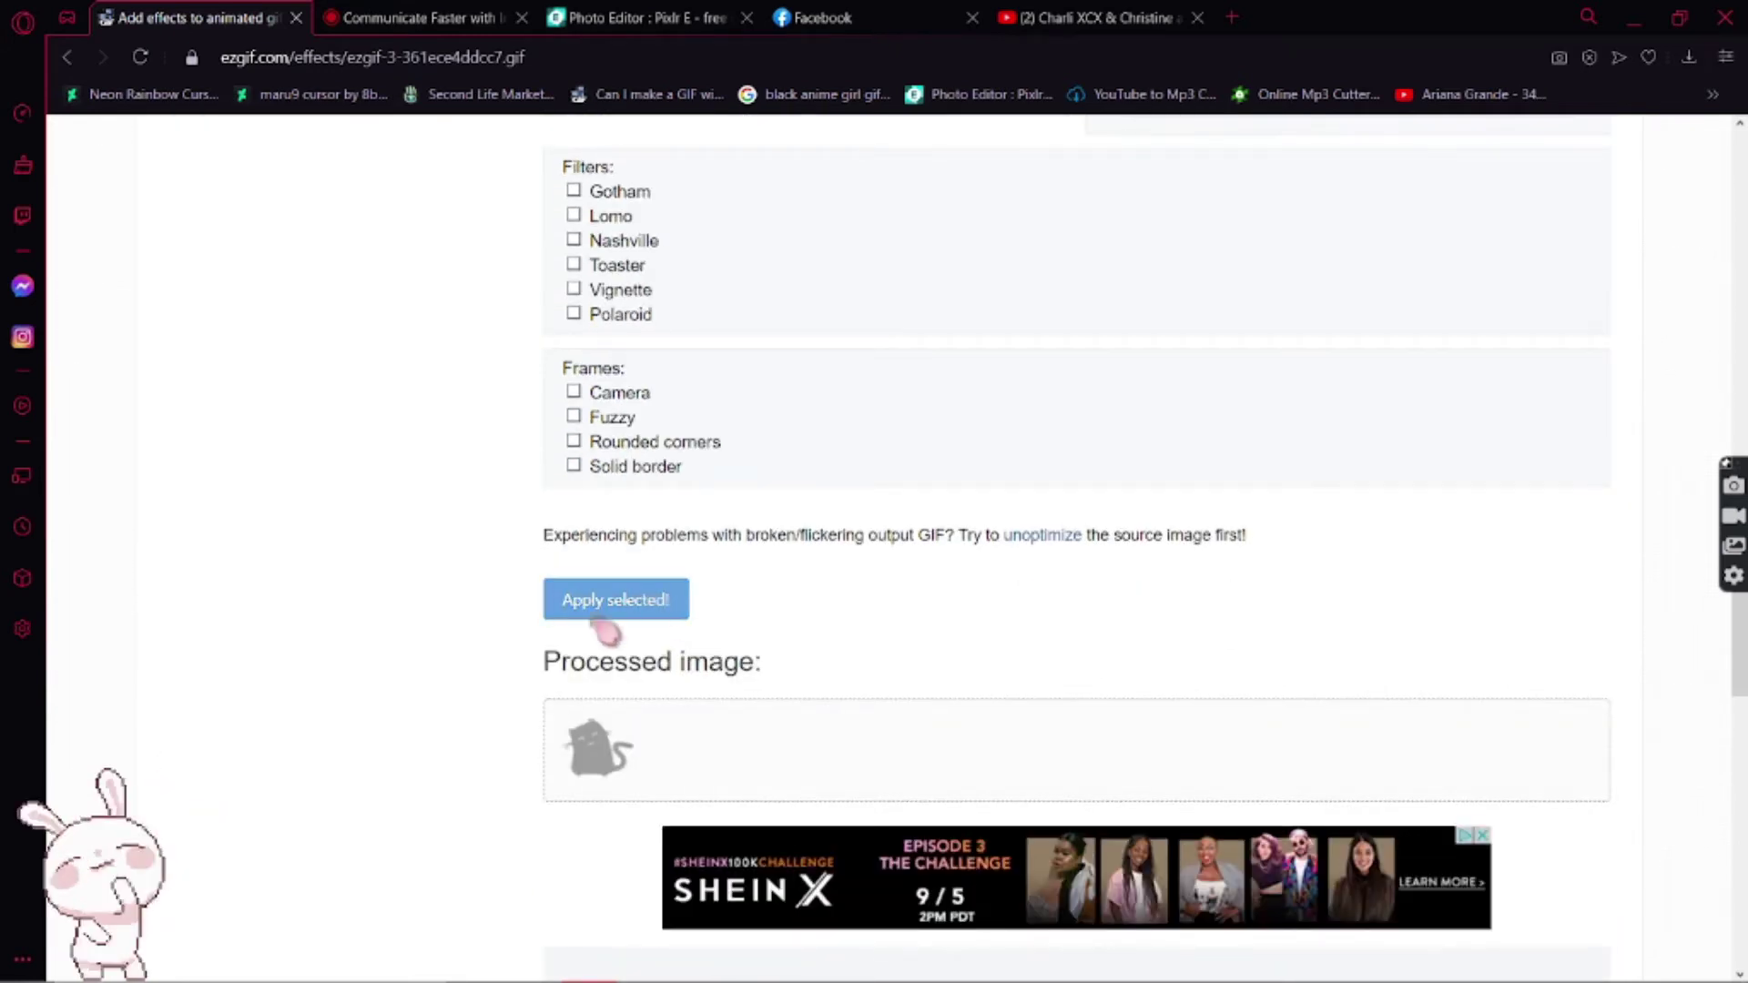
- Compare the sharpened GIF with the unsharpened source image
scroll(488, 656, "down", 4)
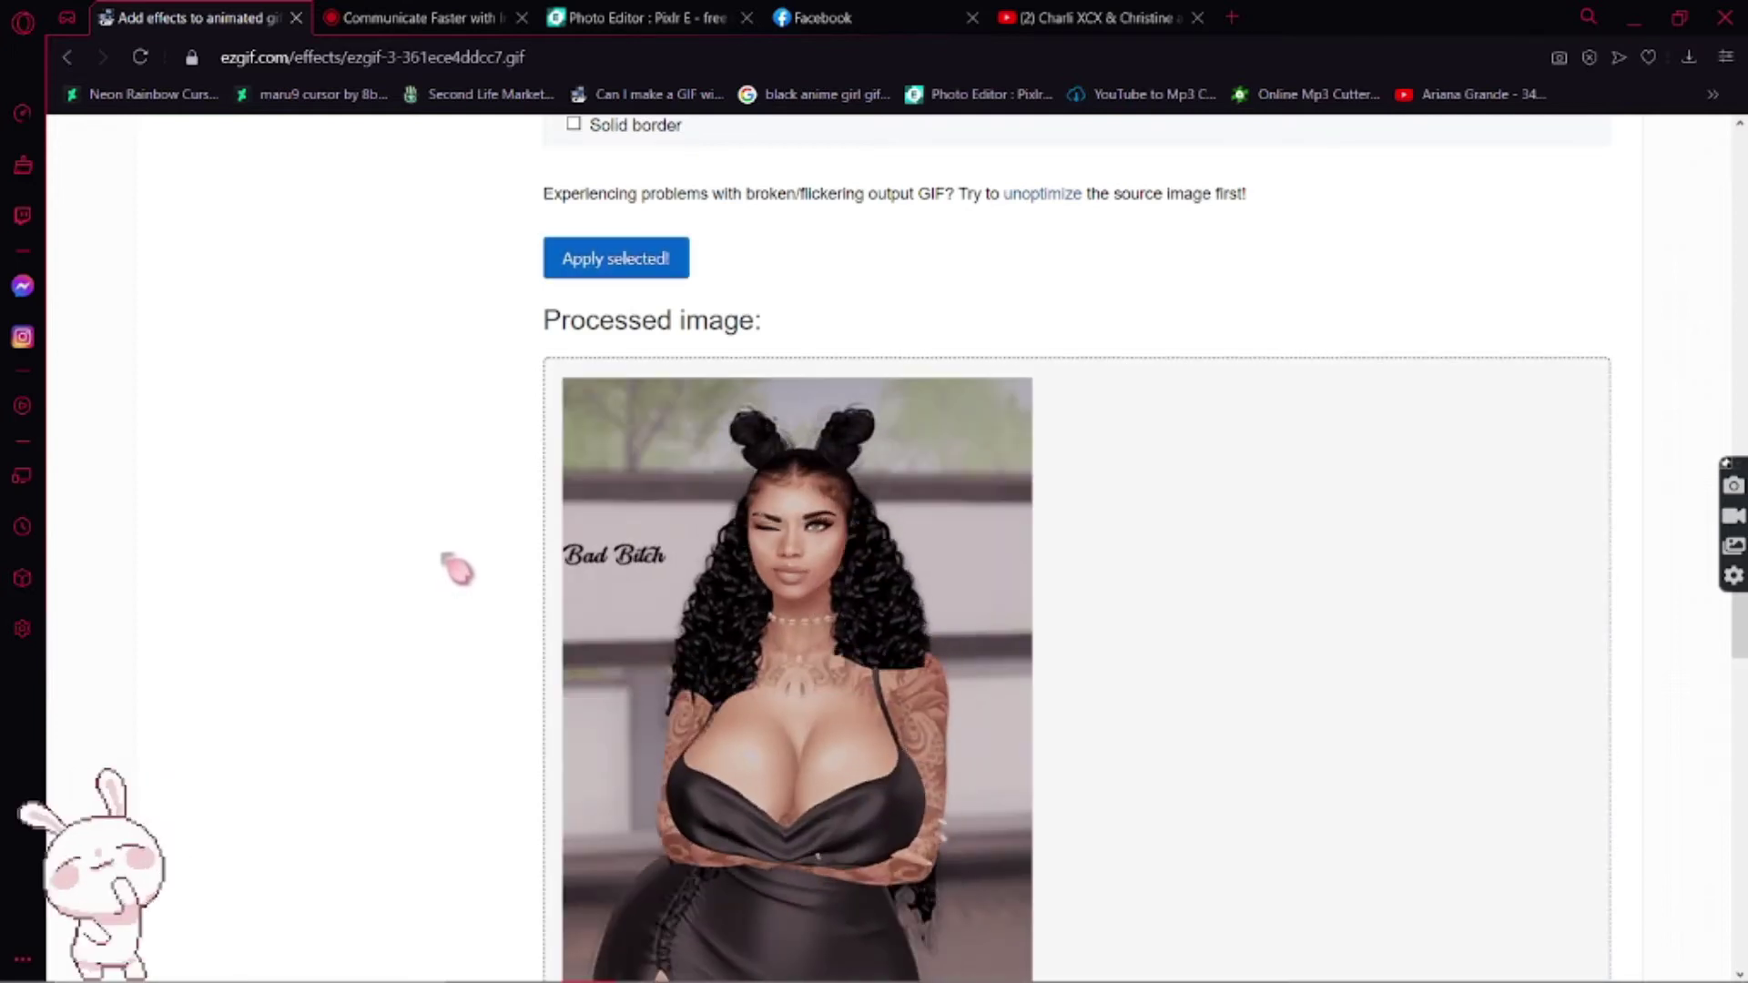
scroll(458, 572, "down", 1)
scroll(458, 571, "up", 10)
scroll(443, 557, "up", 8)
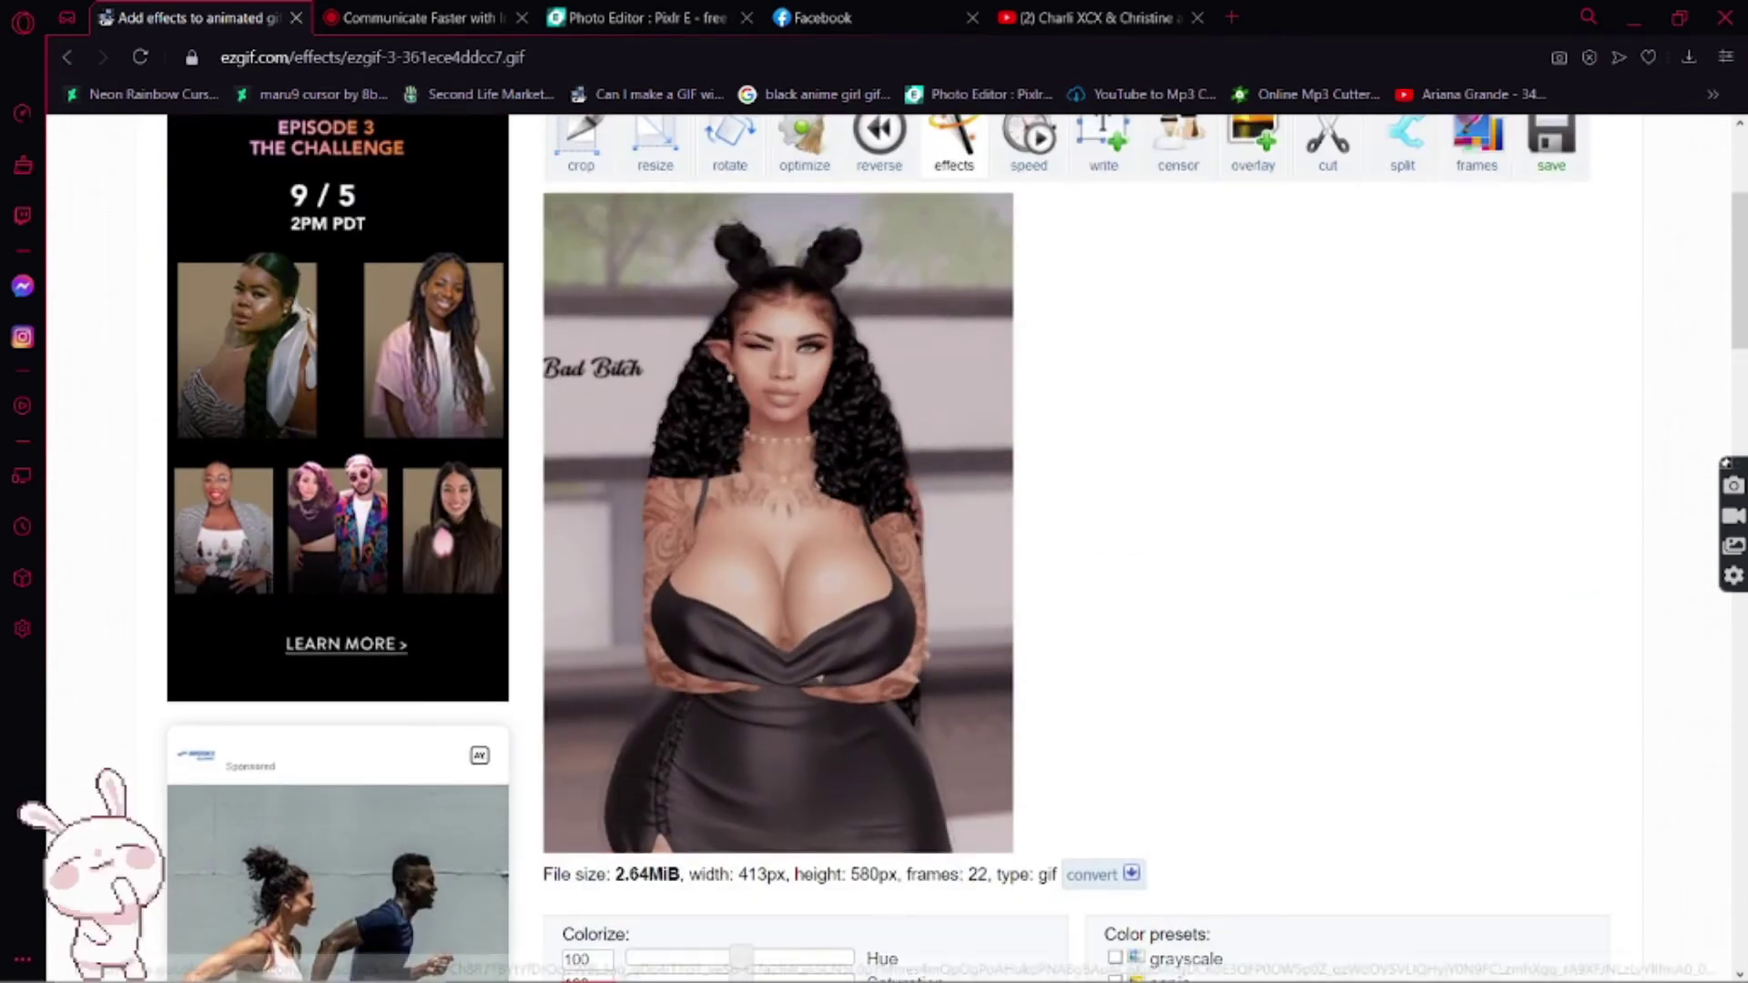
- Save the sharpened 413 by 580 px GIF result to the computer
scroll(443, 540, "down", 16)
scroll(443, 539, "down", 5)
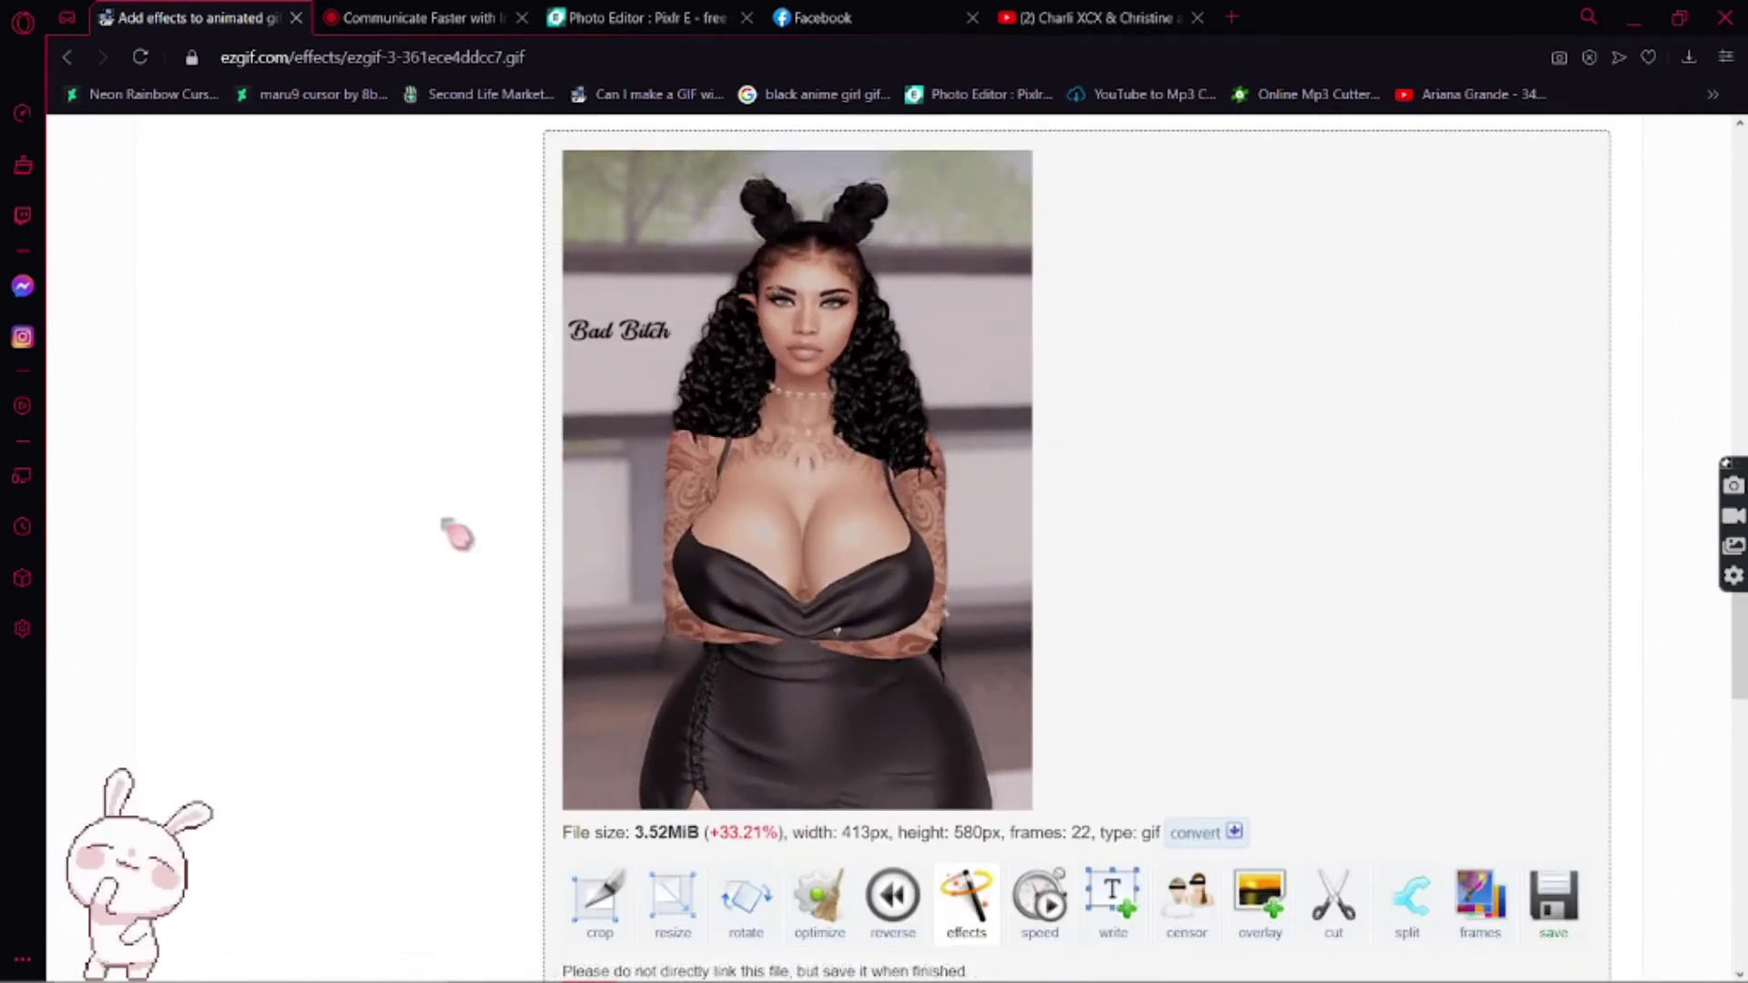
scroll(1583, 665, "down", 3)
left_click(1552, 671)
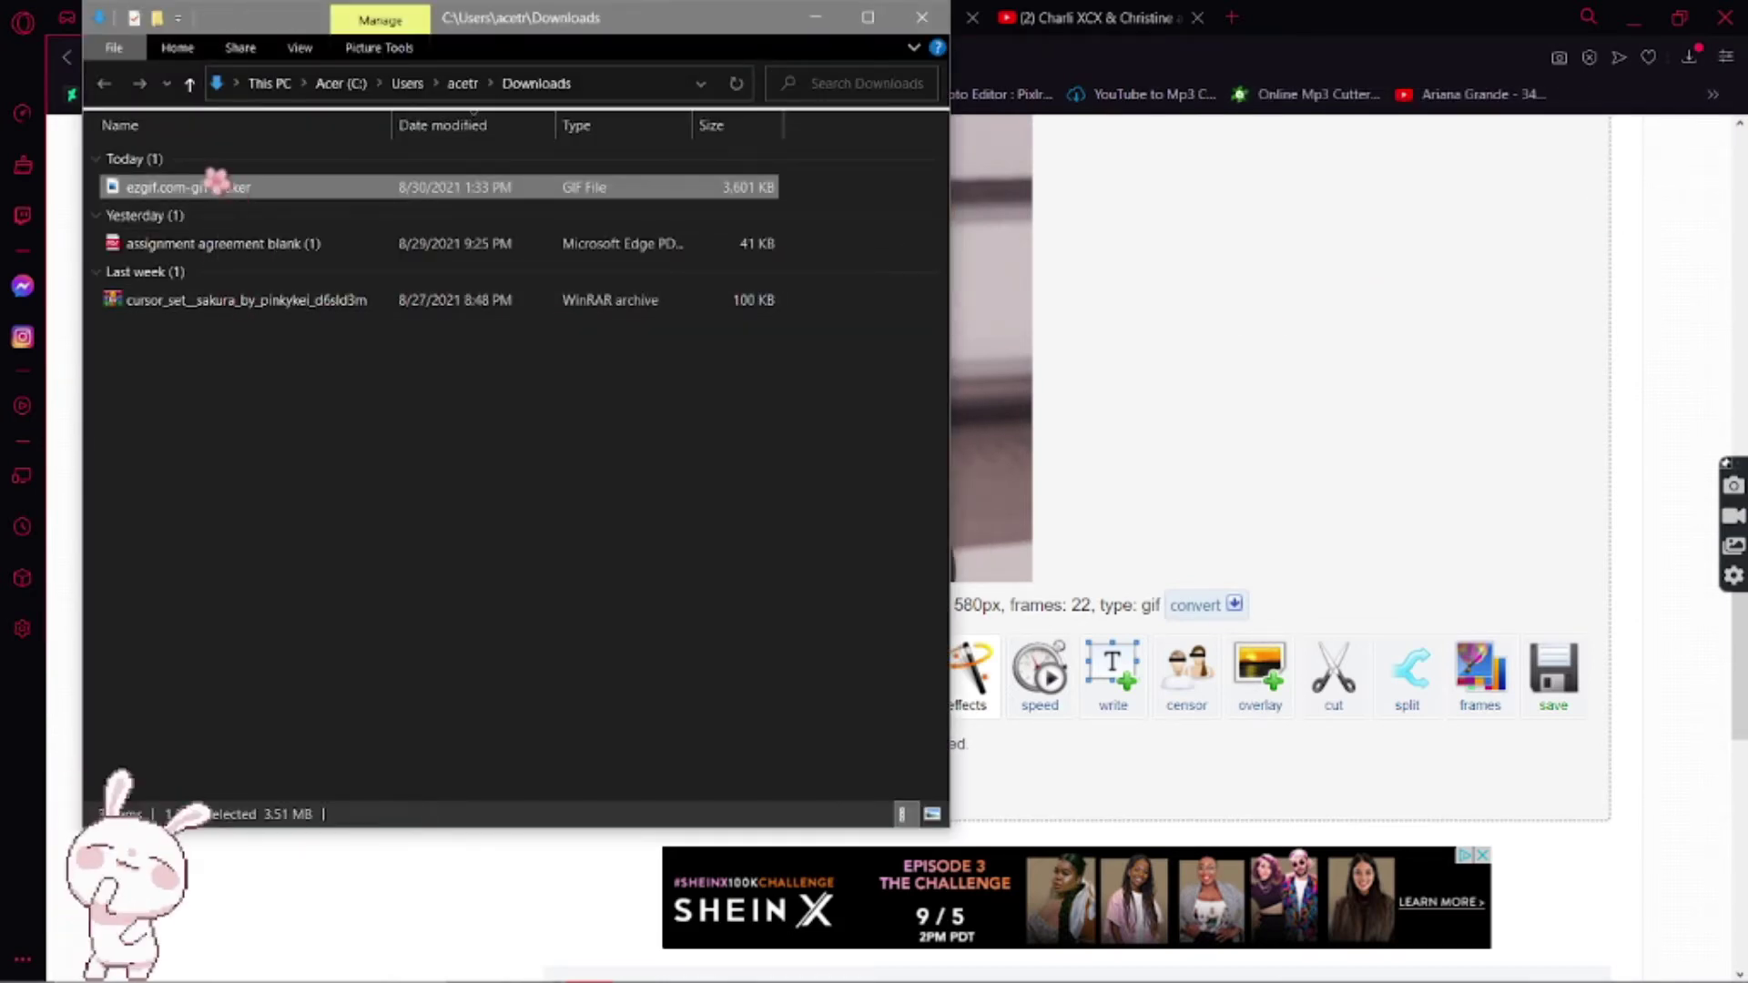
- Rename the downloaded ezgif.com-gif-maker file as SukiwalkGIF and close the Downloads folder
right_click(217, 184)
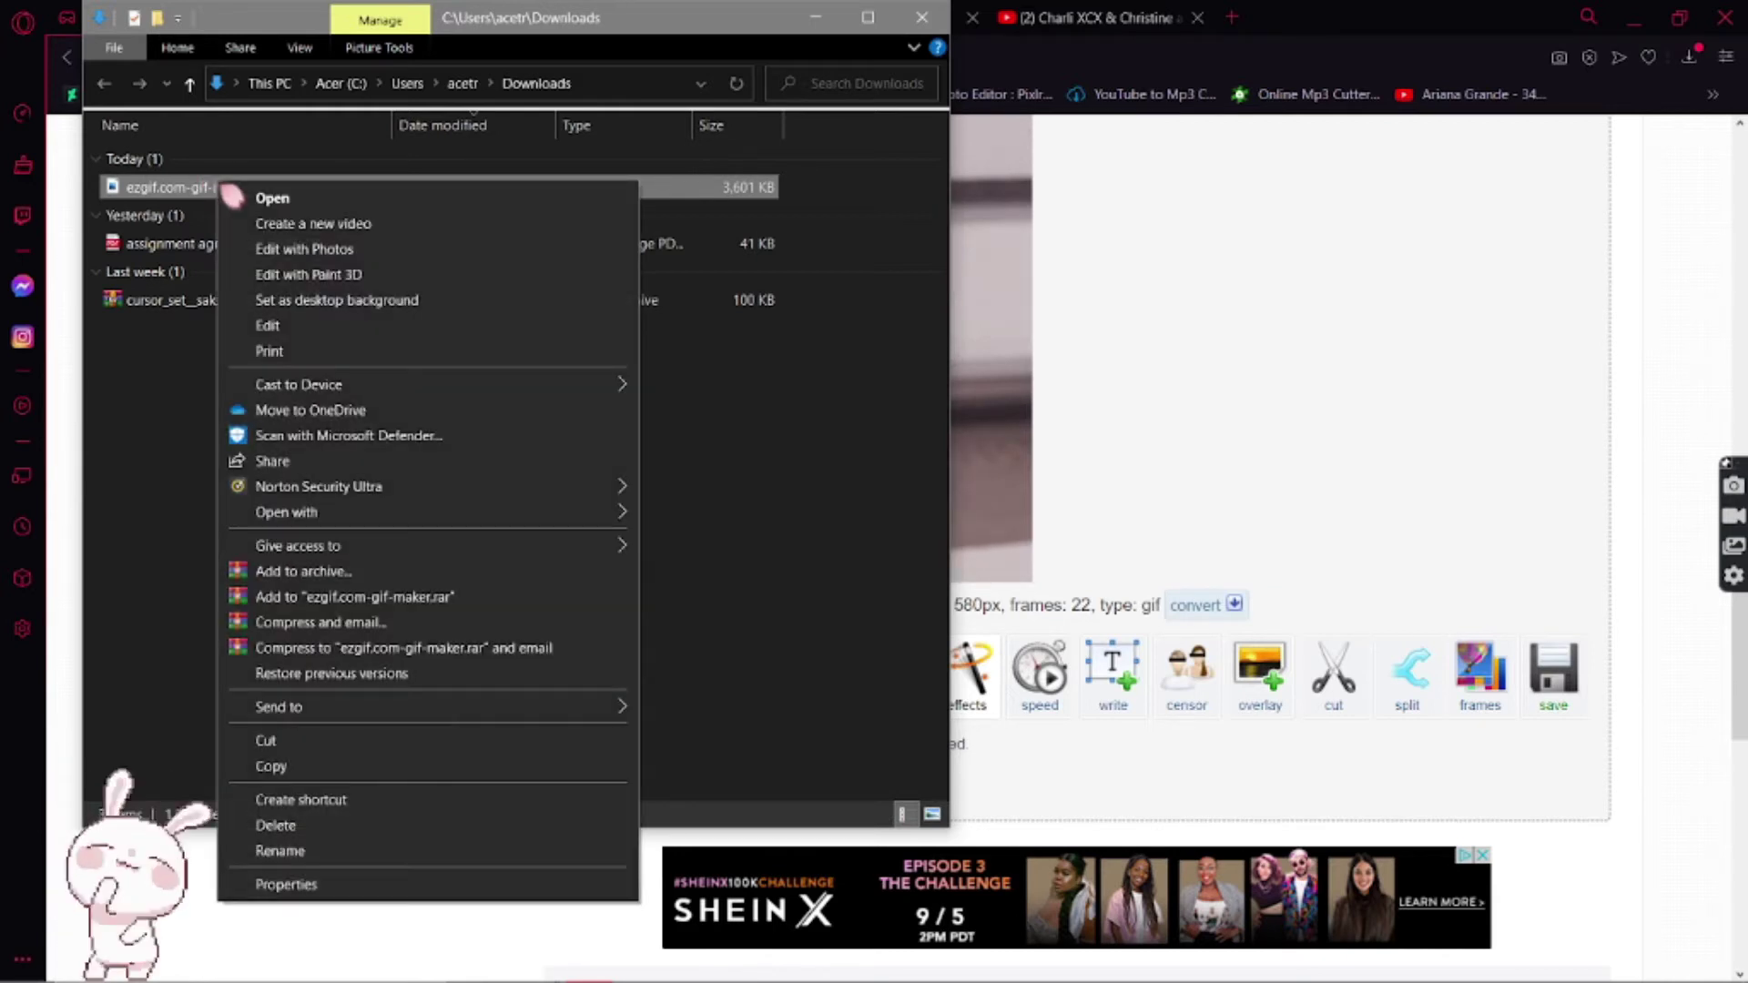
left_click(393, 852)
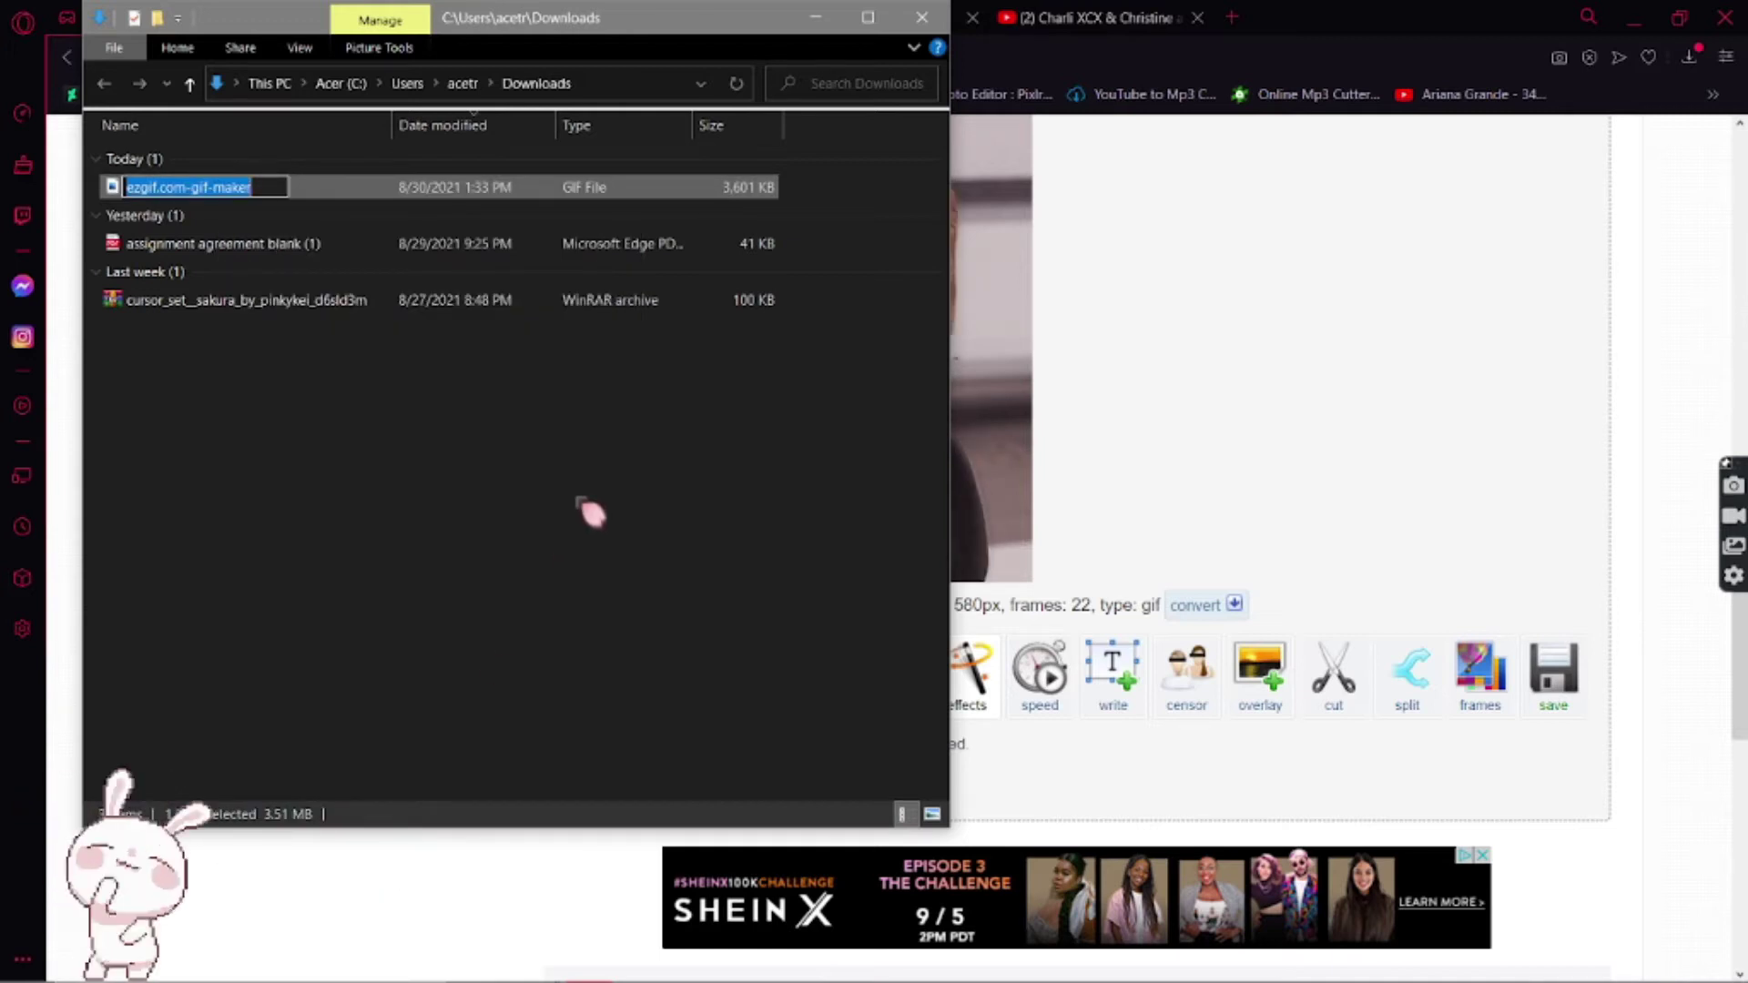
key("Caps_Lock")
type("Sukiwalk")
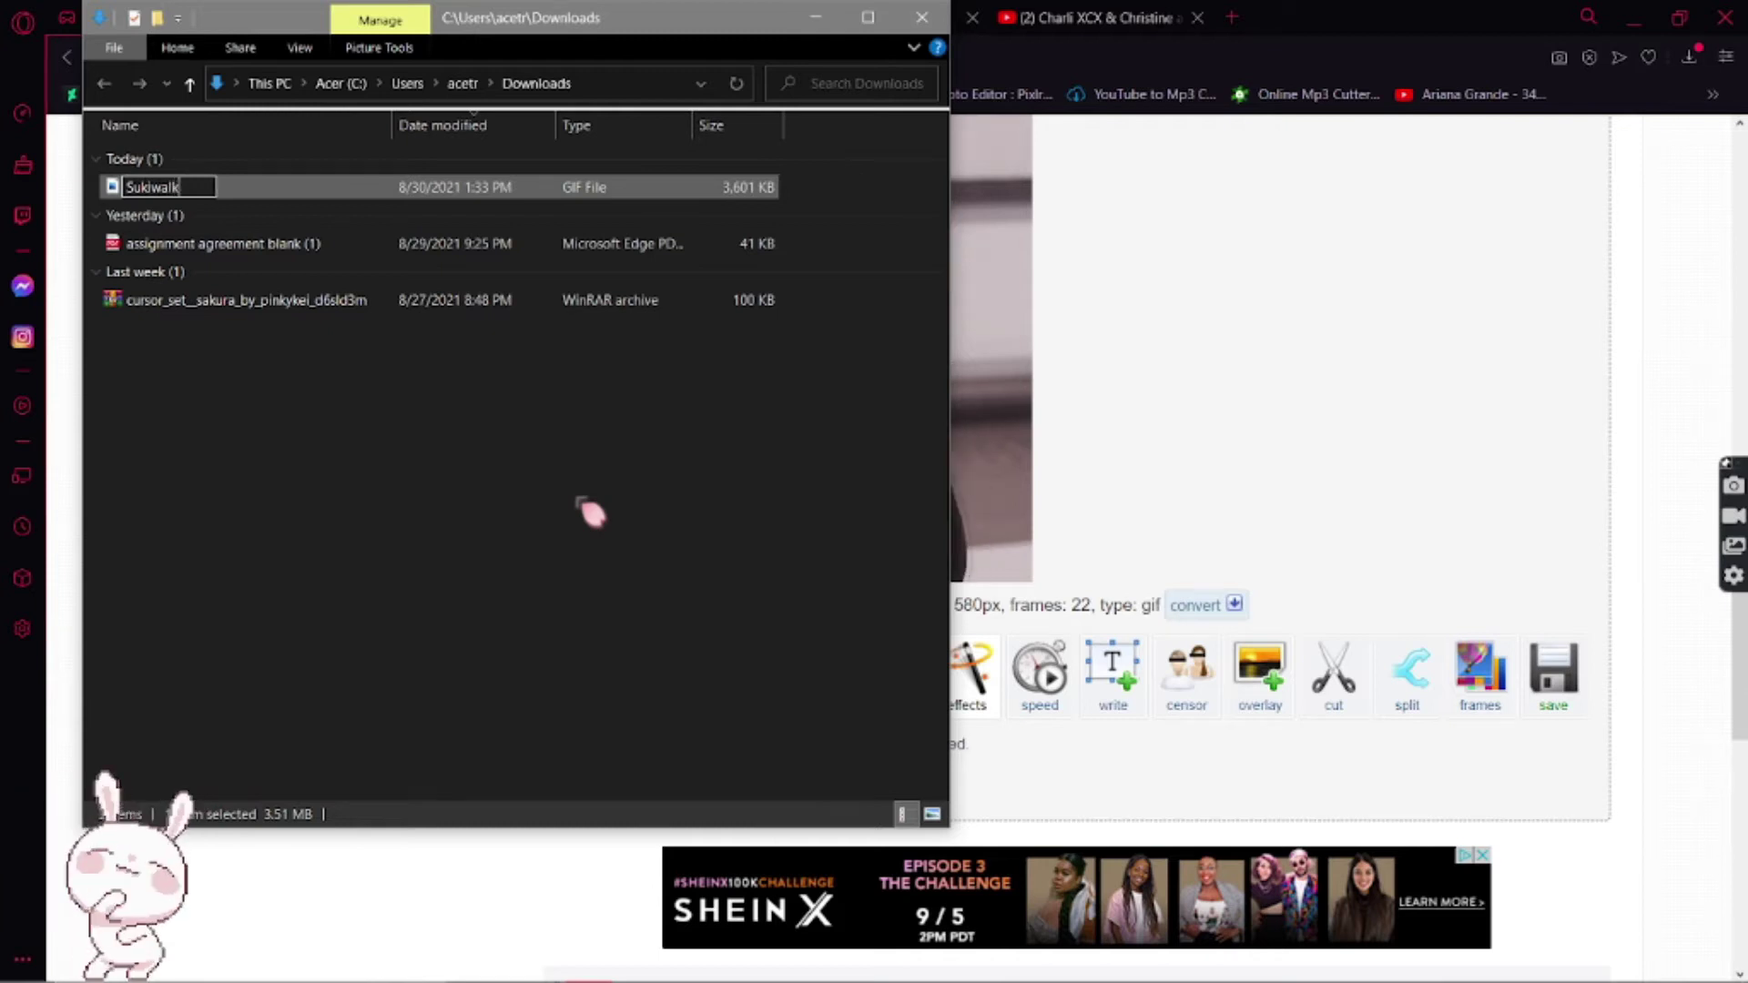
key("Caps_Lock")
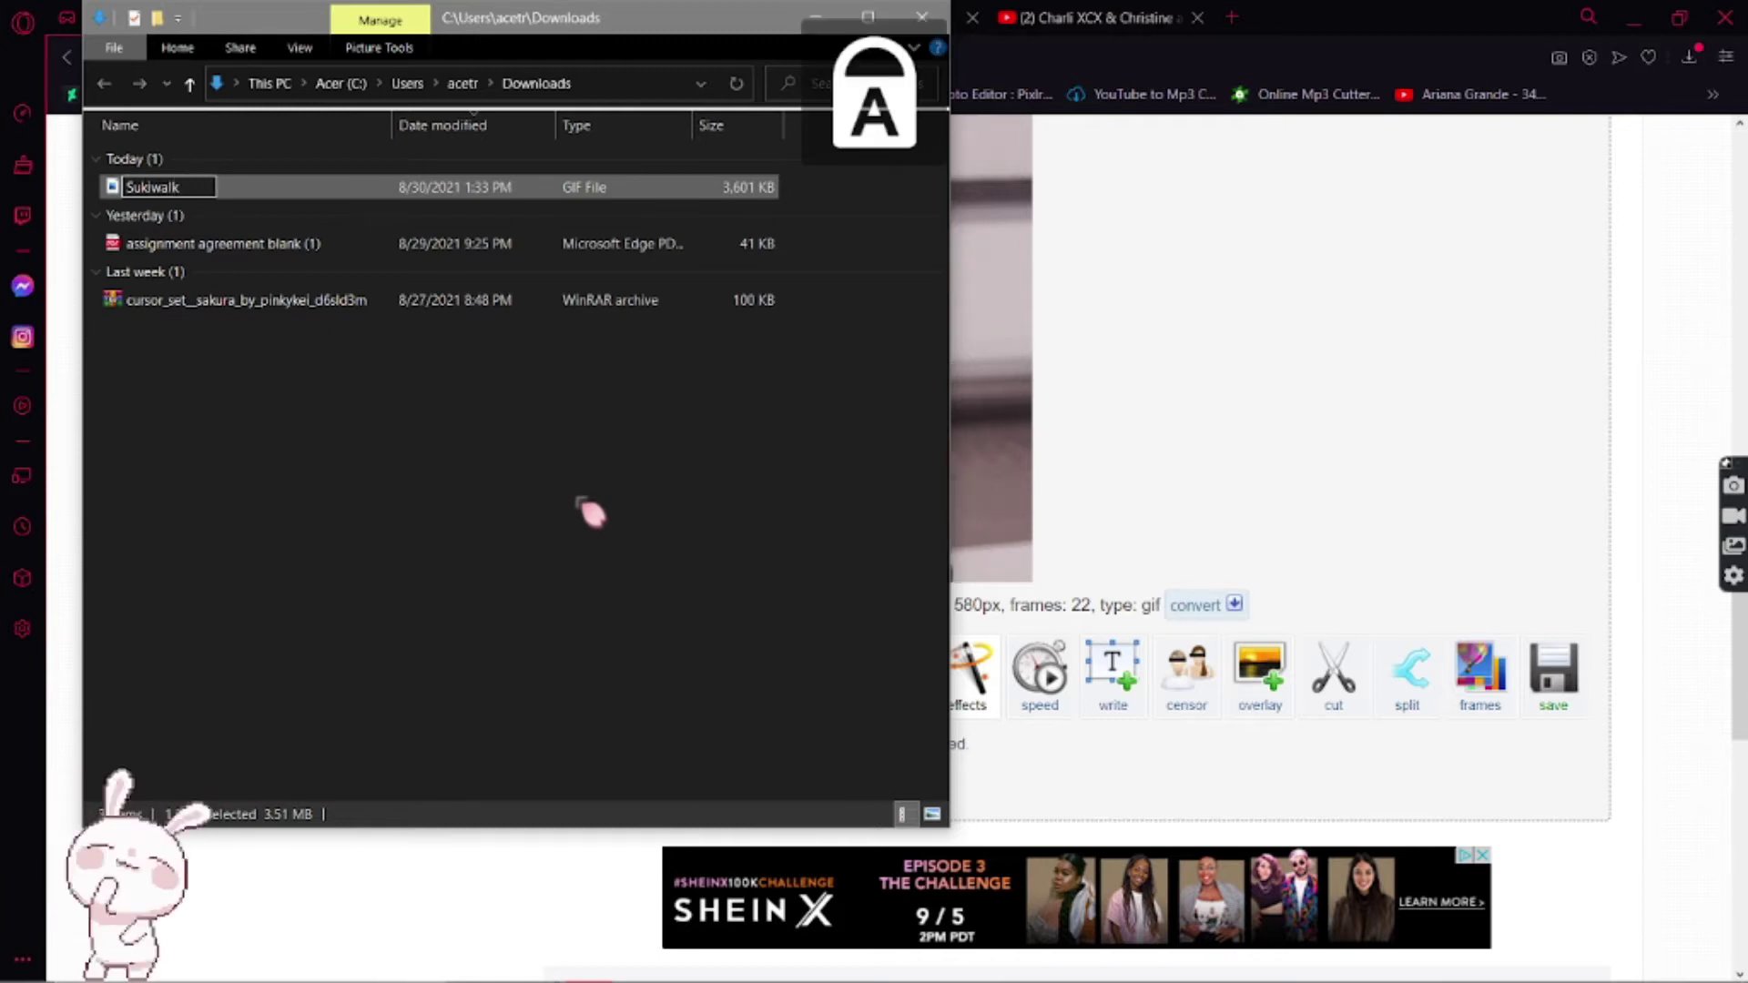
key("Return")
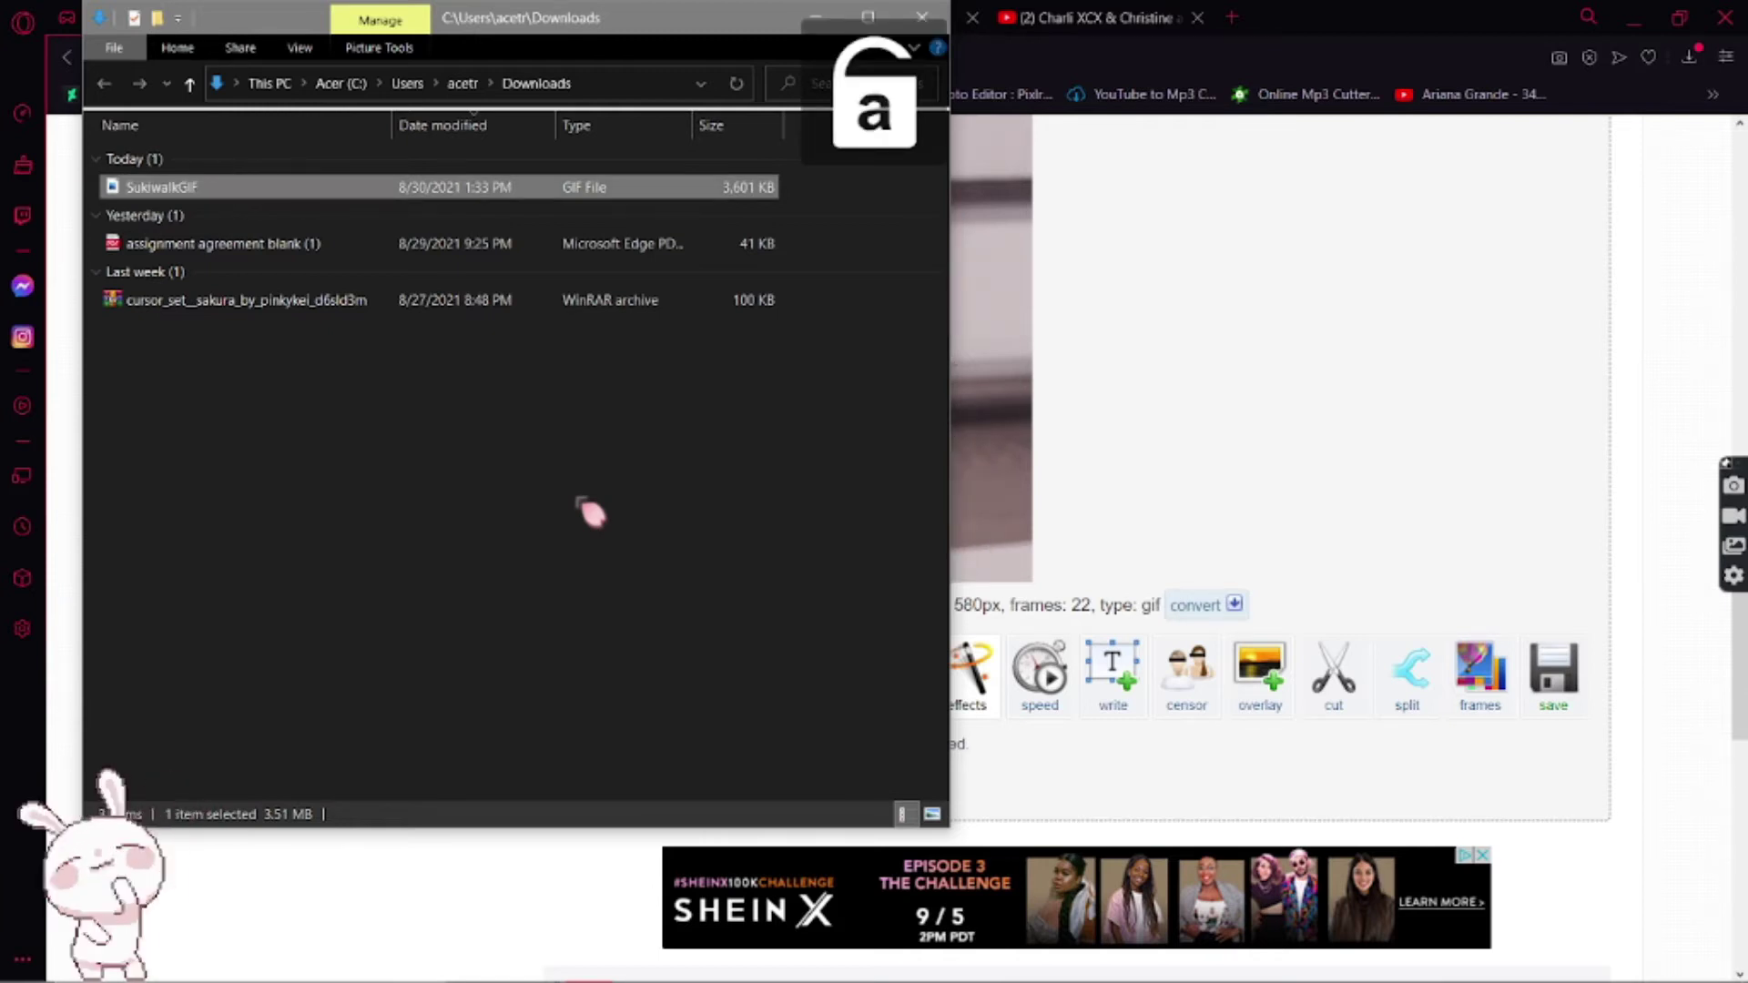
left_click(938, 16)
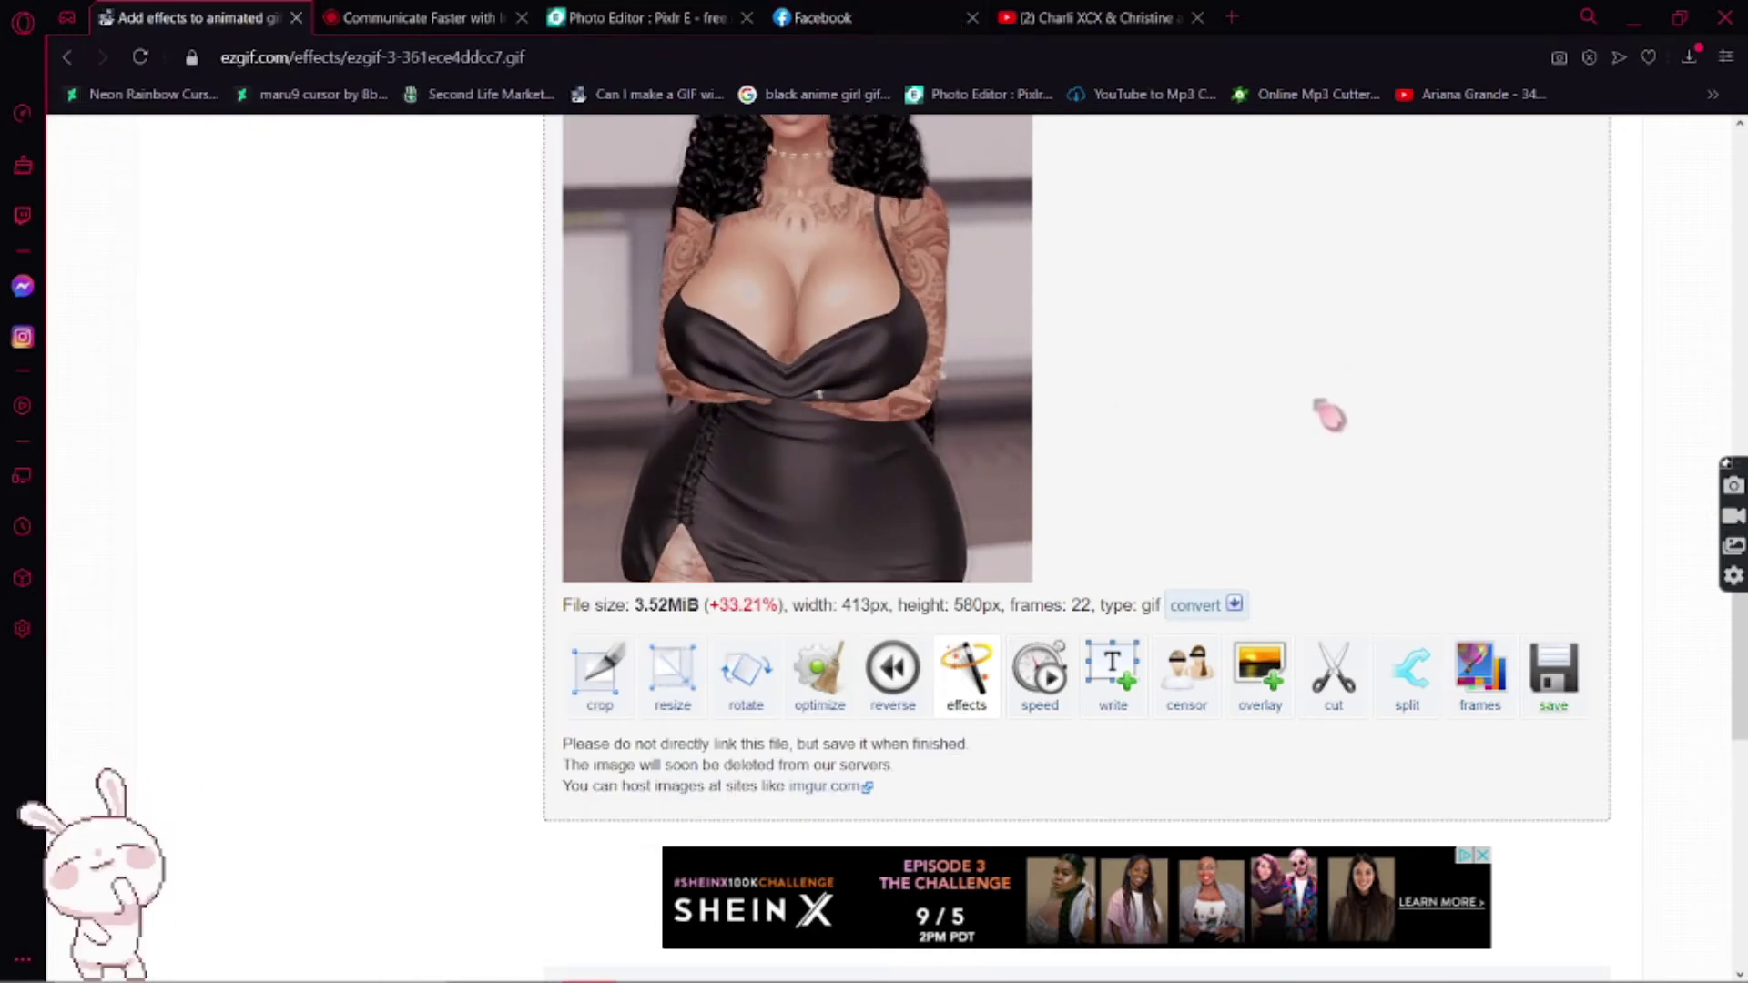
scroll(1402, 505, "up", 3)
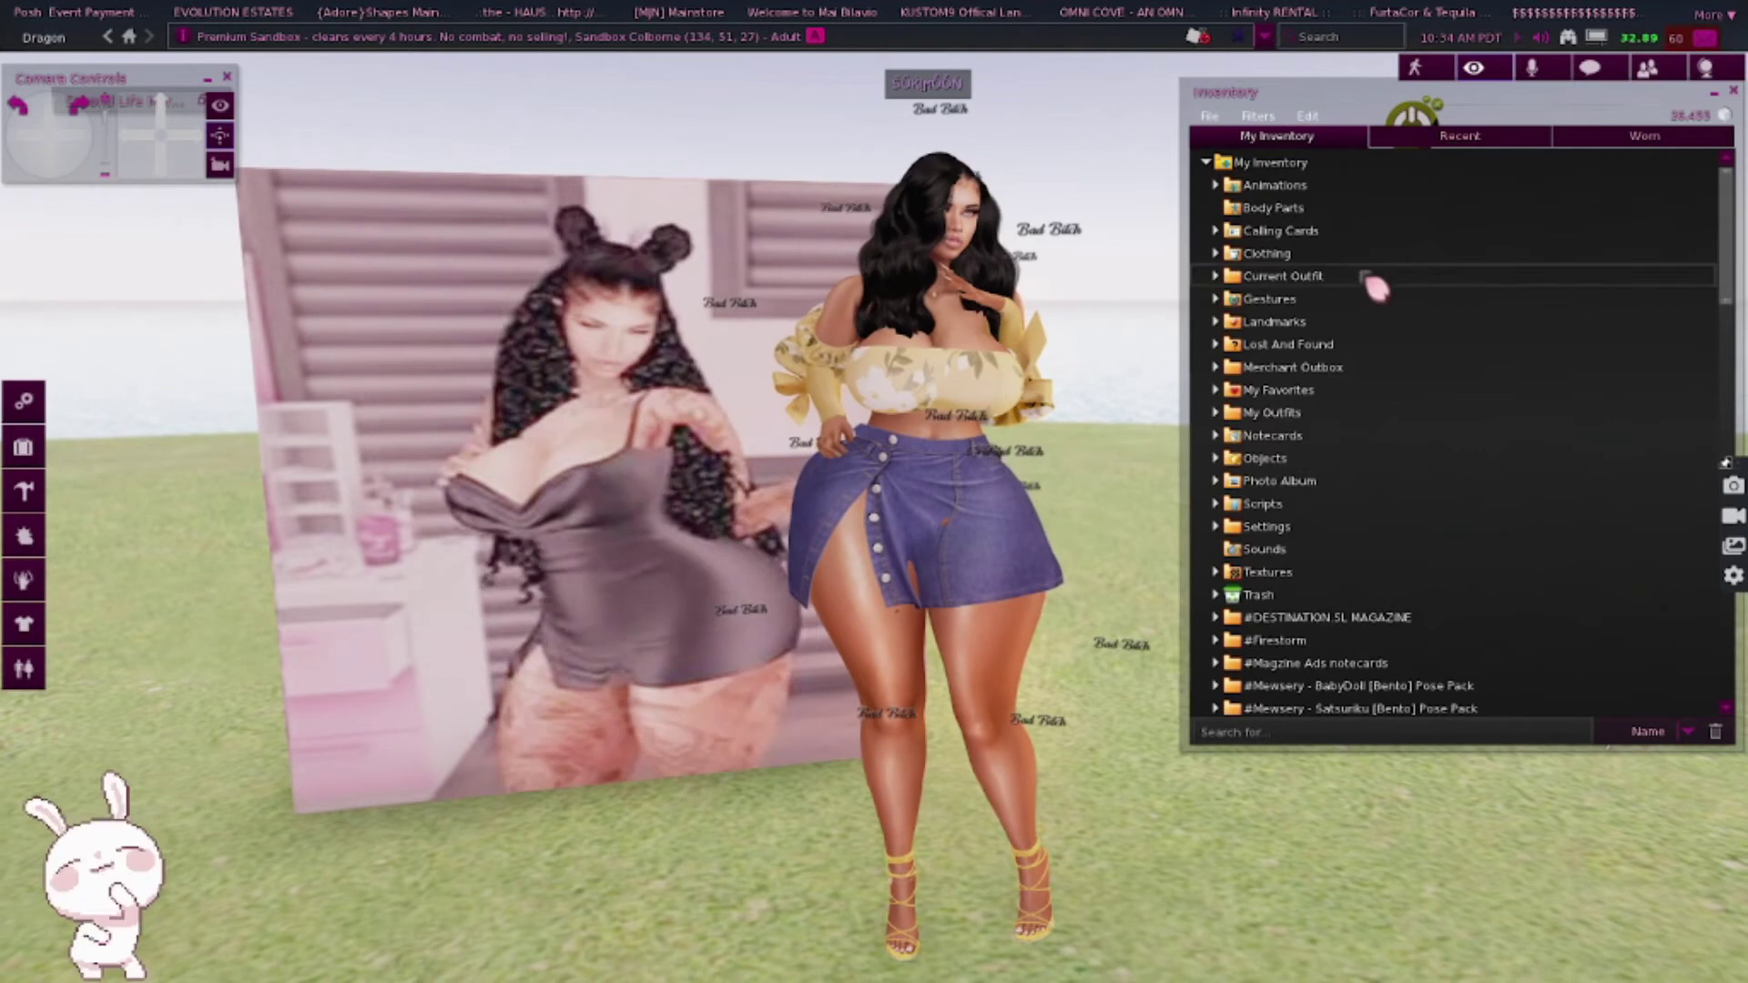
- In the Second Life viewer, expand the MWC GIF Texture Animator inventory folder and open its NOTE notecard
scroll(1529, 604, "down", 5)
scroll(1529, 605, "down", 2)
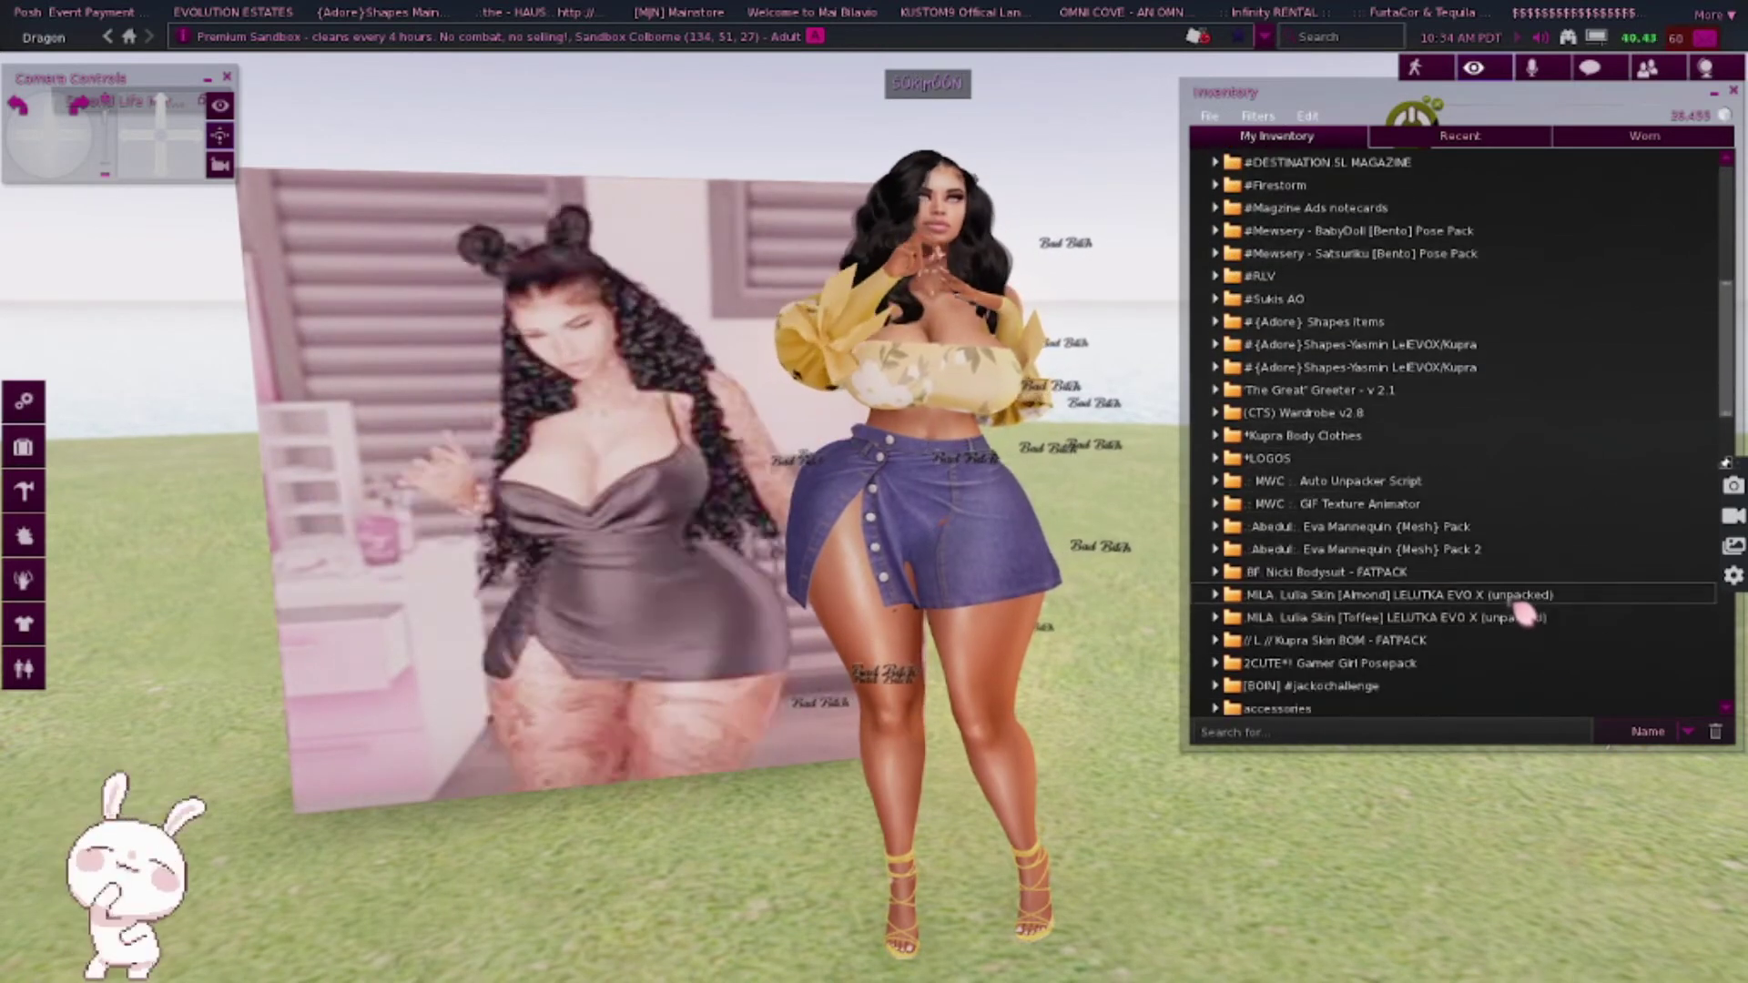
left_click(1449, 510)
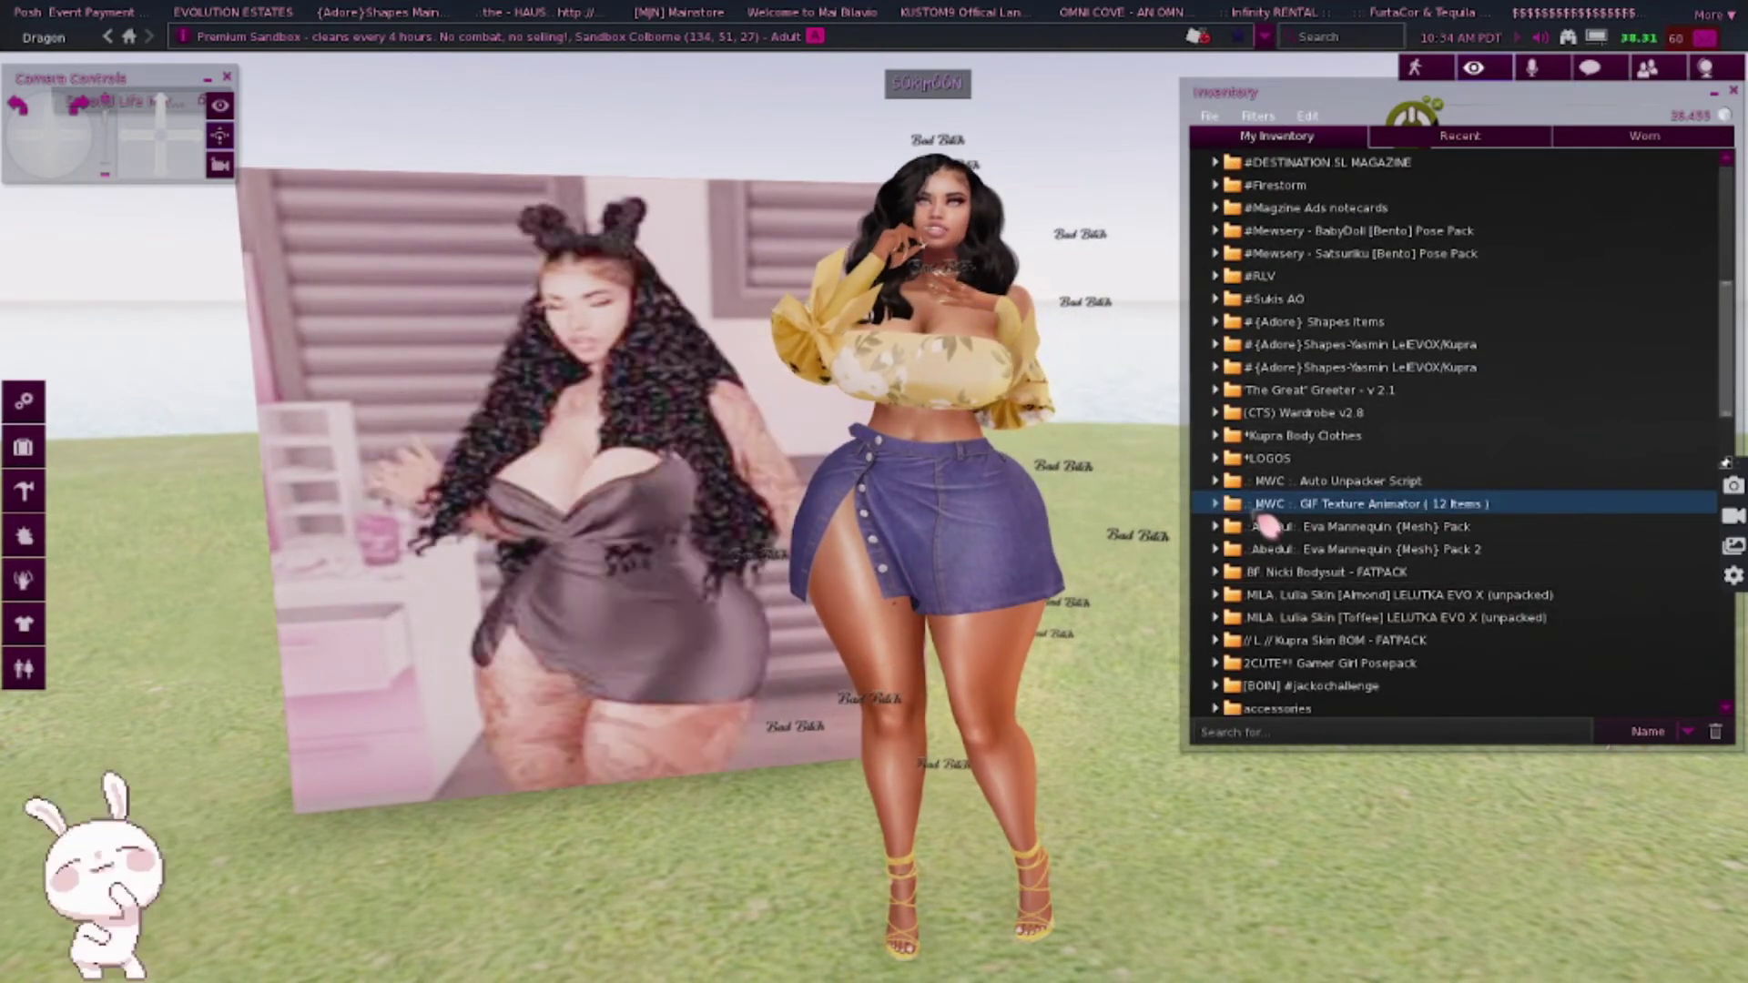
left_click(1216, 503)
scroll(1455, 632, "down", 1)
left_click(1443, 573)
double_click(1442, 573)
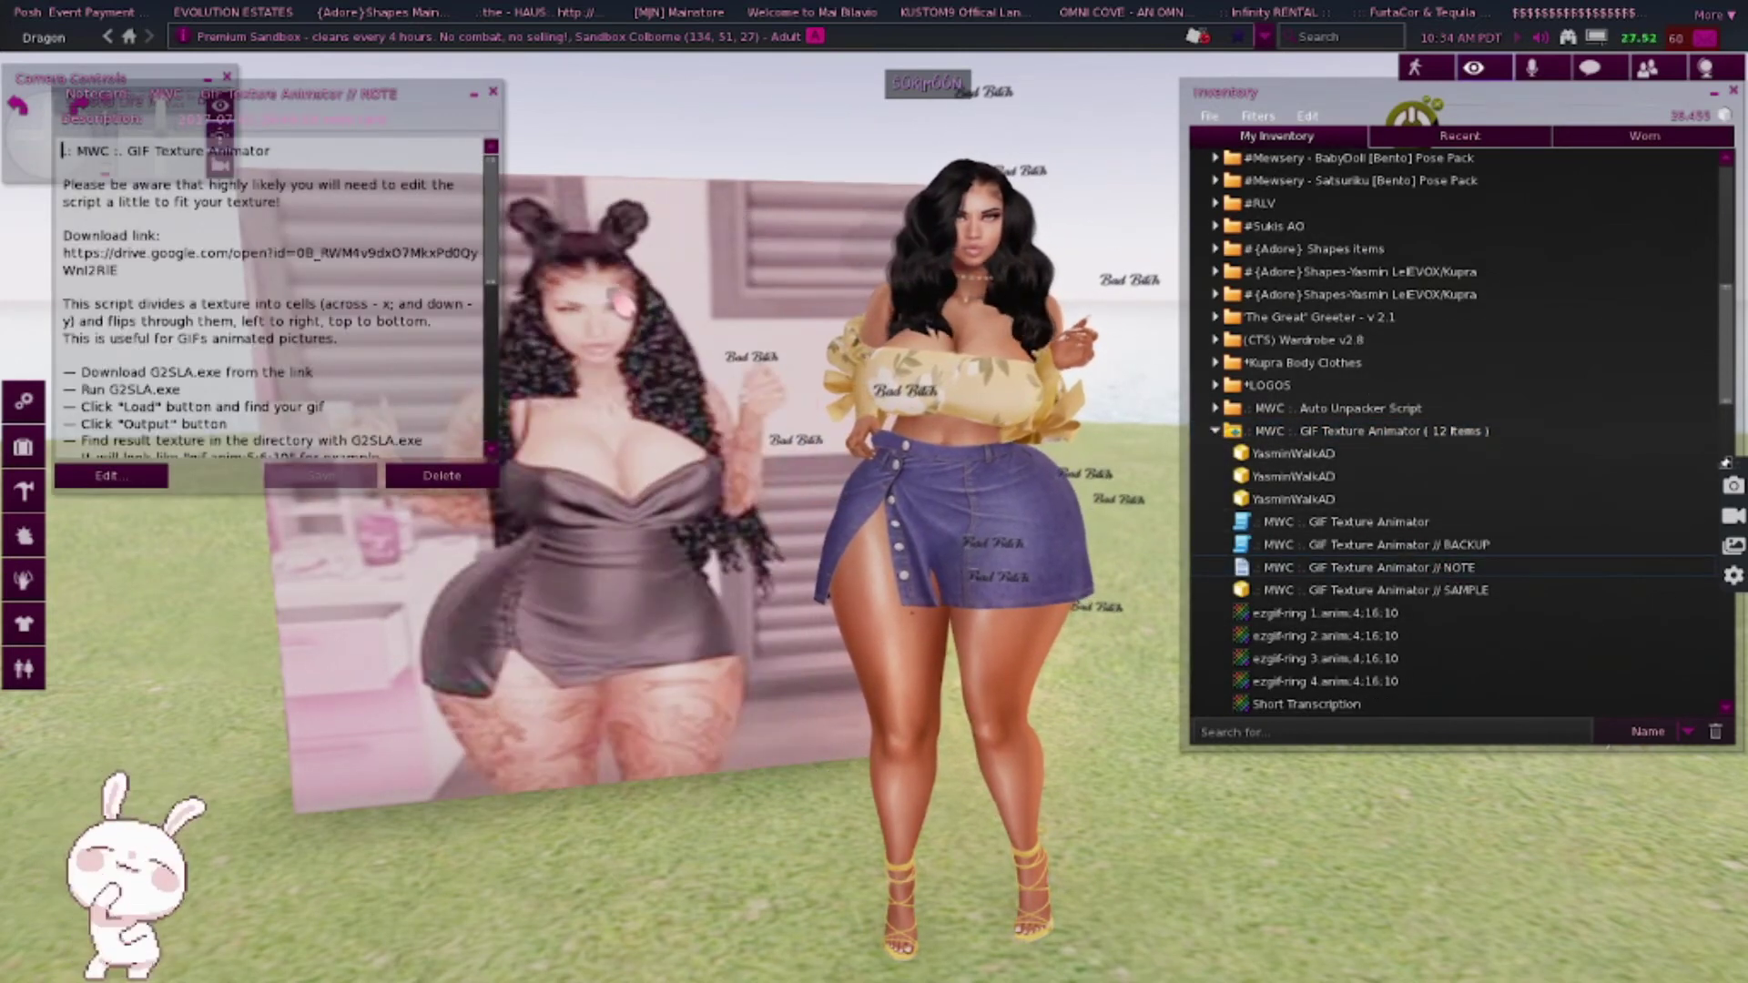
- Edit the in-world picture board and move it aside, behind the avatar's other side, clear of the notecard
right_click(614, 314)
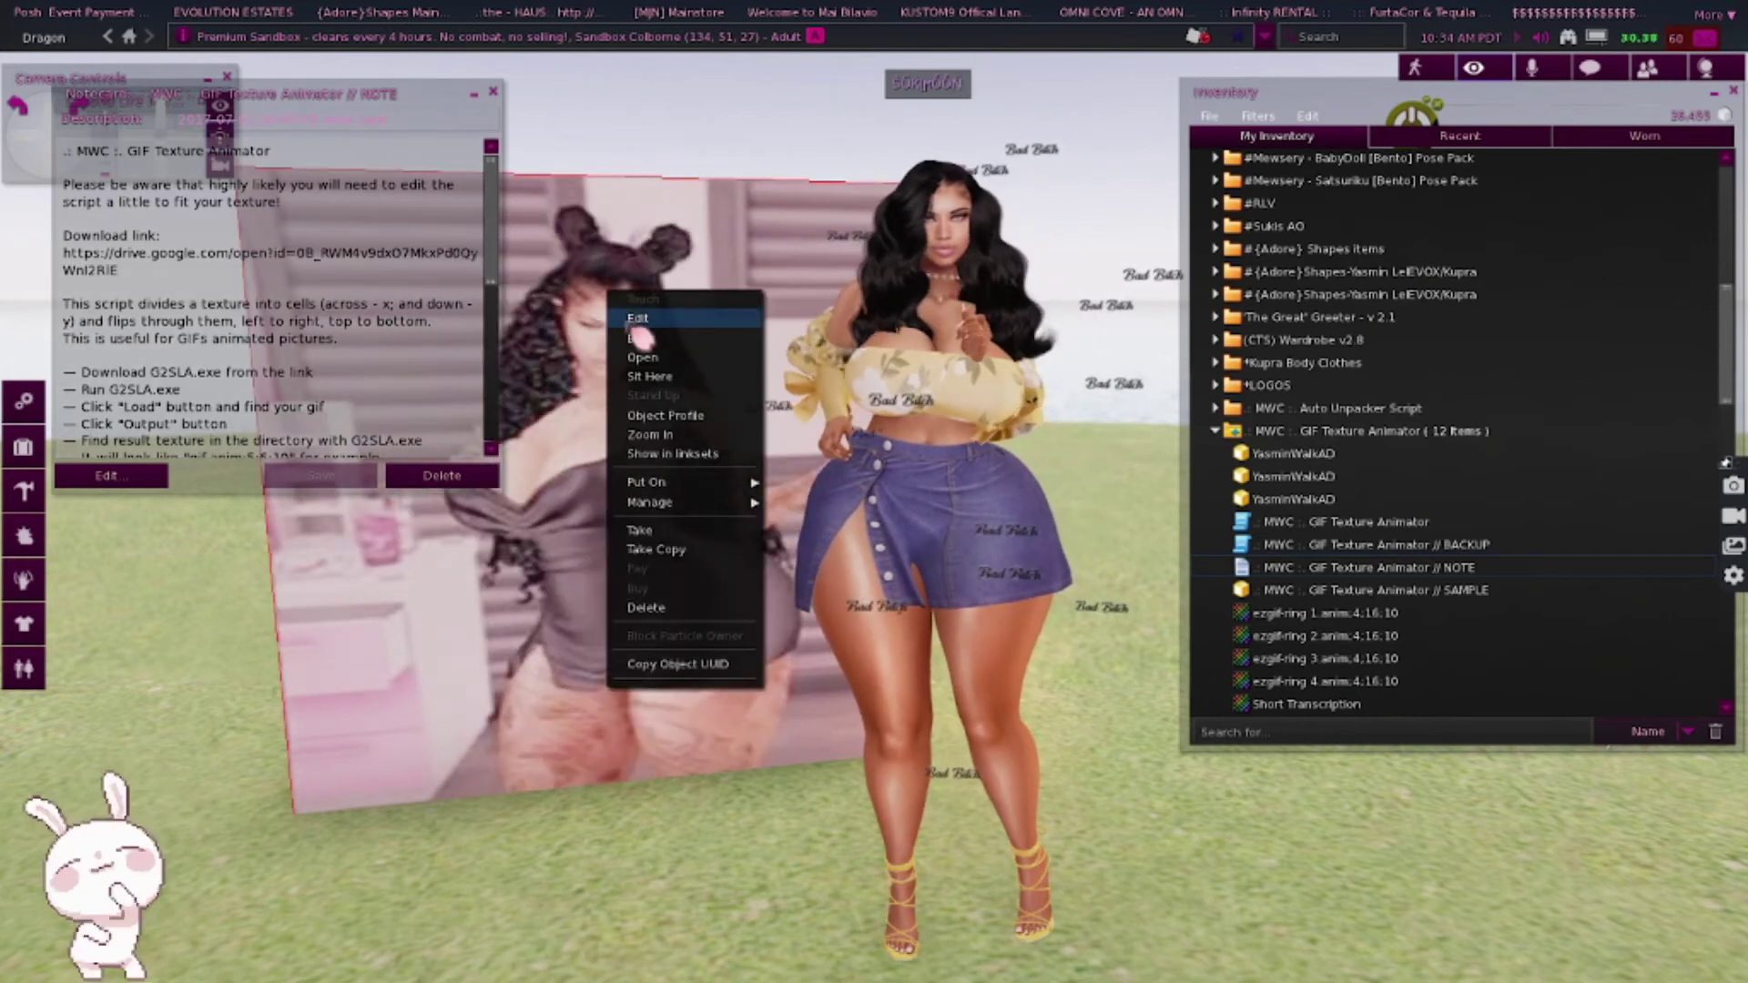
left_click(642, 320)
left_click_drag(681, 499, 1401, 543)
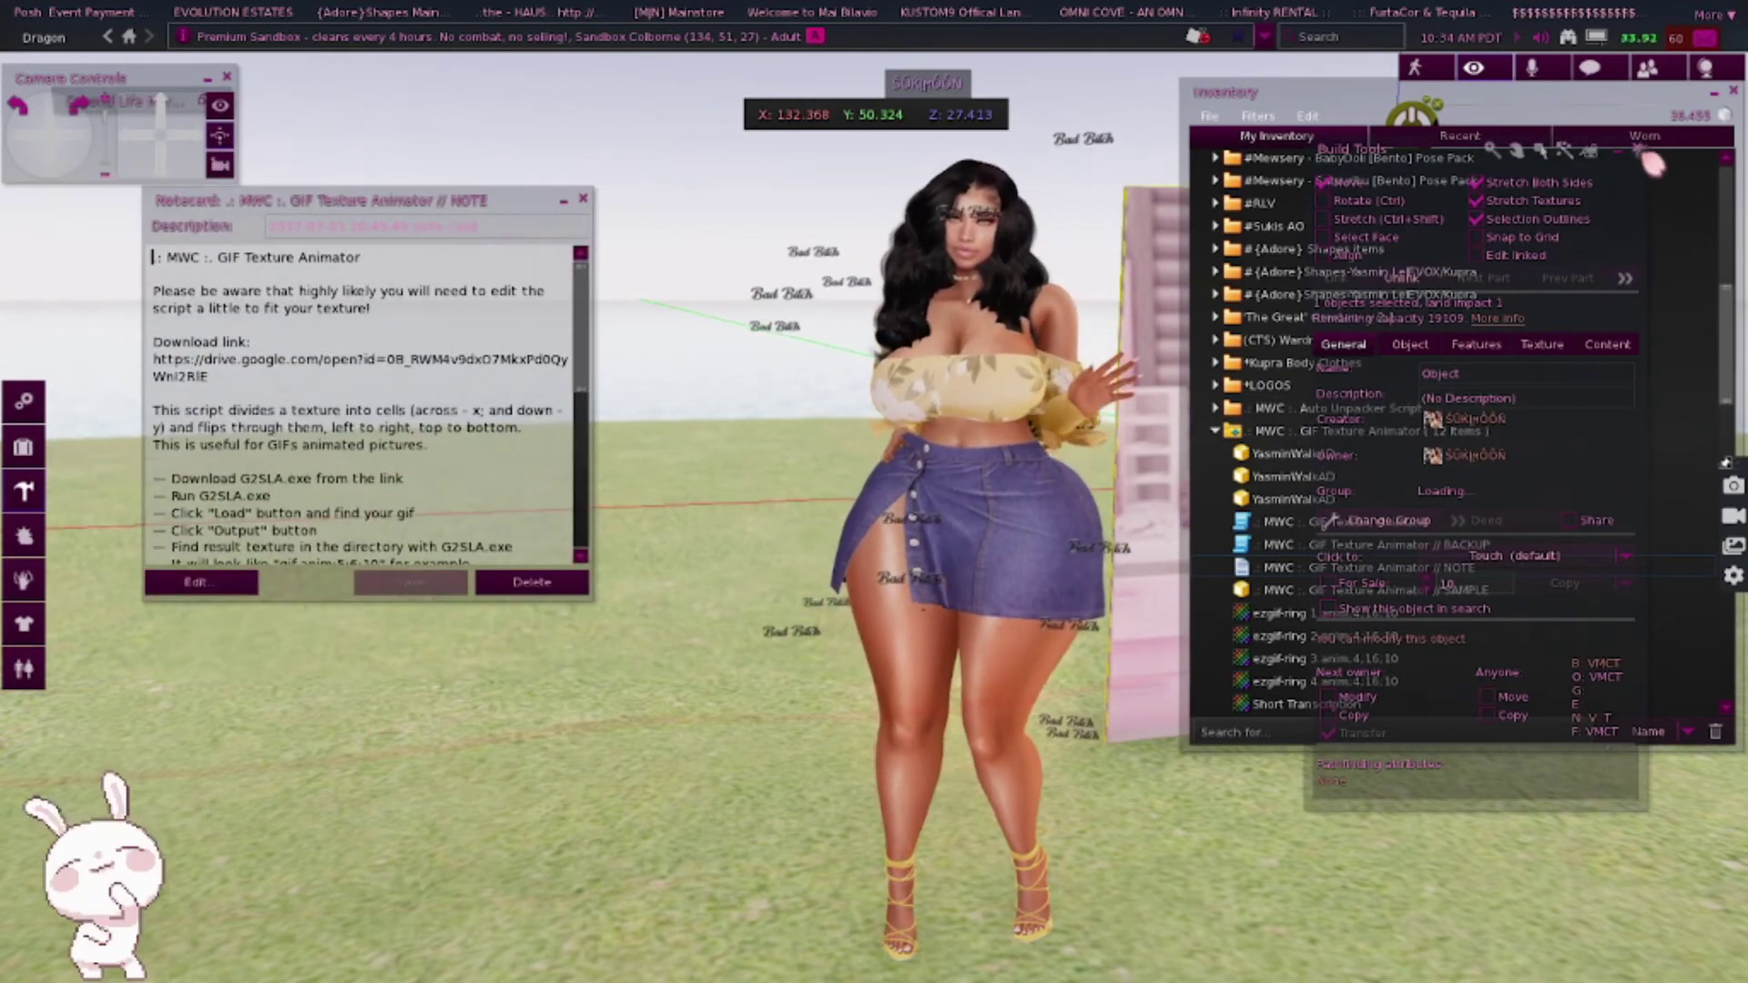
- Copy the Google Drive download link from the GIF Texture Animator notecard
left_click(301, 378)
left_click_drag(300, 378, 153, 359)
key("ctrl+c")
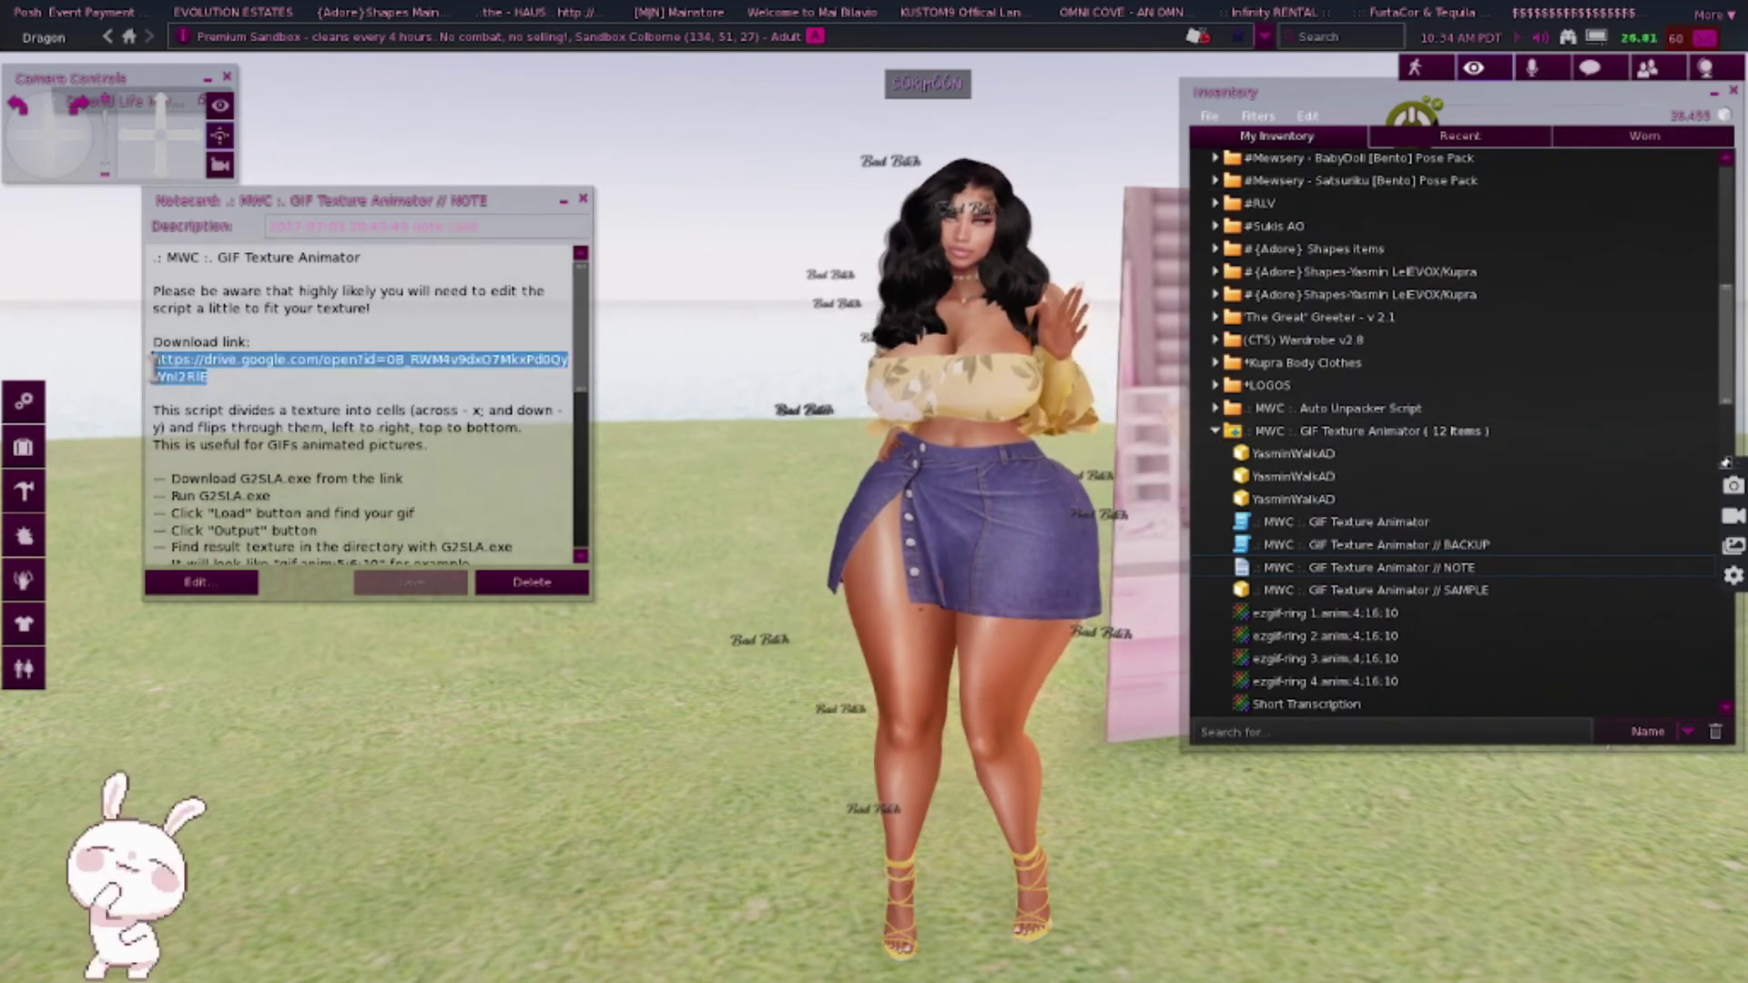
right_click(185, 358)
left_click(202, 382)
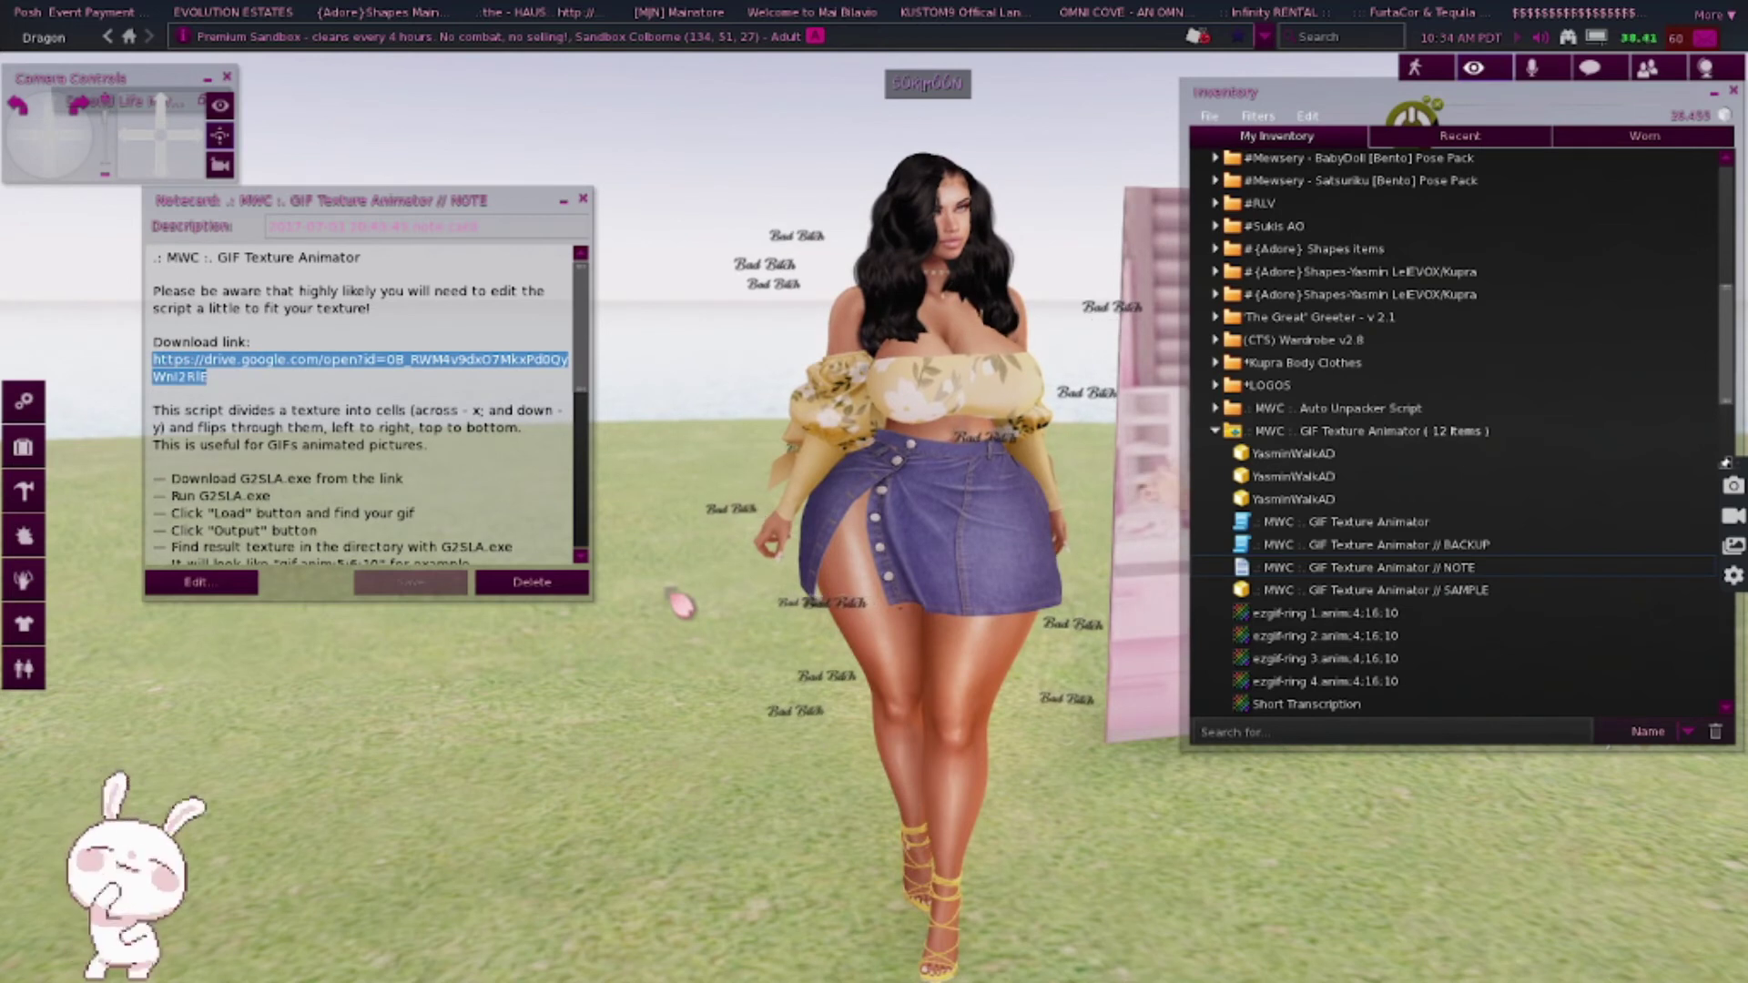
- Switch to the browser, open the copied link in place of the screenrec.com page and download gif_2_SL_animation_v0.6.exe
key("super")
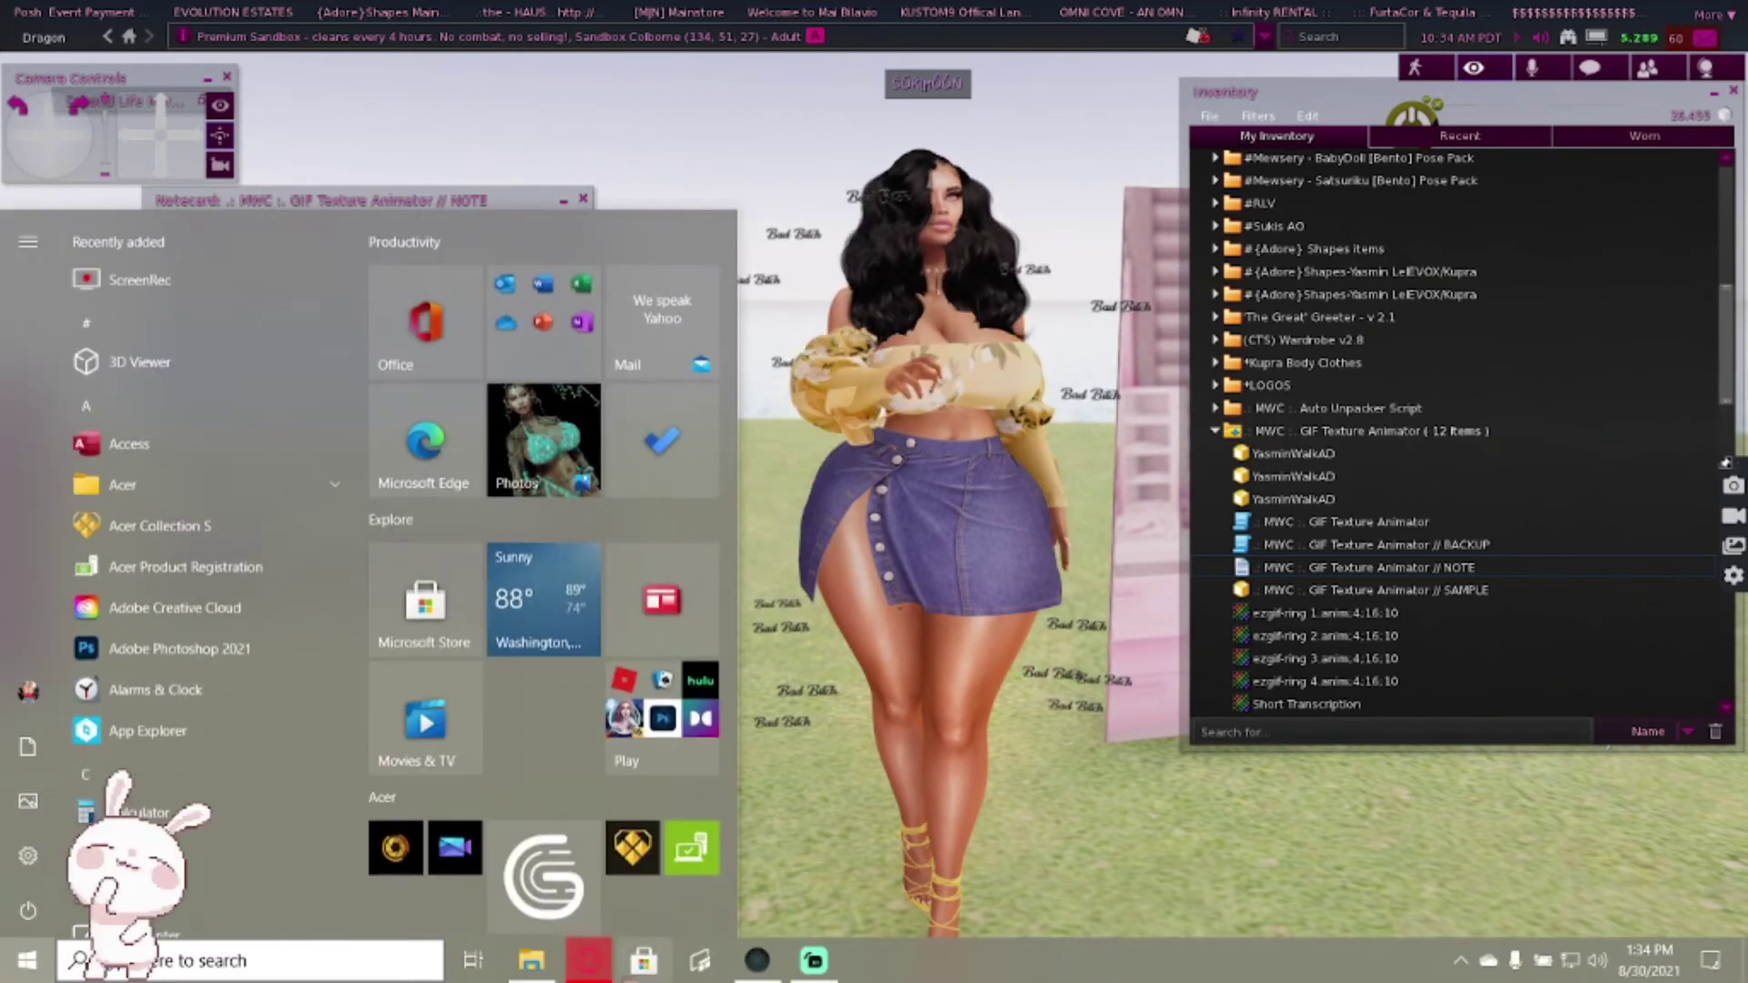
left_click(588, 961)
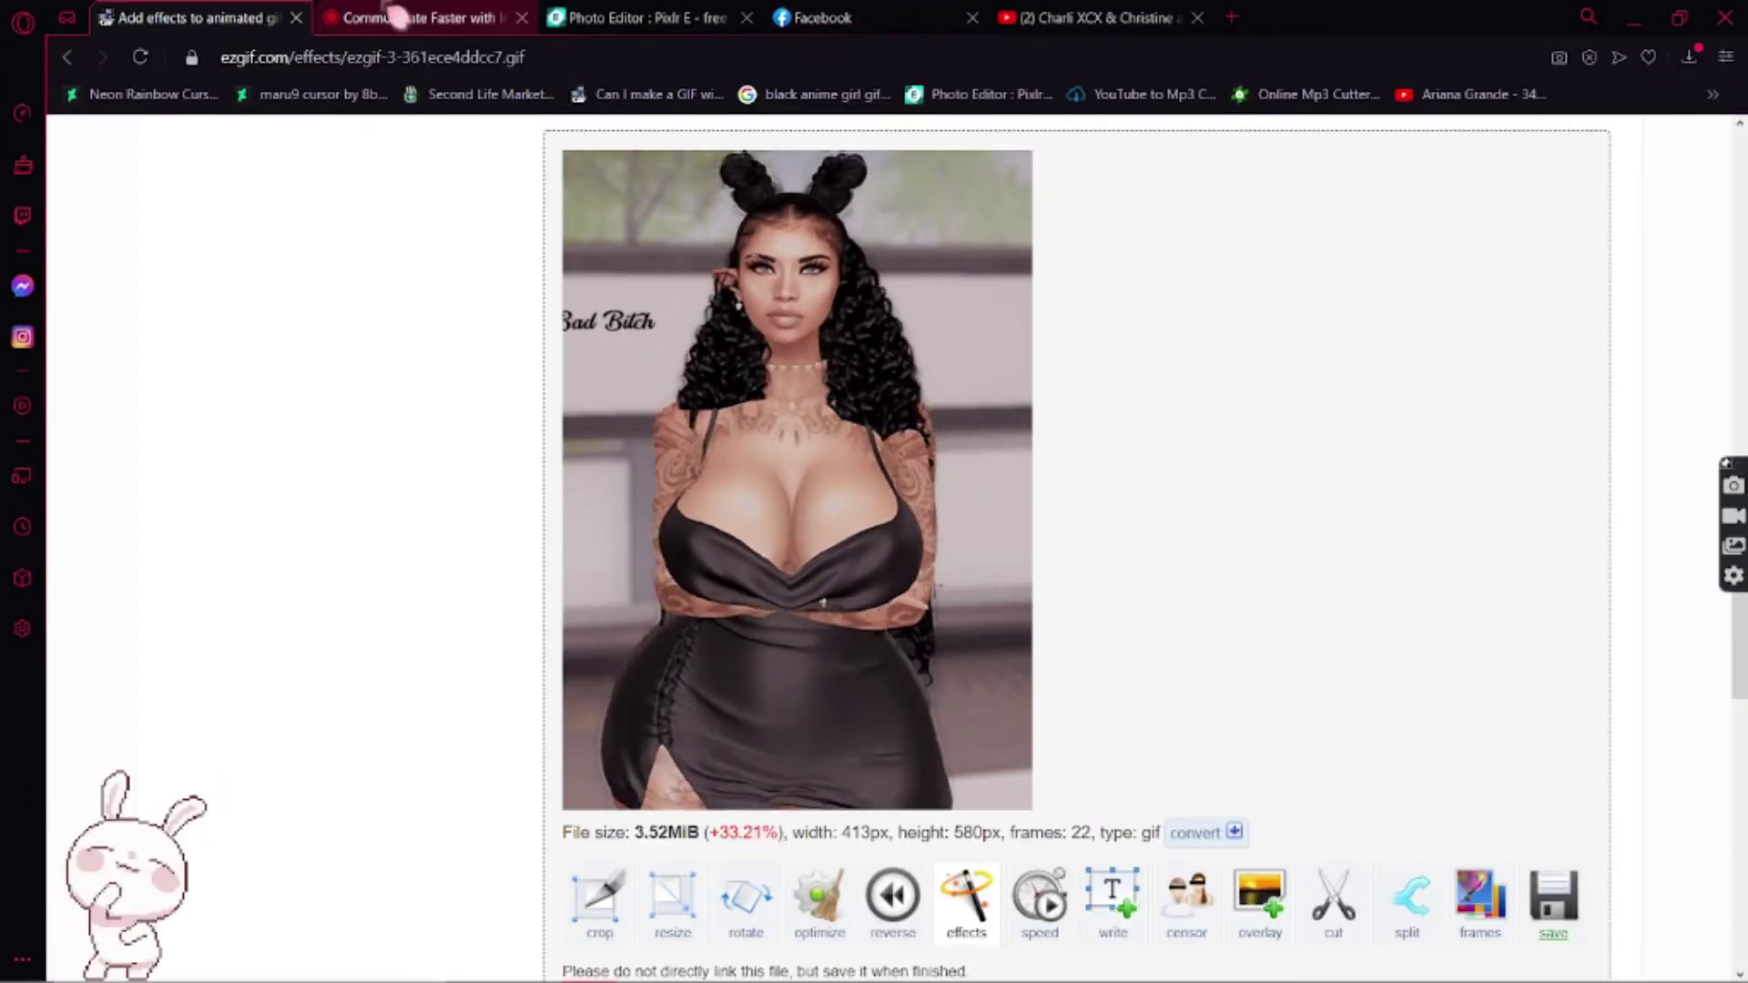
left_click(409, 17)
left_click(416, 56)
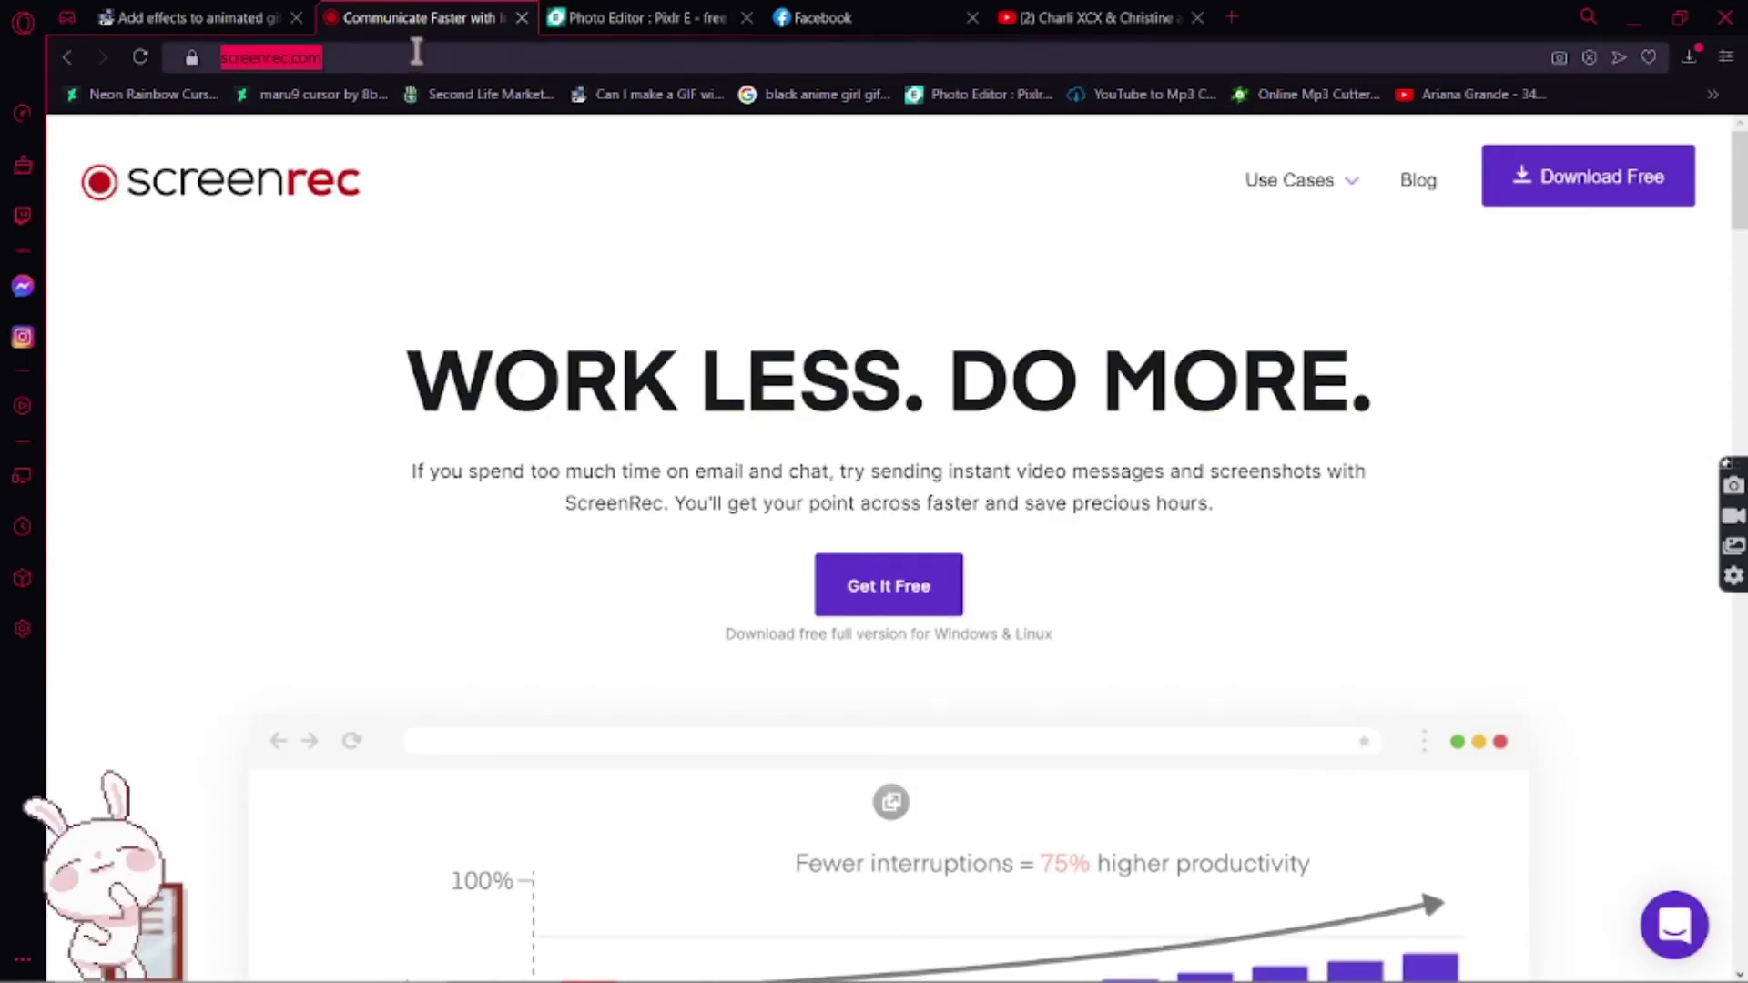
key("BackSpace")
key("ctrl+v")
key("Return")
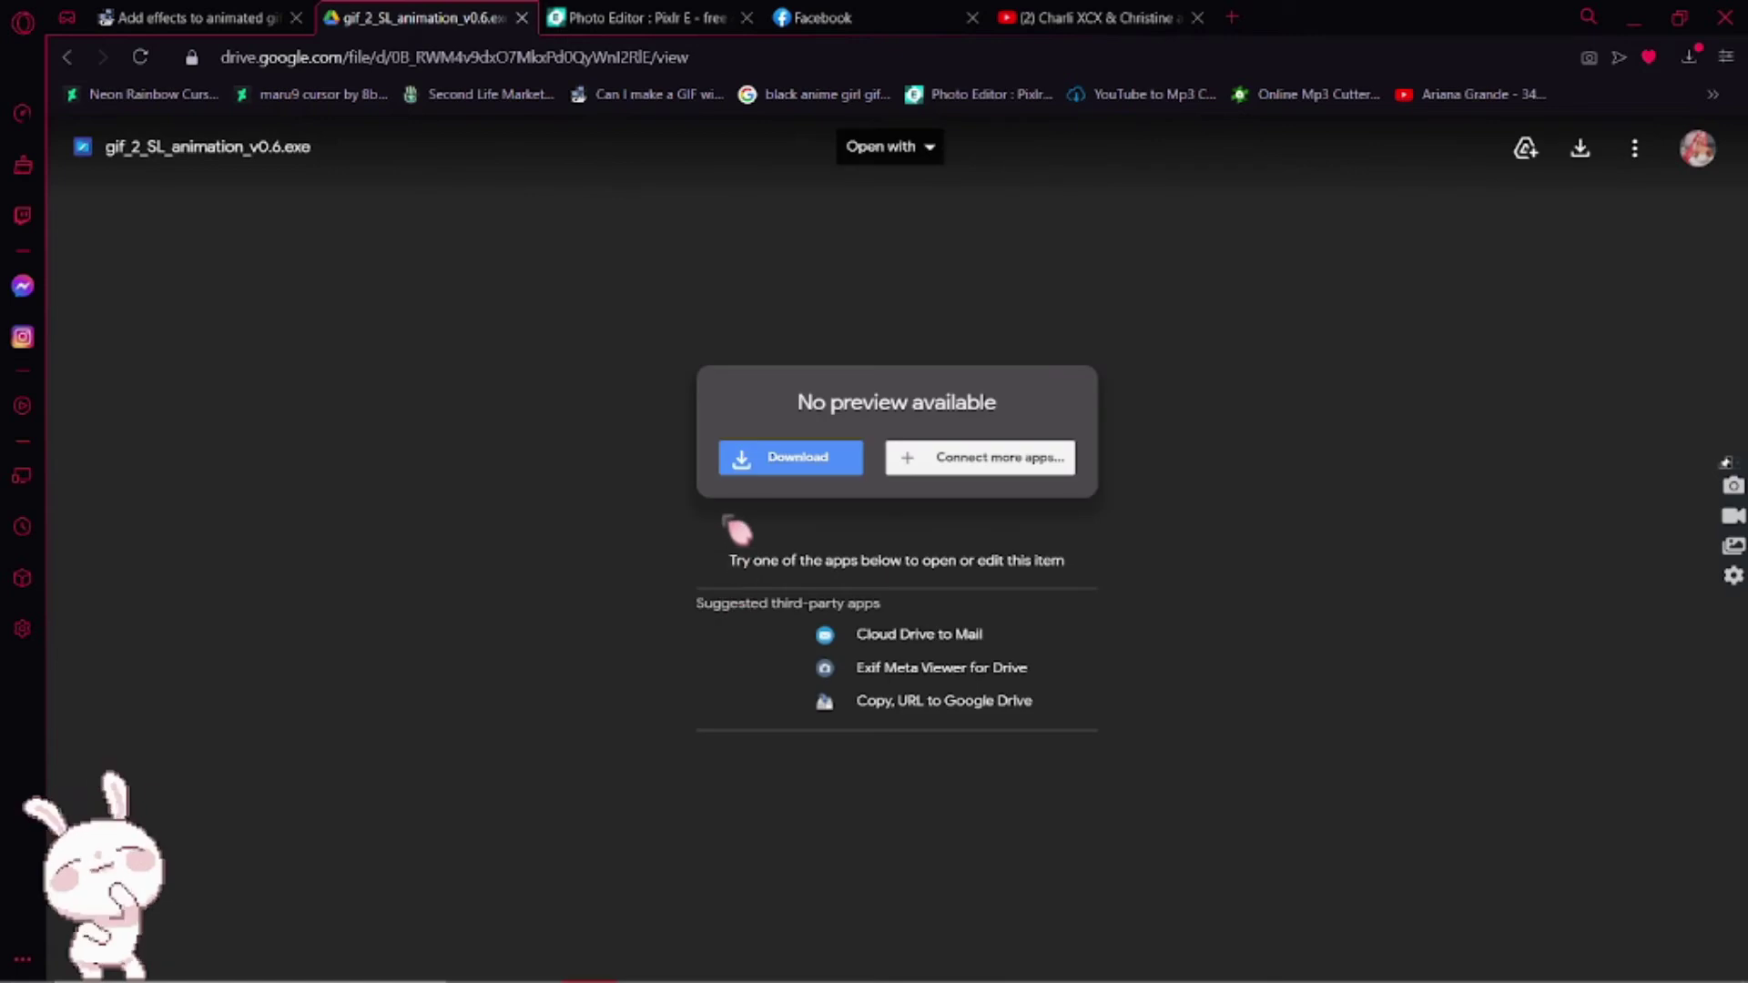
left_click(786, 459)
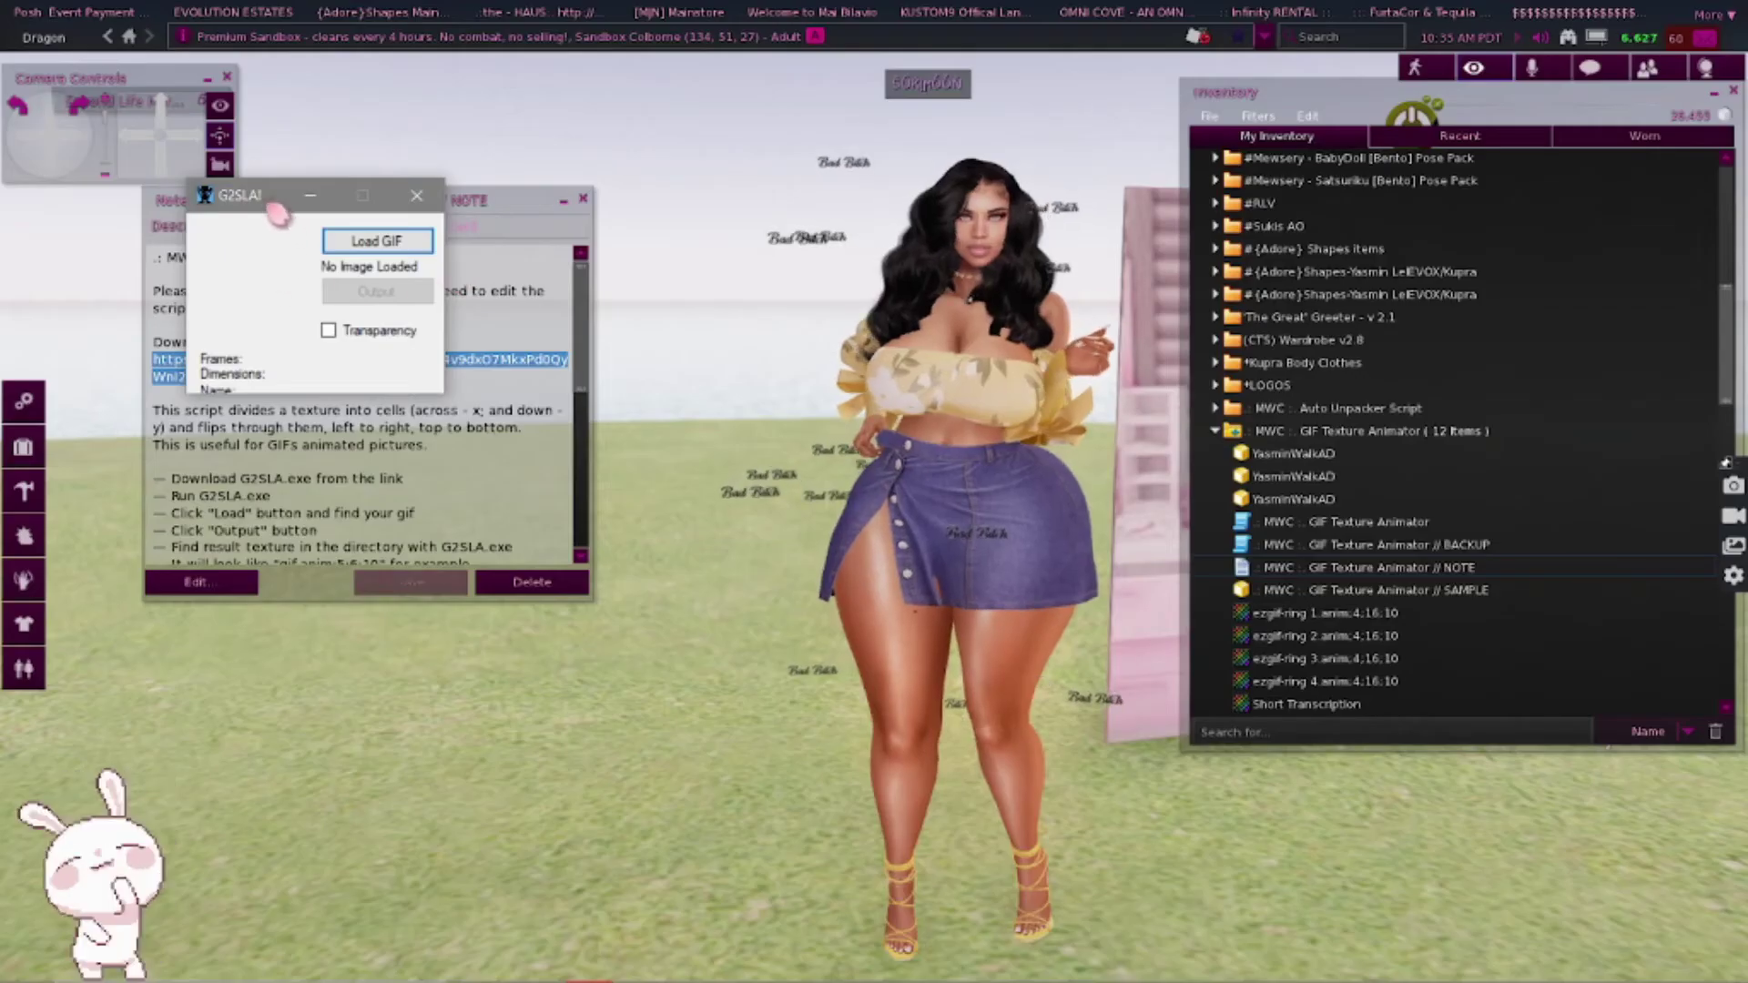
- Position the G2SLA! window over the notecard and load the ezgif.com-gif-maker GIF from the Pictures folder
left_click_drag(277, 212, 542, 299)
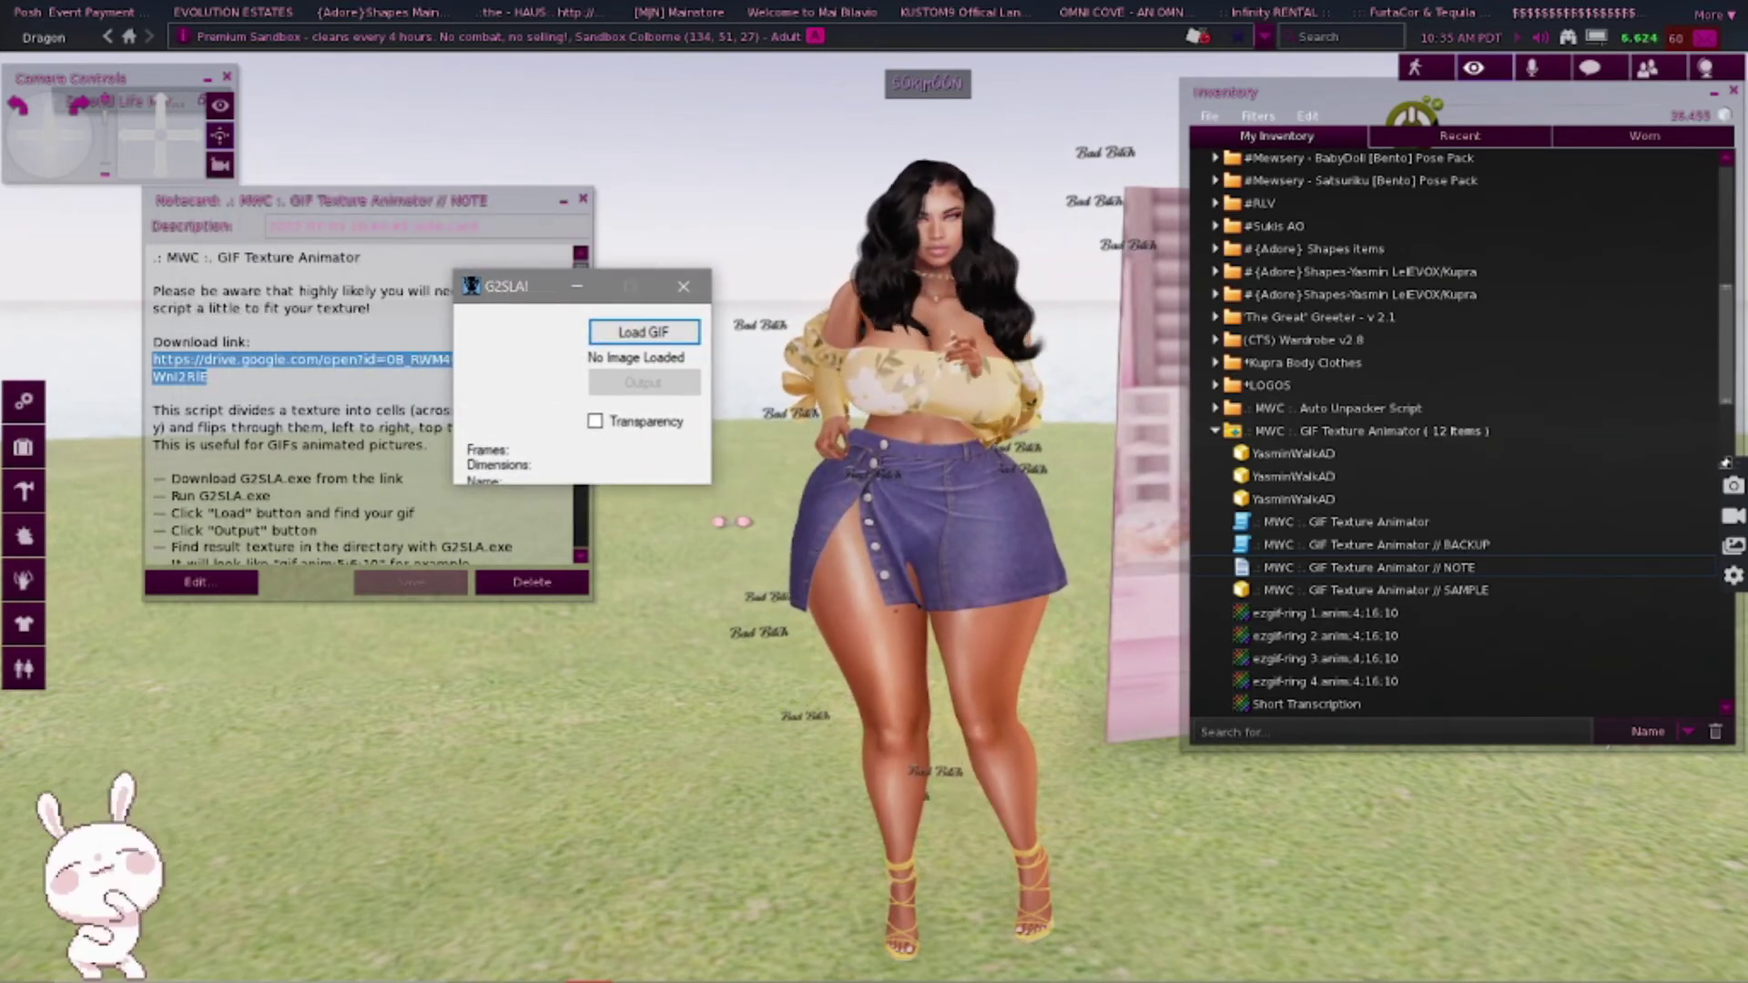
left_click_drag(550, 292, 514, 302)
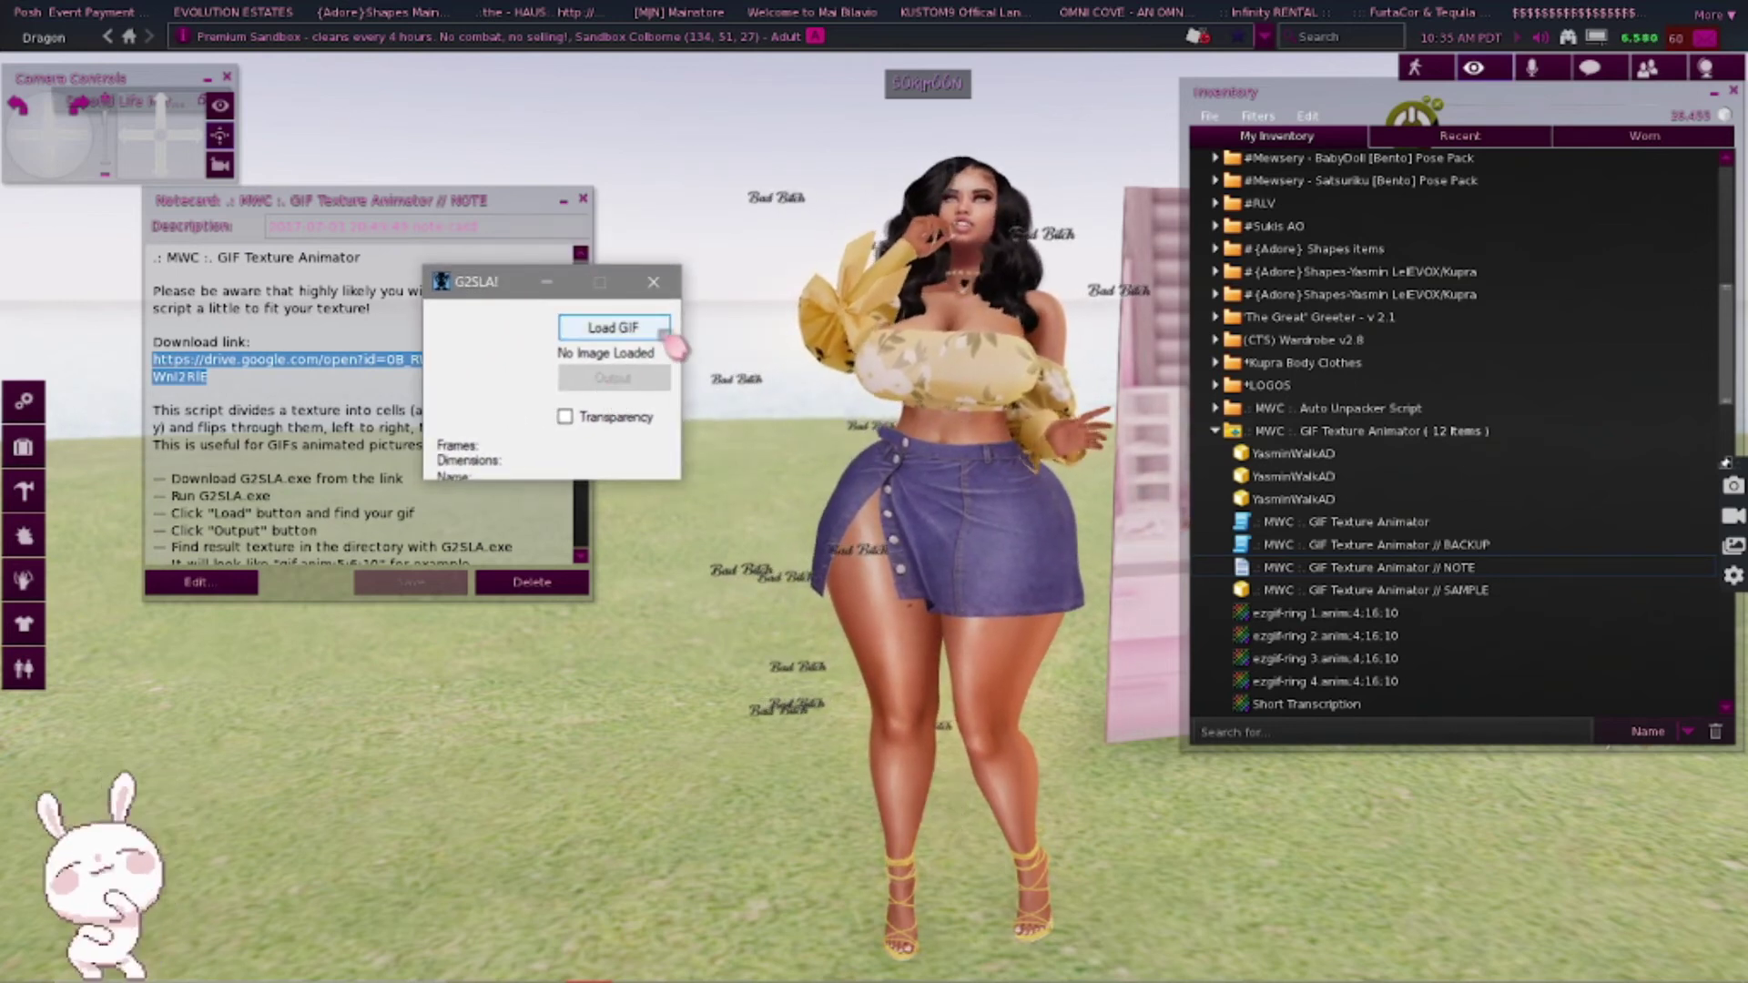
left_click(719, 569)
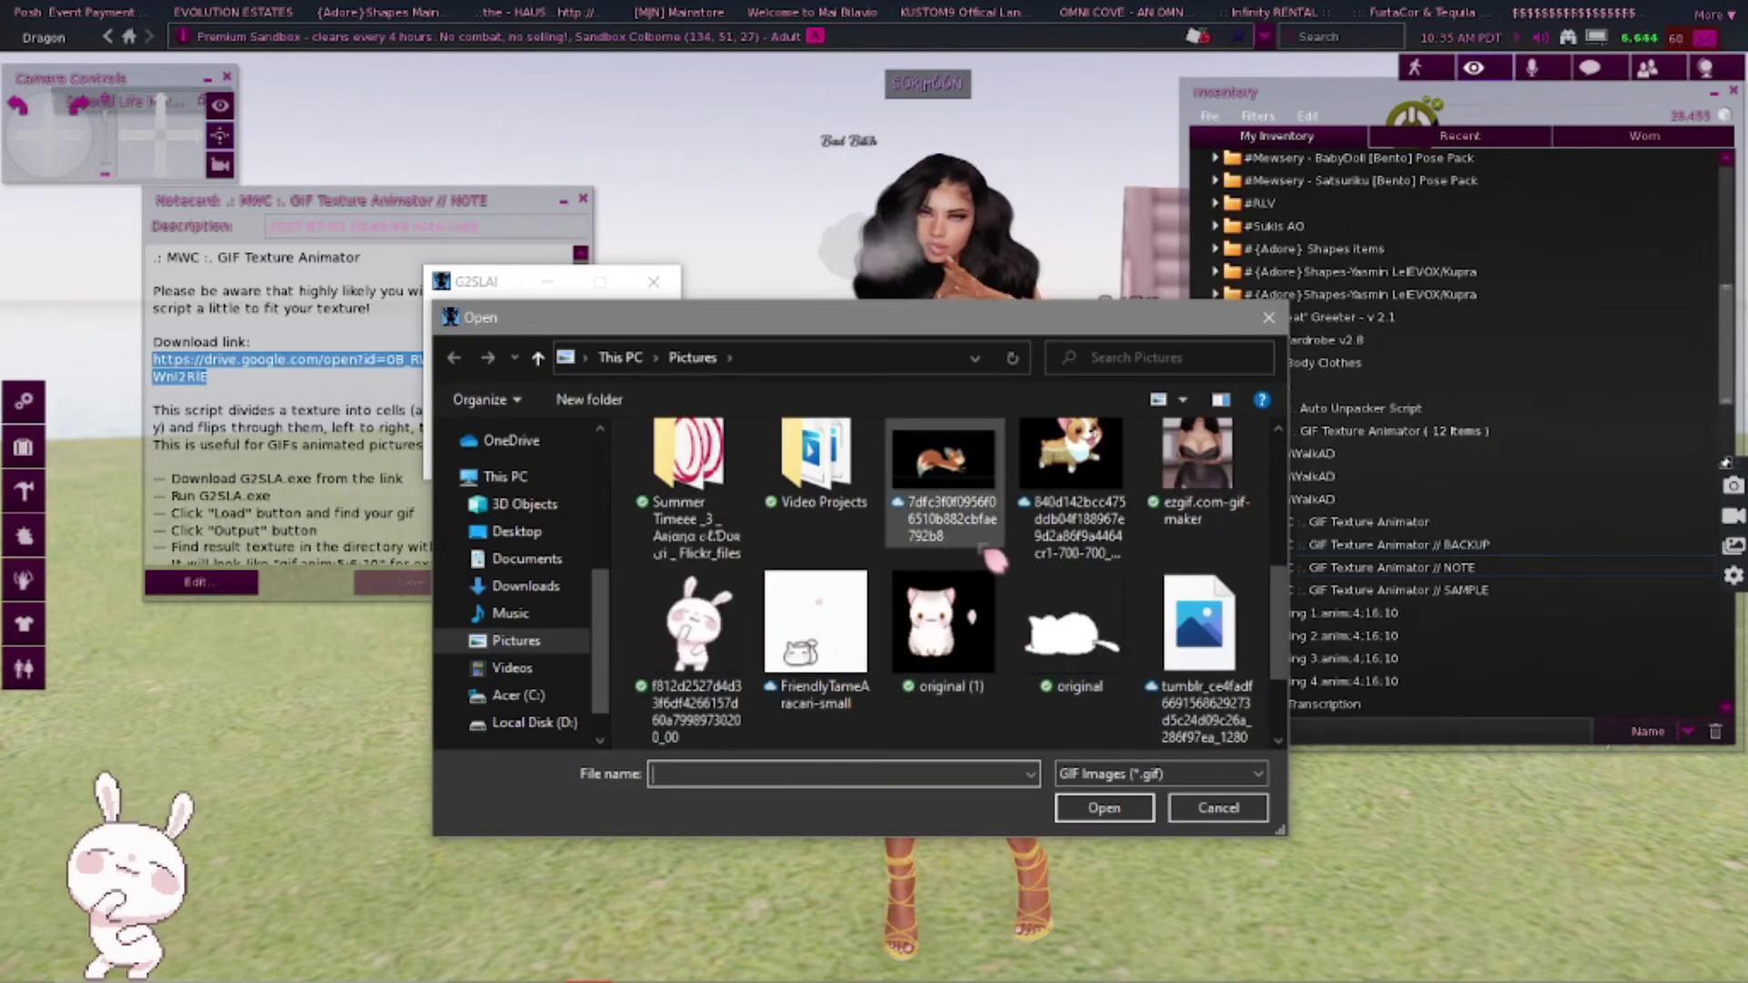
scroll(995, 561, "down", 2)
scroll(1001, 573, "up", 5)
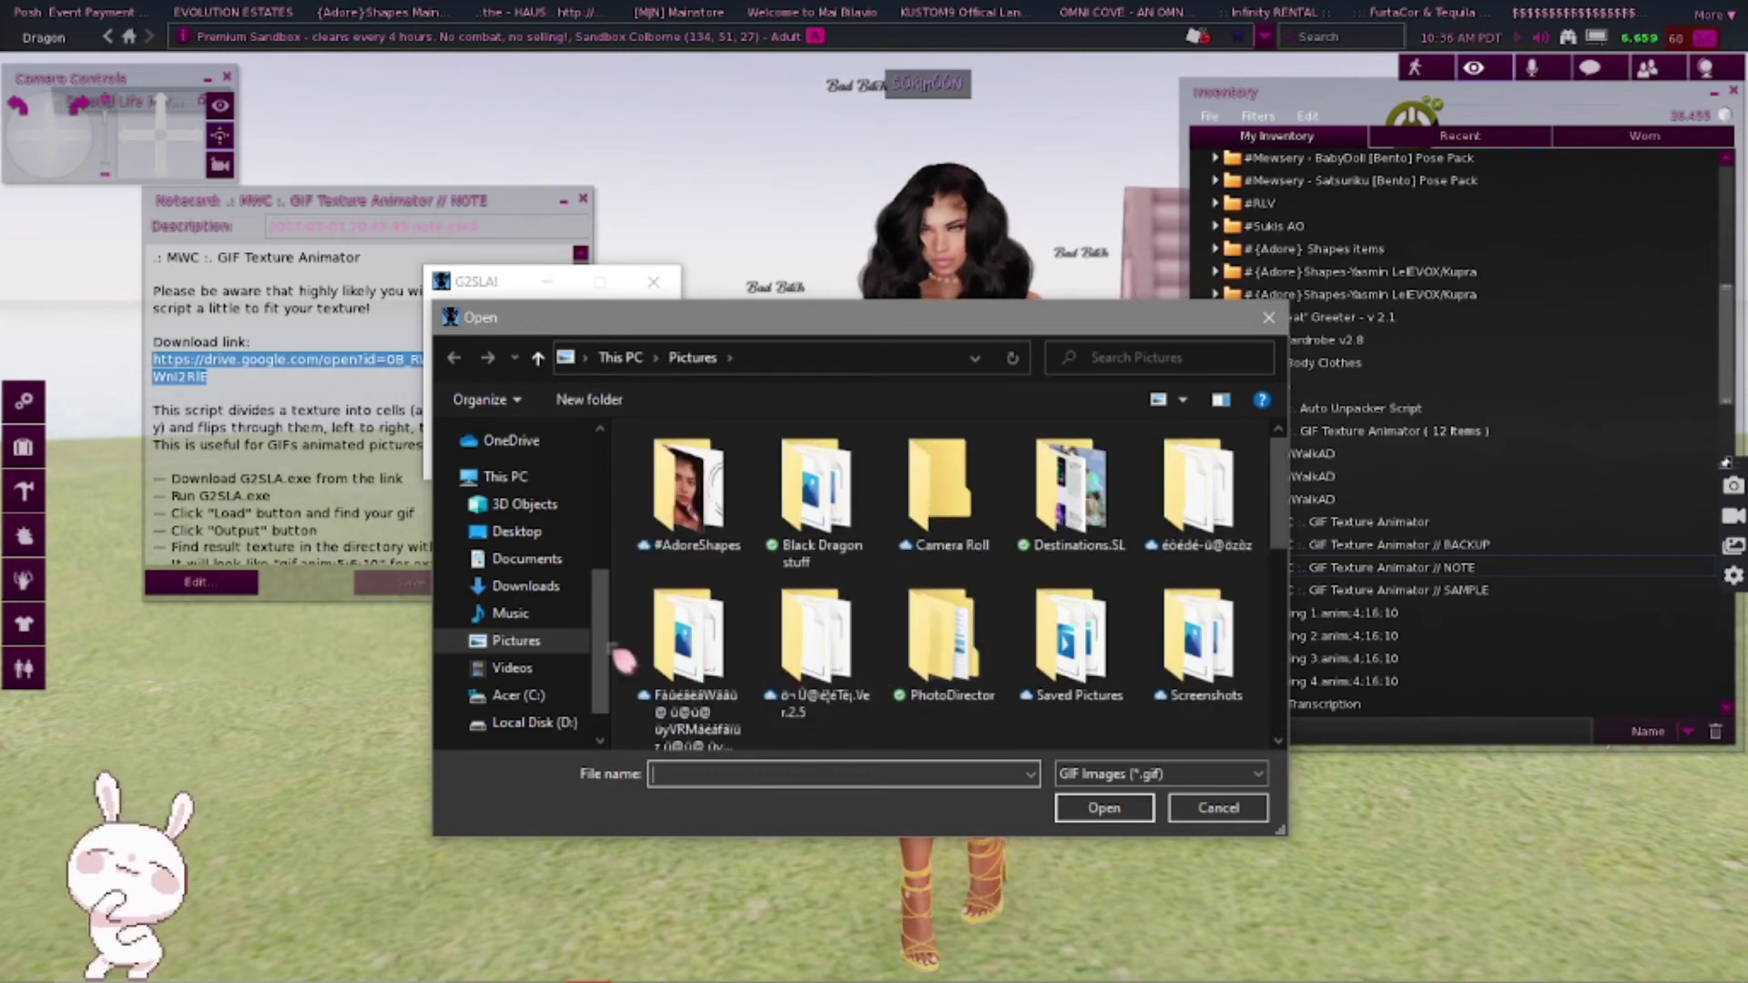
left_click(512, 669)
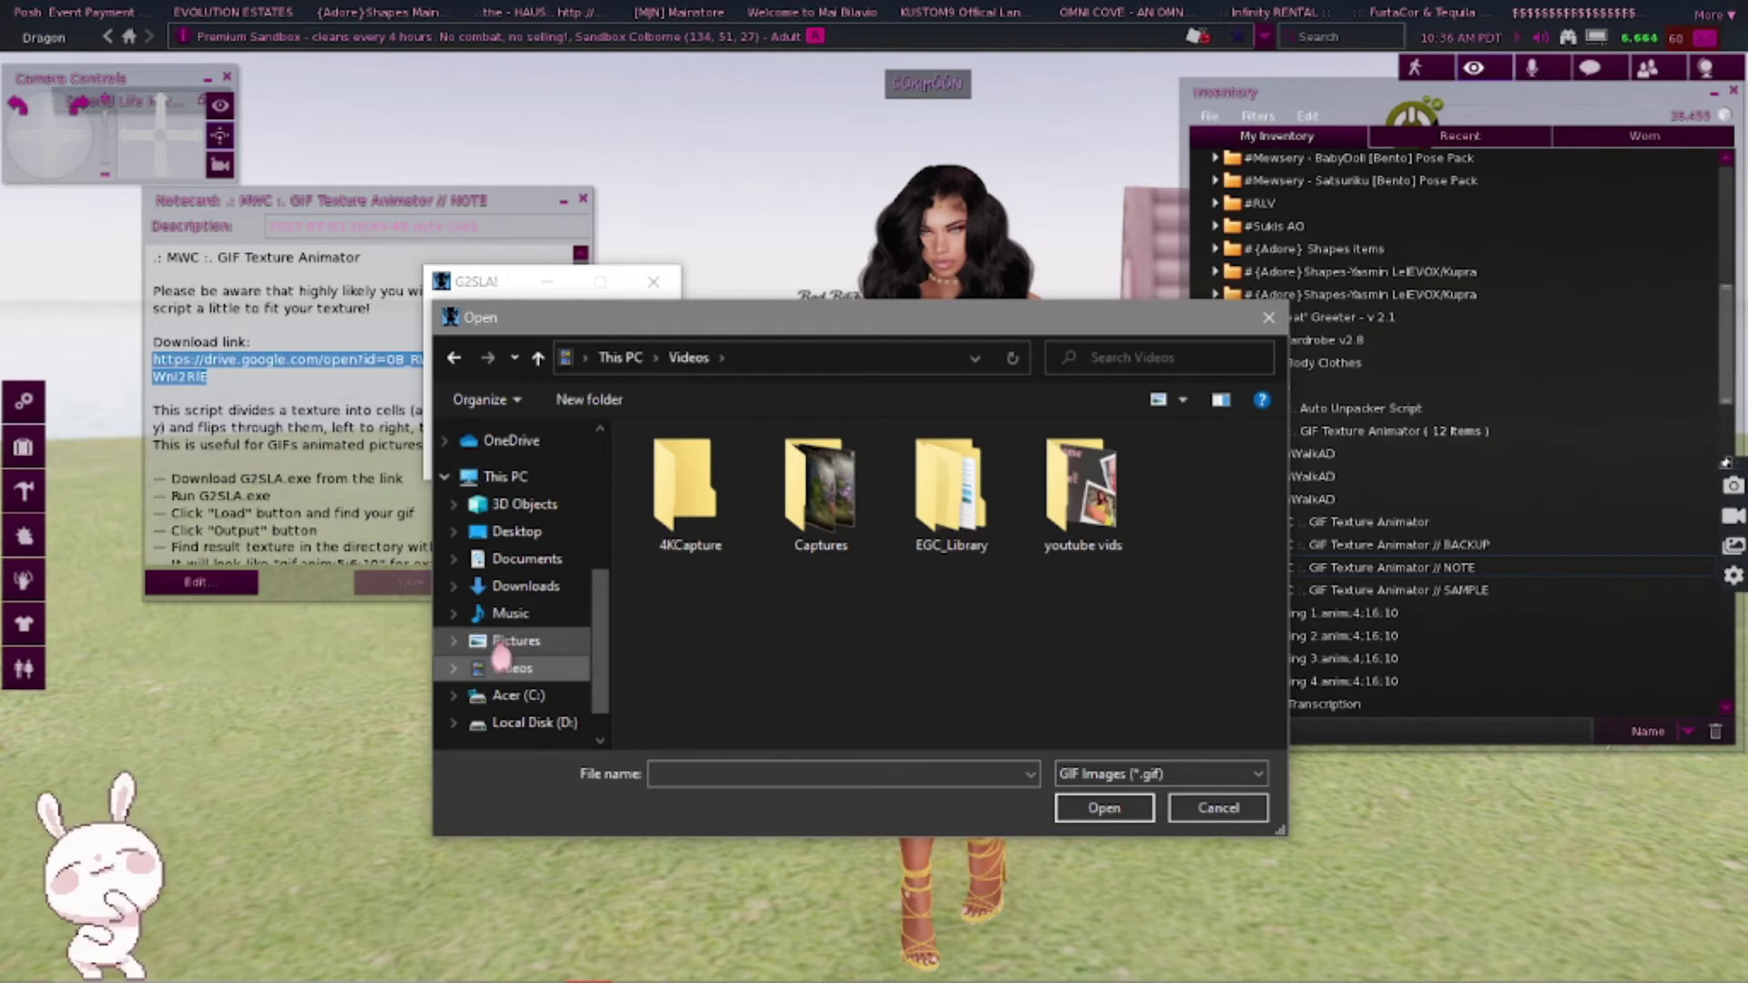
left_click(515, 640)
scroll(1145, 587, "down", 3)
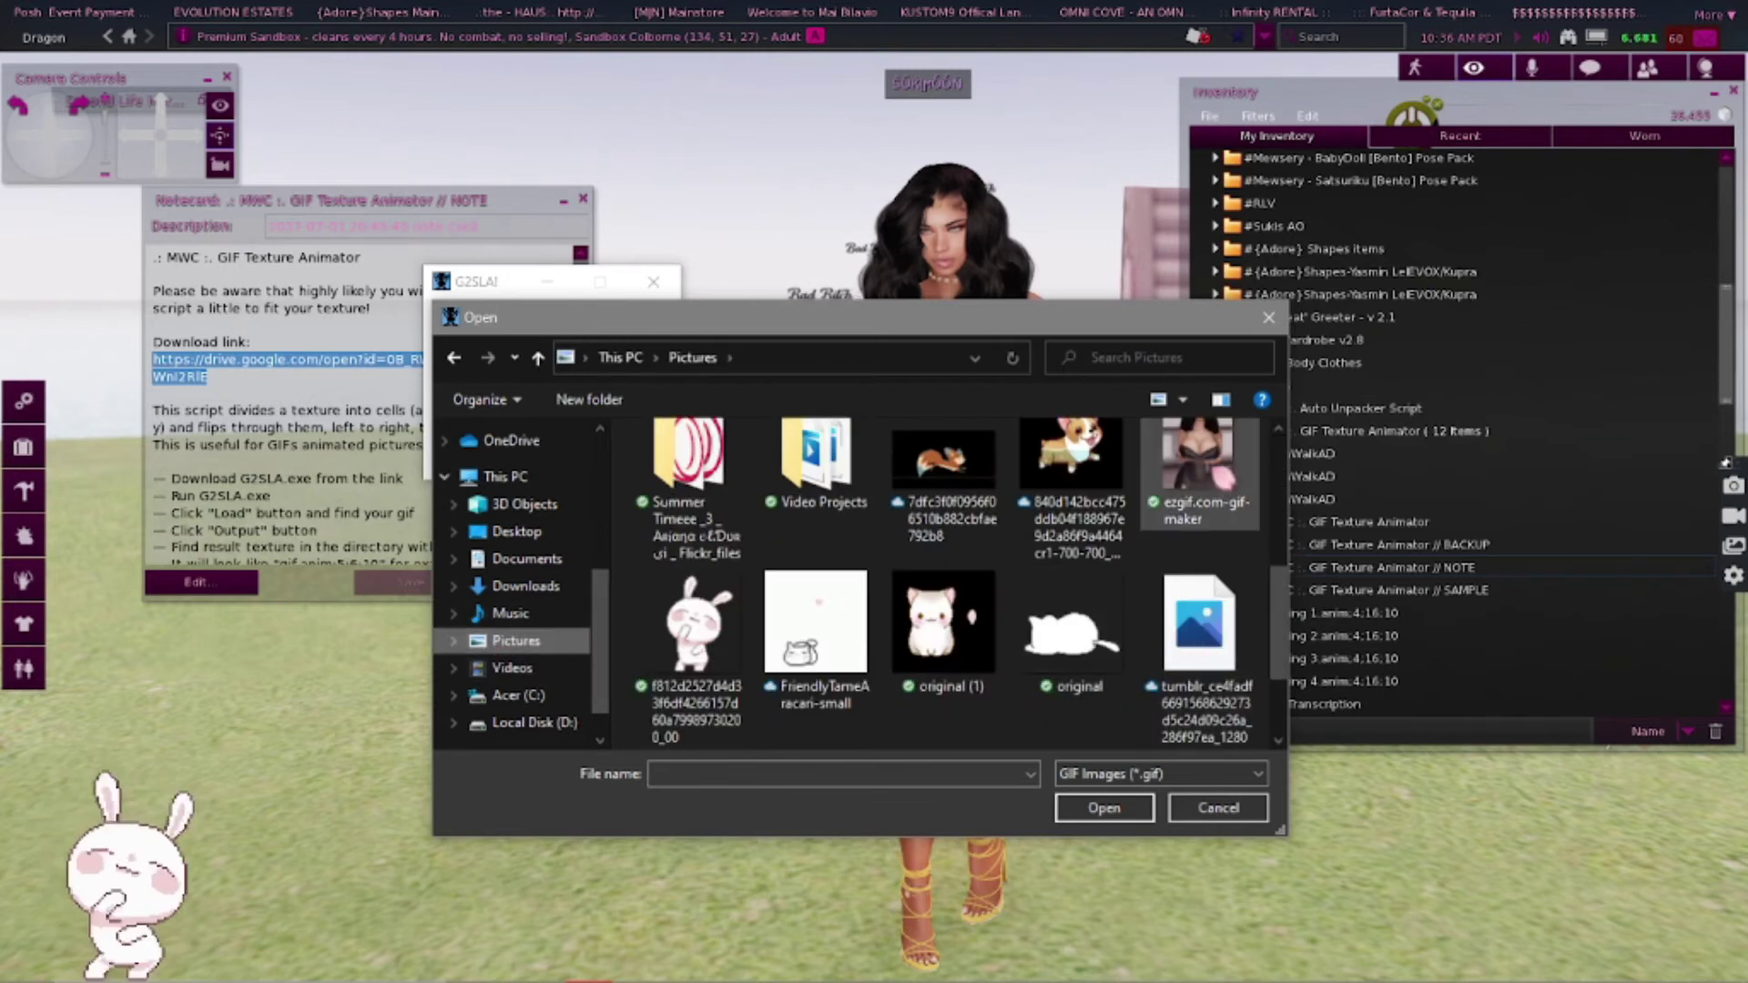
left_click(1197, 482)
left_click(1103, 807)
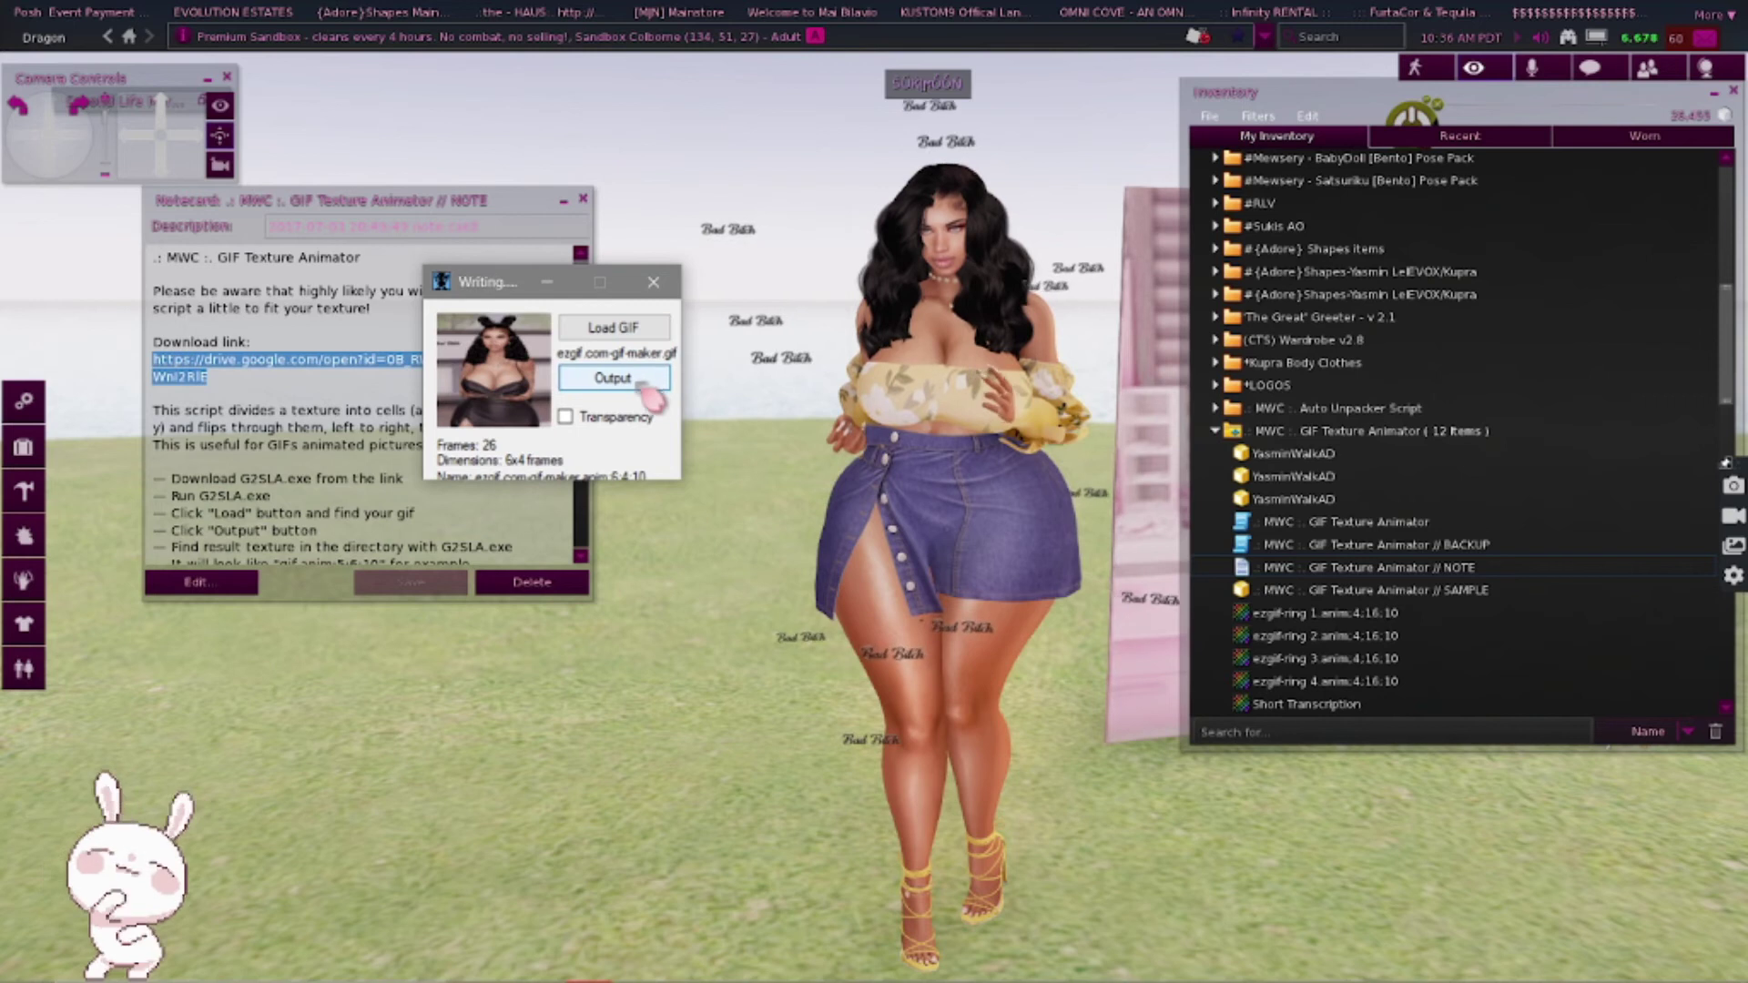
- Output the loaded GIF as a Second Life animation texture without transparency and move the completion message below the converter
left_click(628, 380)
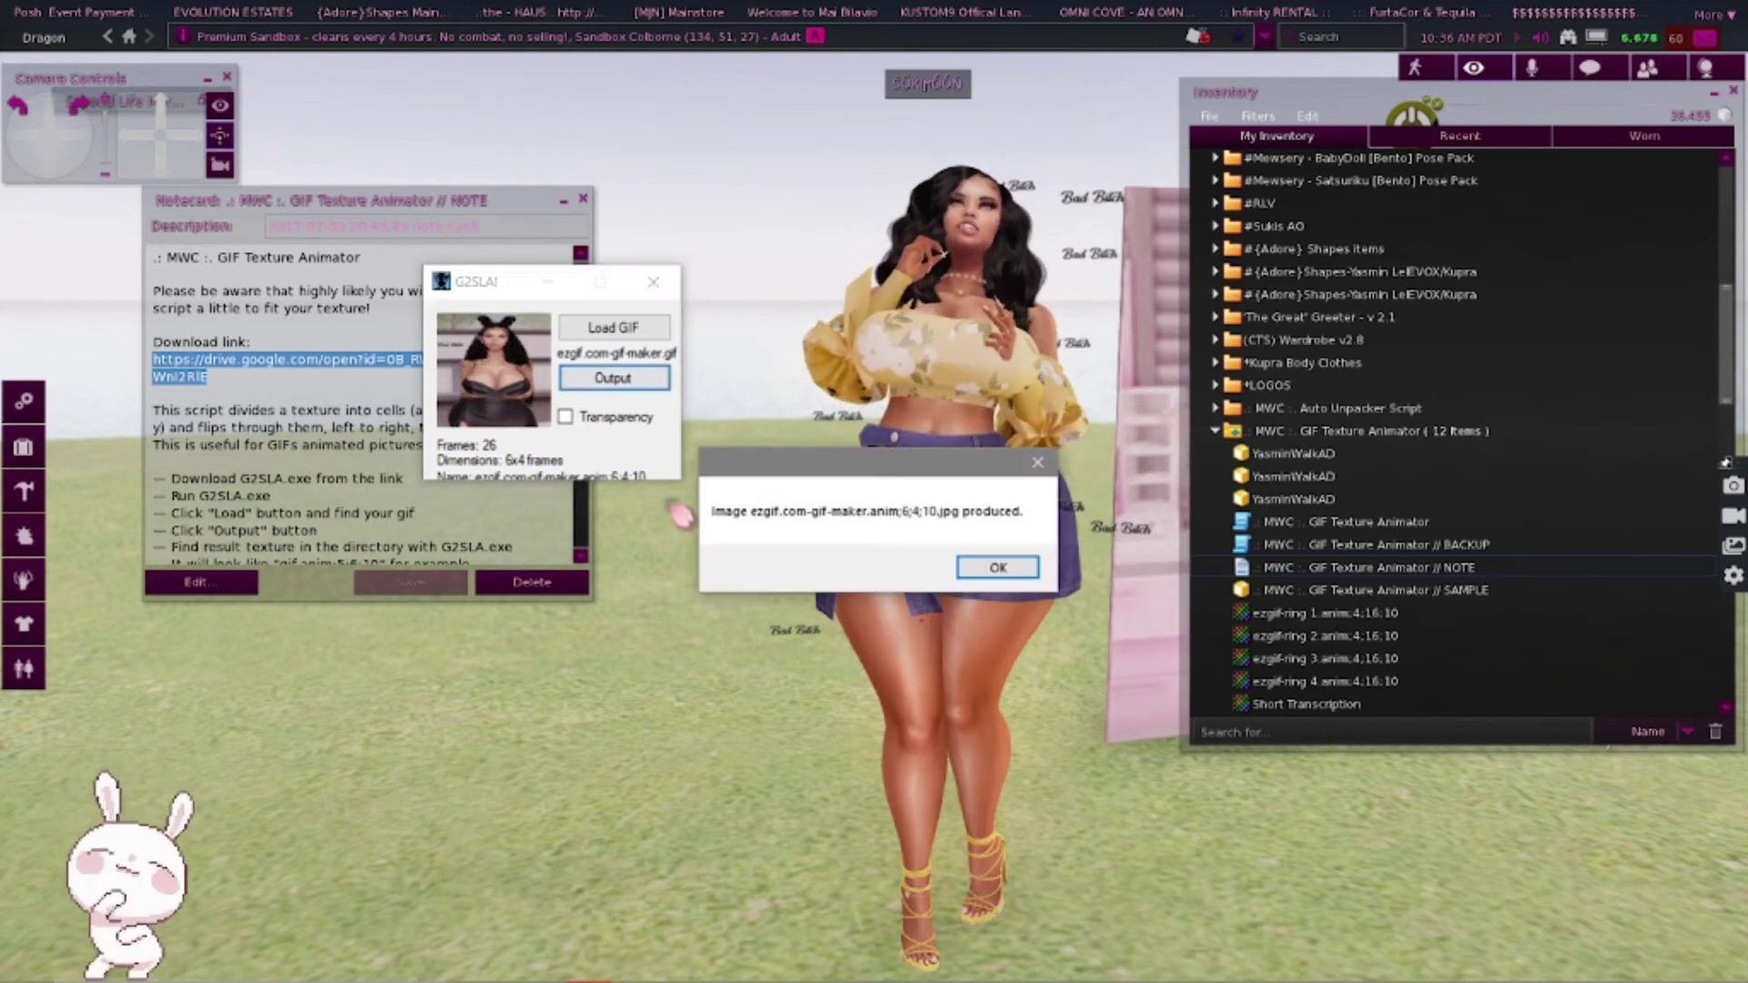
left_click_drag(869, 475, 643, 521)
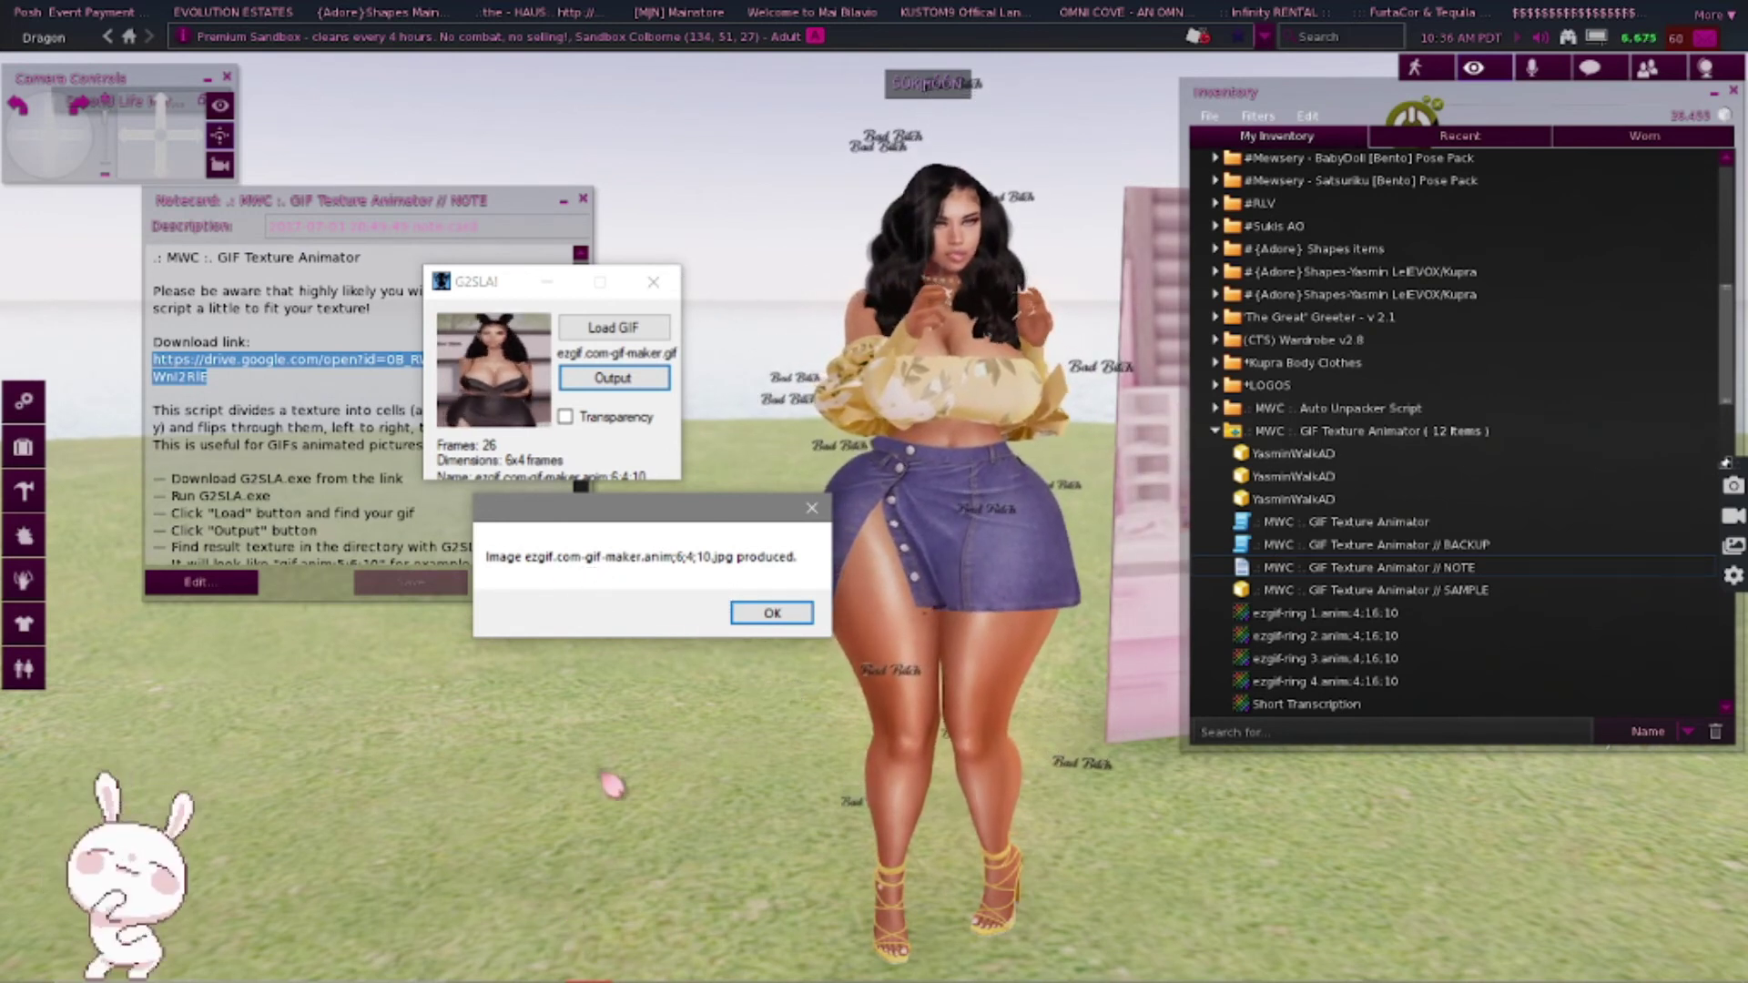
left_click_drag(605, 510, 350, 502)
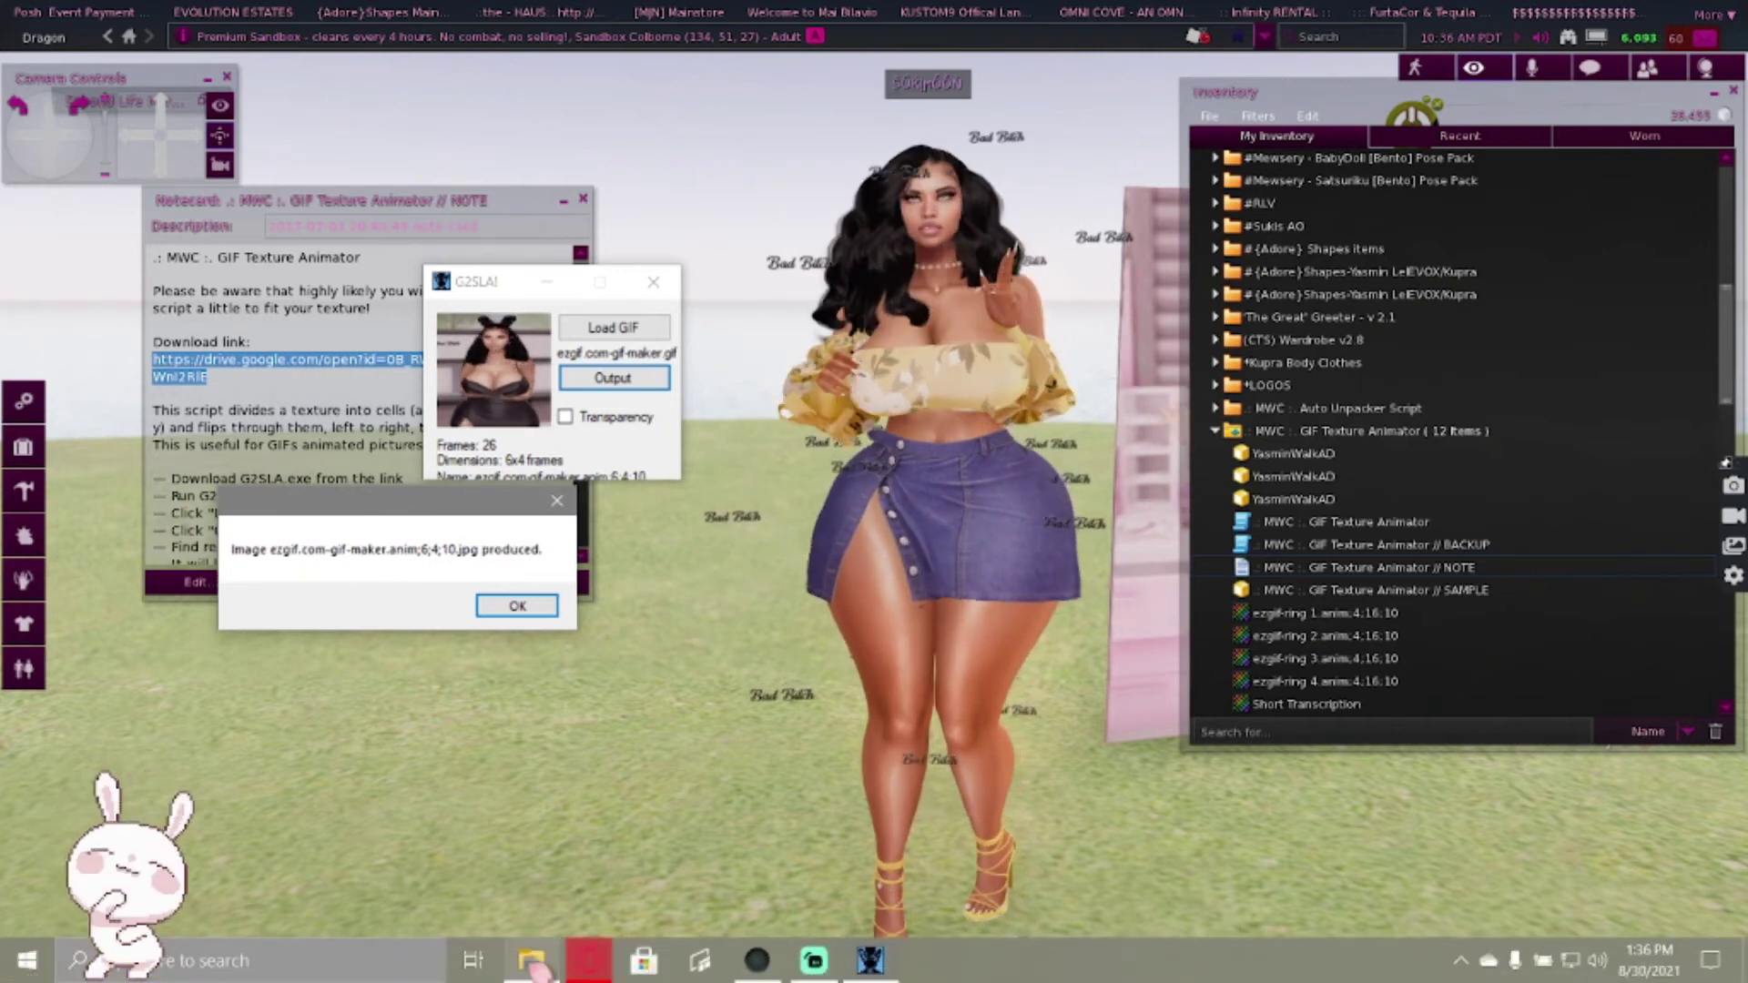
- Switch to File Explorer and search This PC for "anim;6;4" to locate the converted texture image
left_click(533, 963)
left_click_drag(544, 146, 1051, 126)
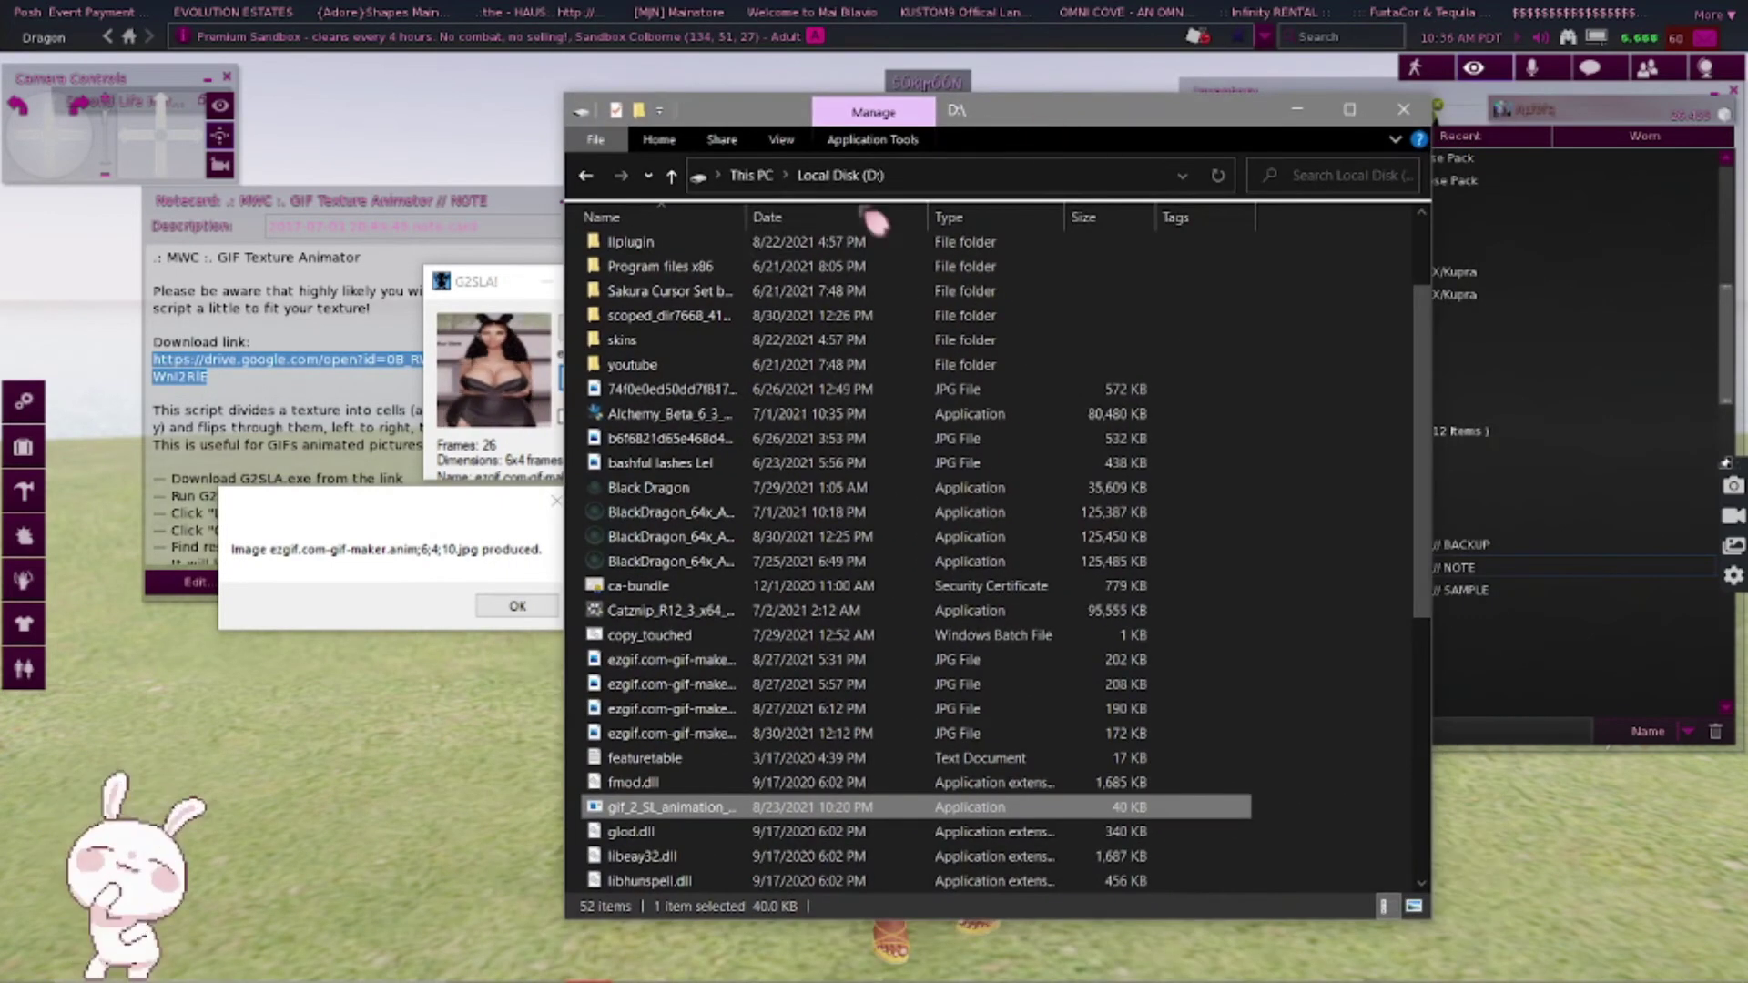
left_click(586, 176)
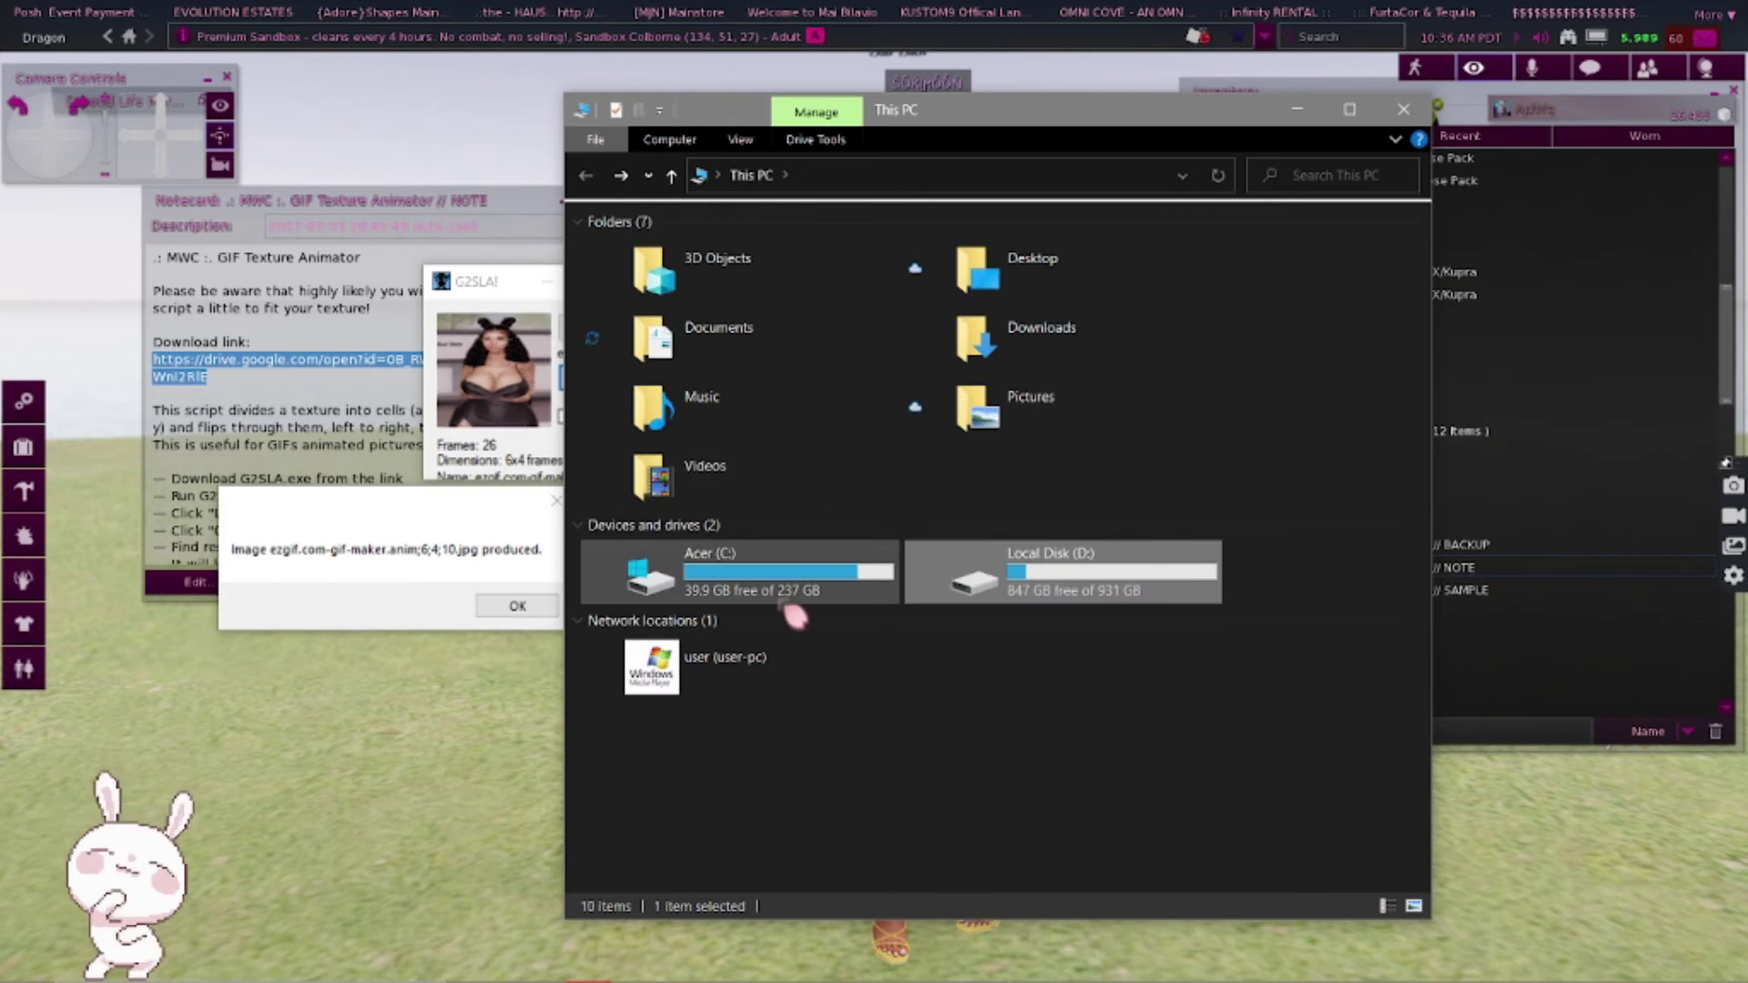
left_click(1302, 180)
left_click_drag(1028, 127, 1061, 120)
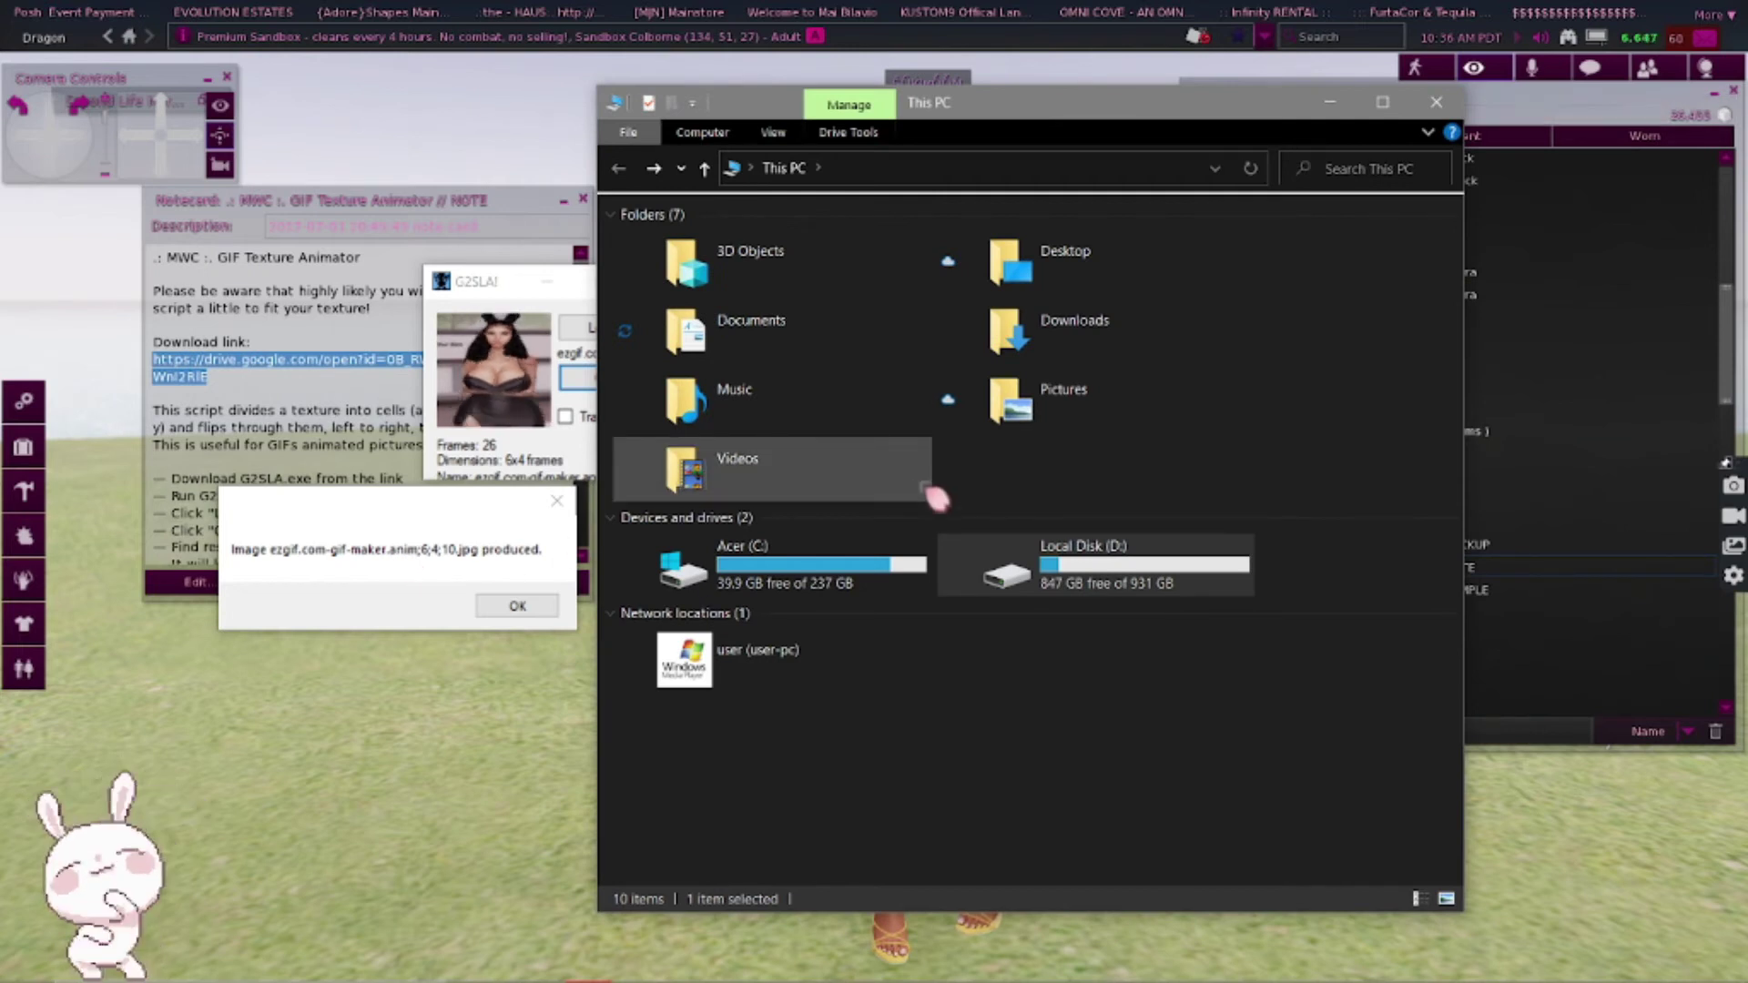
type("anim")
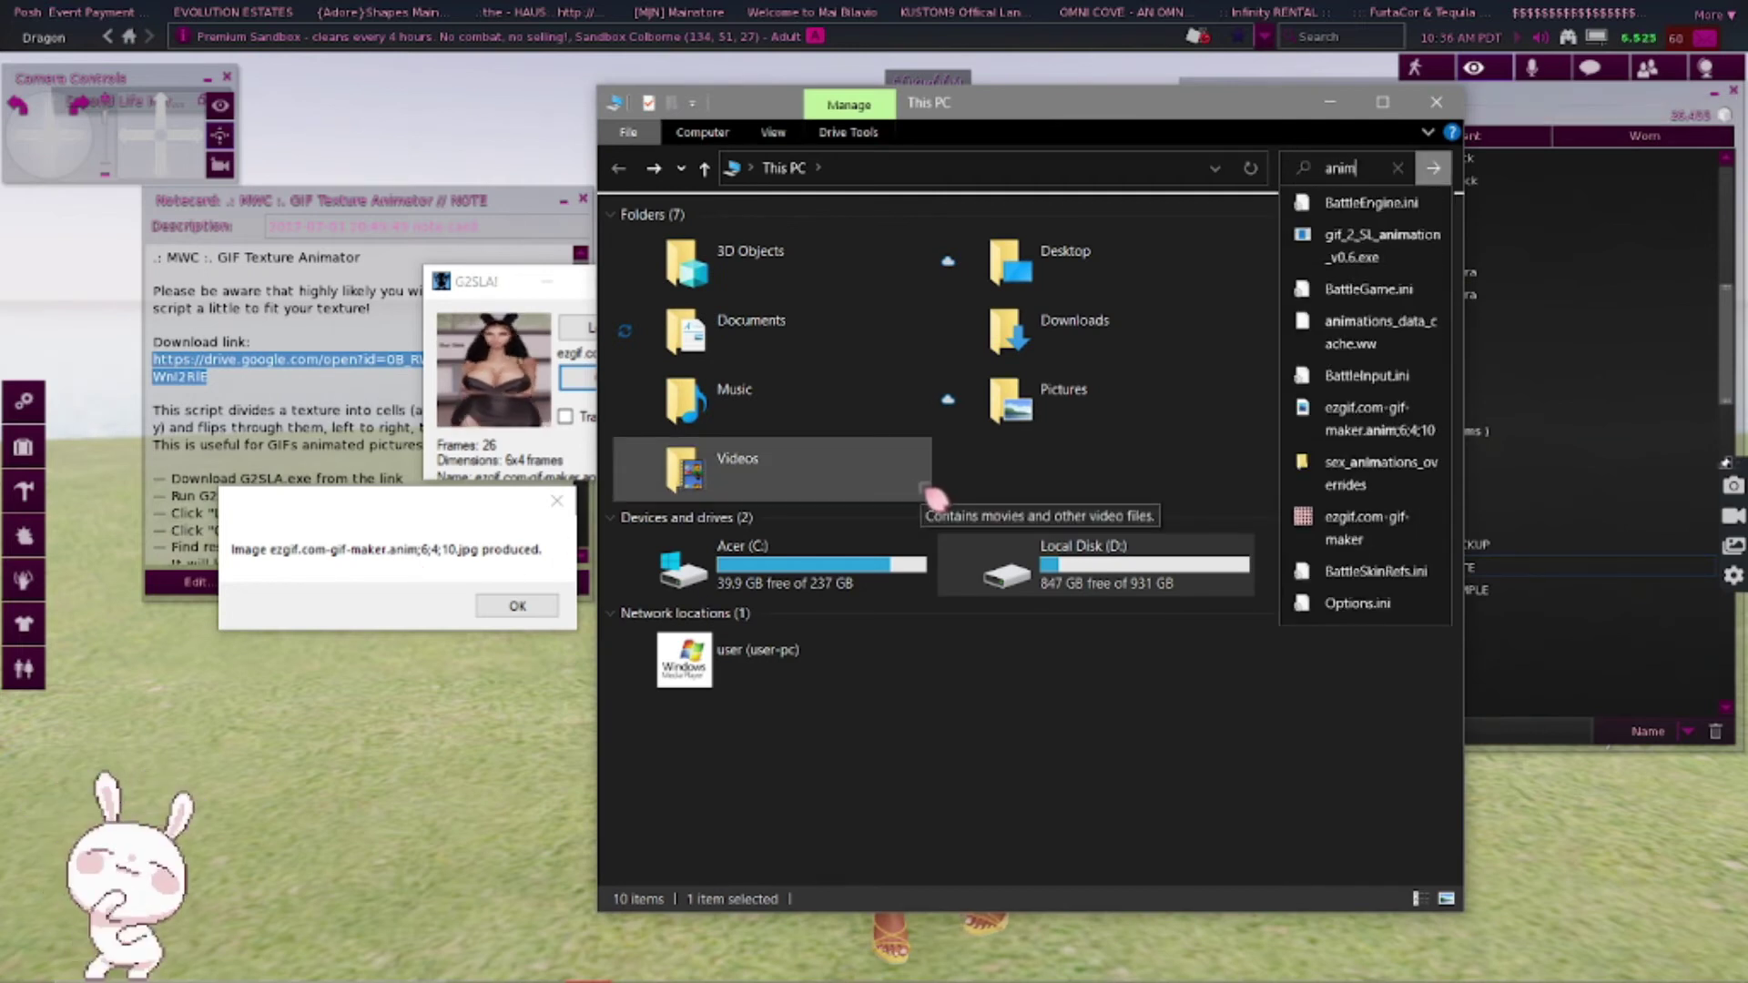
type(";6")
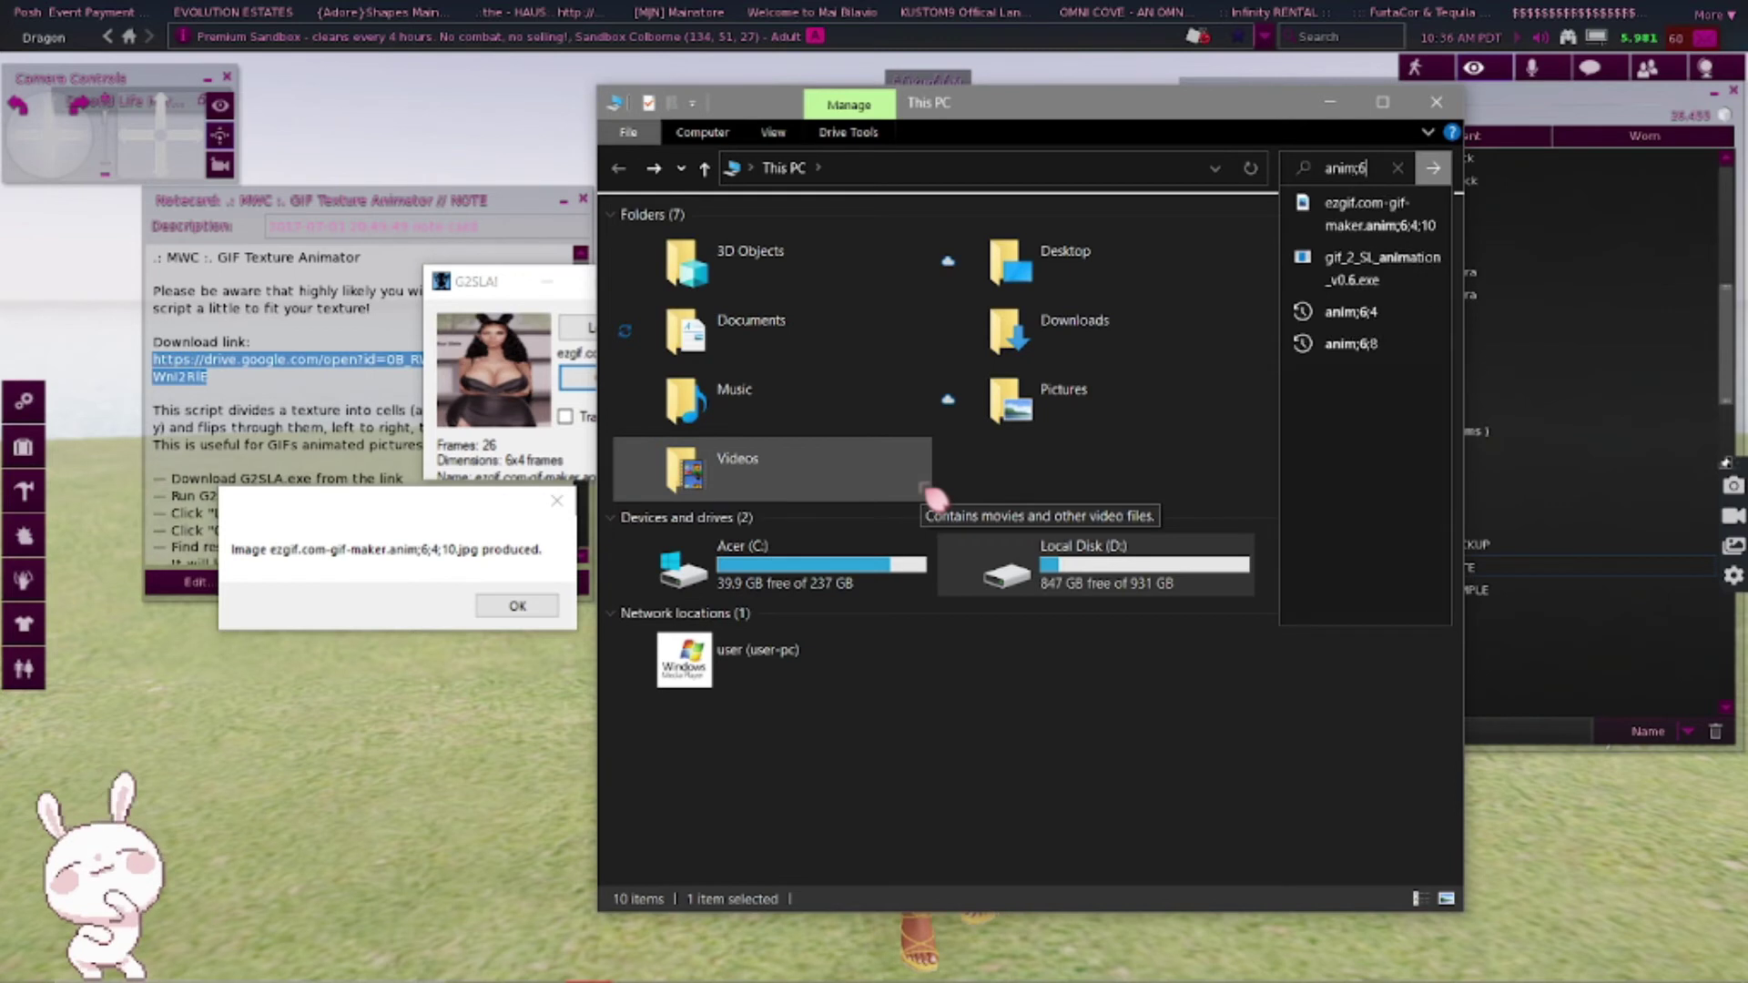
type(";4")
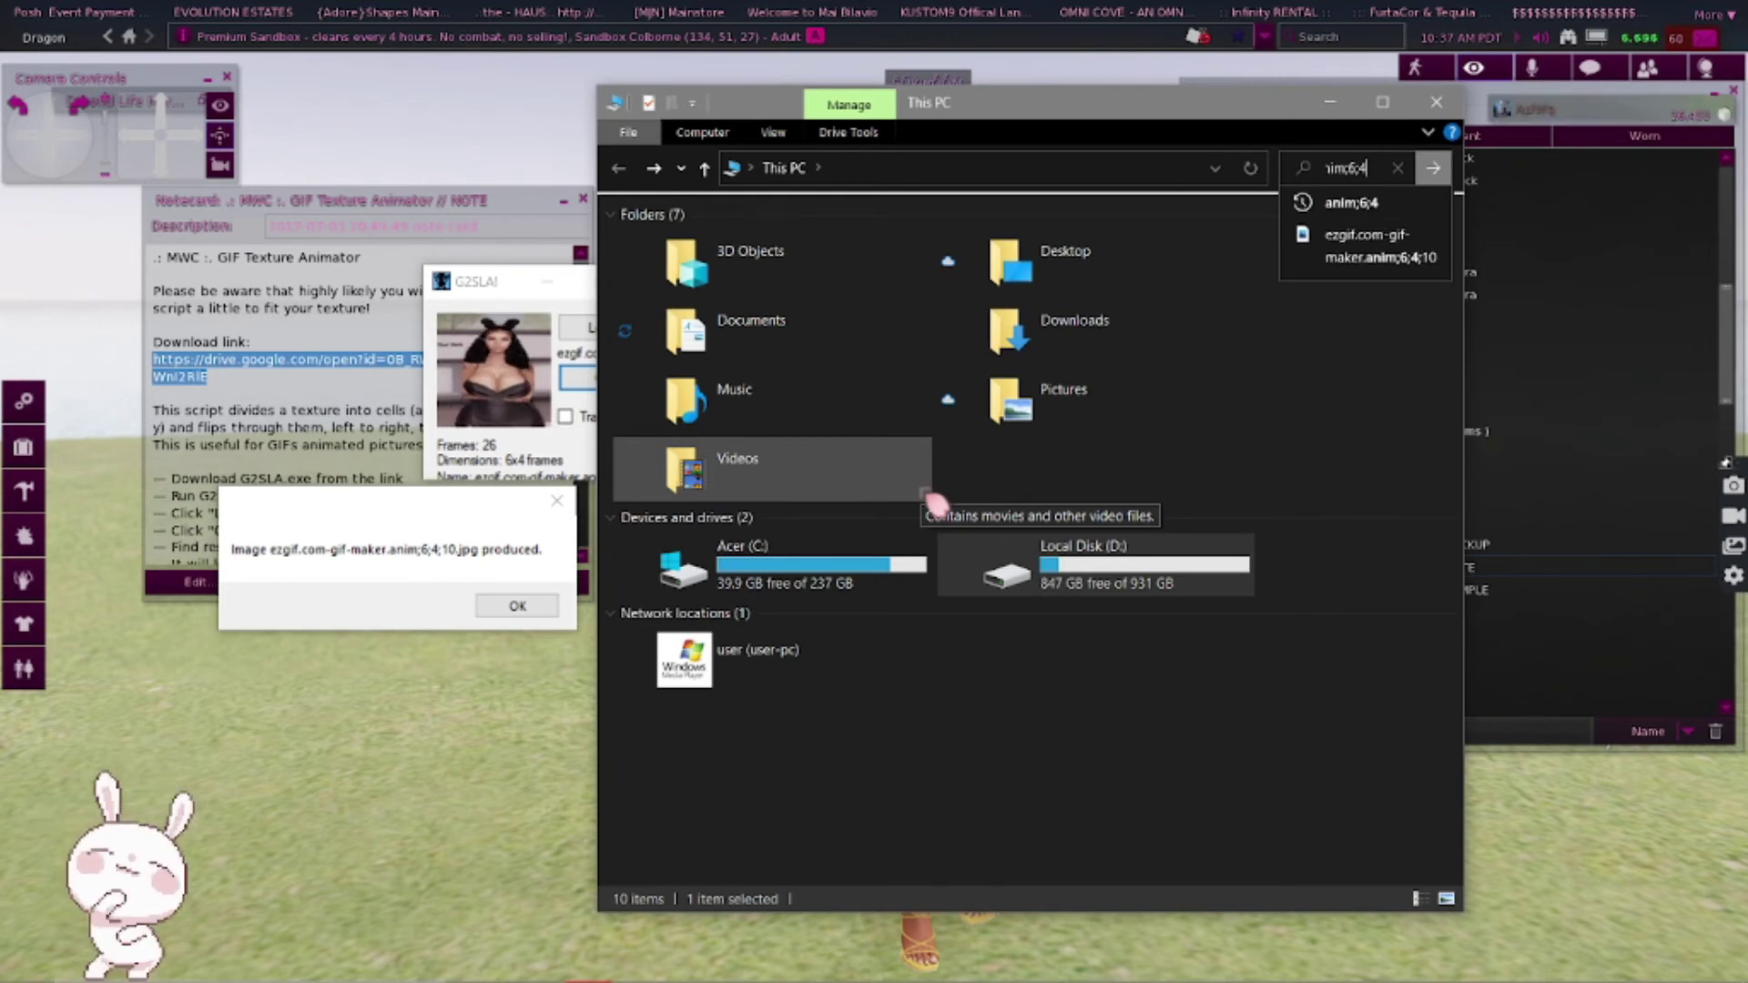
left_click(1393, 199)
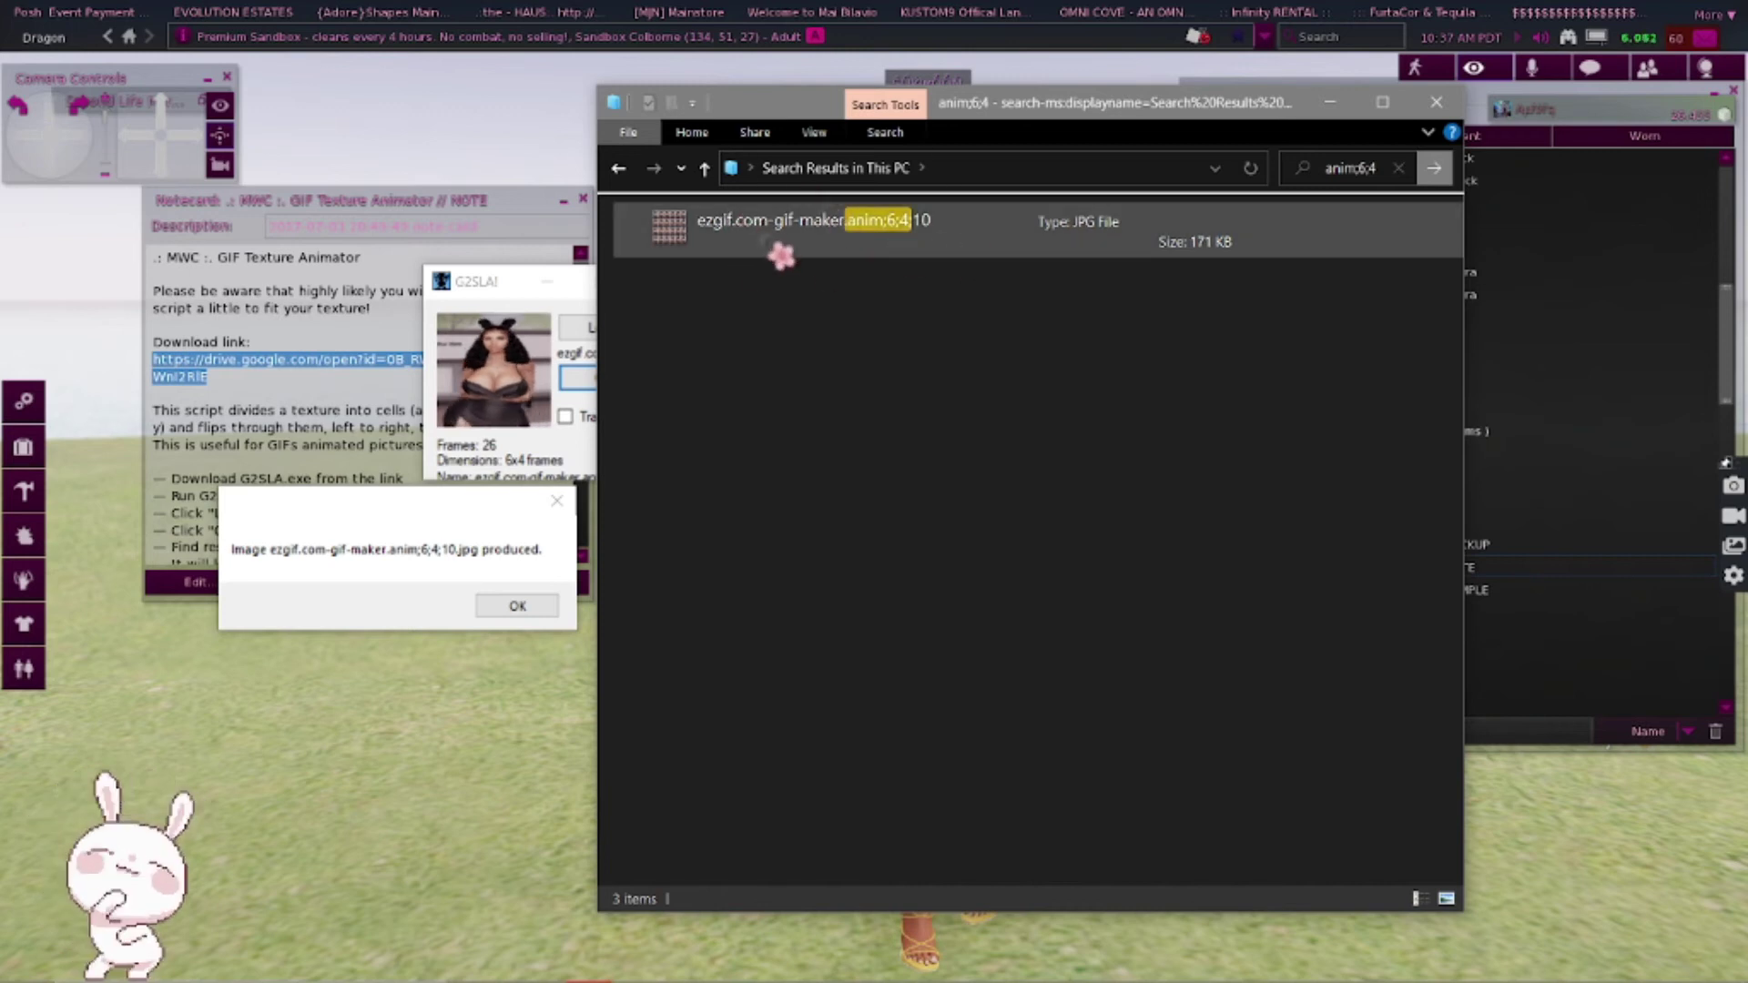
- Create a desktop shortcut for the ezgif.com-gif-maker.anim;6;4;10 image, close File Explorer and return to the Second Life viewer
left_click(1016, 248)
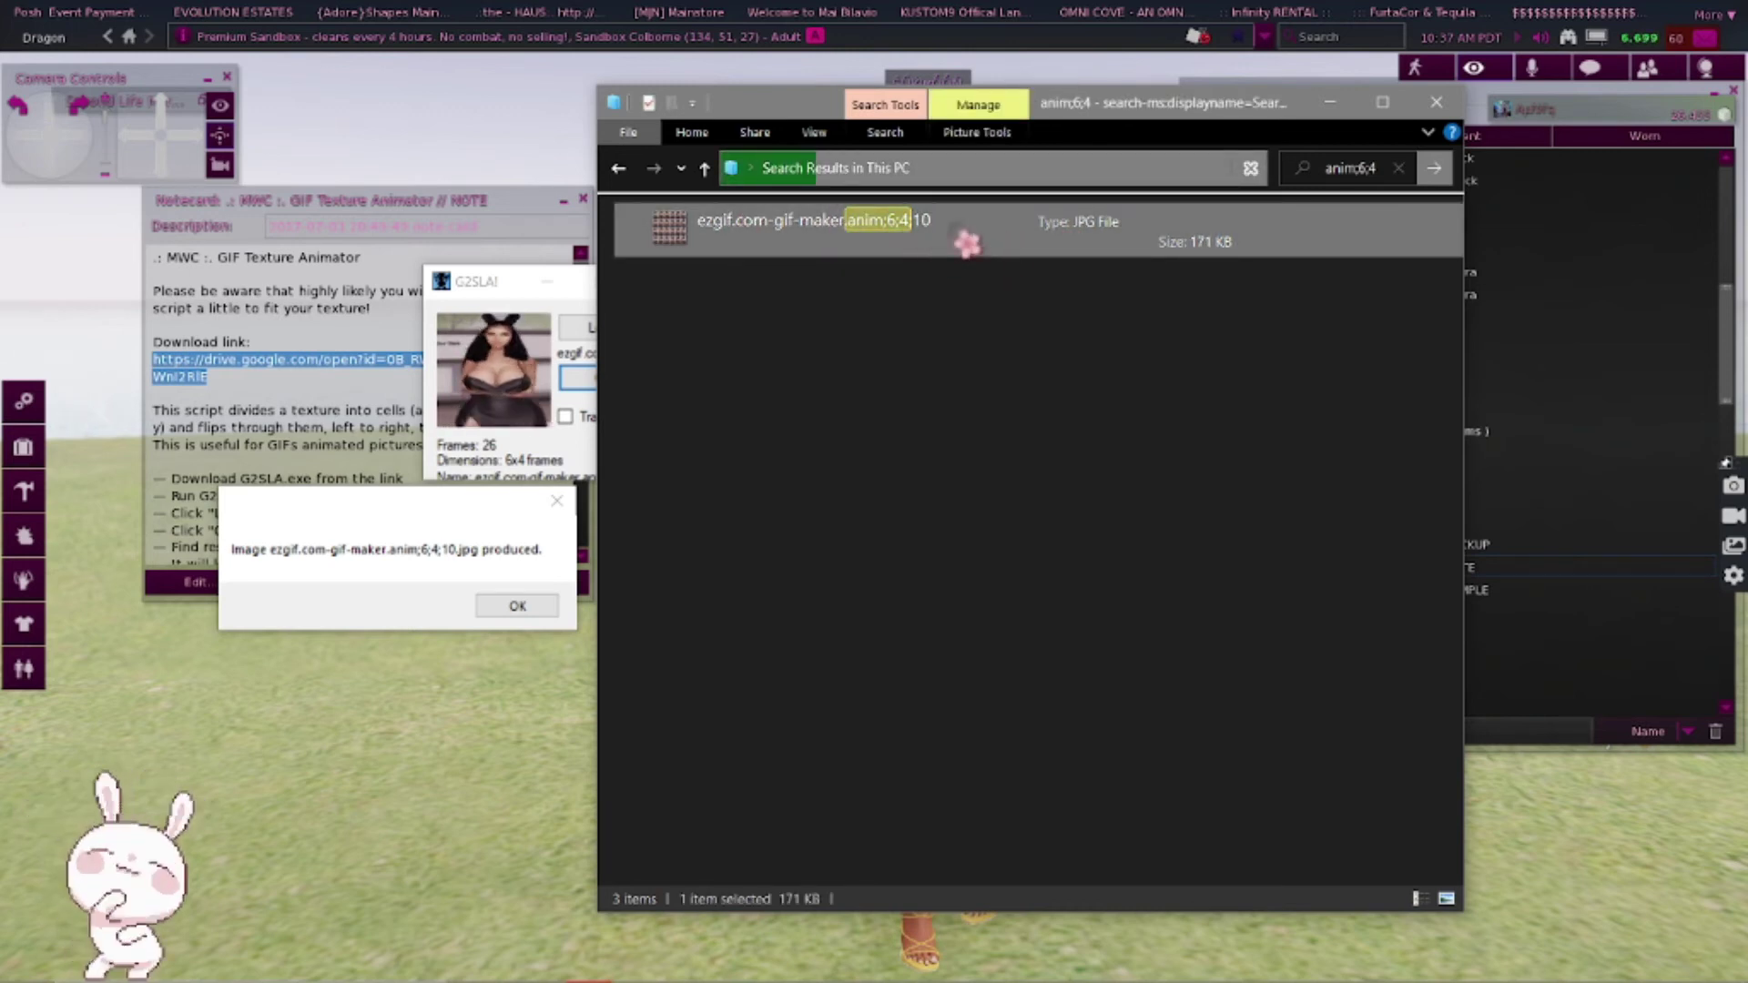
right_click(980, 236)
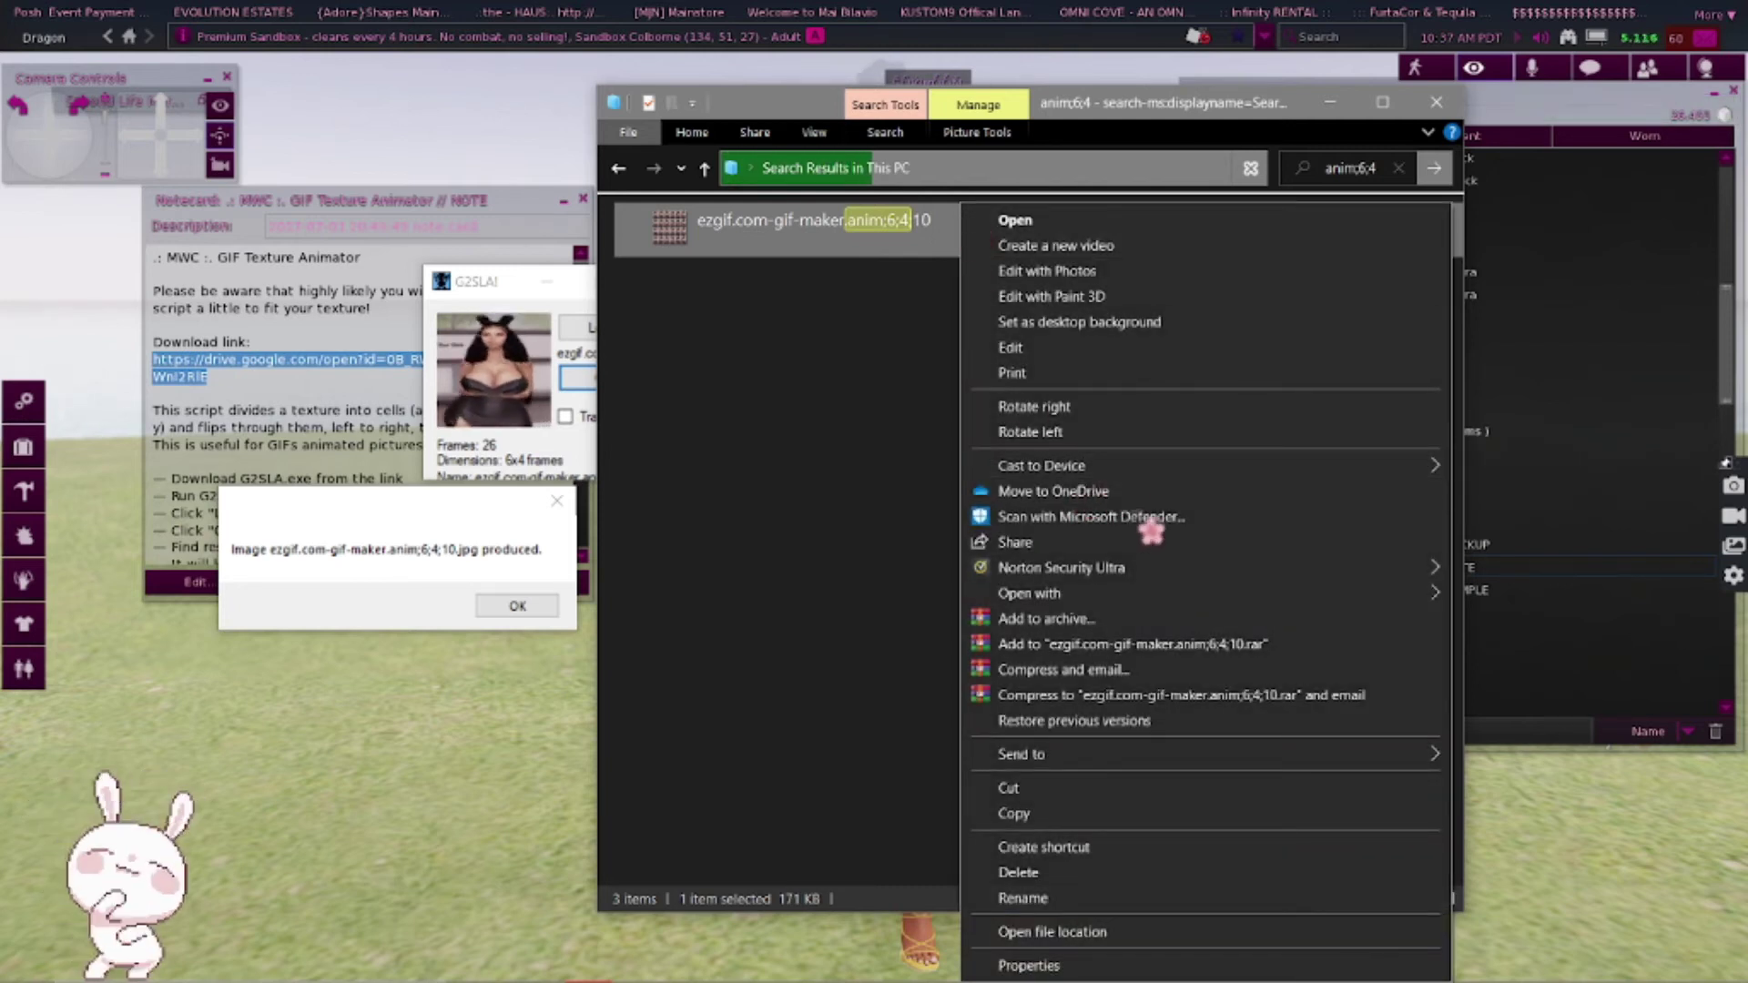
mouse_move(1248, 768)
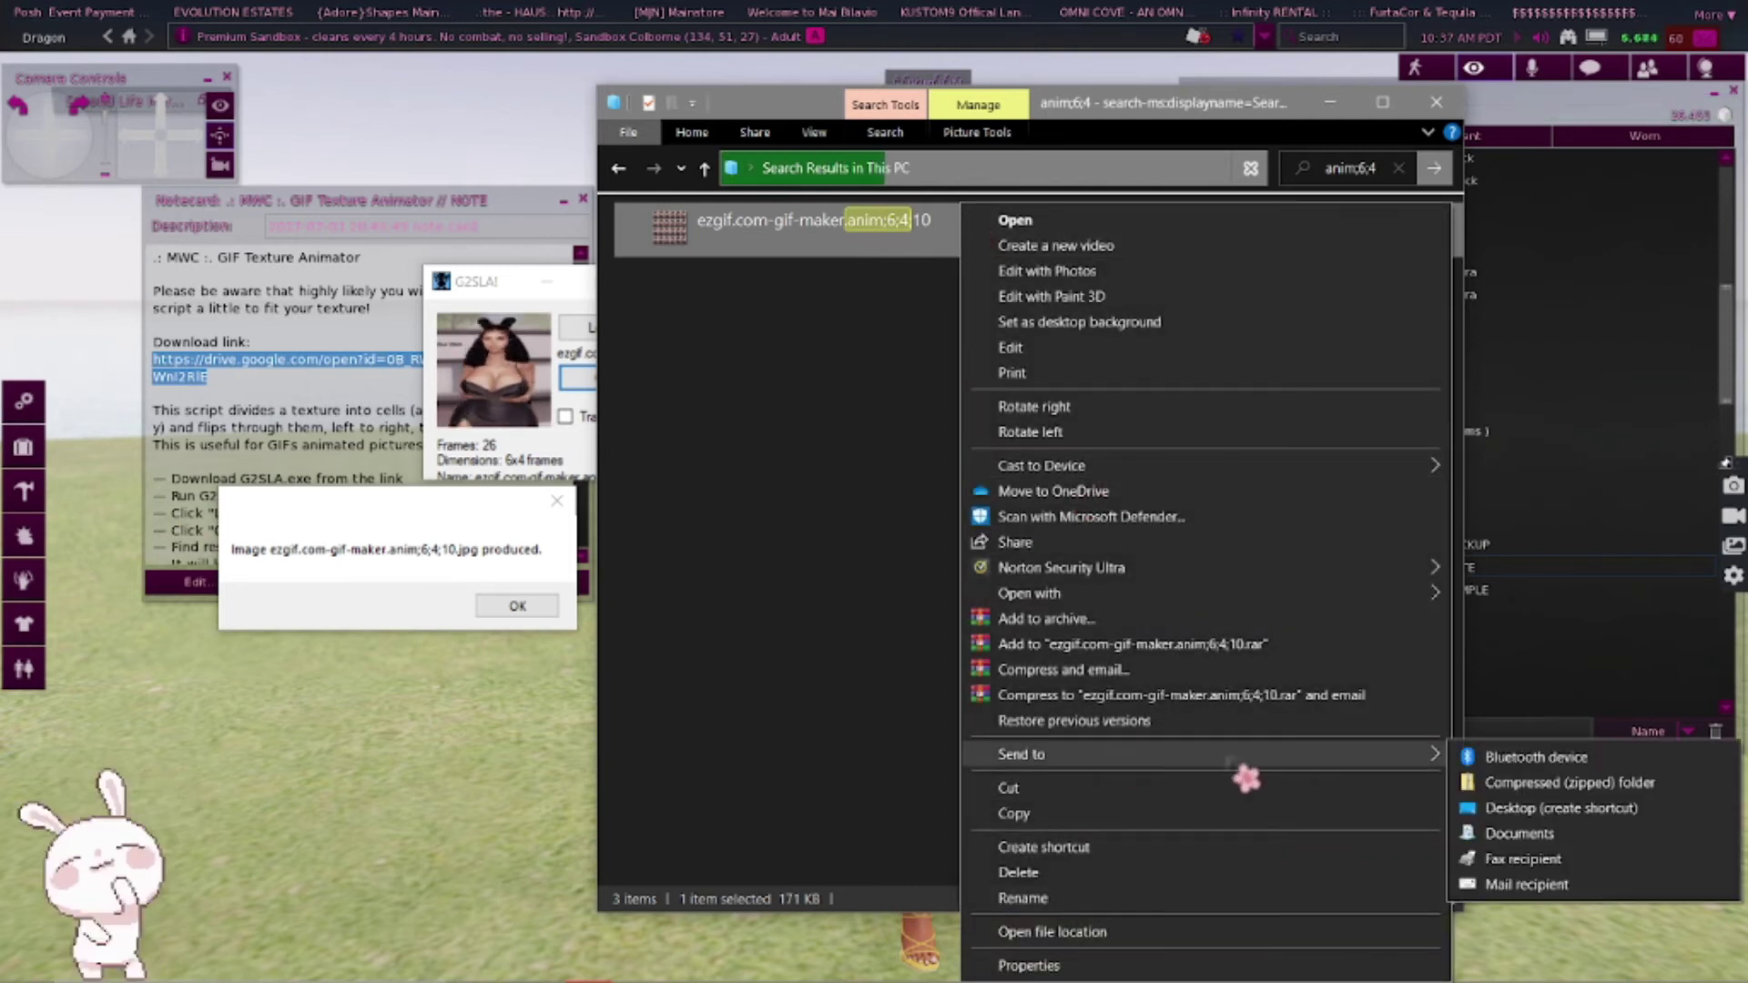
left_click(1558, 812)
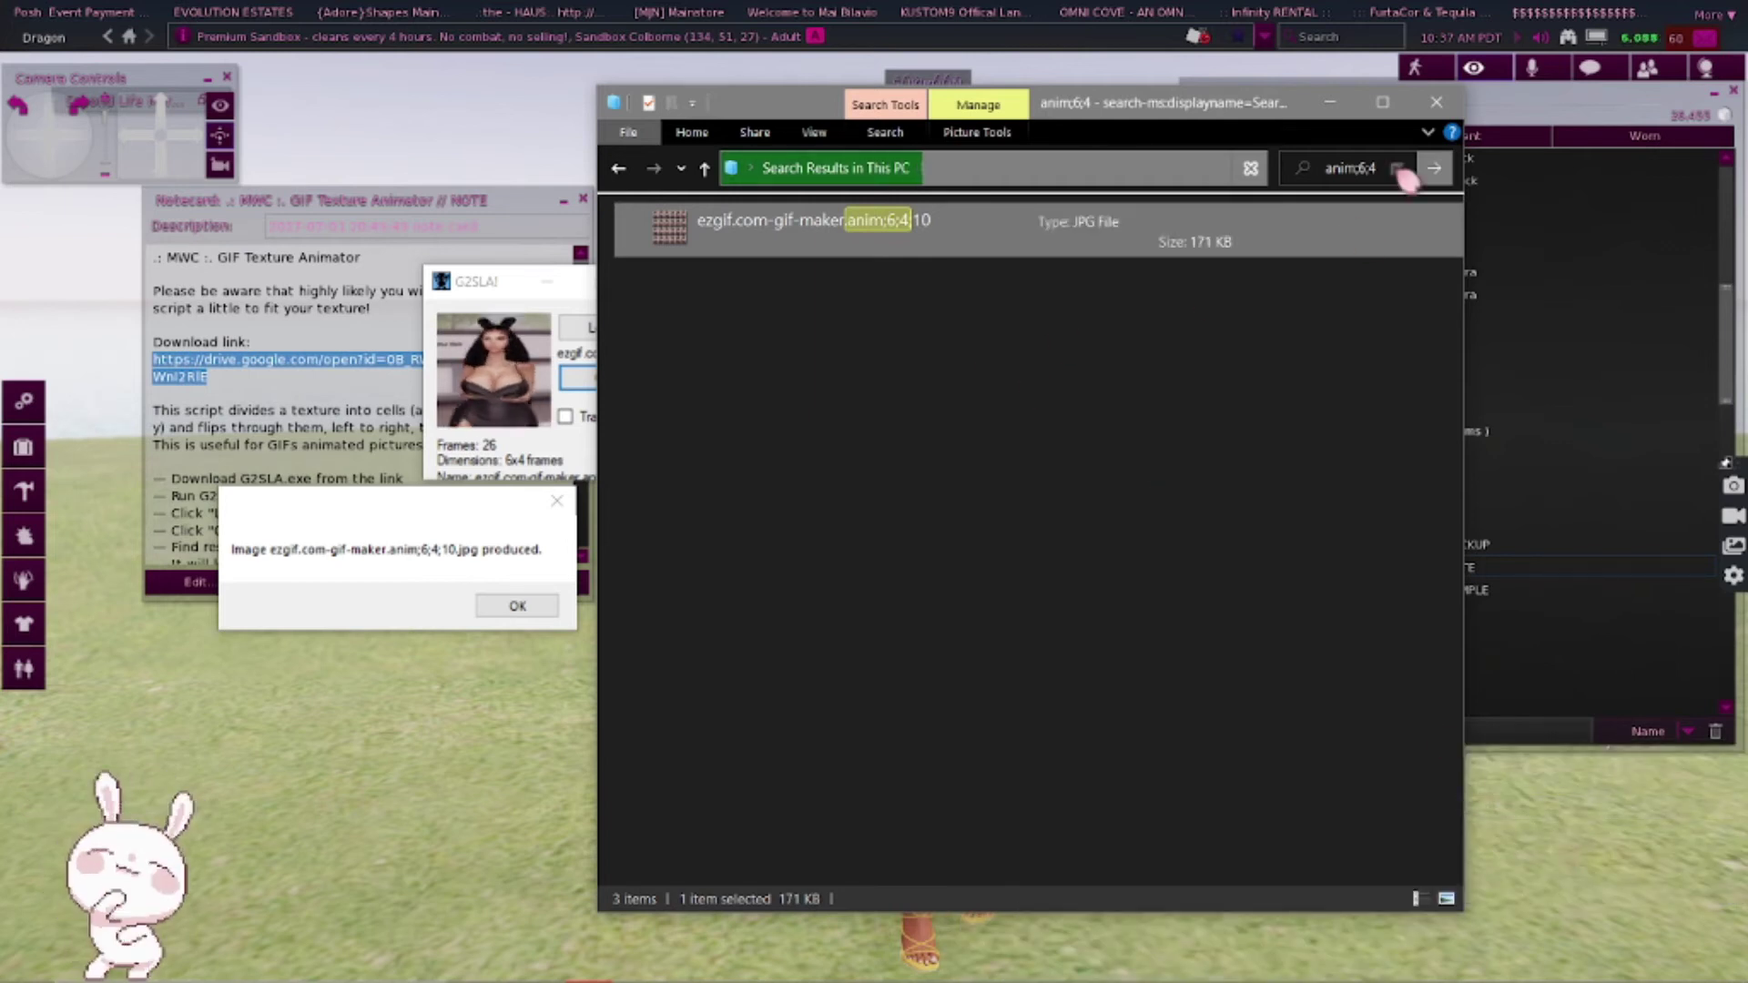
left_click(1449, 108)
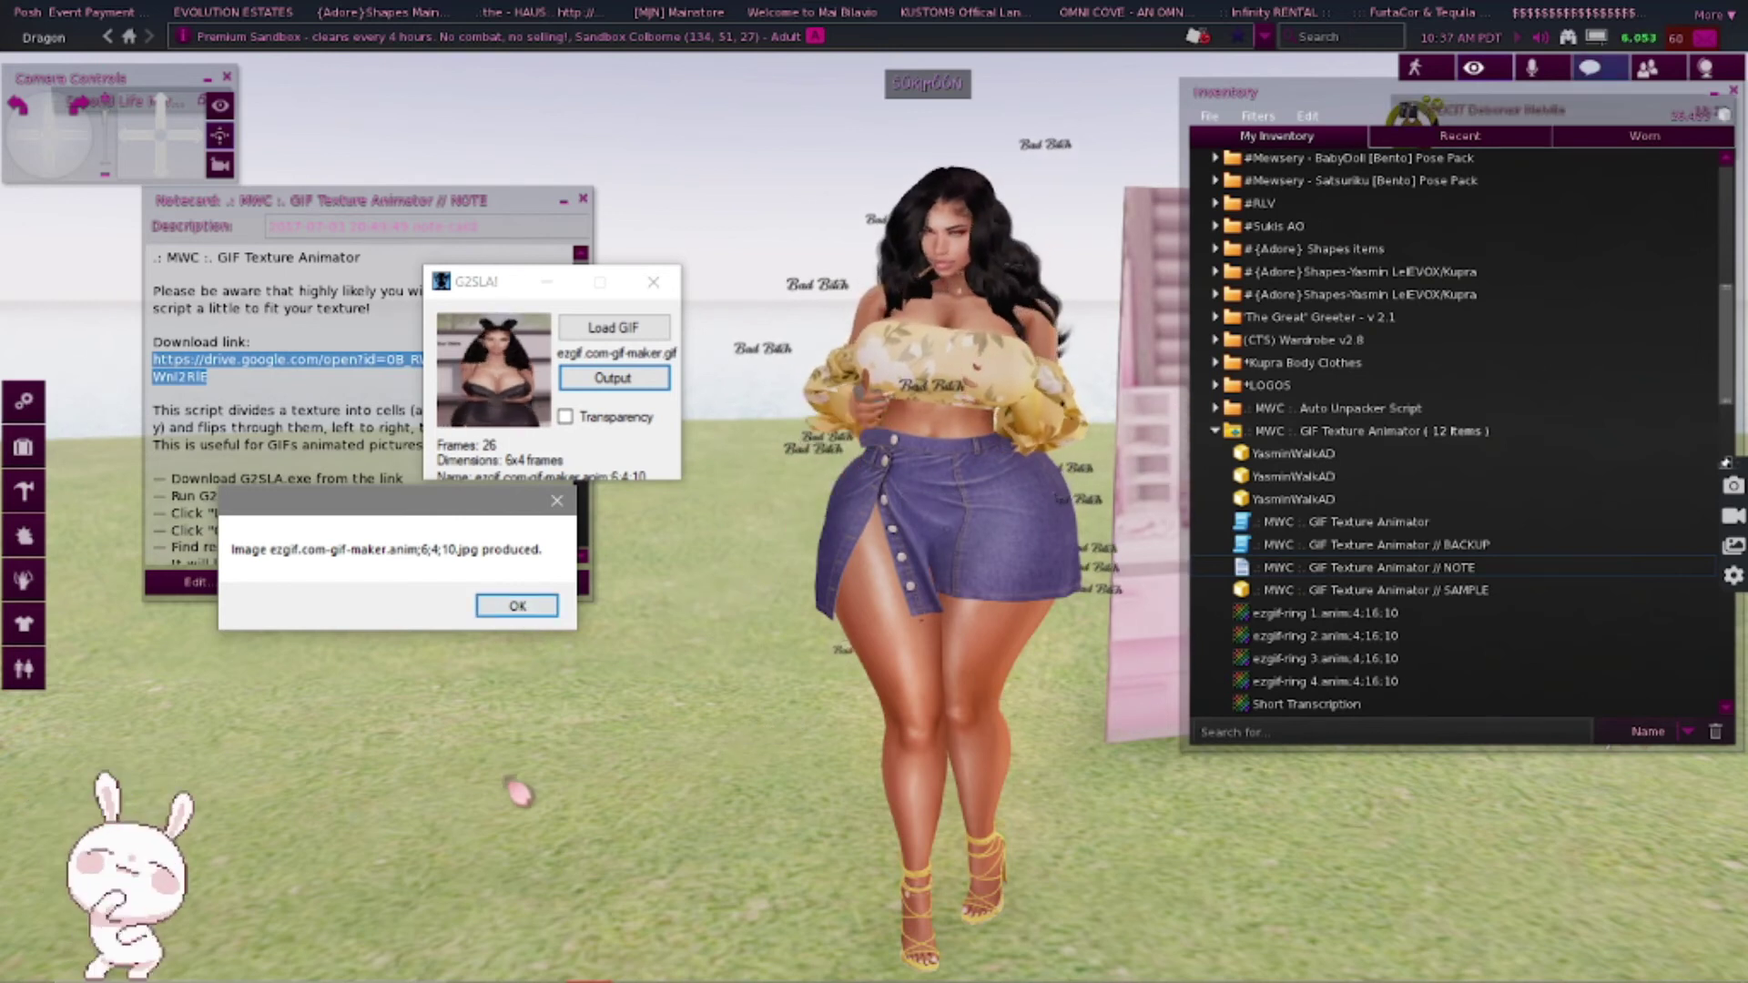
left_click(410, 656)
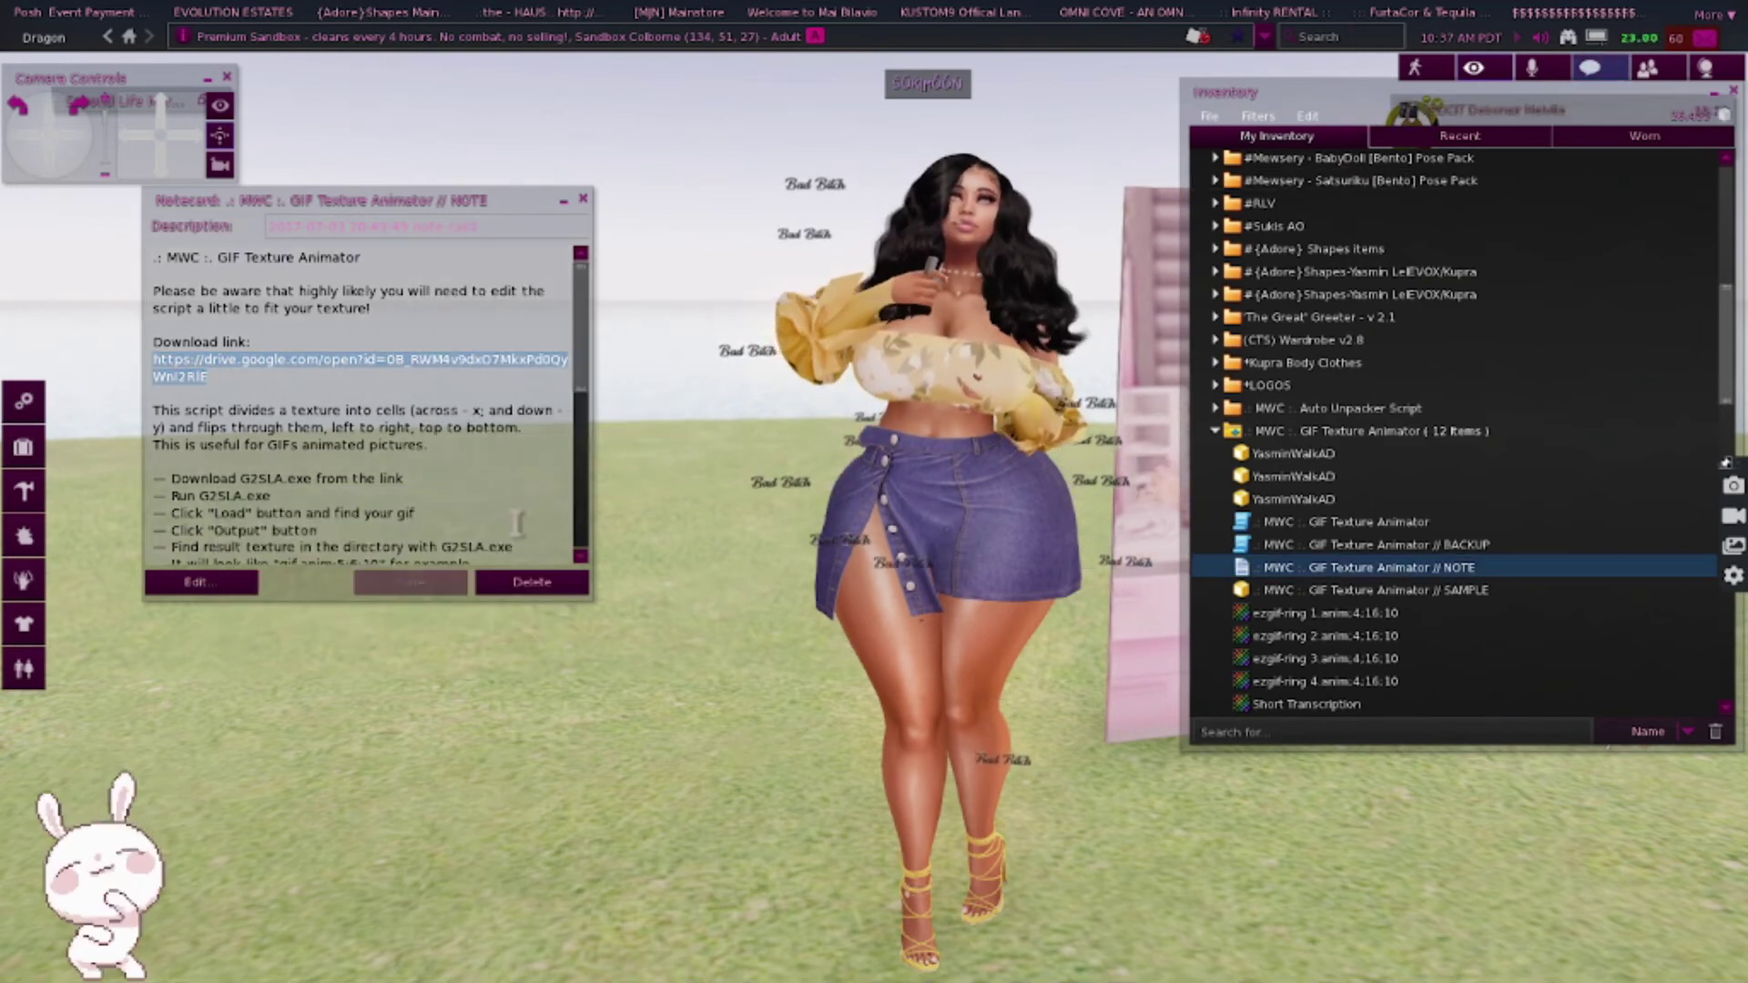
- Try to upload the converted texture as an L$10 image, looking for it in the Pictures and Desktop folders
left_click(43, 38)
mouse_move(40, 67)
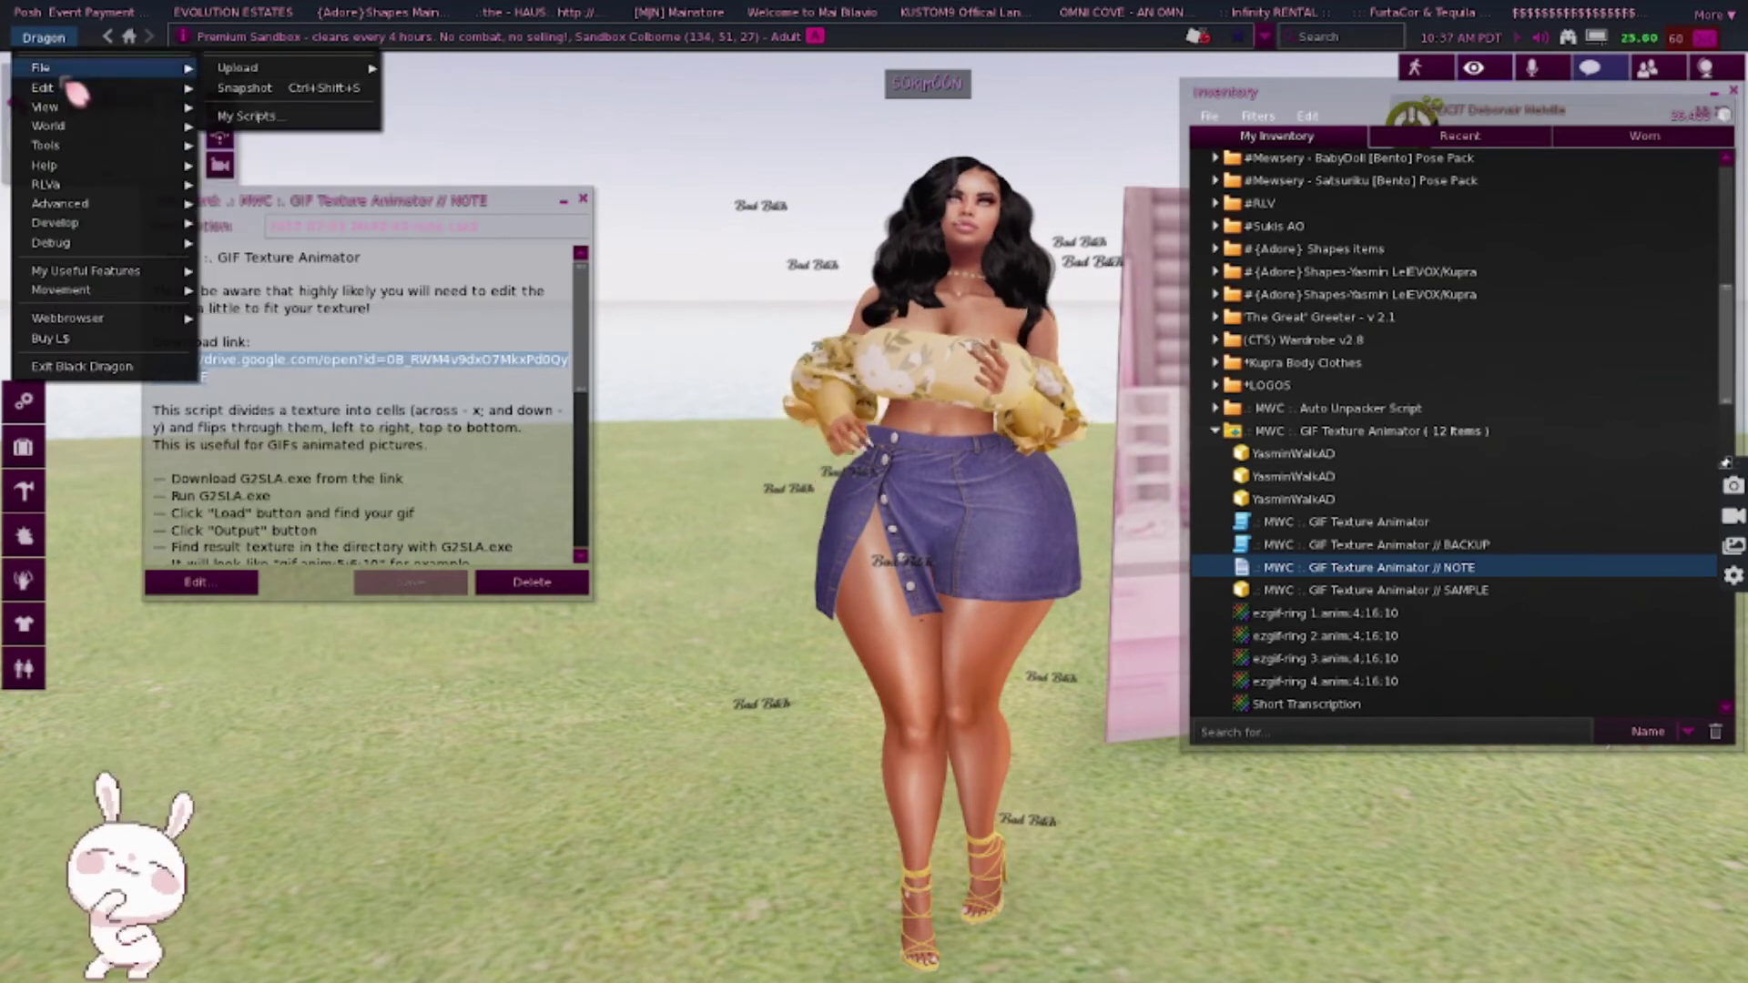
mouse_move(299, 89)
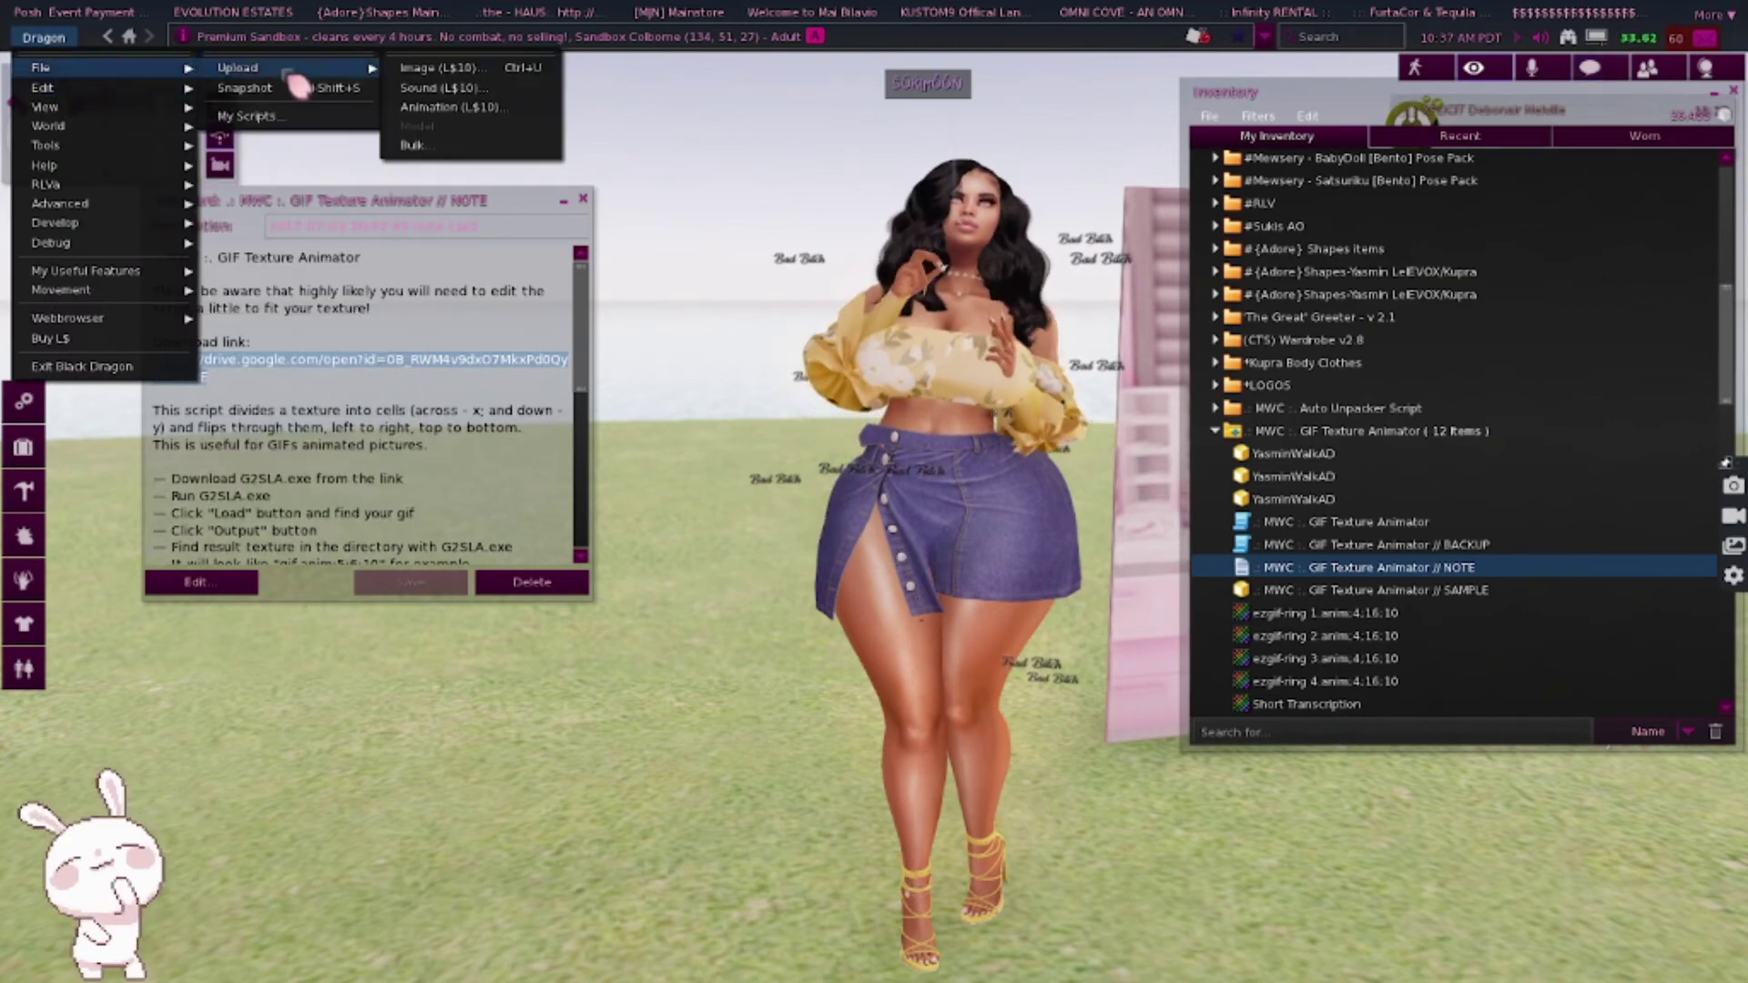
left_click(461, 74)
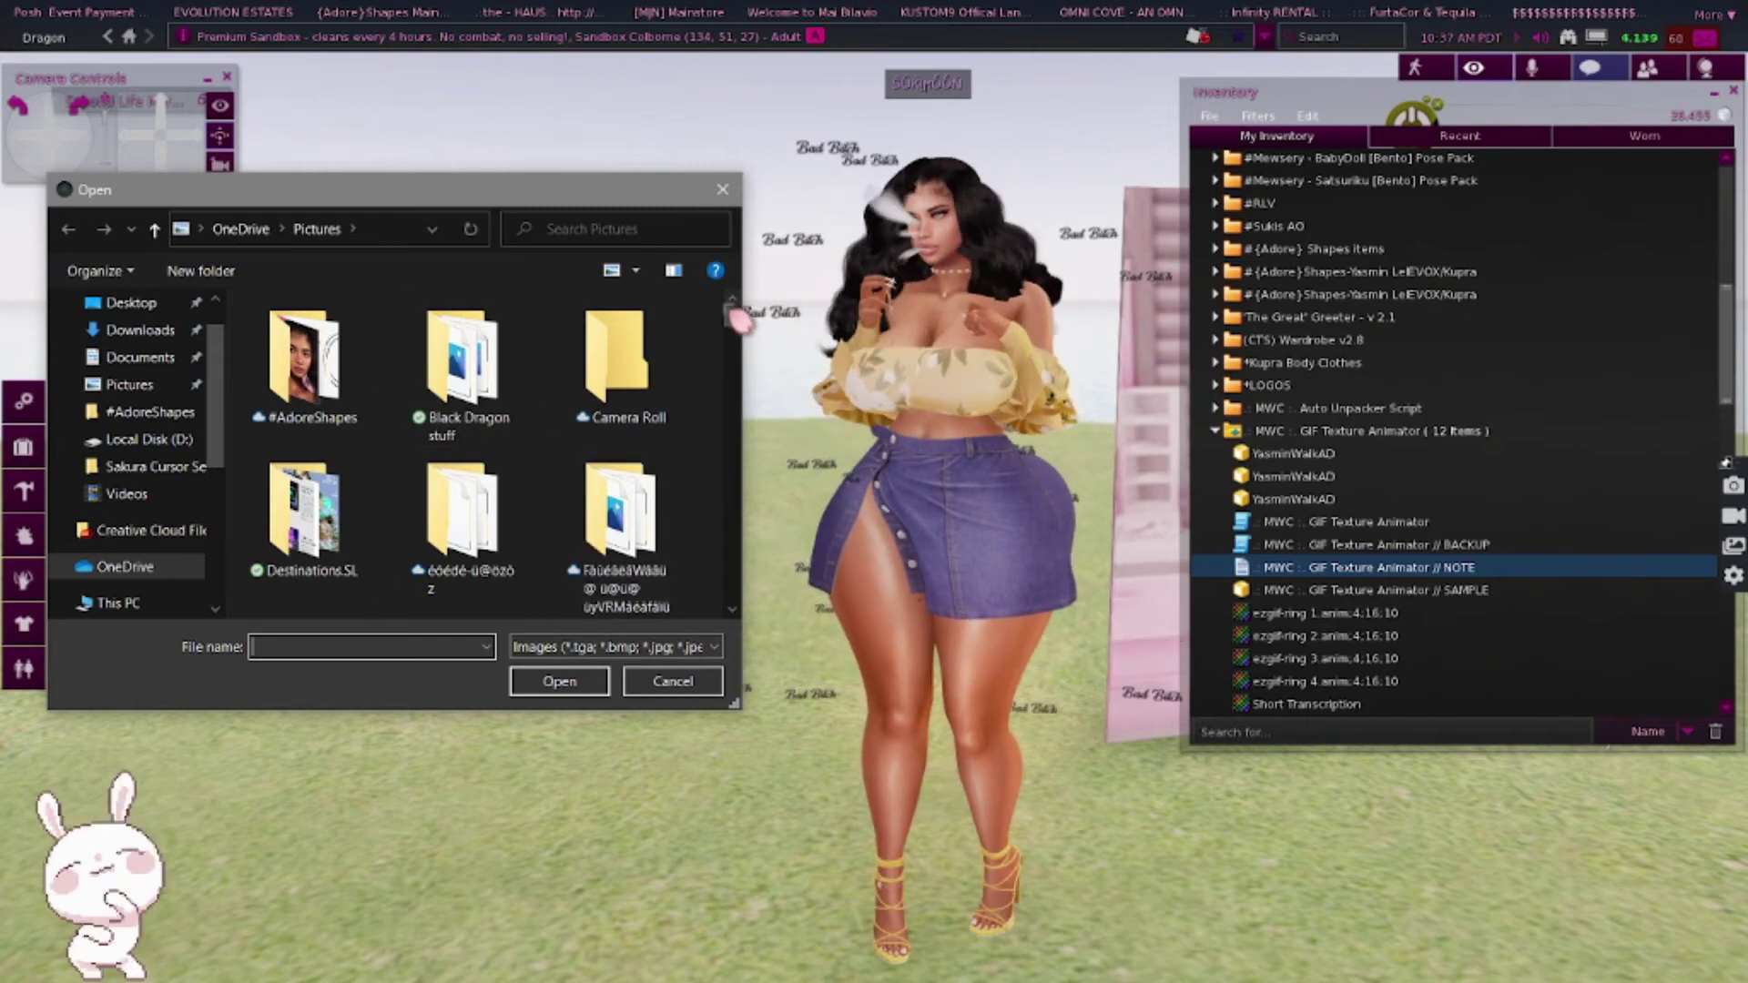
scroll(737, 328, "down", 10)
scroll(737, 328, "up", 10)
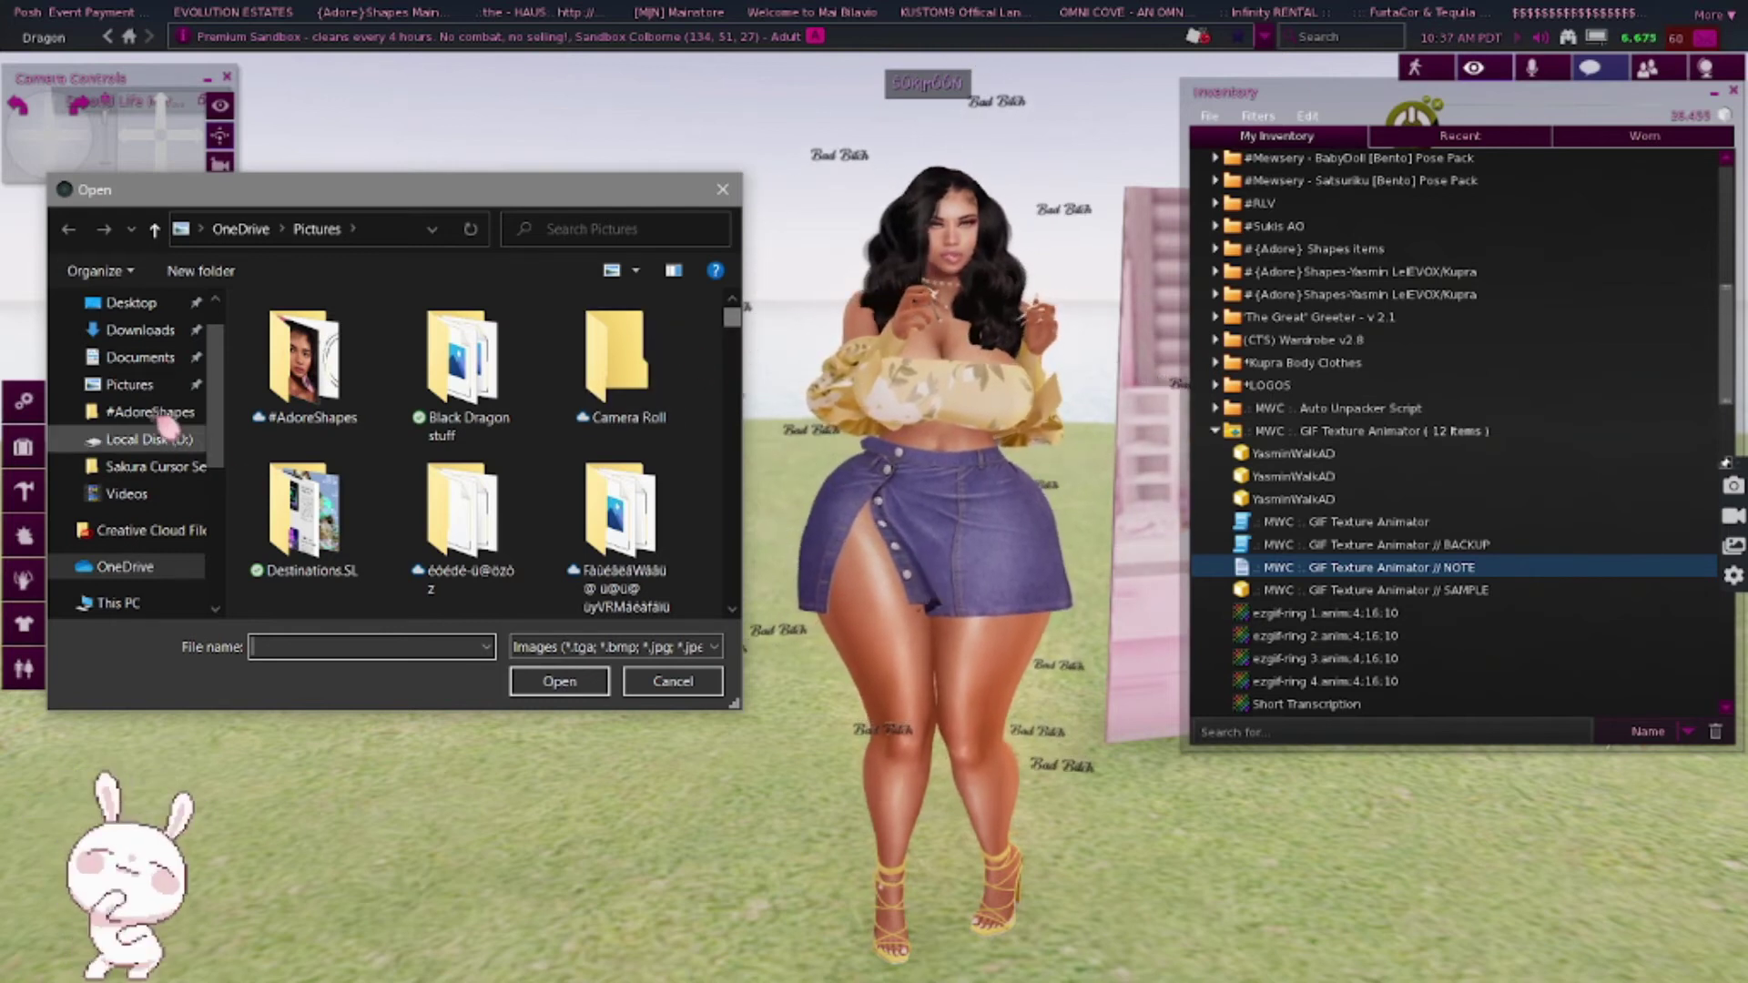
left_click(129, 384)
left_click(136, 307)
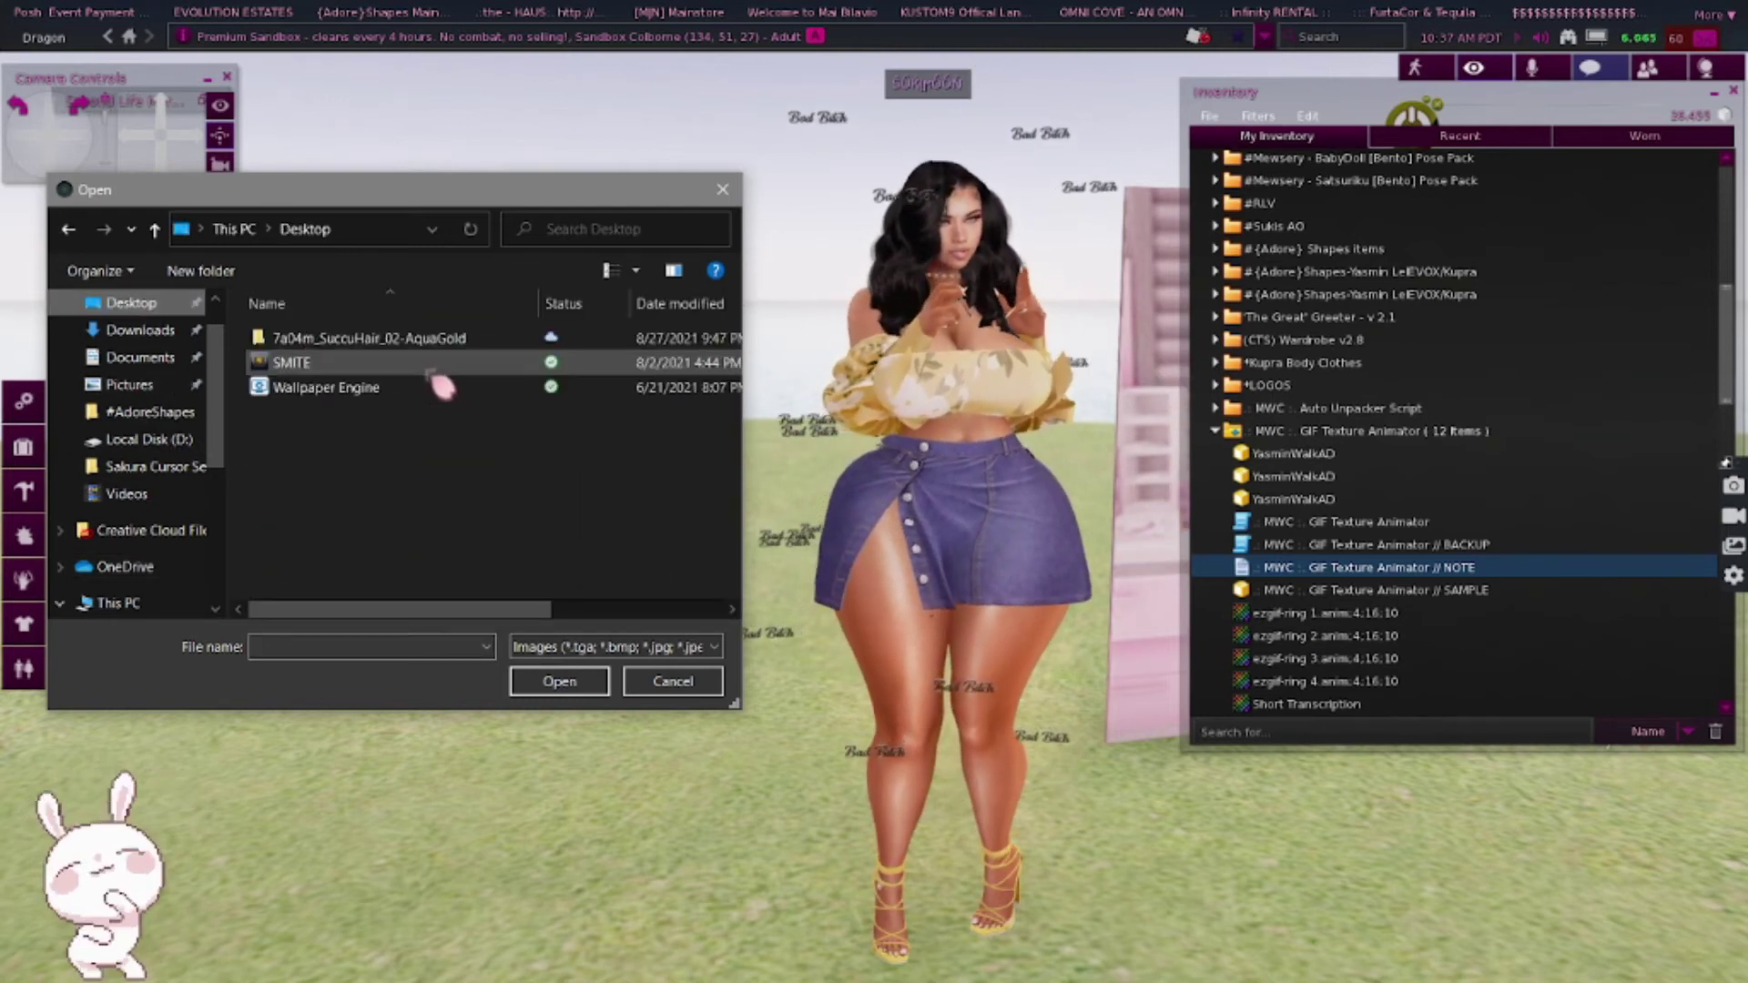
left_click(722, 189)
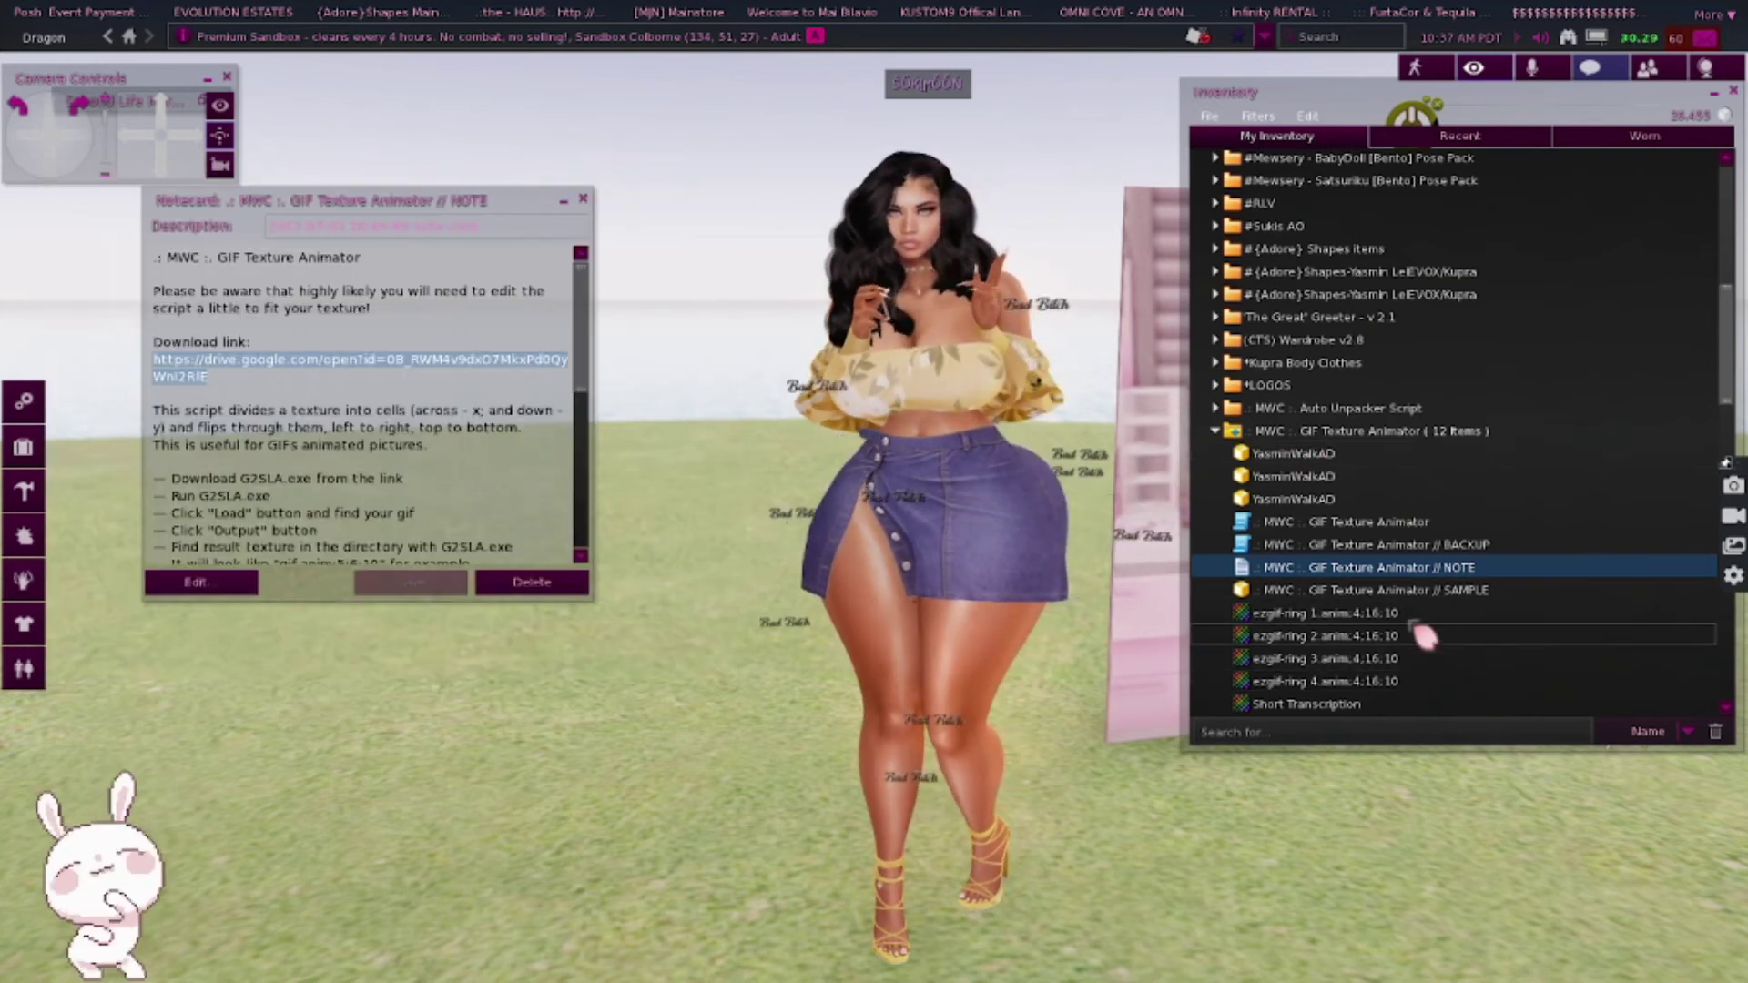
- Open the ezgif.com-gif-maker (4).anim;5;5;10 texture from the inventory's Textures > Pictures folder and move its preview over the lower half of the notecard
scroll(1416, 616, "up", 4)
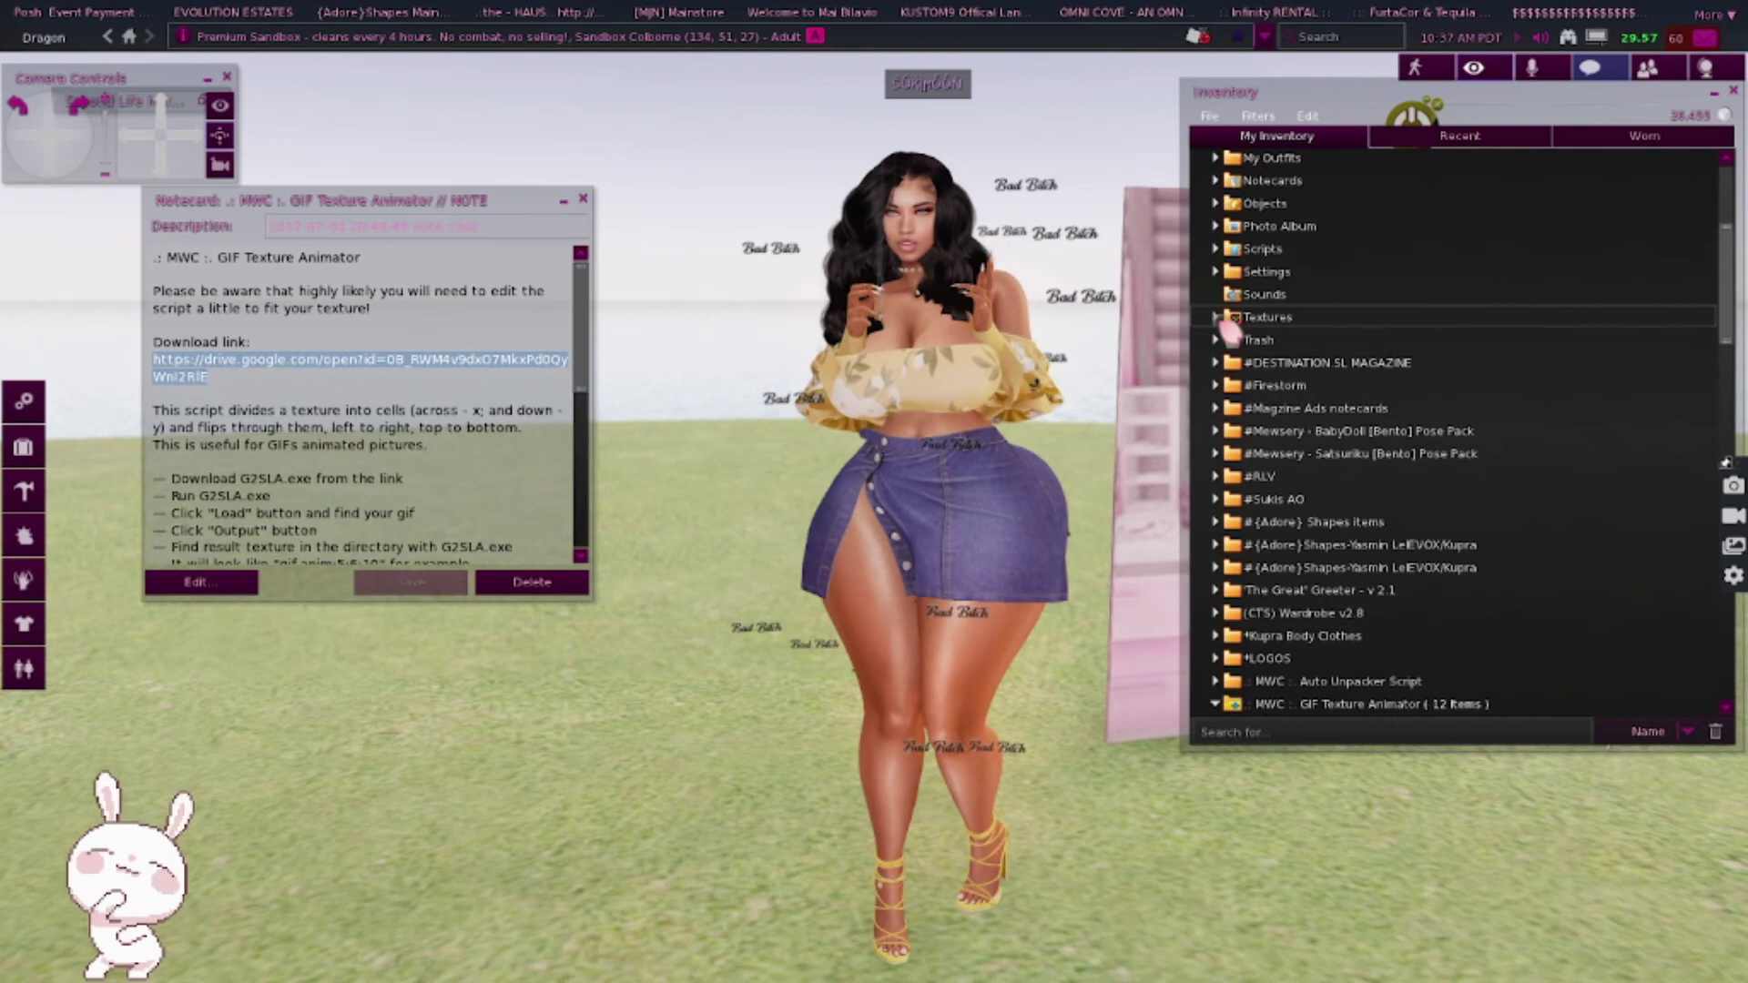
left_click(1217, 318)
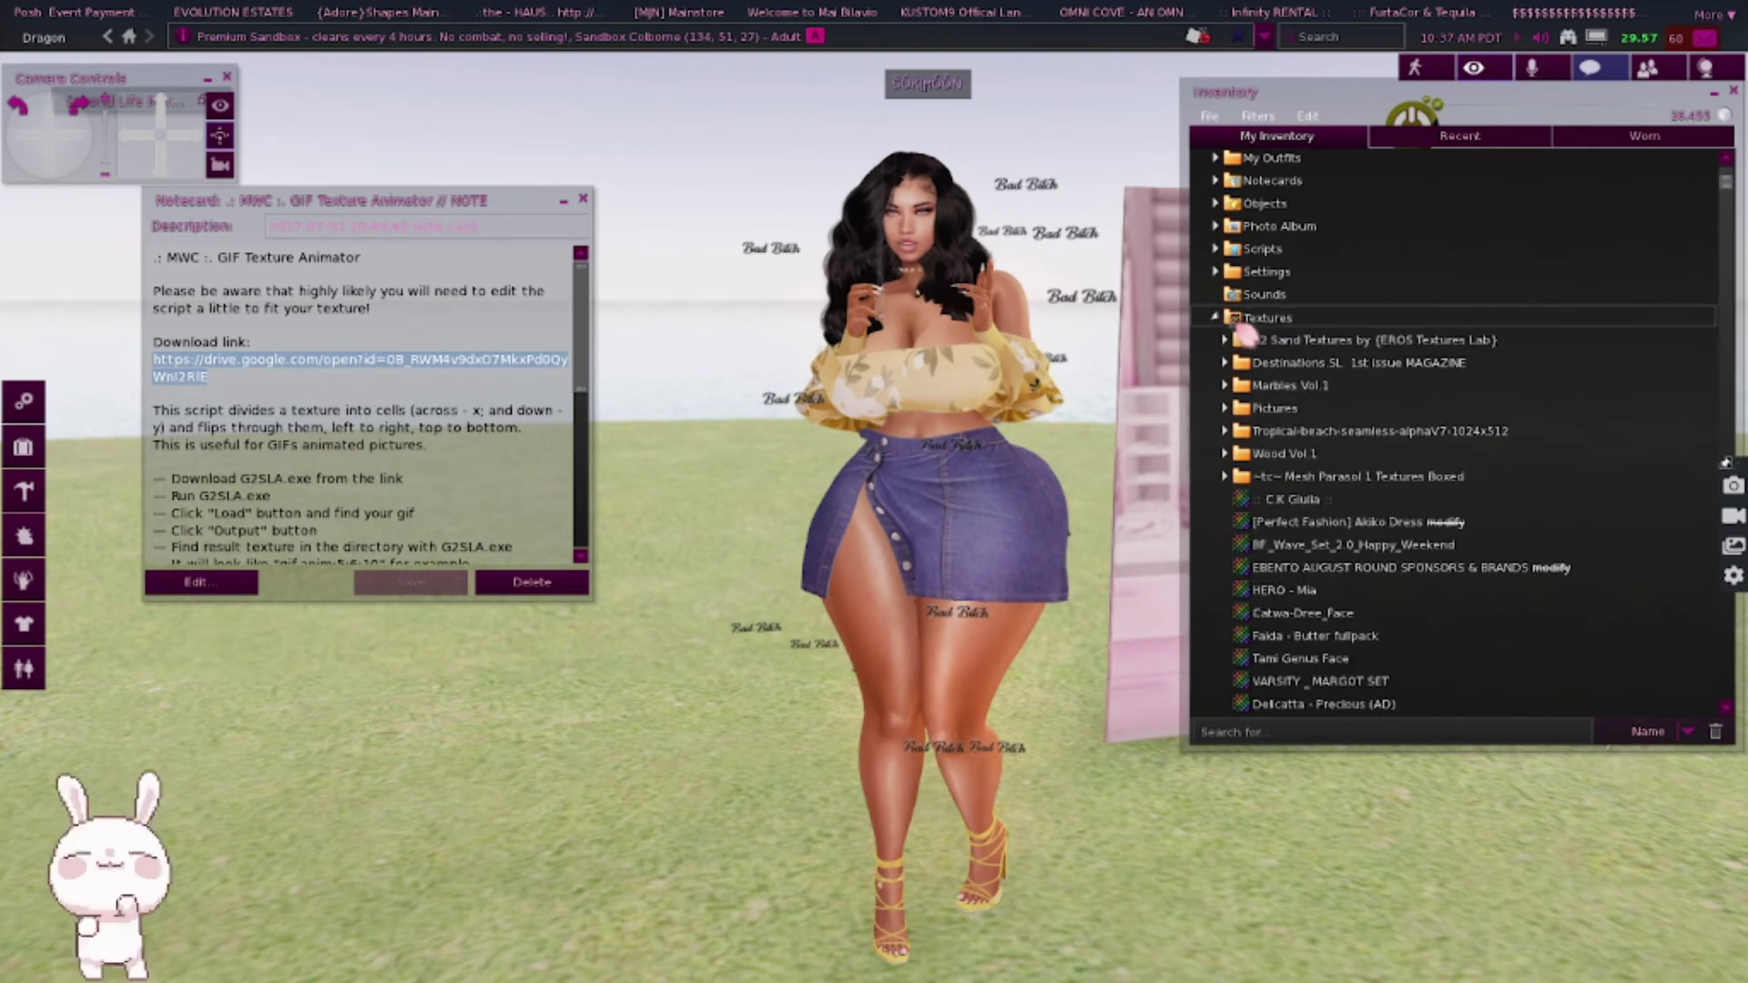
double_click(1318, 411)
double_click(1365, 432)
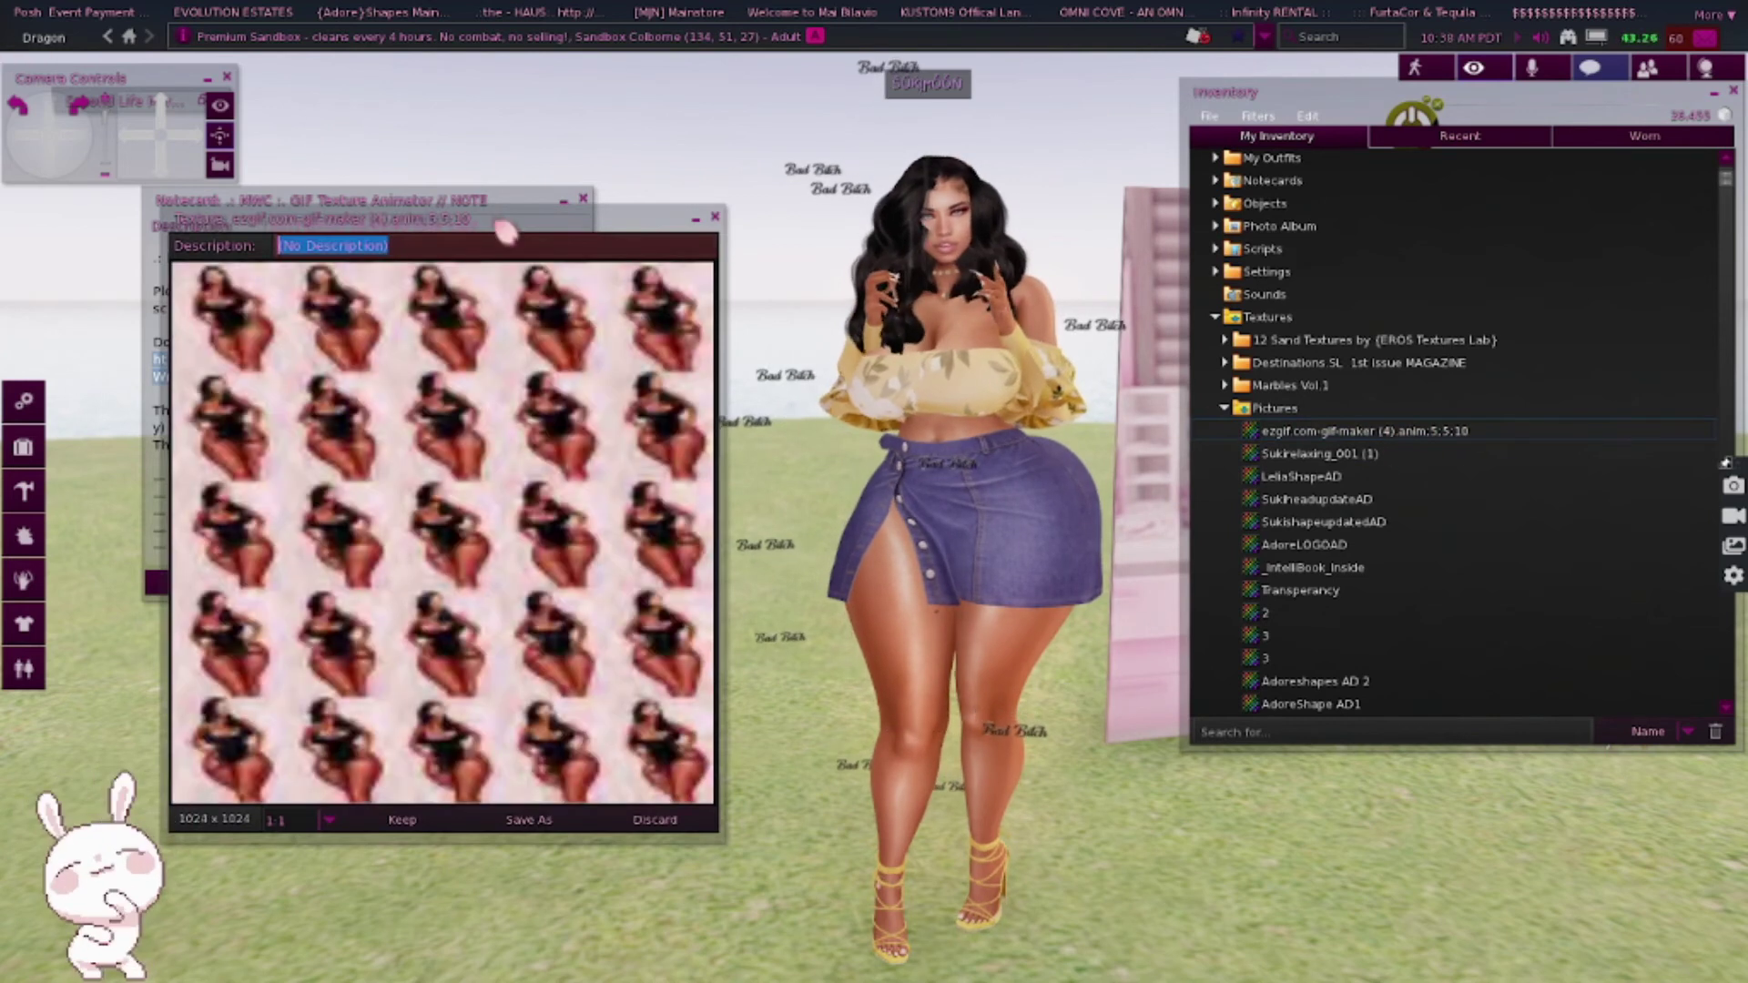
left_click_drag(410, 219, 902, 662)
left_click_drag(990, 628, 937, 110)
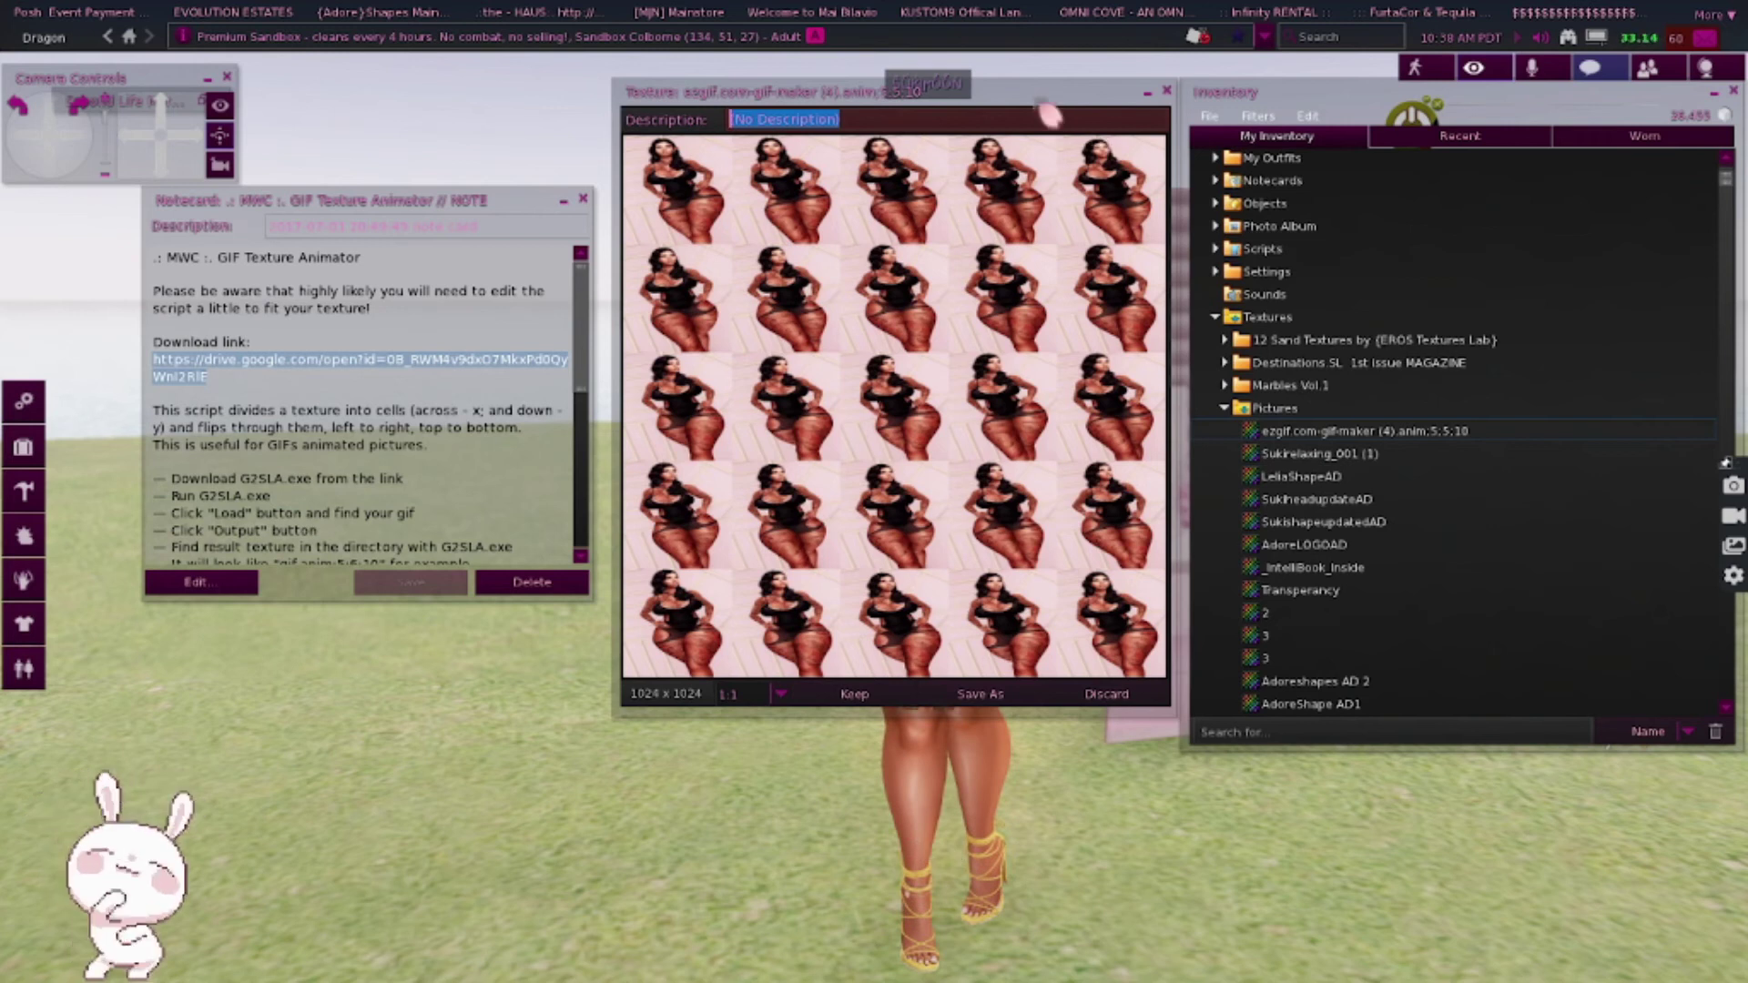
left_click_drag(1049, 107, 471, 433)
key("Escape")
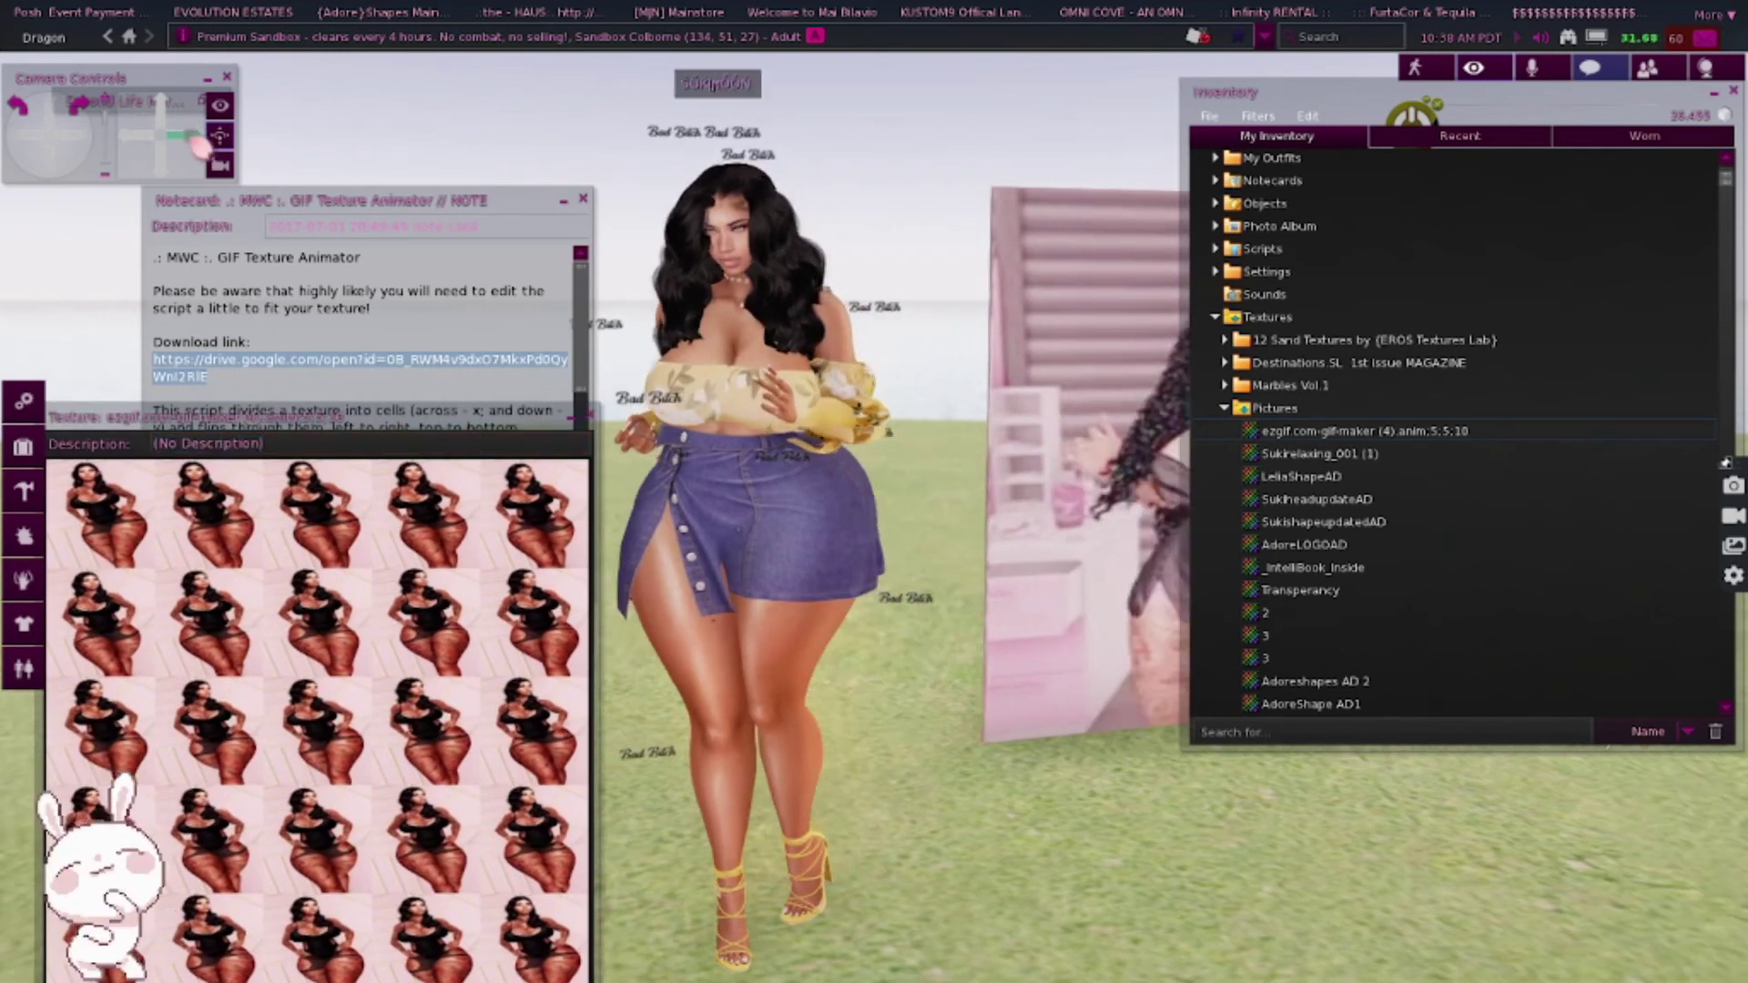
- Place the MWC GIF Texture Animator // SAMPLE object from the inventory on the grass in front of the animated picture board
key("Left")
key("Left")
key("Left")
key("Left")
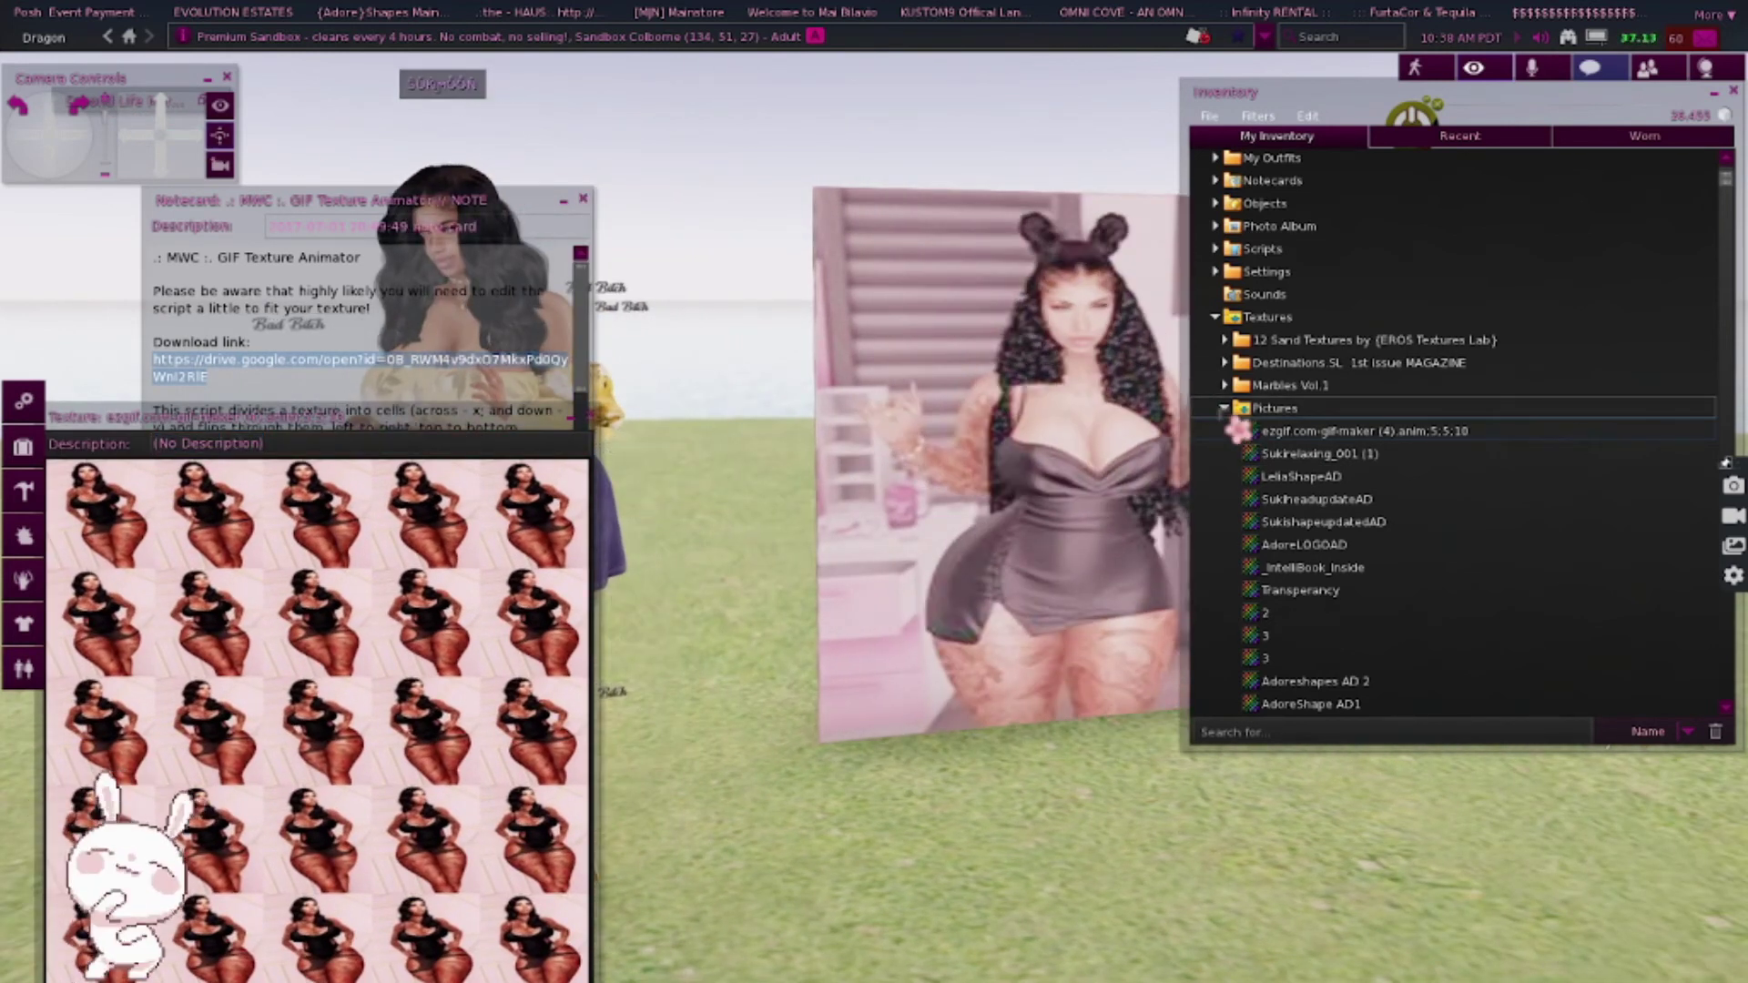
scroll(1332, 434, "down", 5)
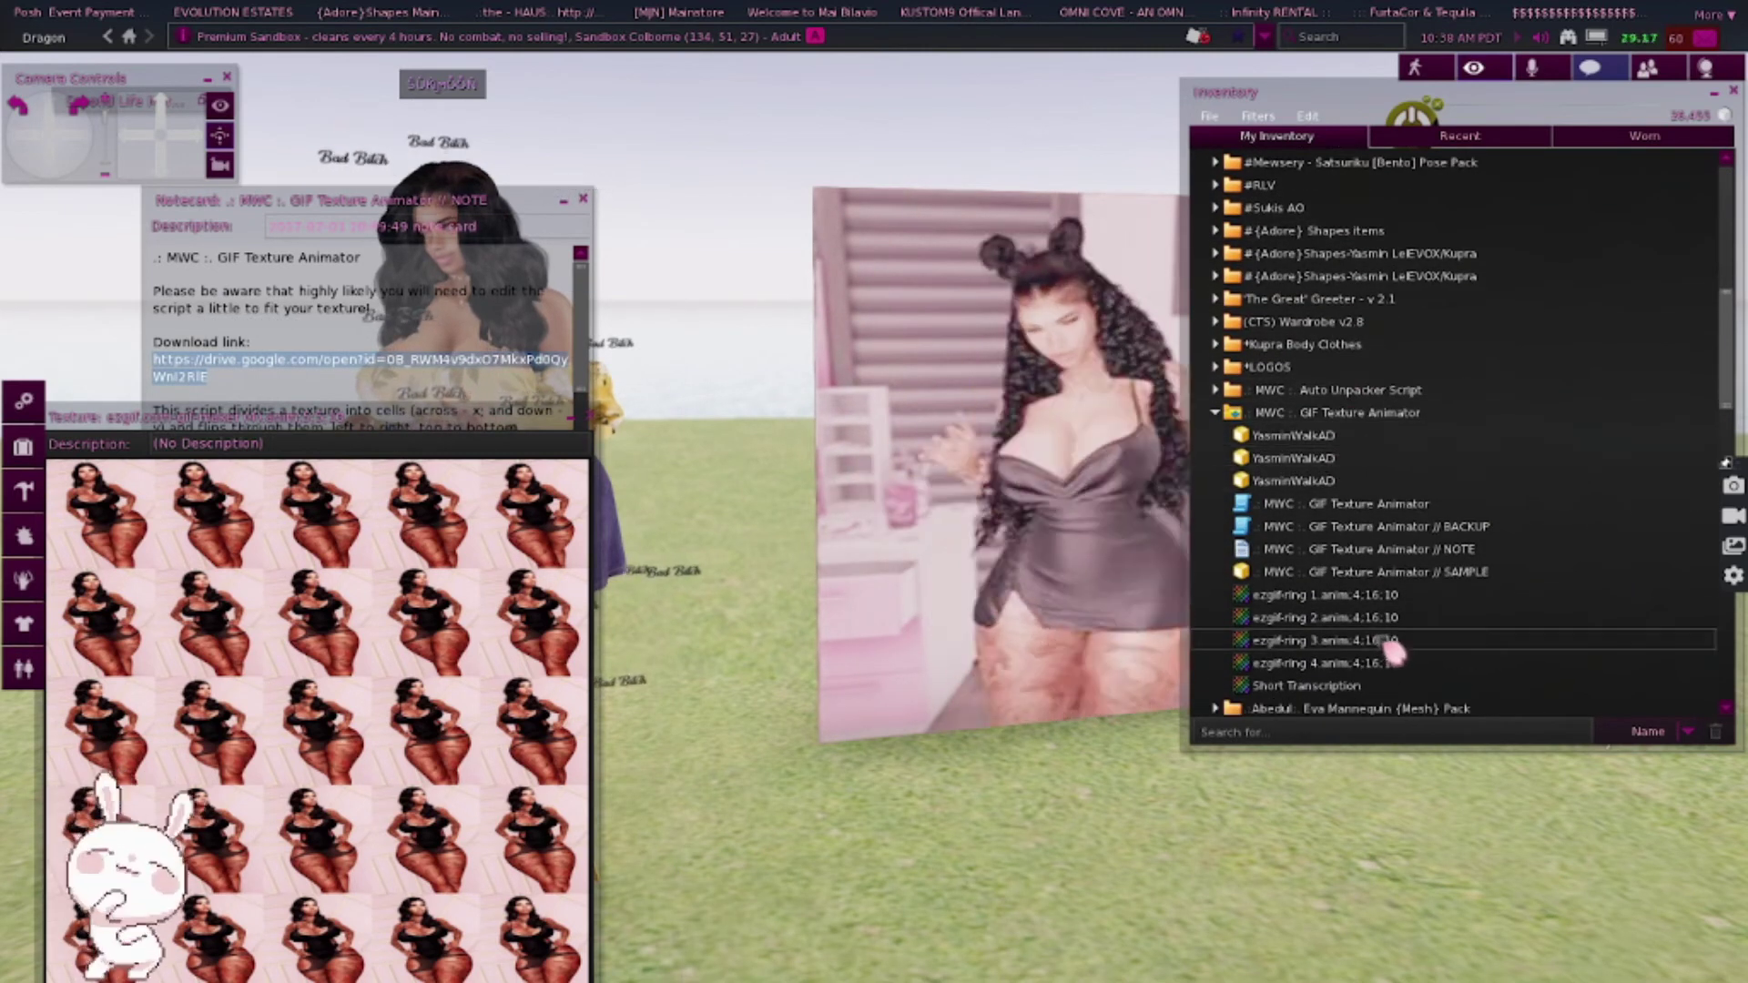
left_click(1374, 572)
scroll(840, 744, "down", 3)
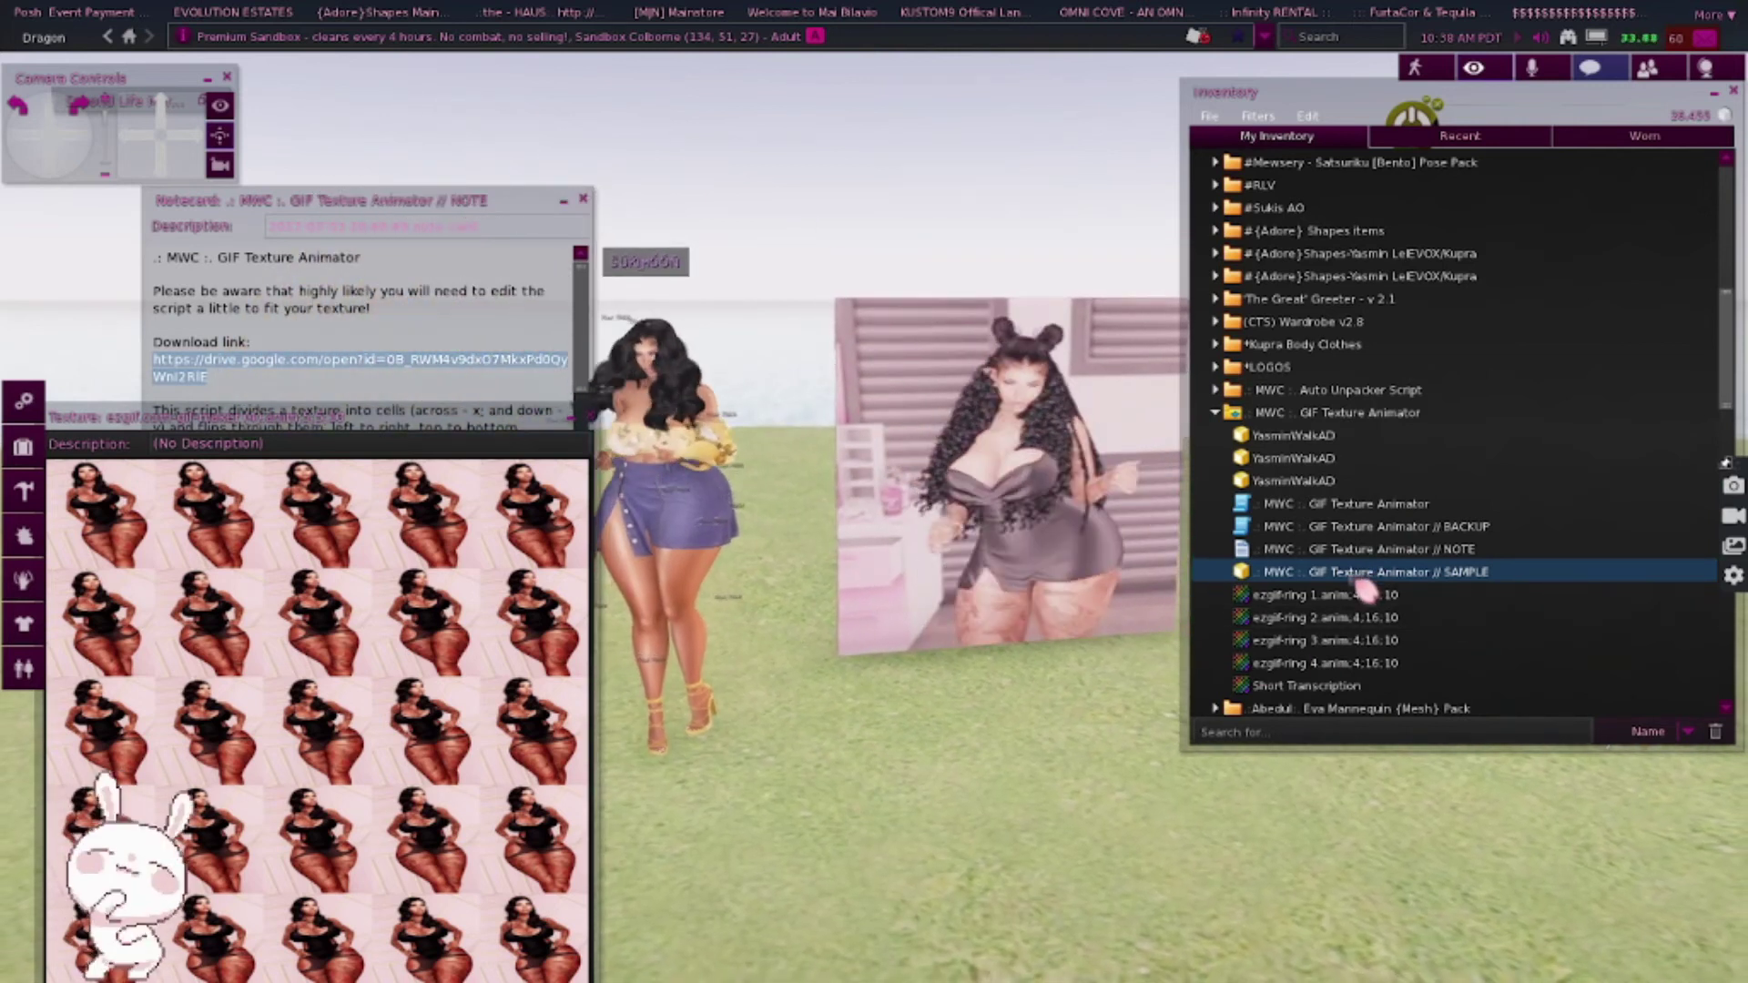
left_click_drag(1020, 697, 928, 715)
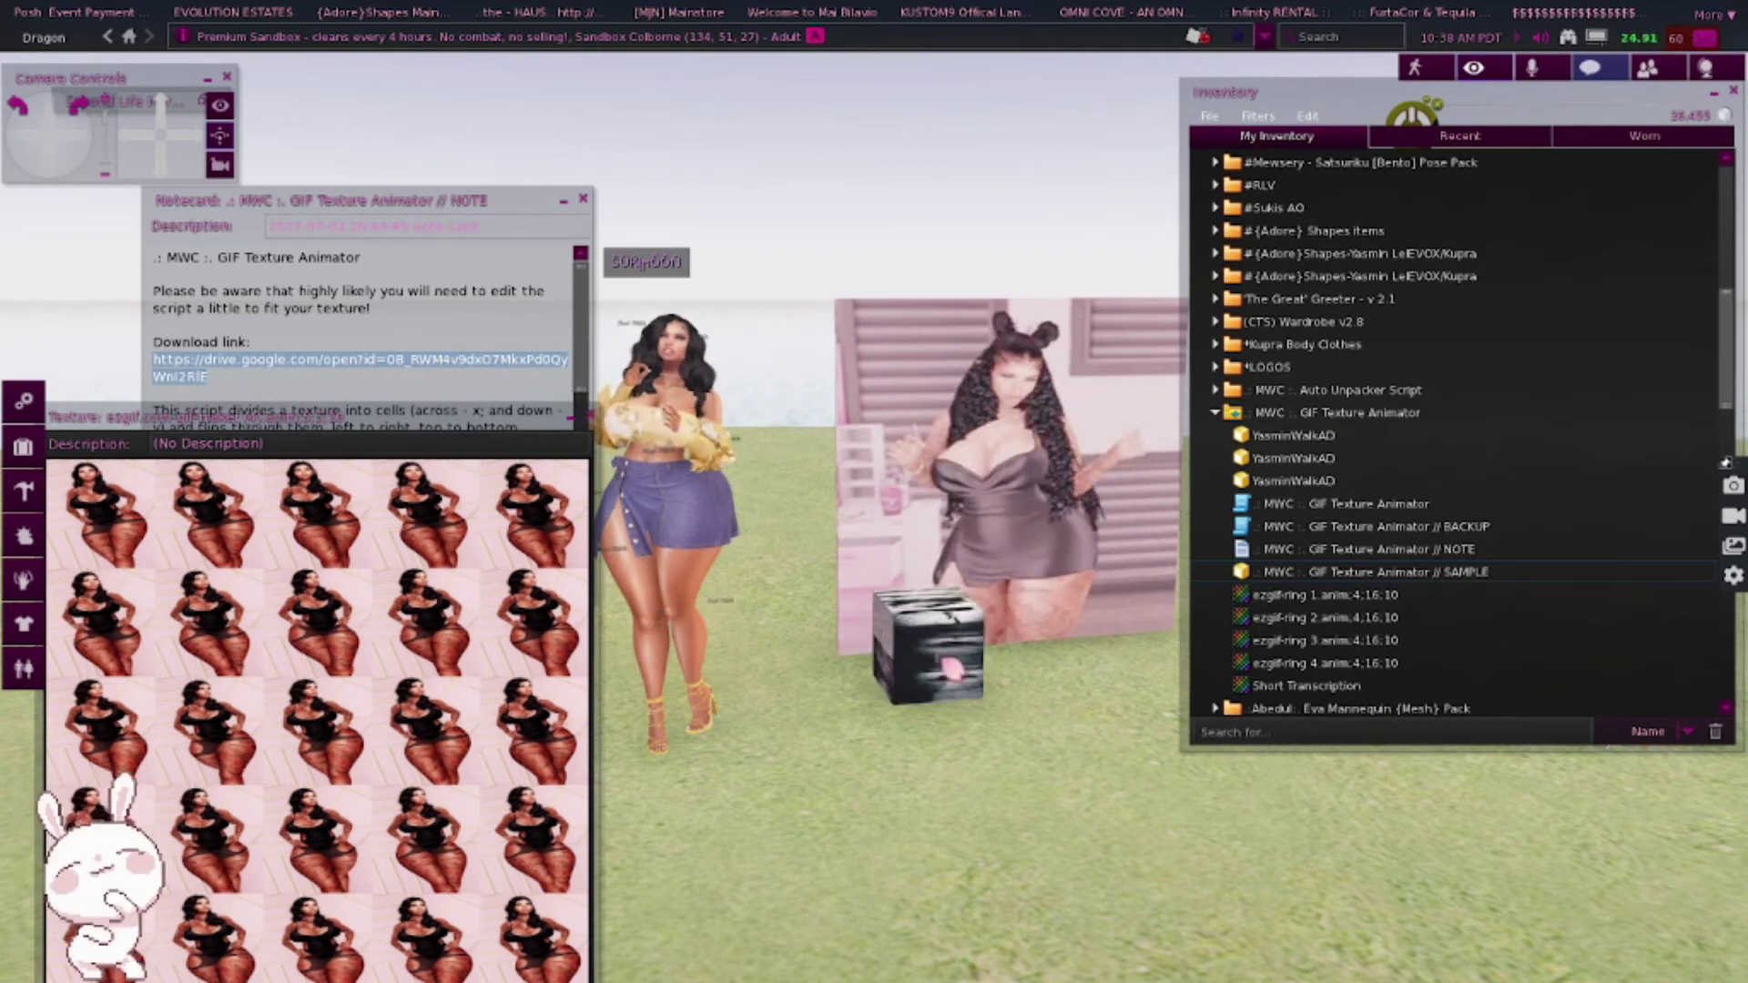
- Edit the sample box and display its contents, moving the build window partly clear of the inventory
left_click(996, 282)
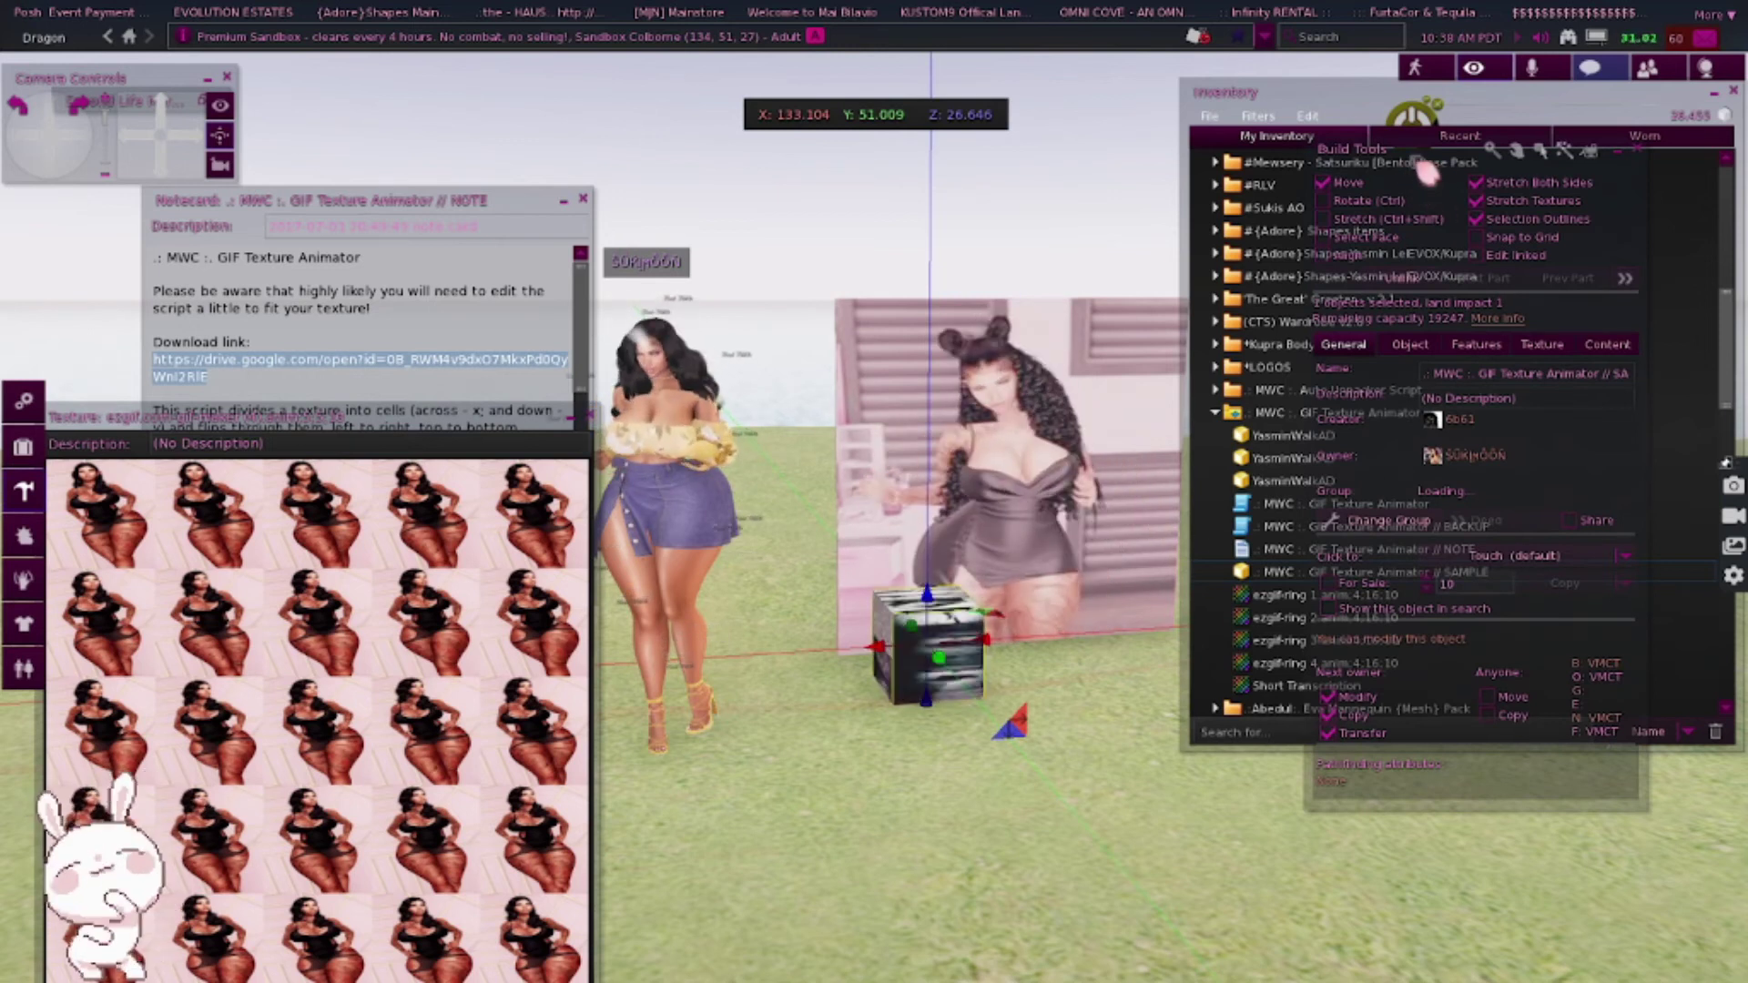
left_click_drag(1424, 169, 1164, 136)
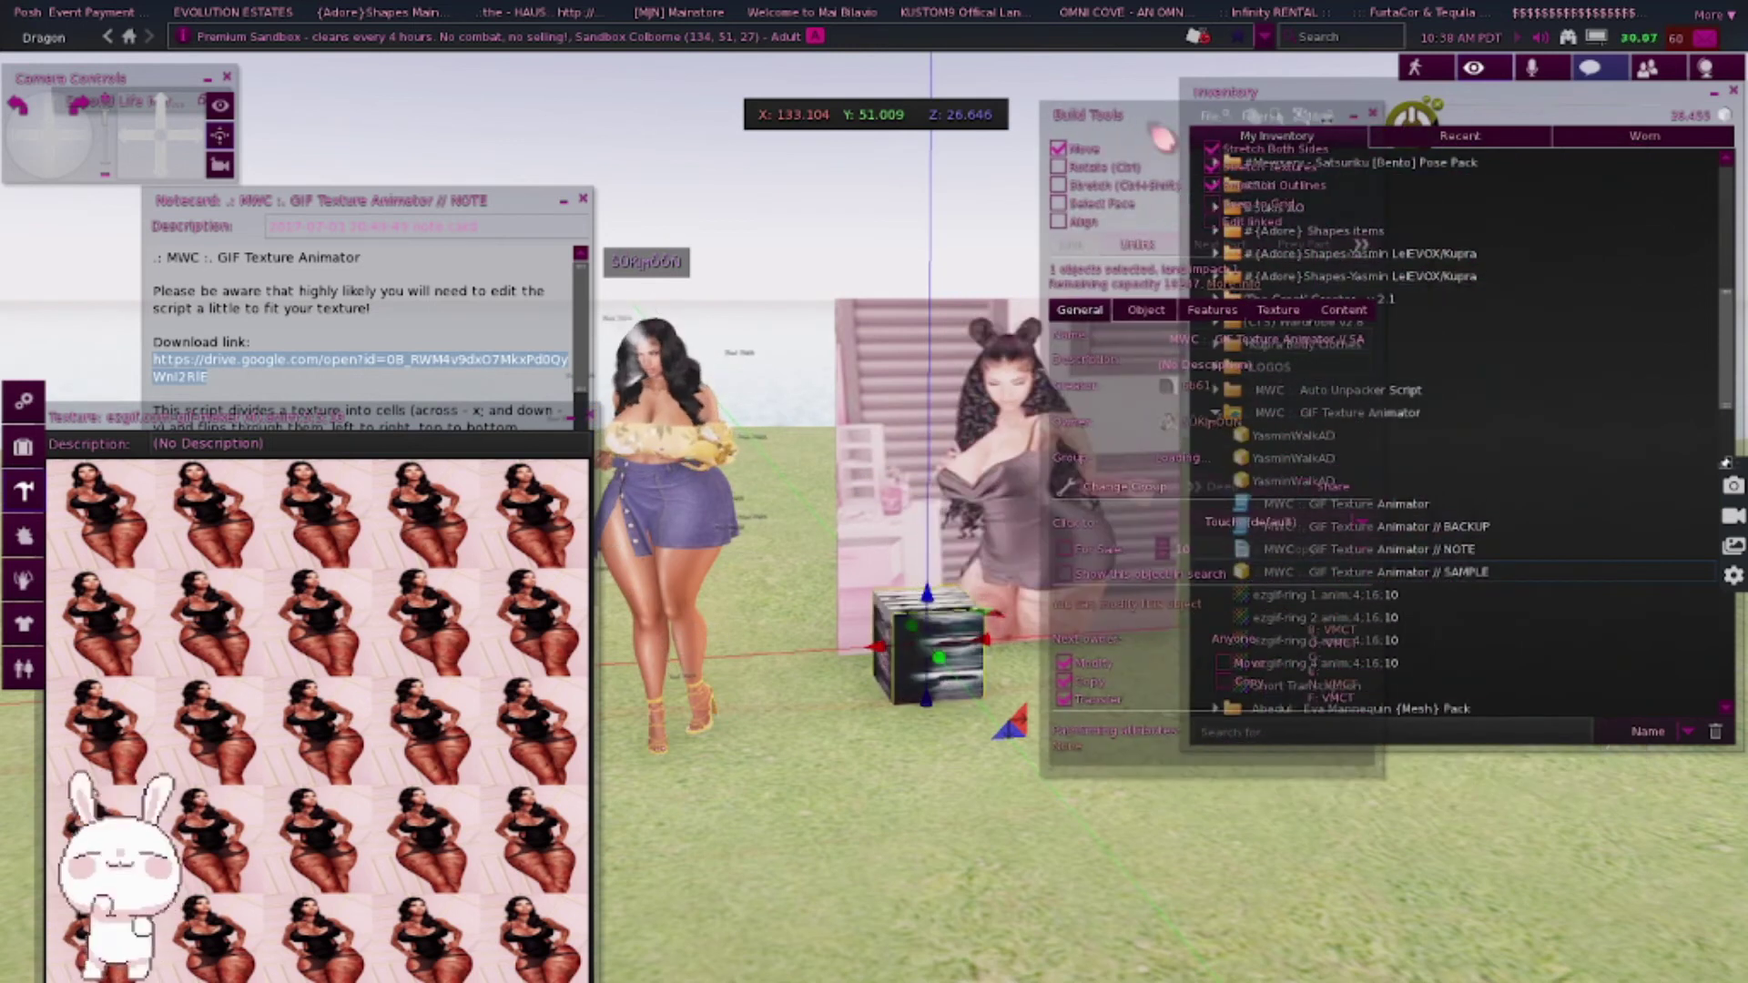
left_click(1344, 312)
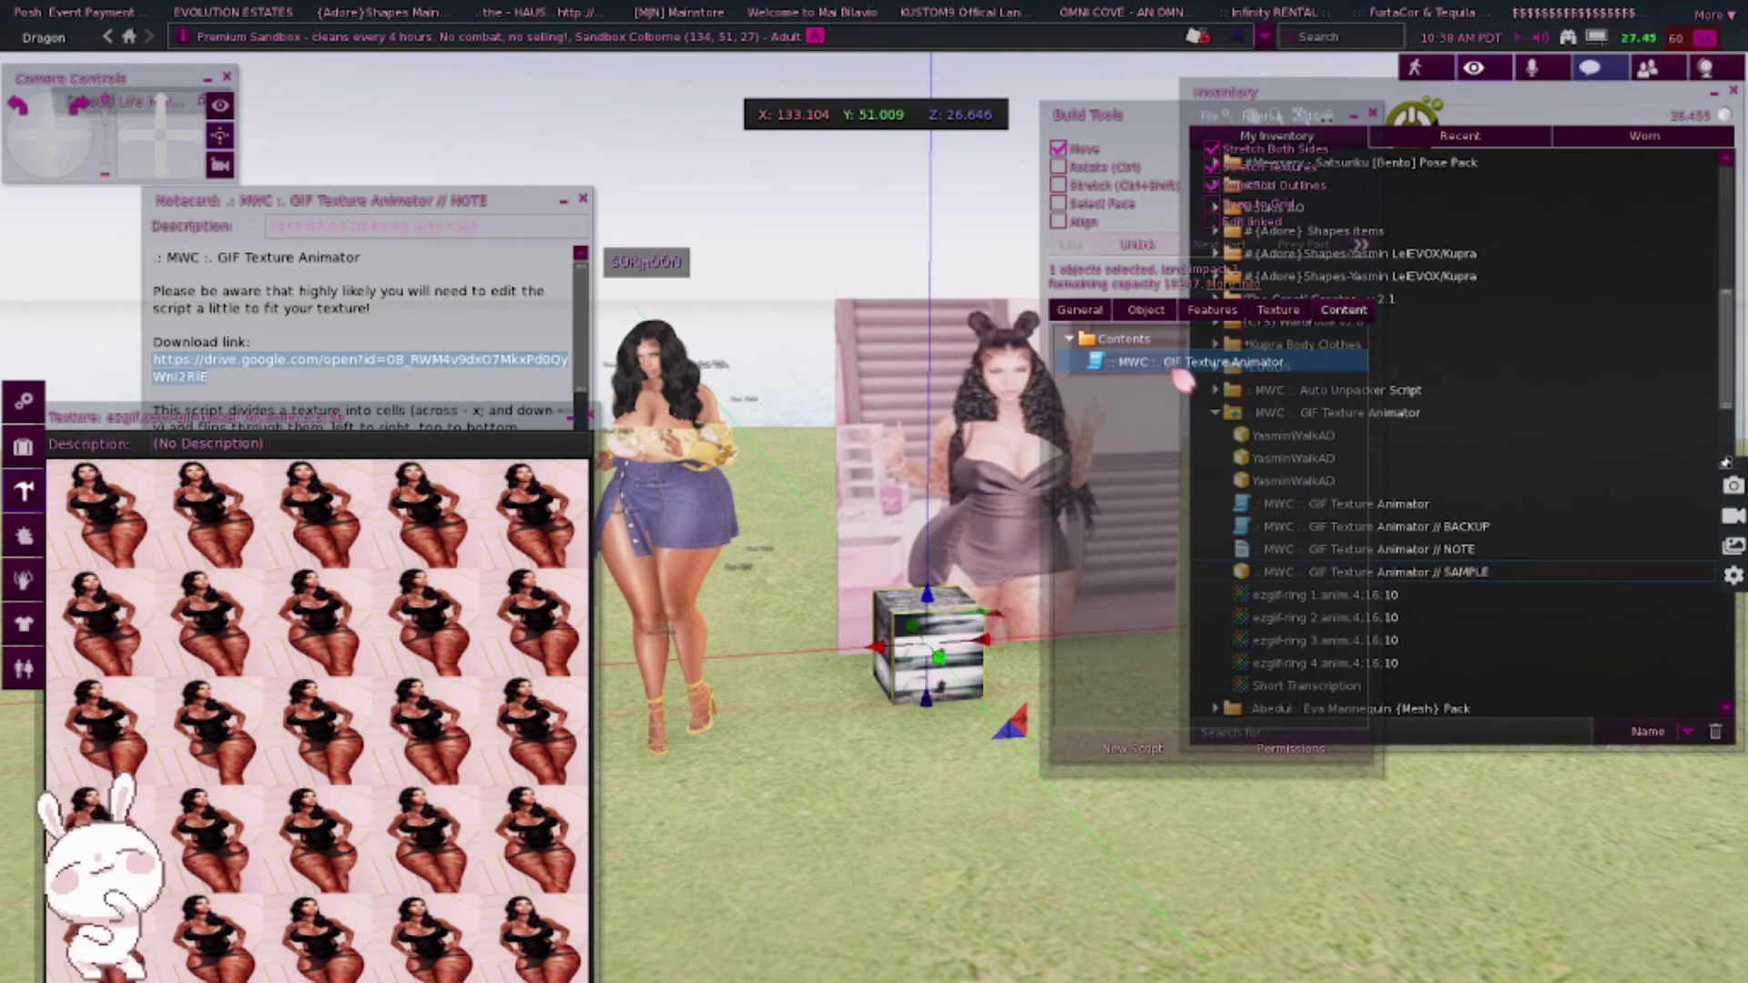
- Examine the rate and frame settings in the box's GIF Texture Animator script beside the texture preview, and minimize the script window
left_click_drag(392, 448, 988, 450)
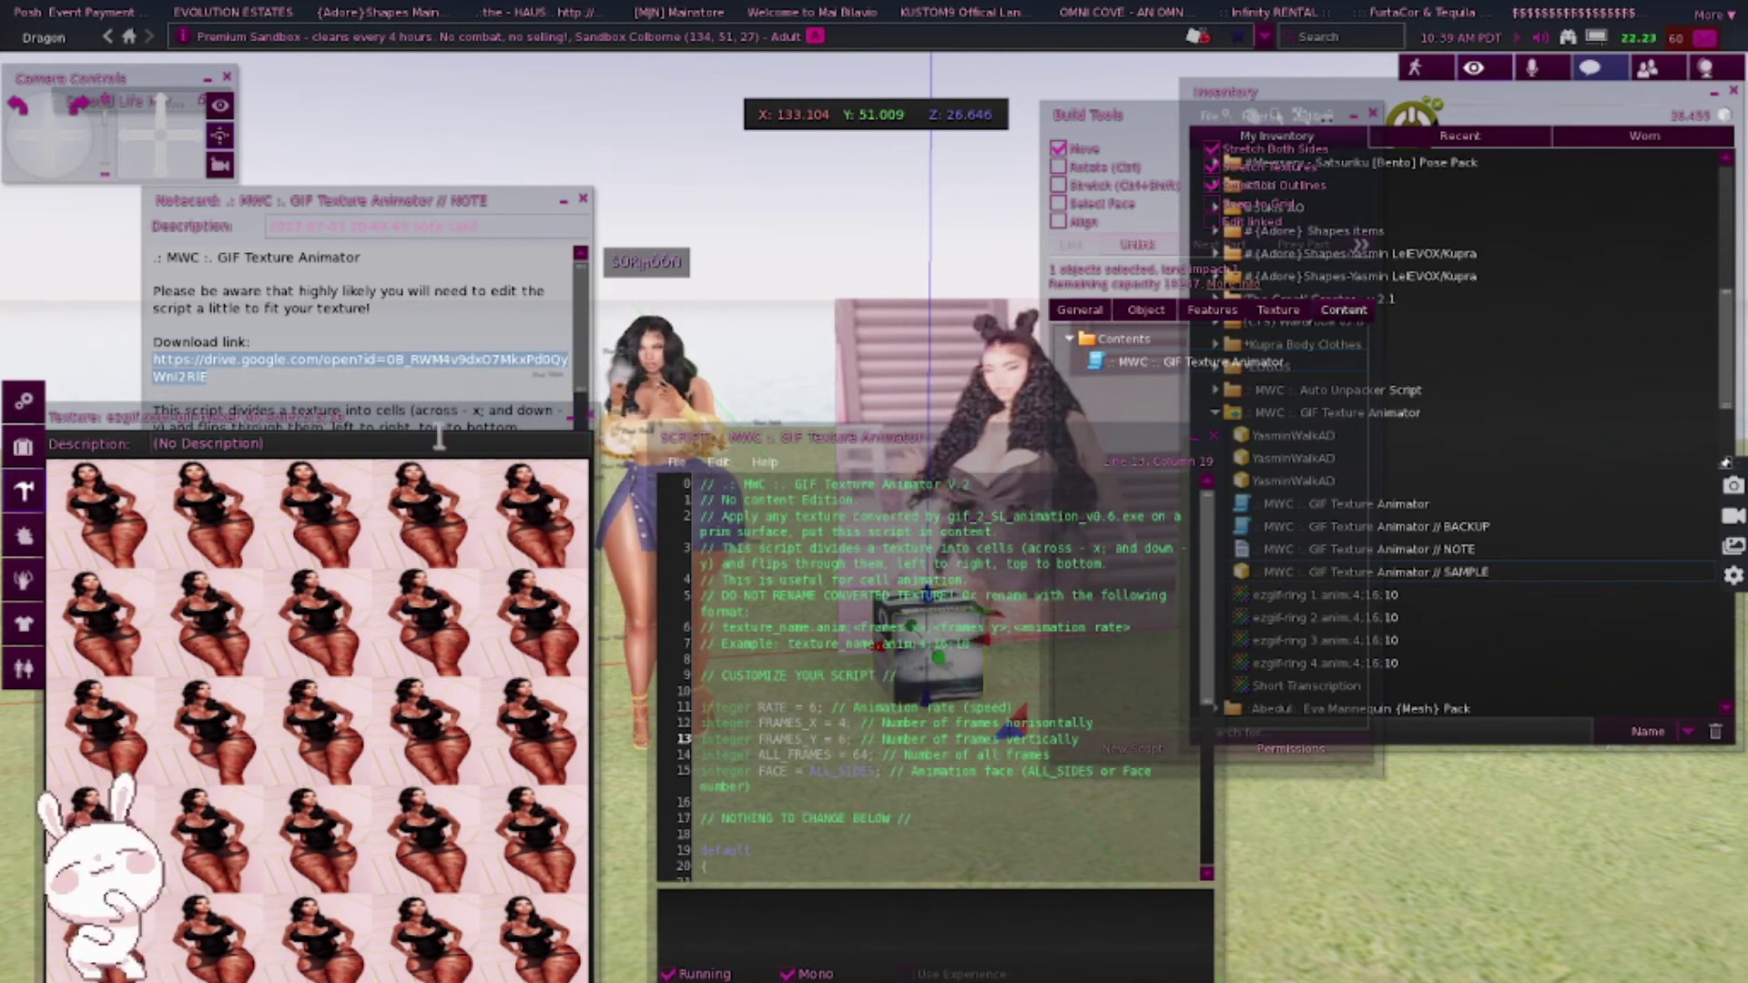
left_click_drag(451, 437, 452, 305)
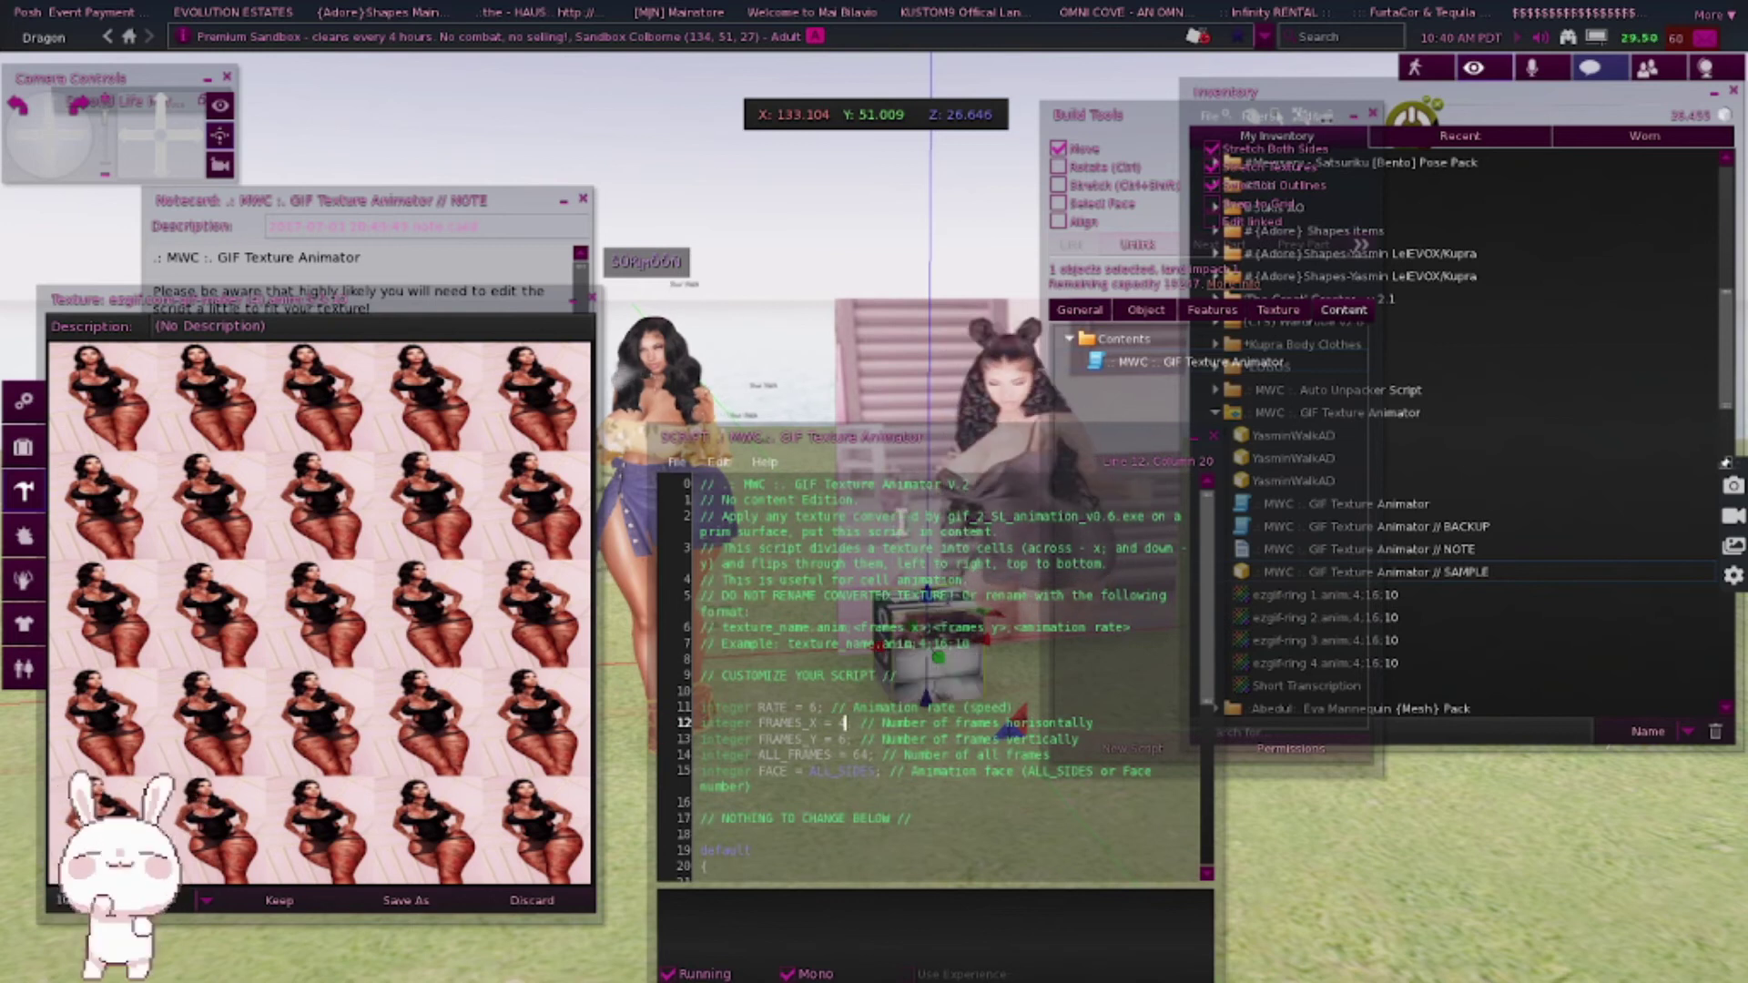
left_click_drag(819, 437, 564, 463)
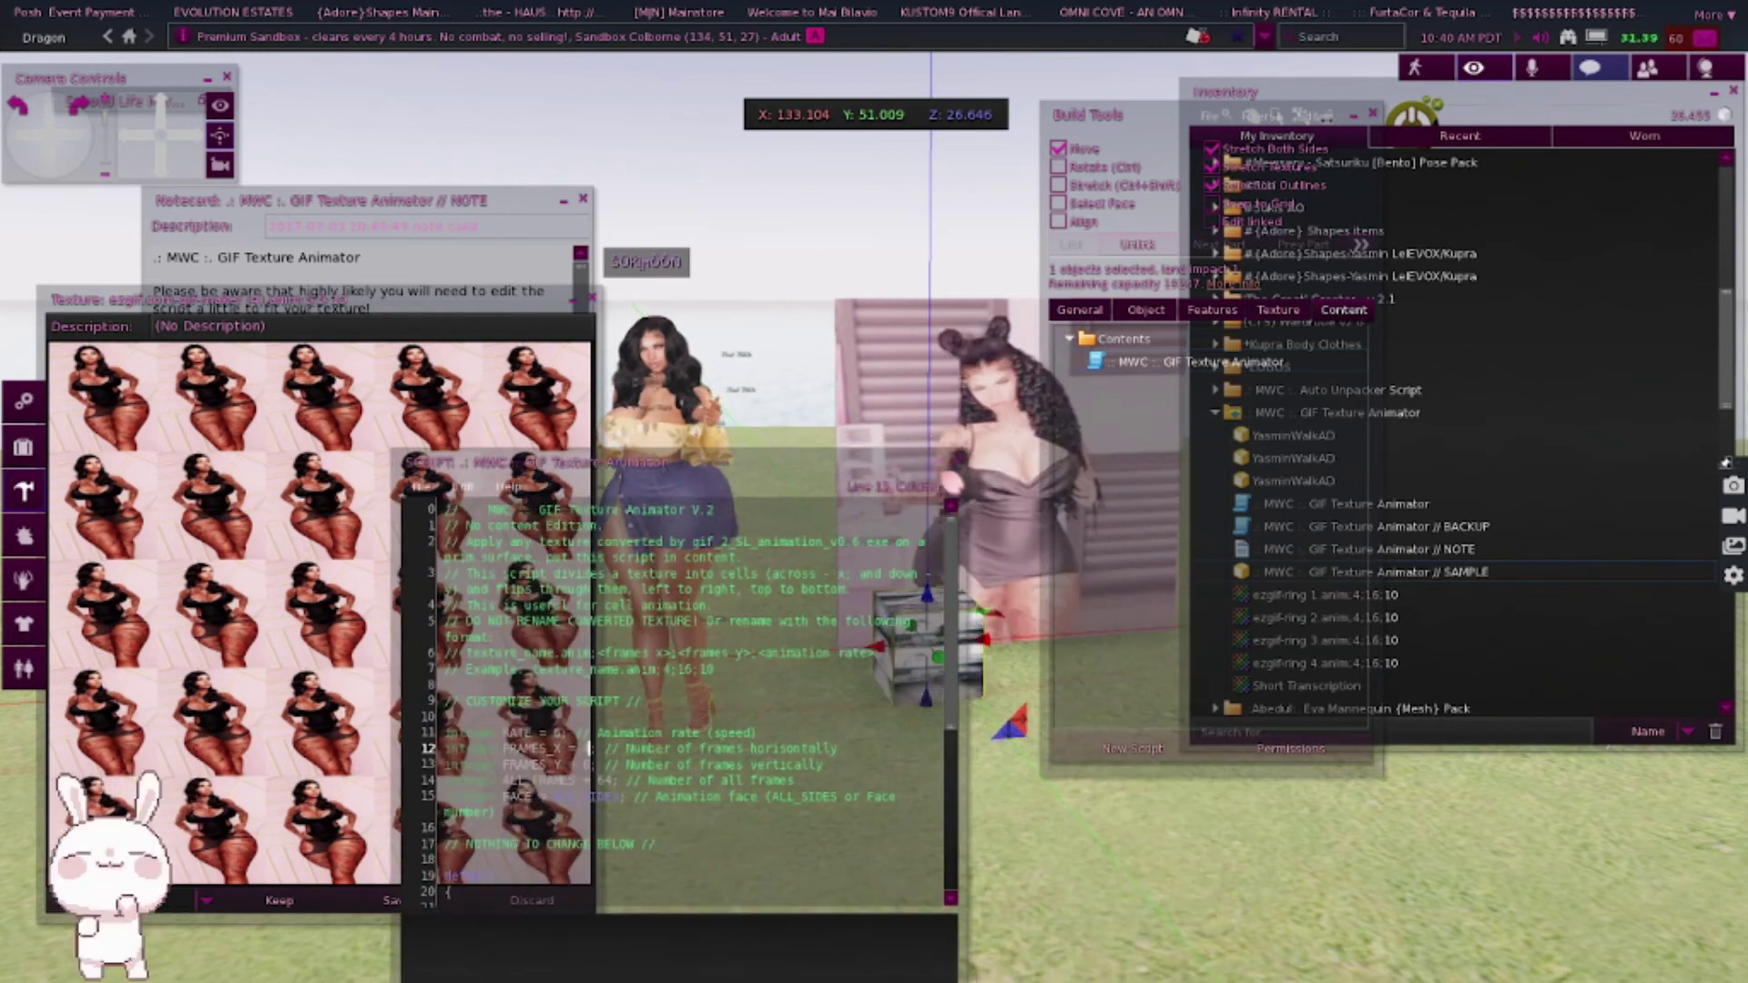
left_click(949, 475)
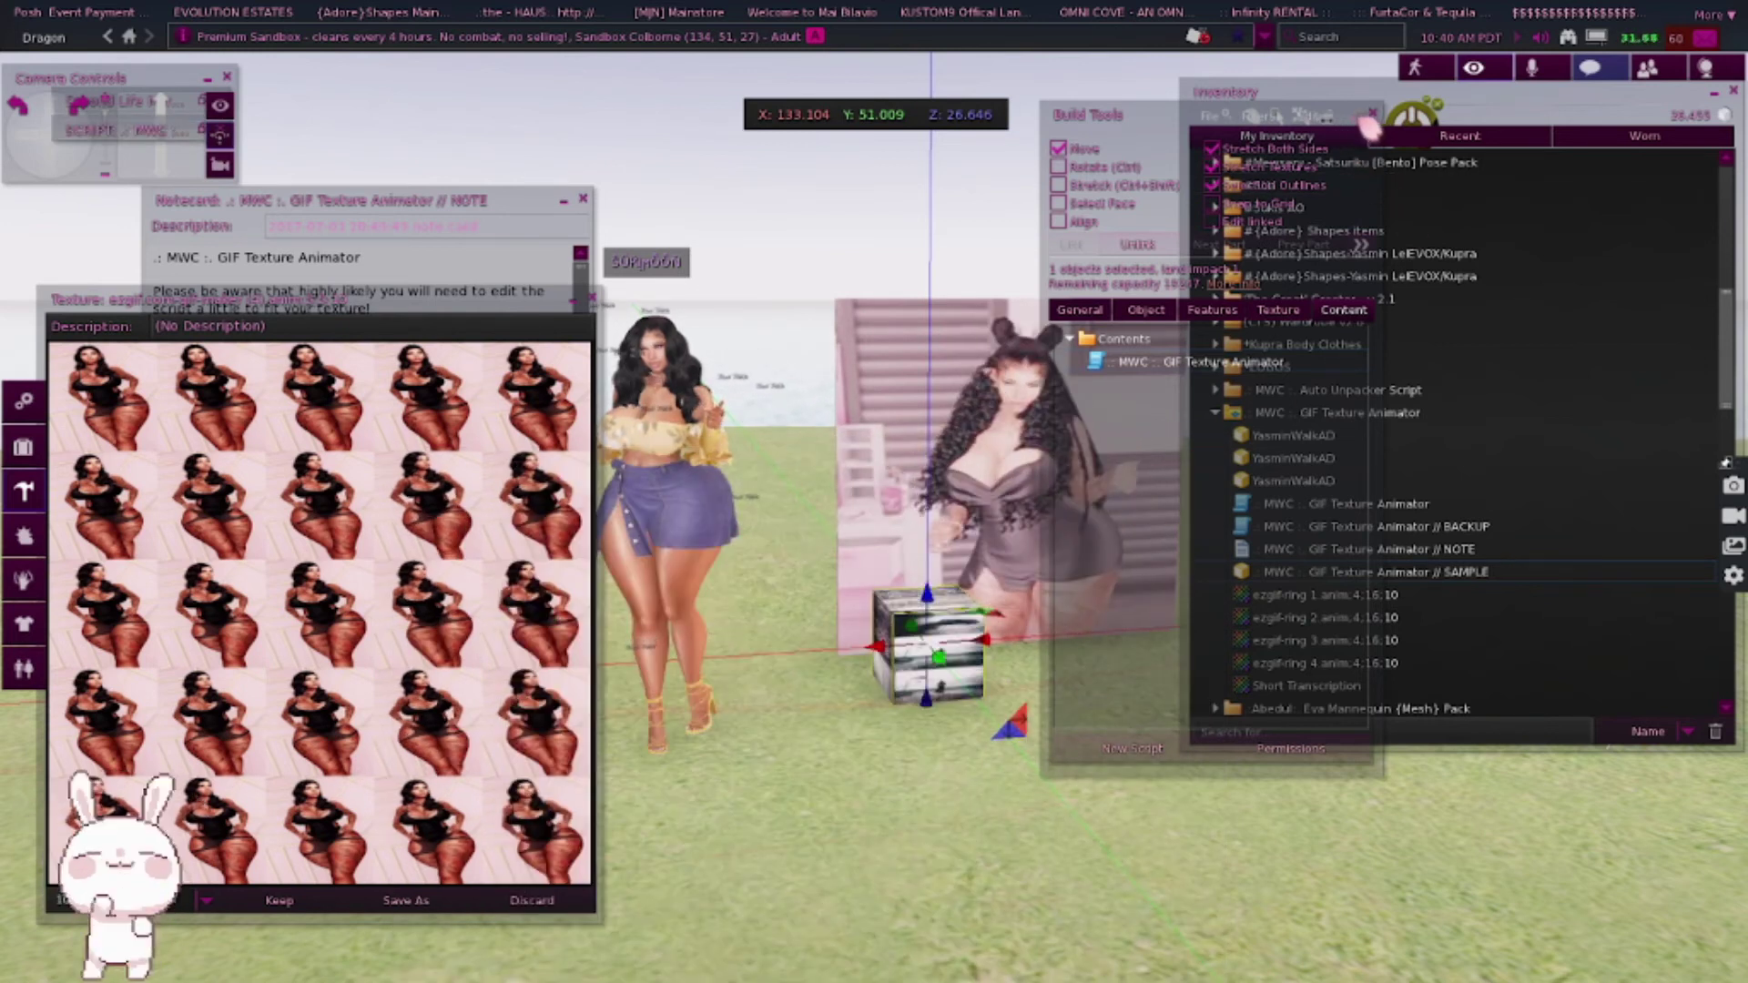
- Delete the animated picture board from the grass and edit the sample box again
left_click(1357, 113)
left_click(1001, 419)
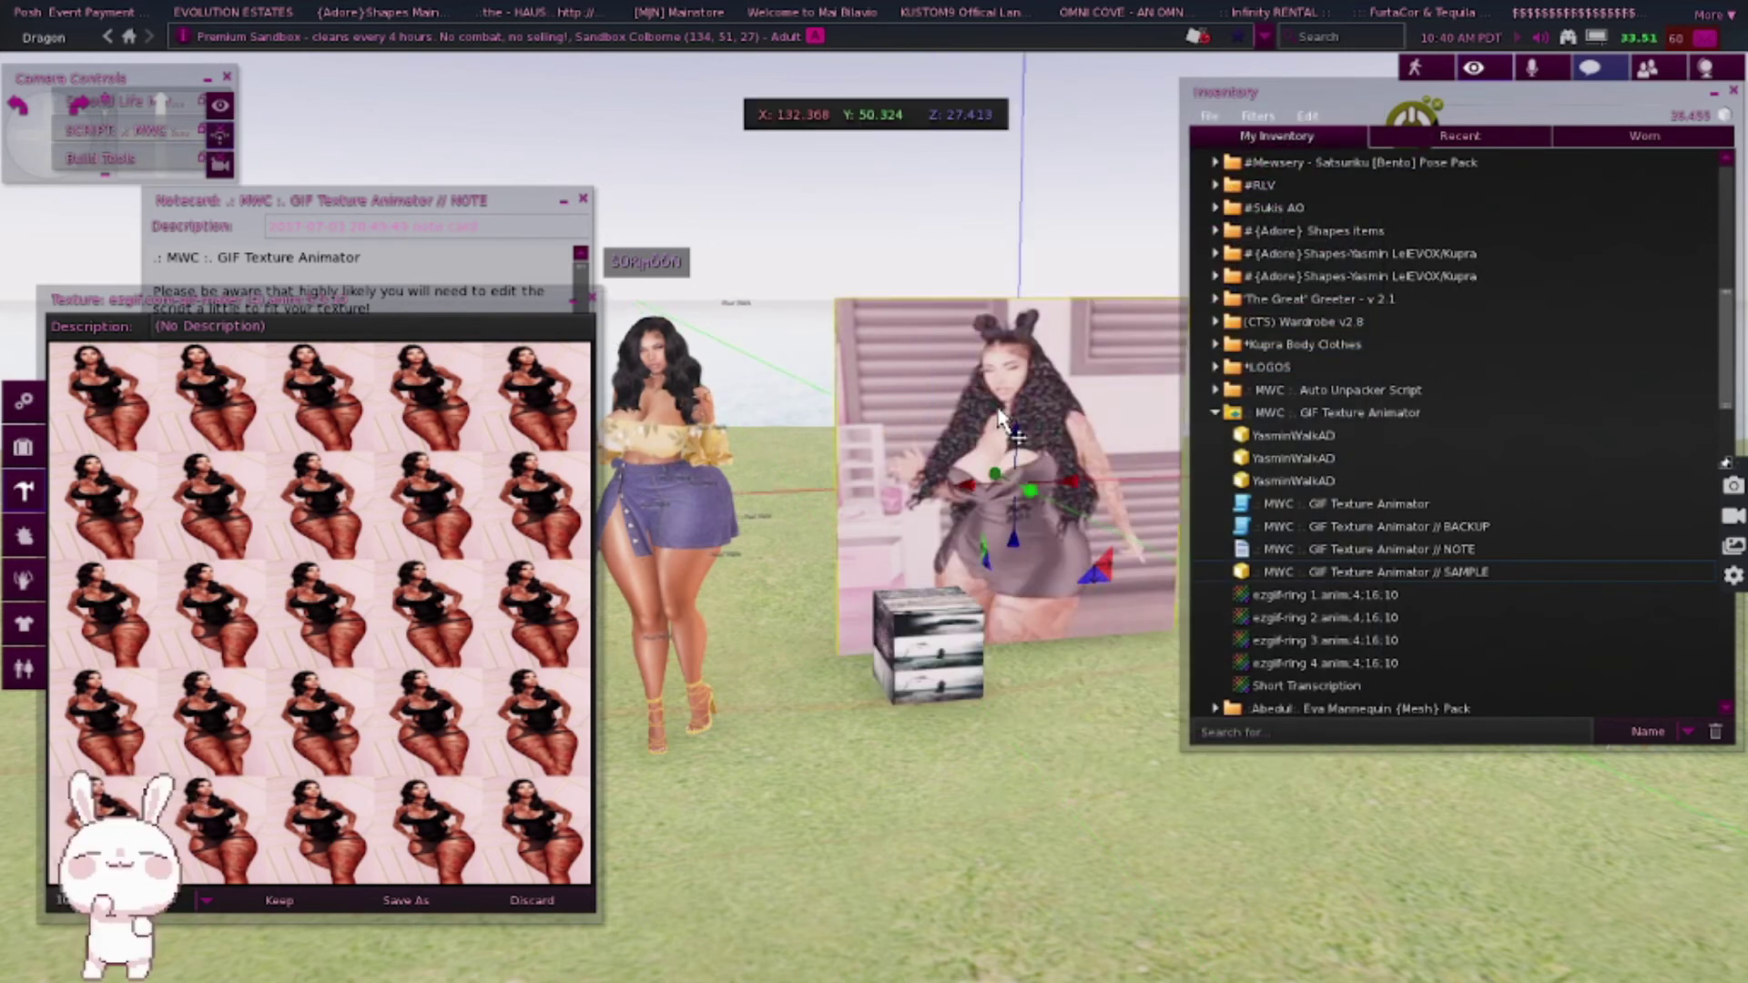
key("Delete")
right_click(947, 654)
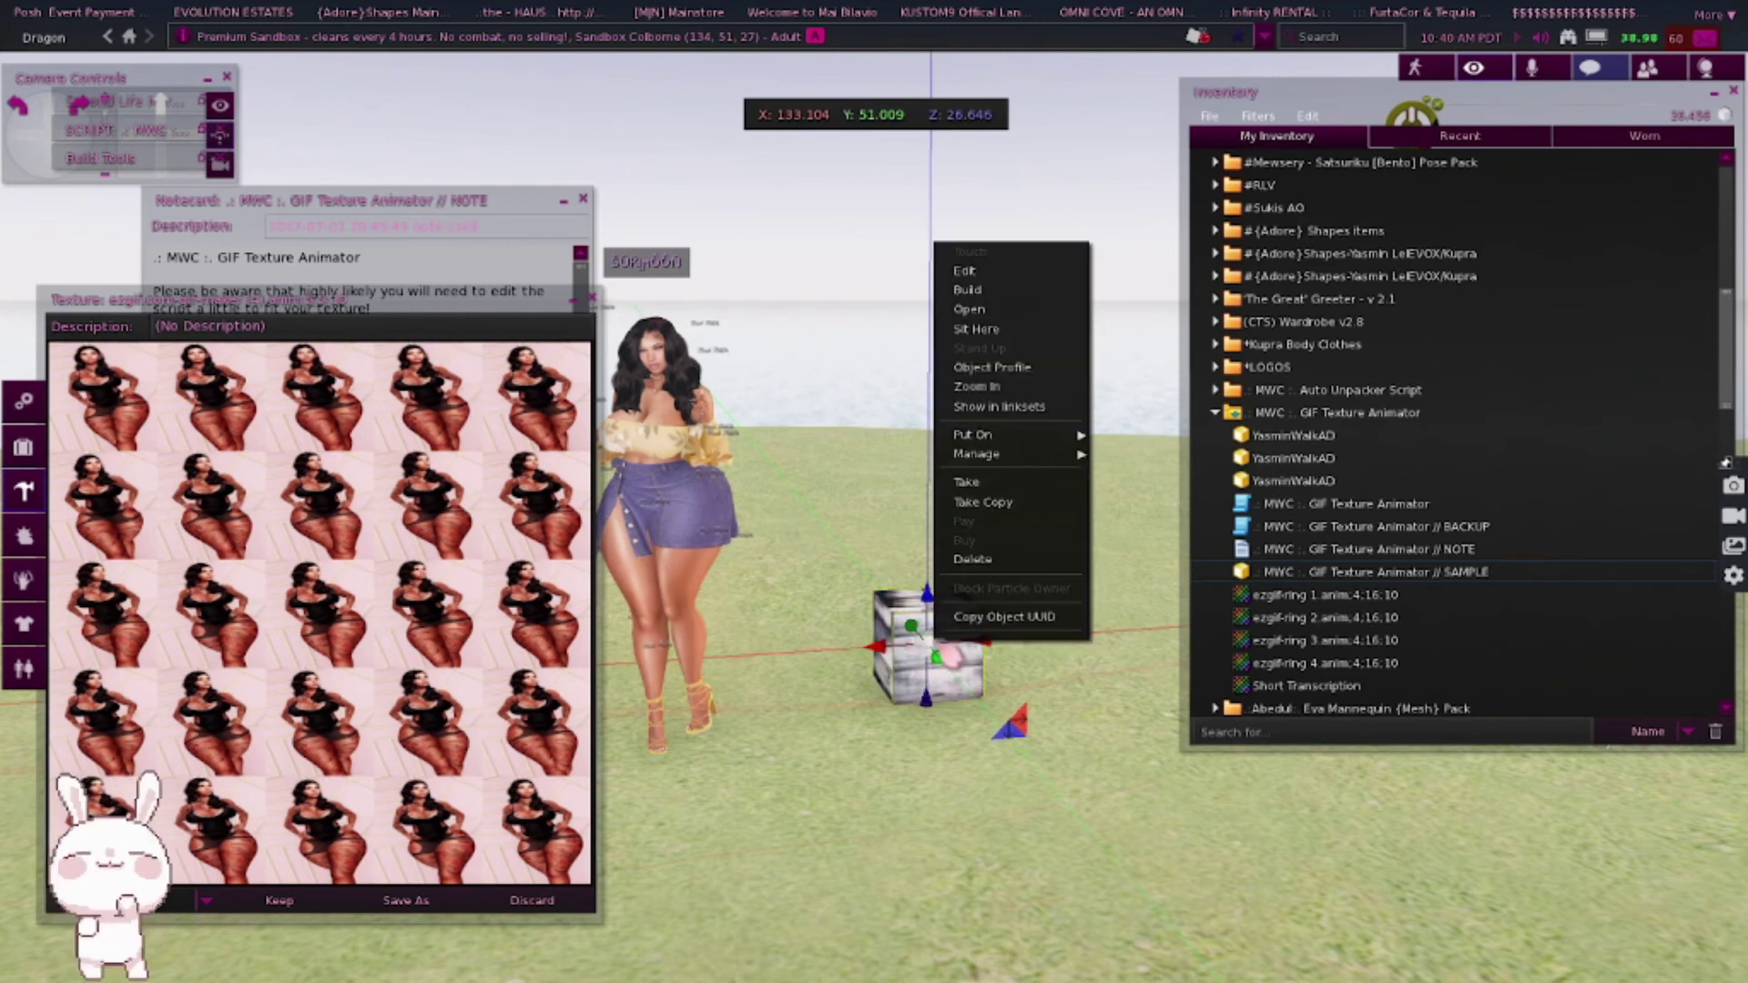
left_click(965, 271)
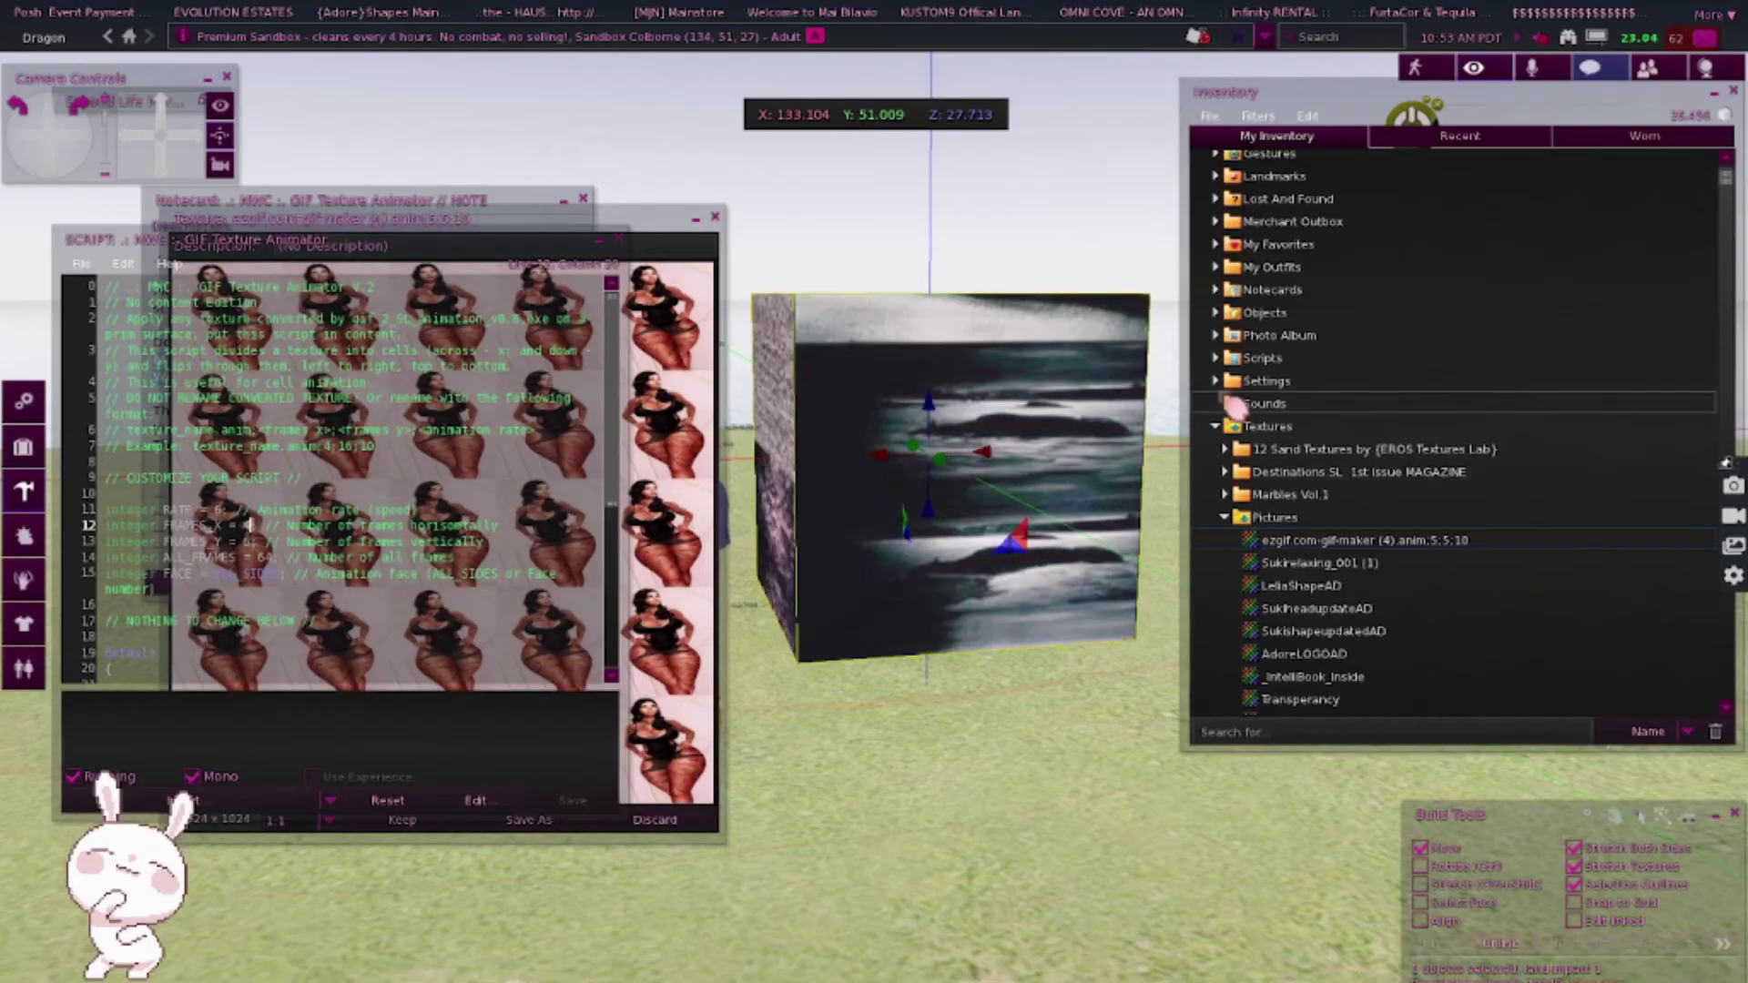
- Apply the ezgif.com-gif-maker (4).anim;5;5;10 texture from the Pictures folder to the box's front, top and adjoining side faces
left_click(1320, 540)
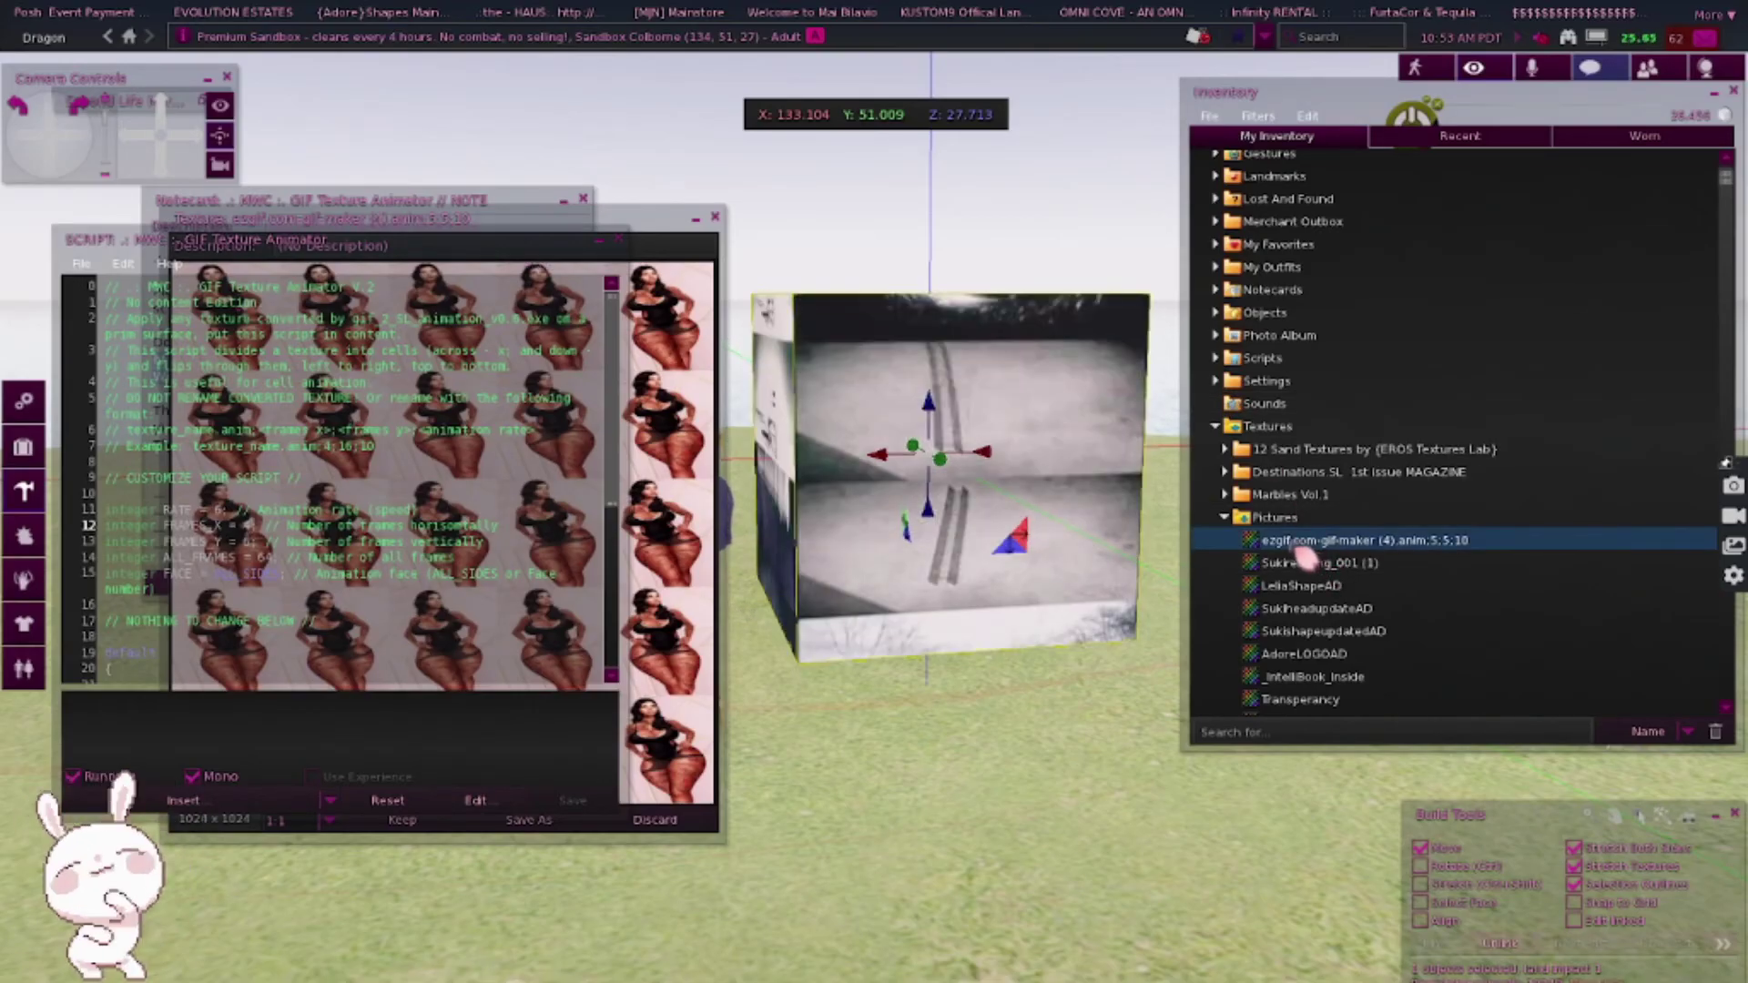
left_click_drag(1008, 471, 1006, 487)
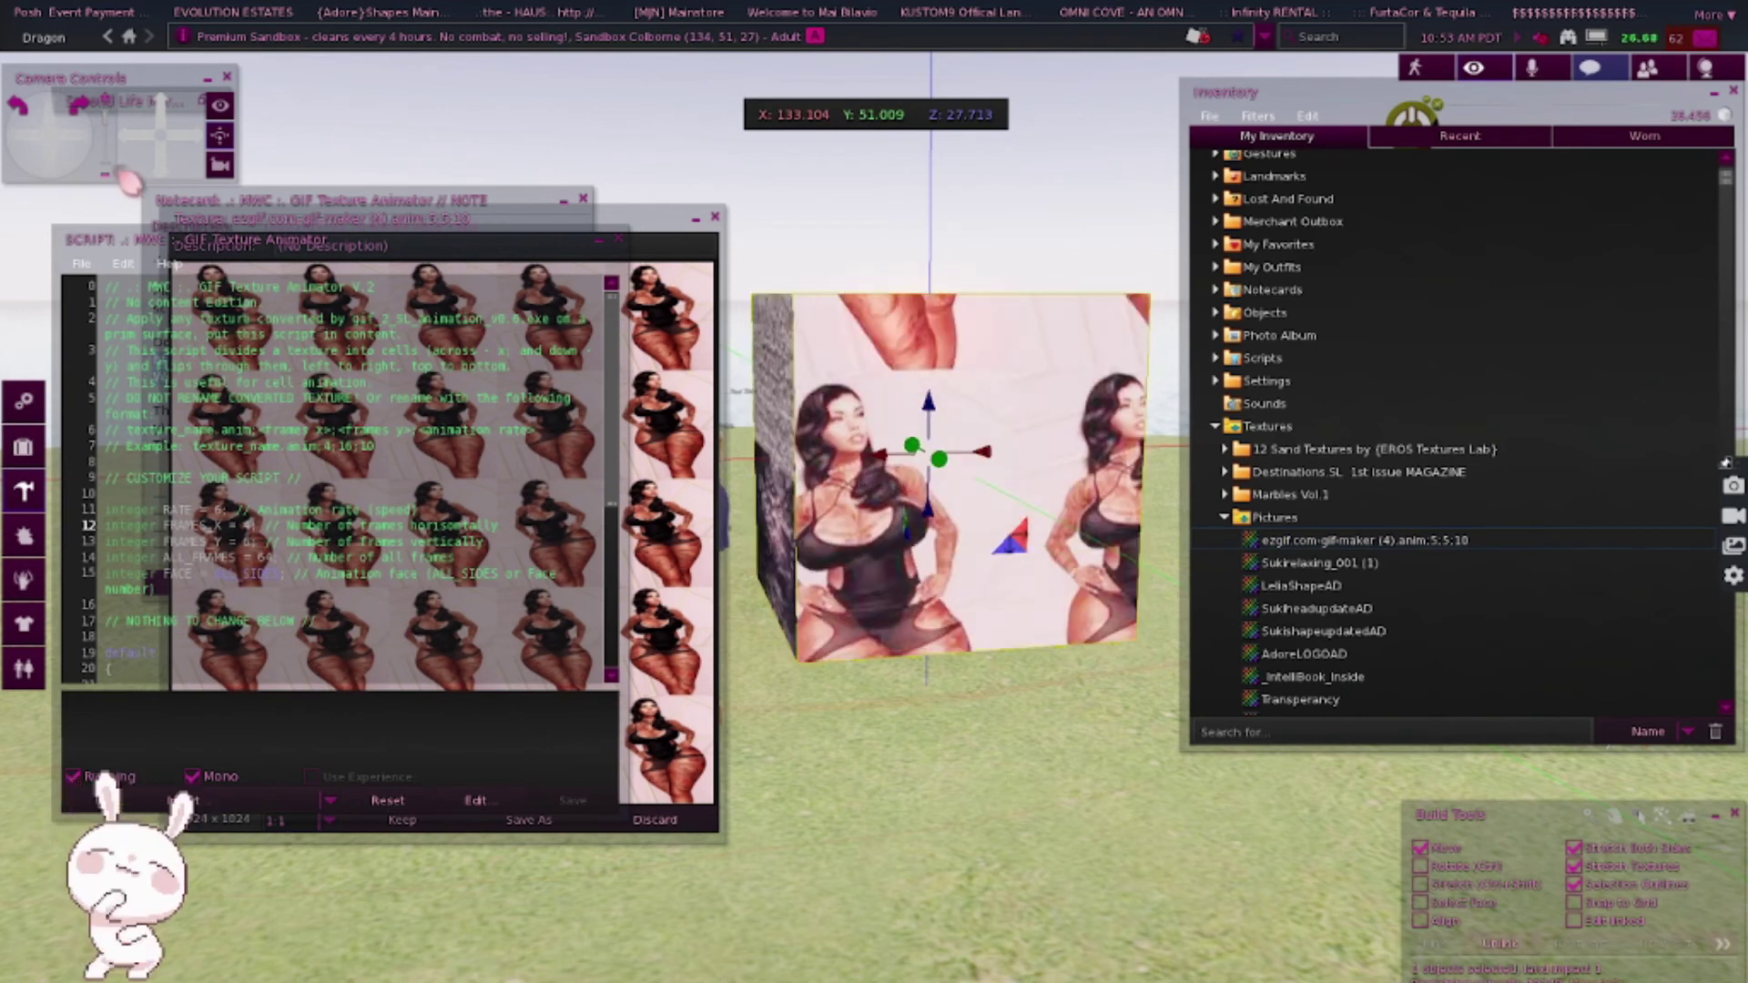
left_click_drag(95, 119, 182, 124)
left_click(1306, 543)
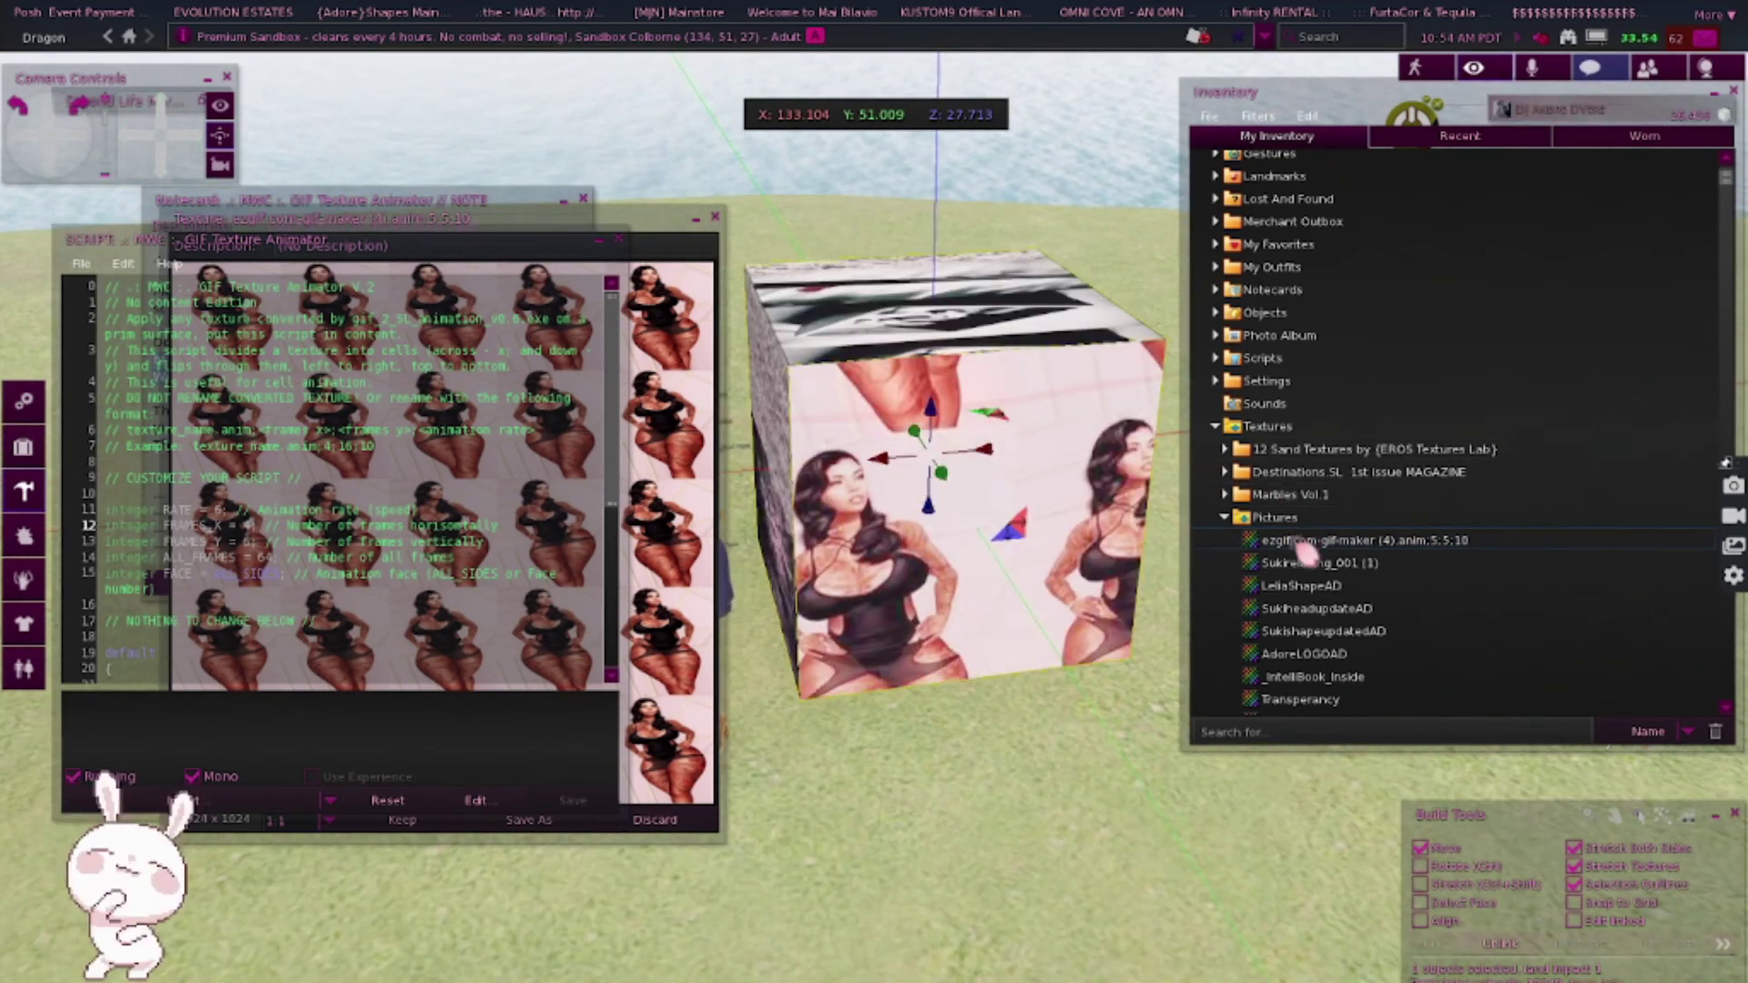
left_click_drag(1306, 545, 963, 375)
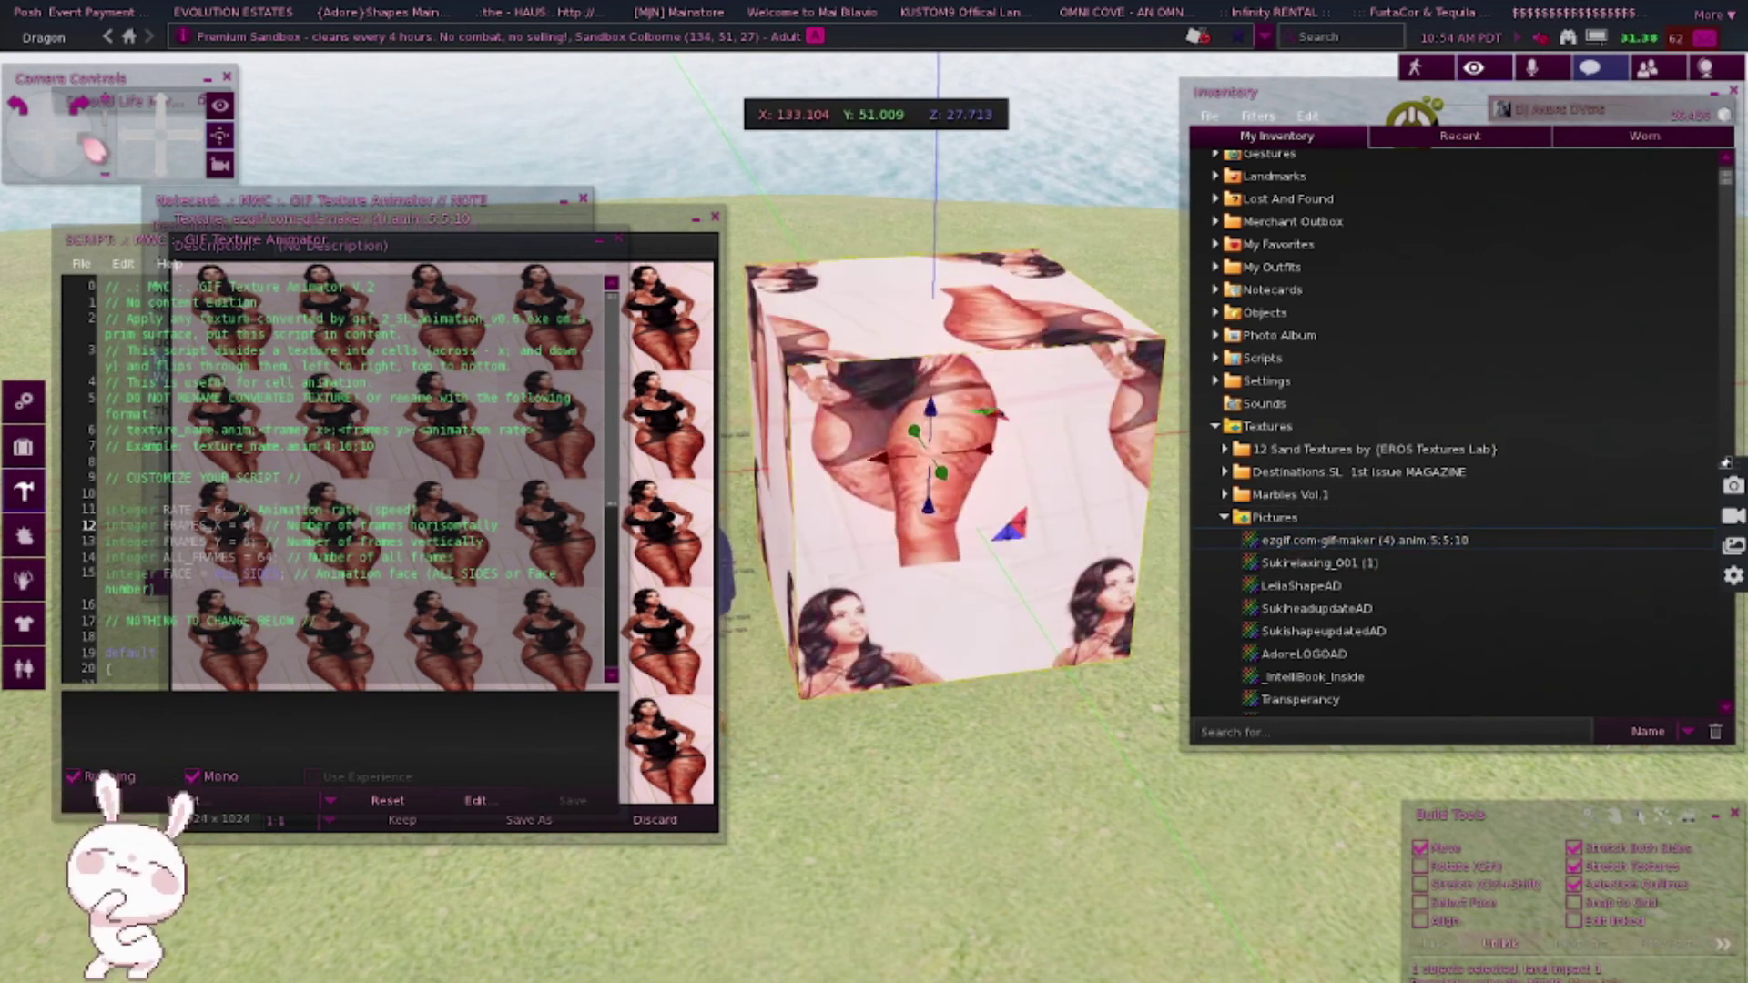
left_click_drag(82, 137, 95, 150)
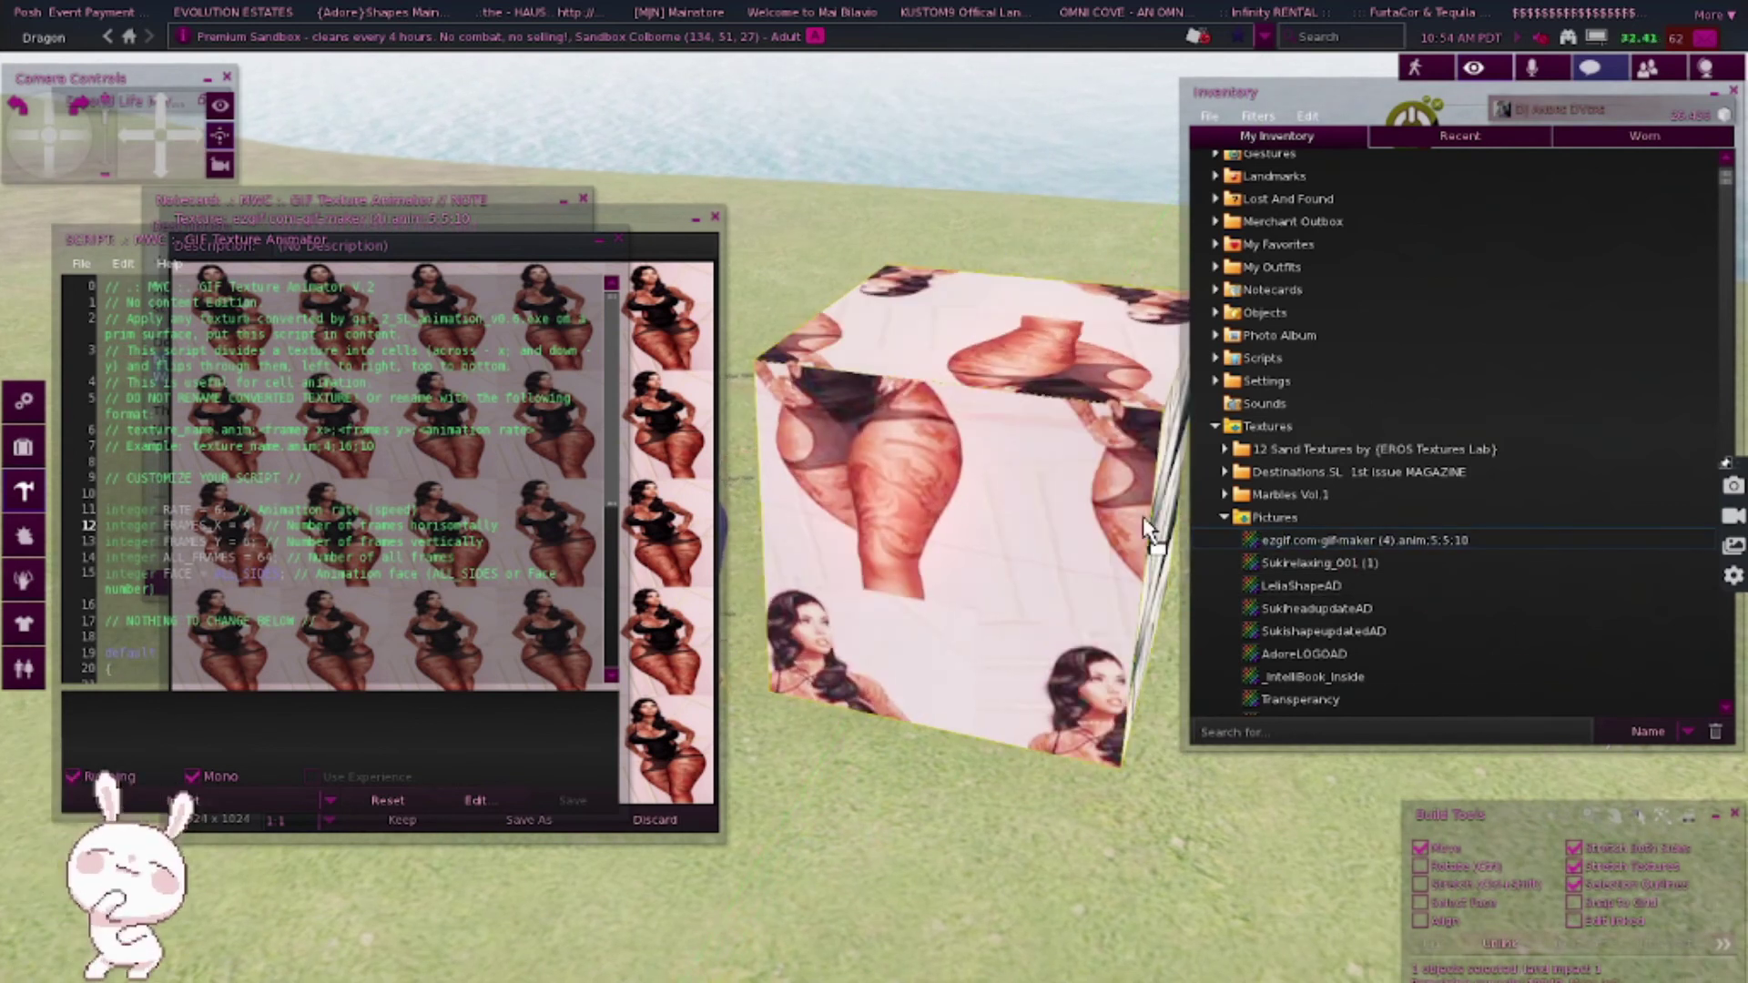
left_click(1160, 532, "alt")
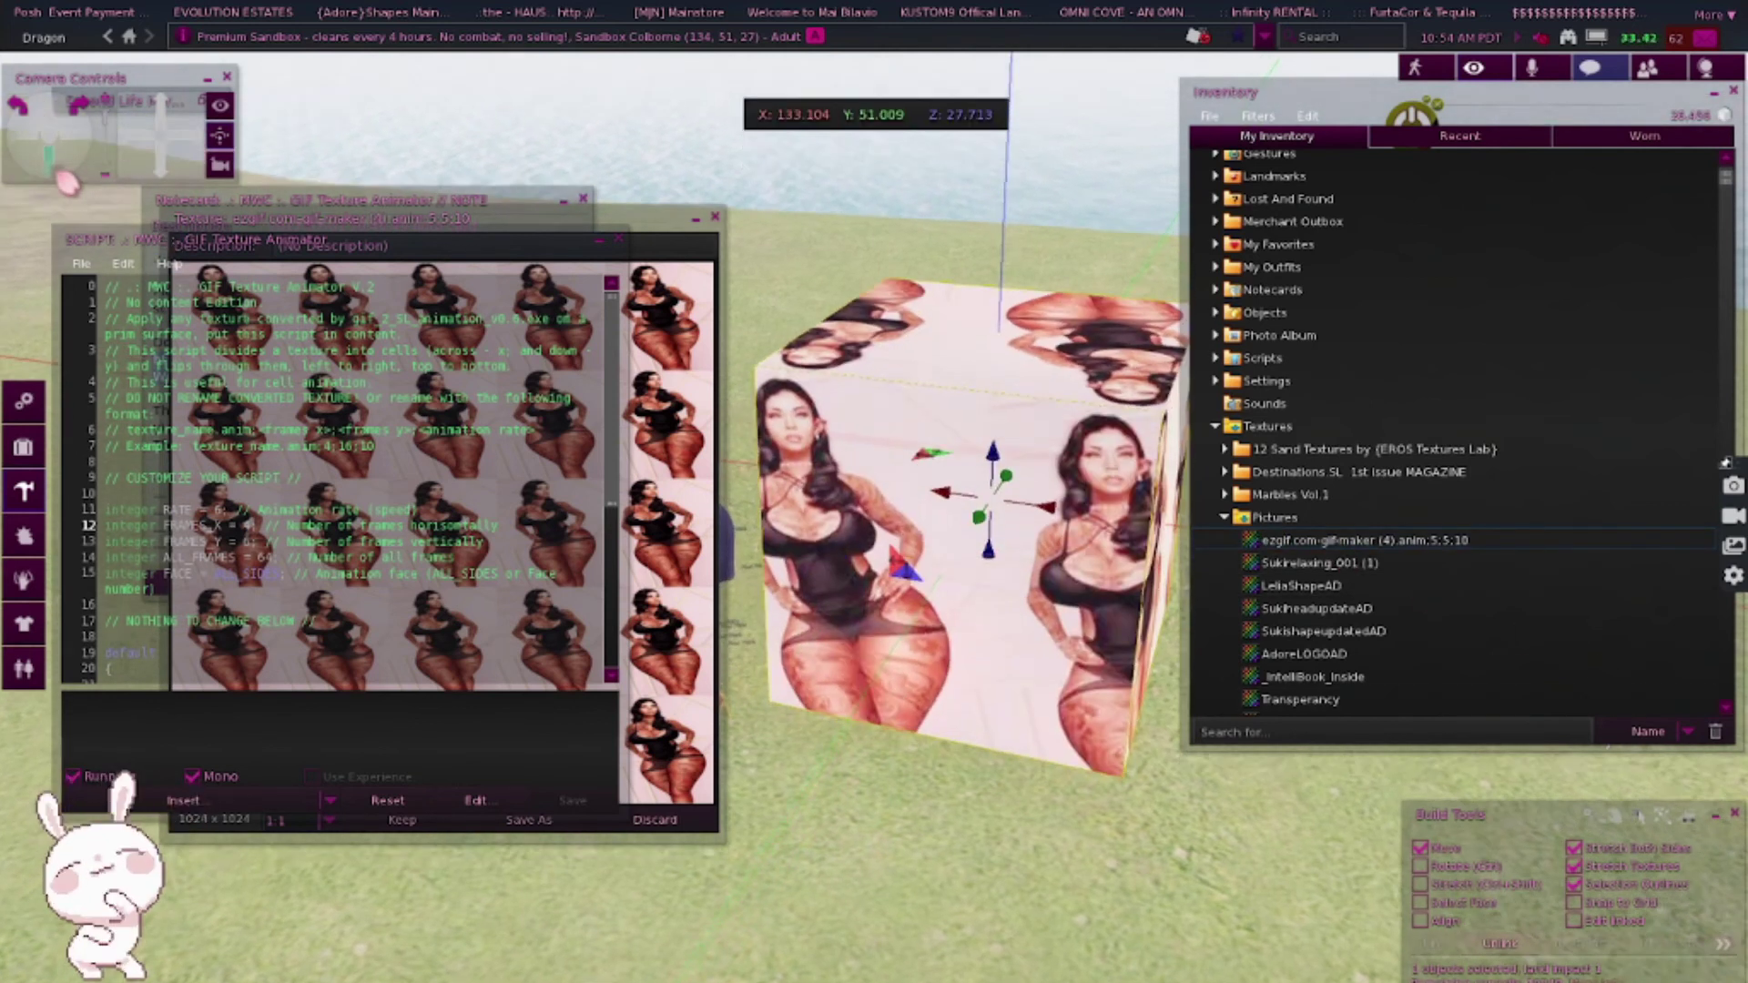
- Raise the box to a height of about Z 28.931 and apply the ezgif.com-gif-maker (4) texture to its underside
left_click_drag(992, 537, 1001, 223)
left_click(55, 162)
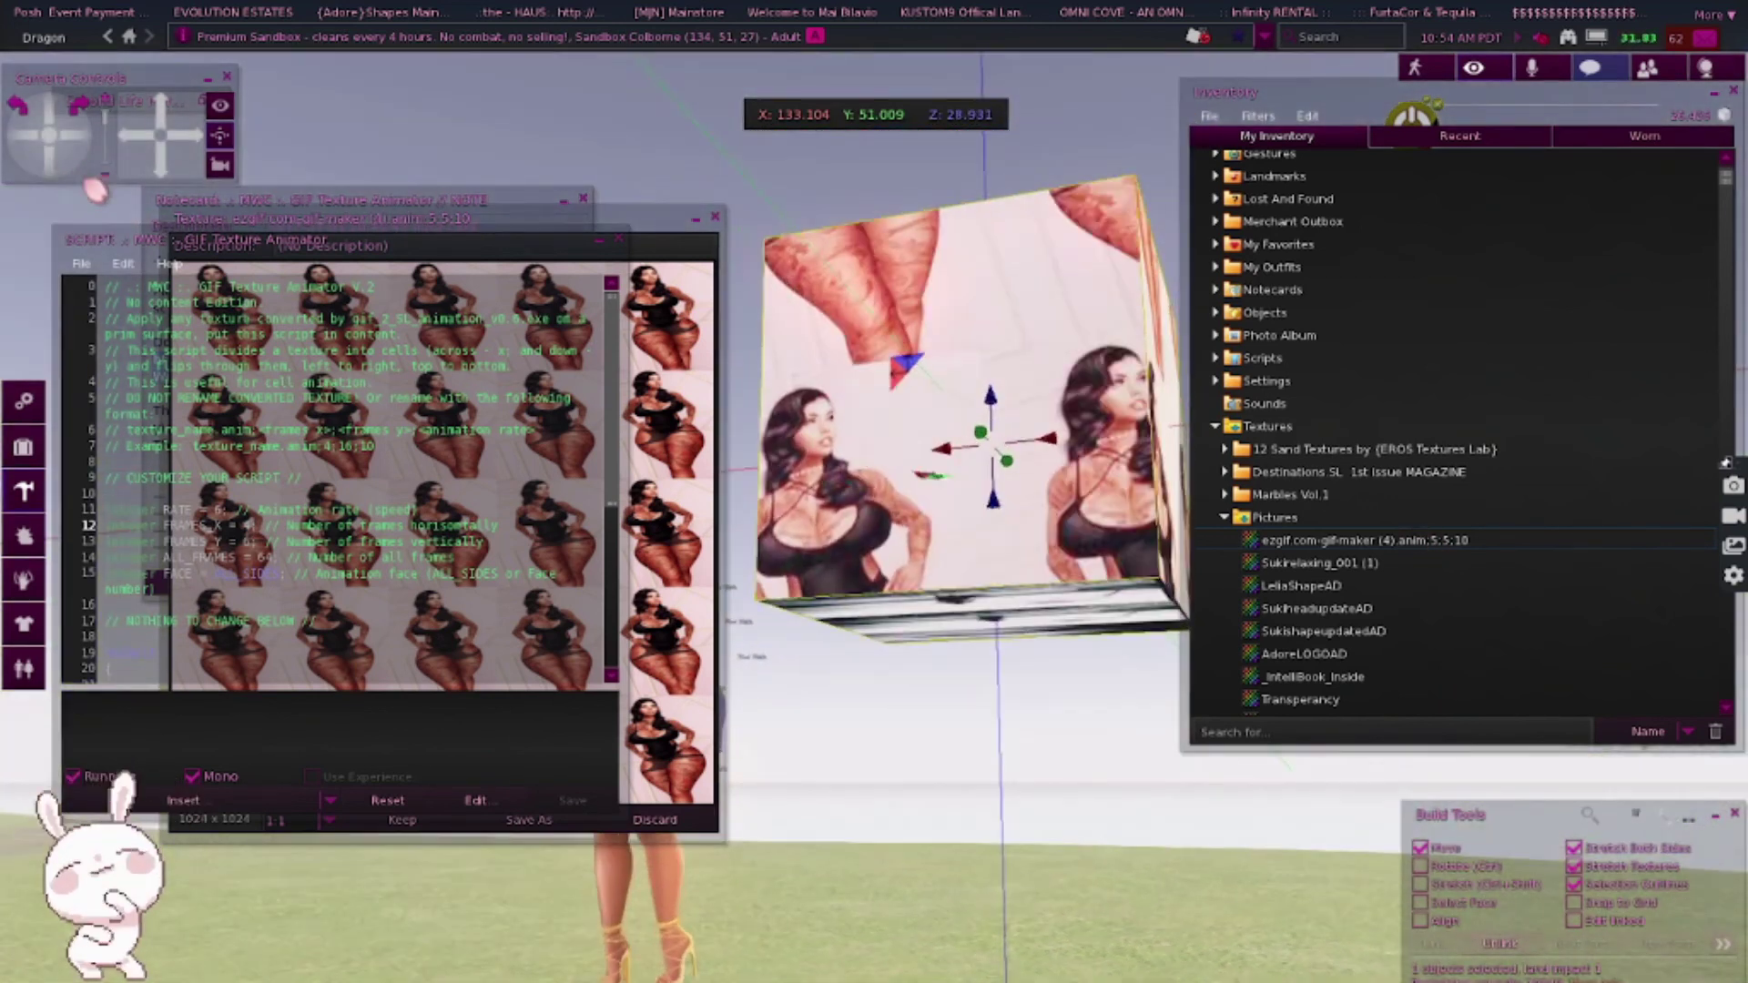
left_click_drag(1320, 540, 1079, 619)
left_click(49, 113)
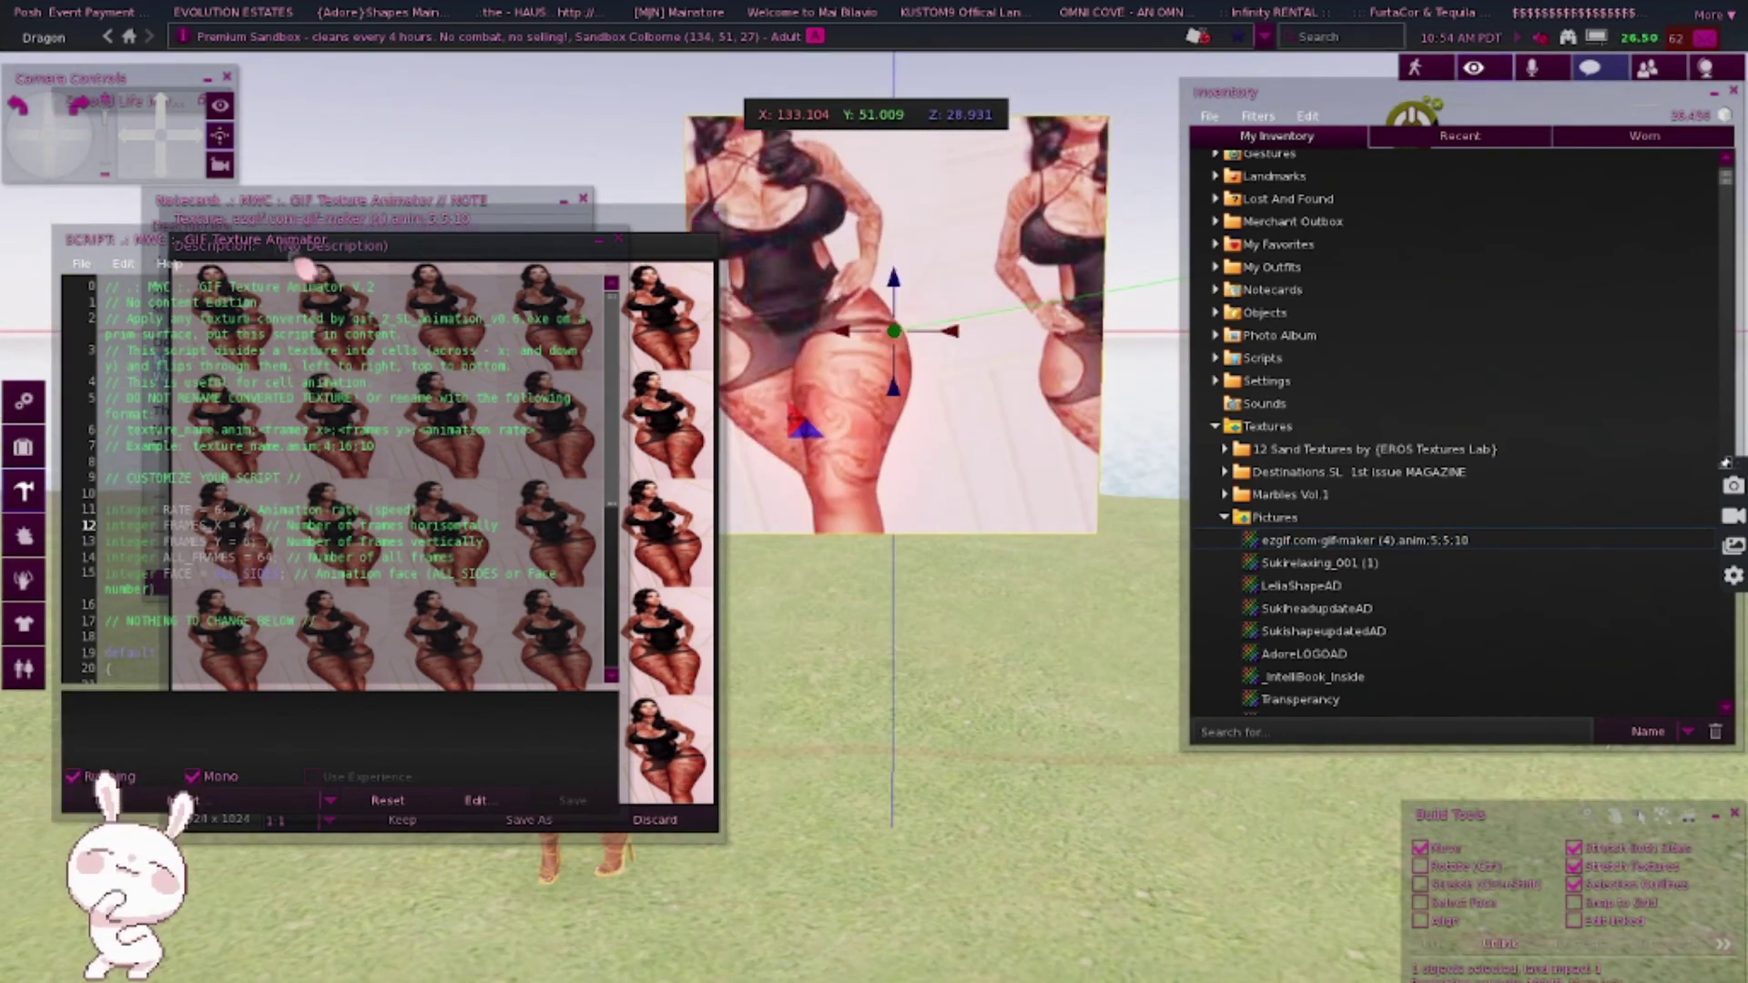
- Rotate the box around its vertical axis to texture the remaining untextured face, and turn it back to about Z 6 degrees
left_click(1421, 865)
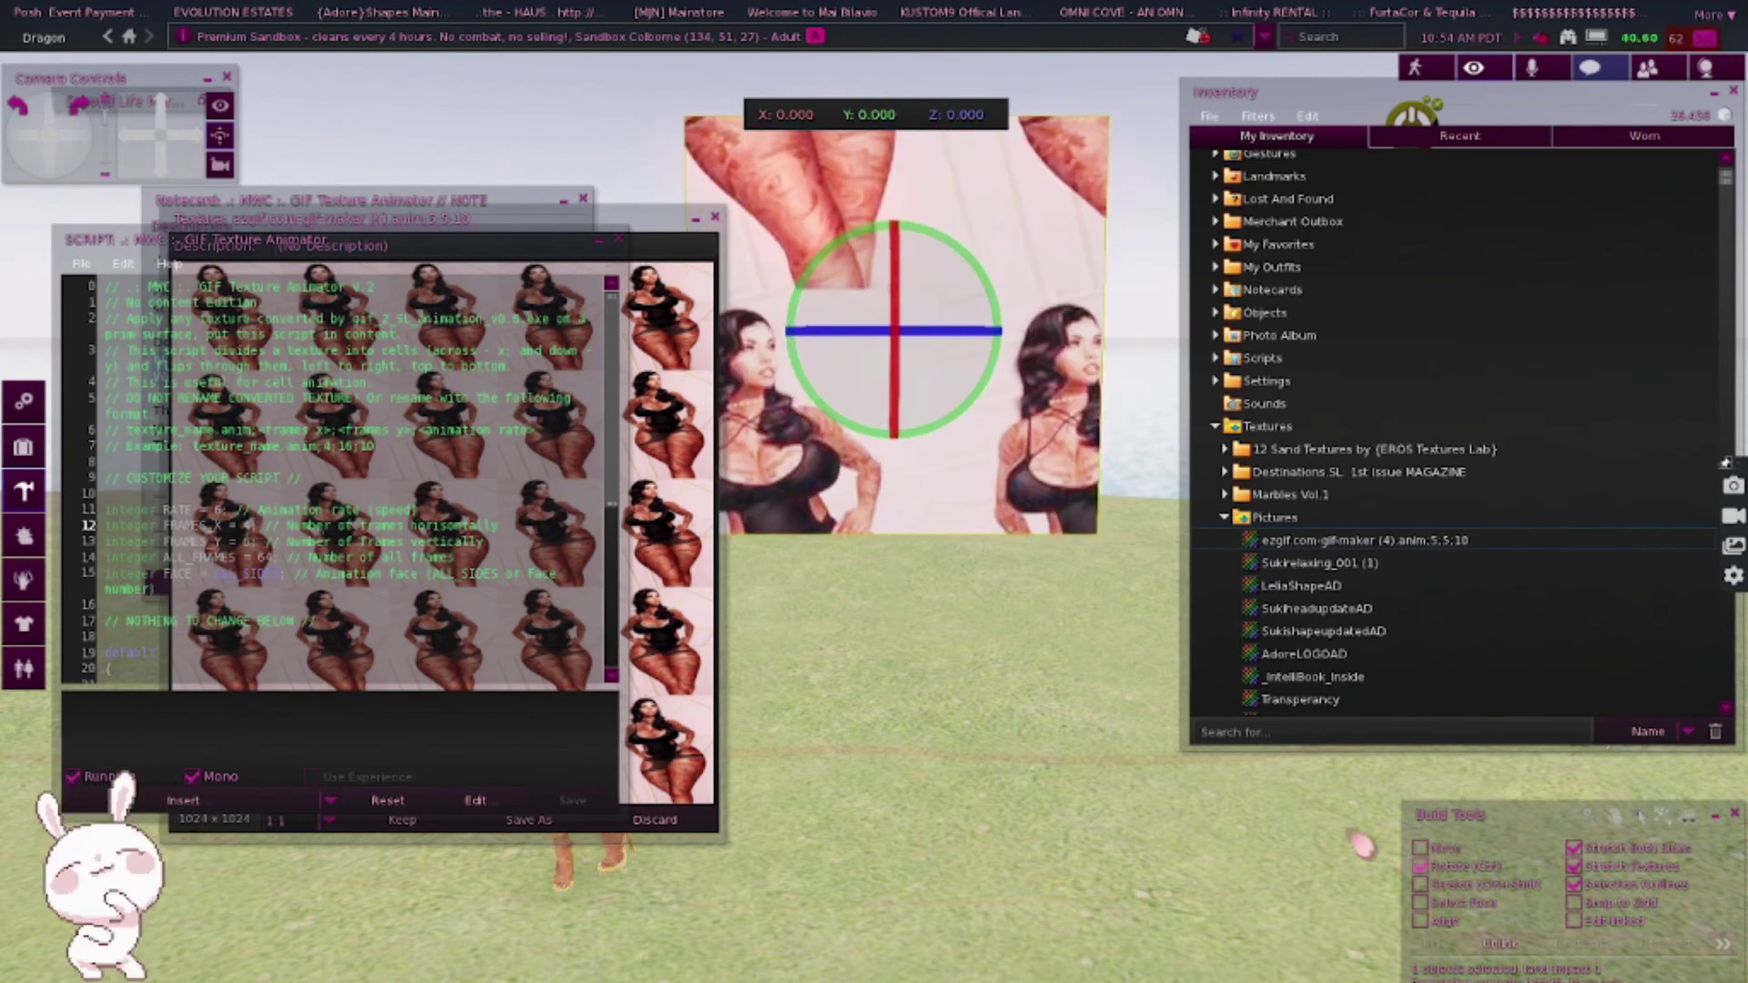
left_click_drag(882, 341, 1283, 346)
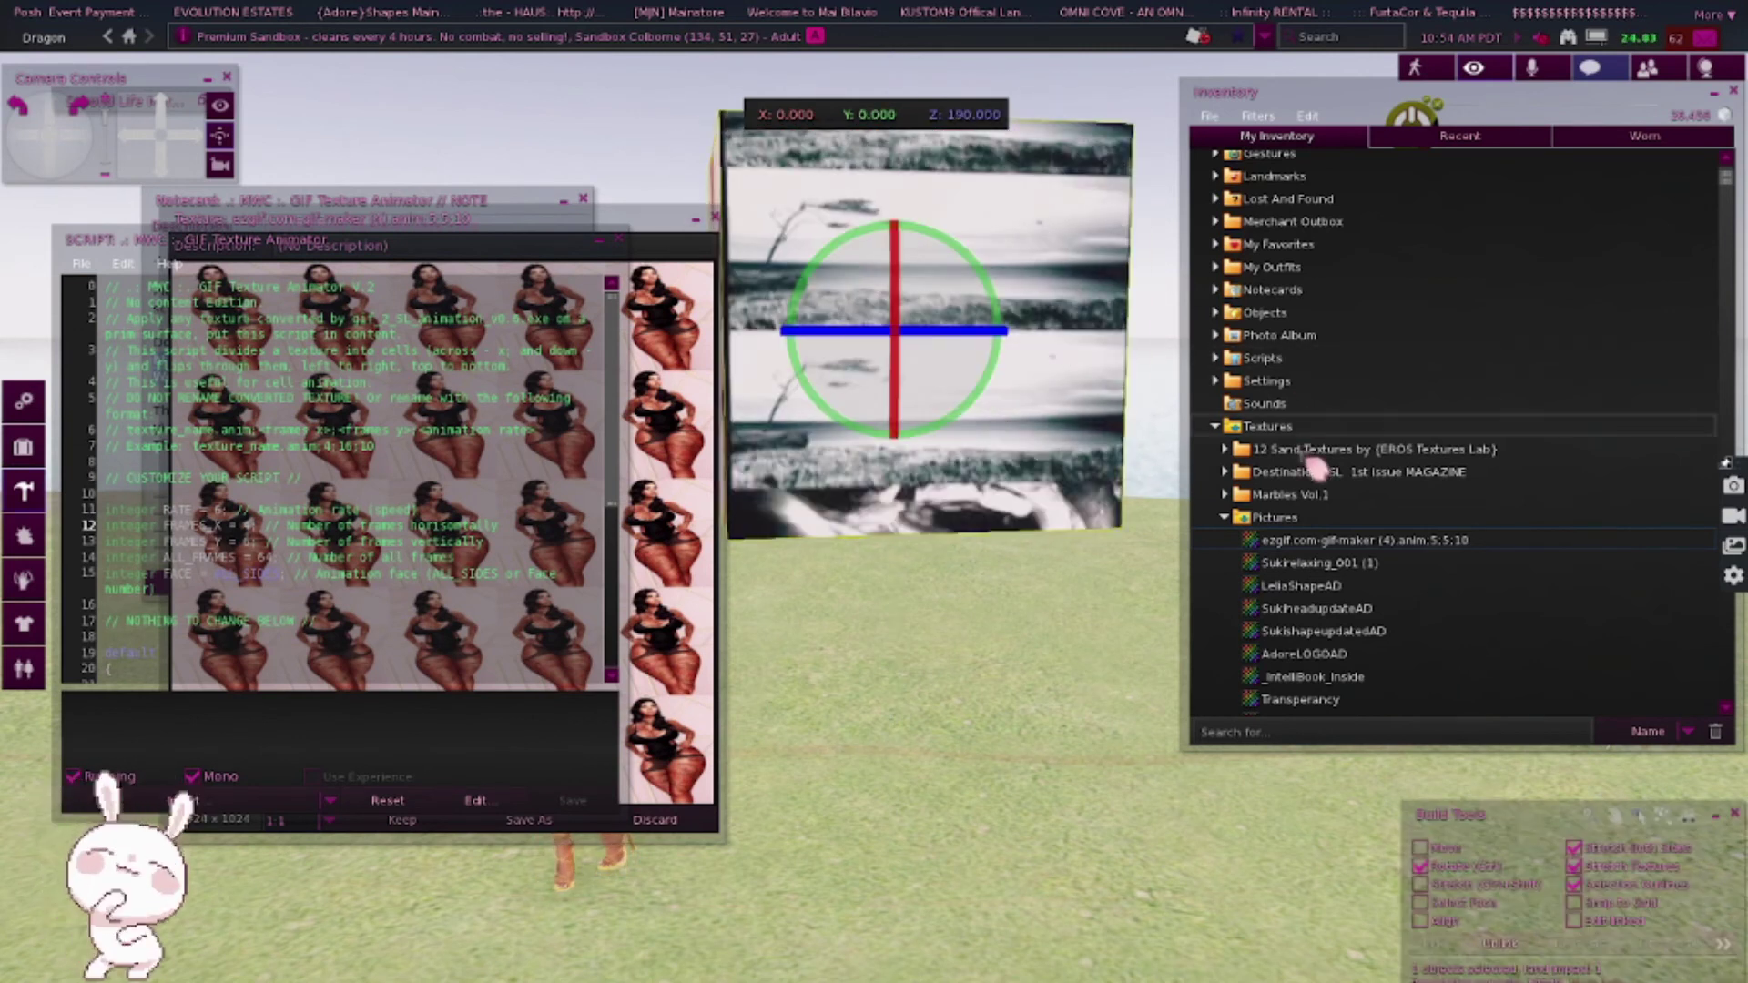
left_click_drag(1324, 541, 986, 433)
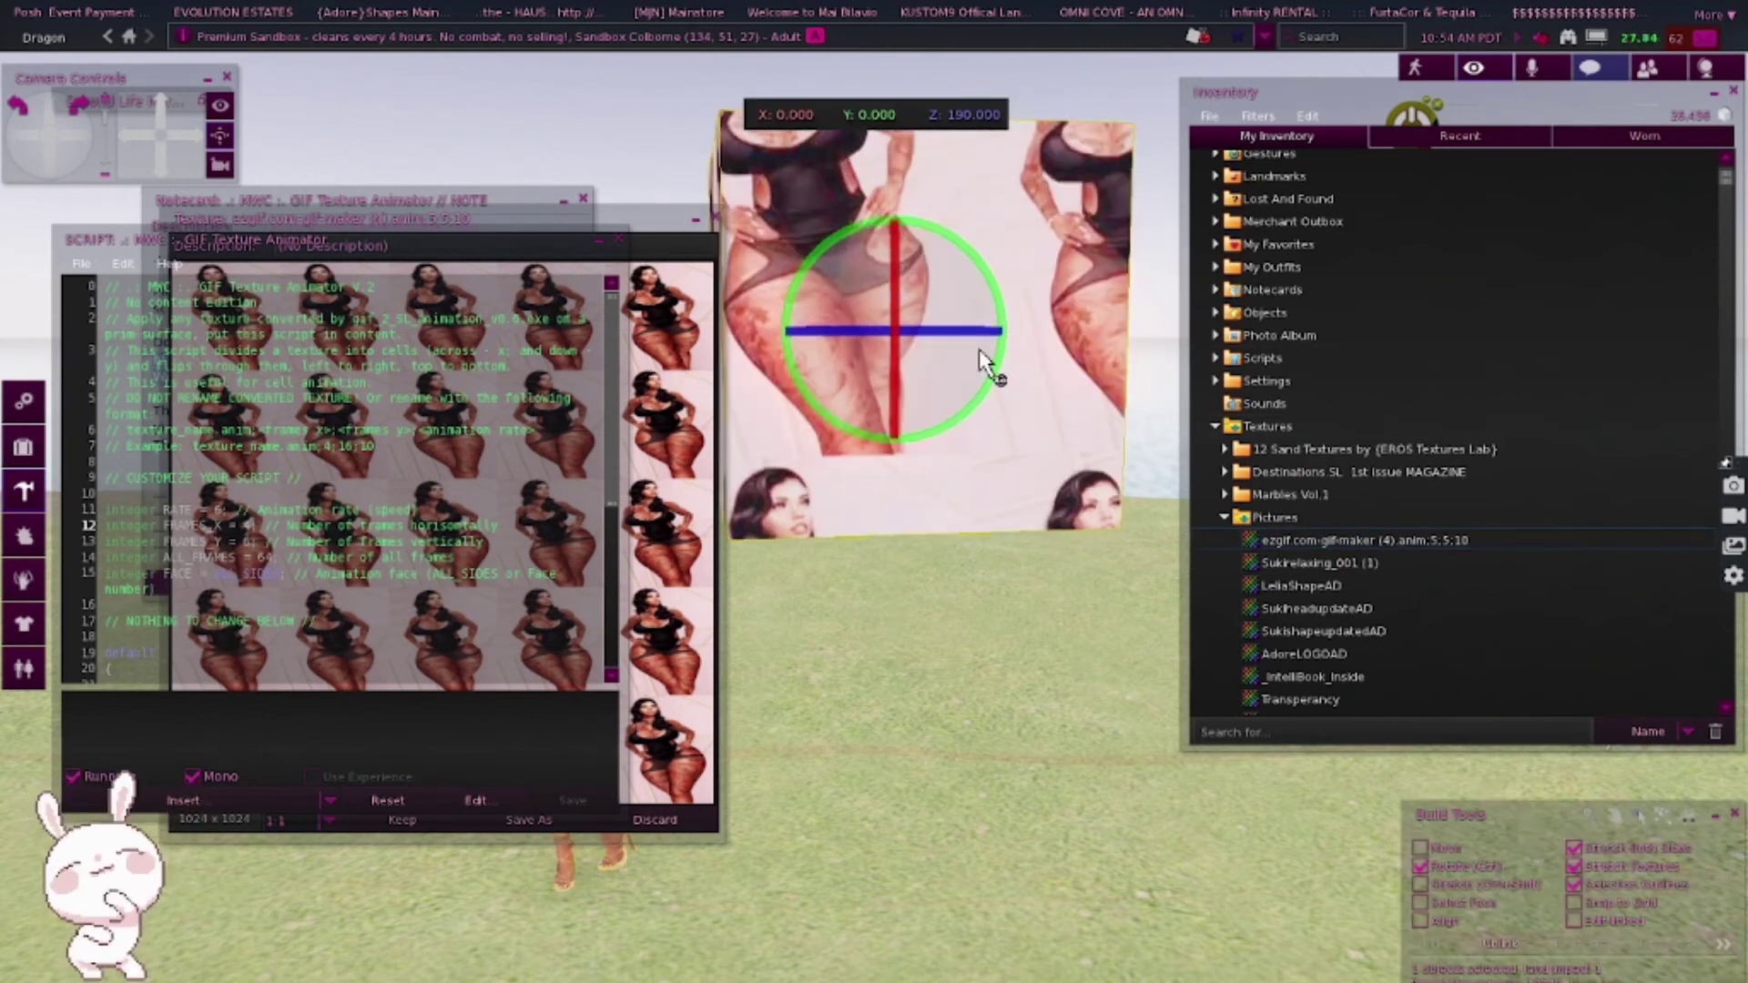
left_click_drag(977, 344, 964, 342)
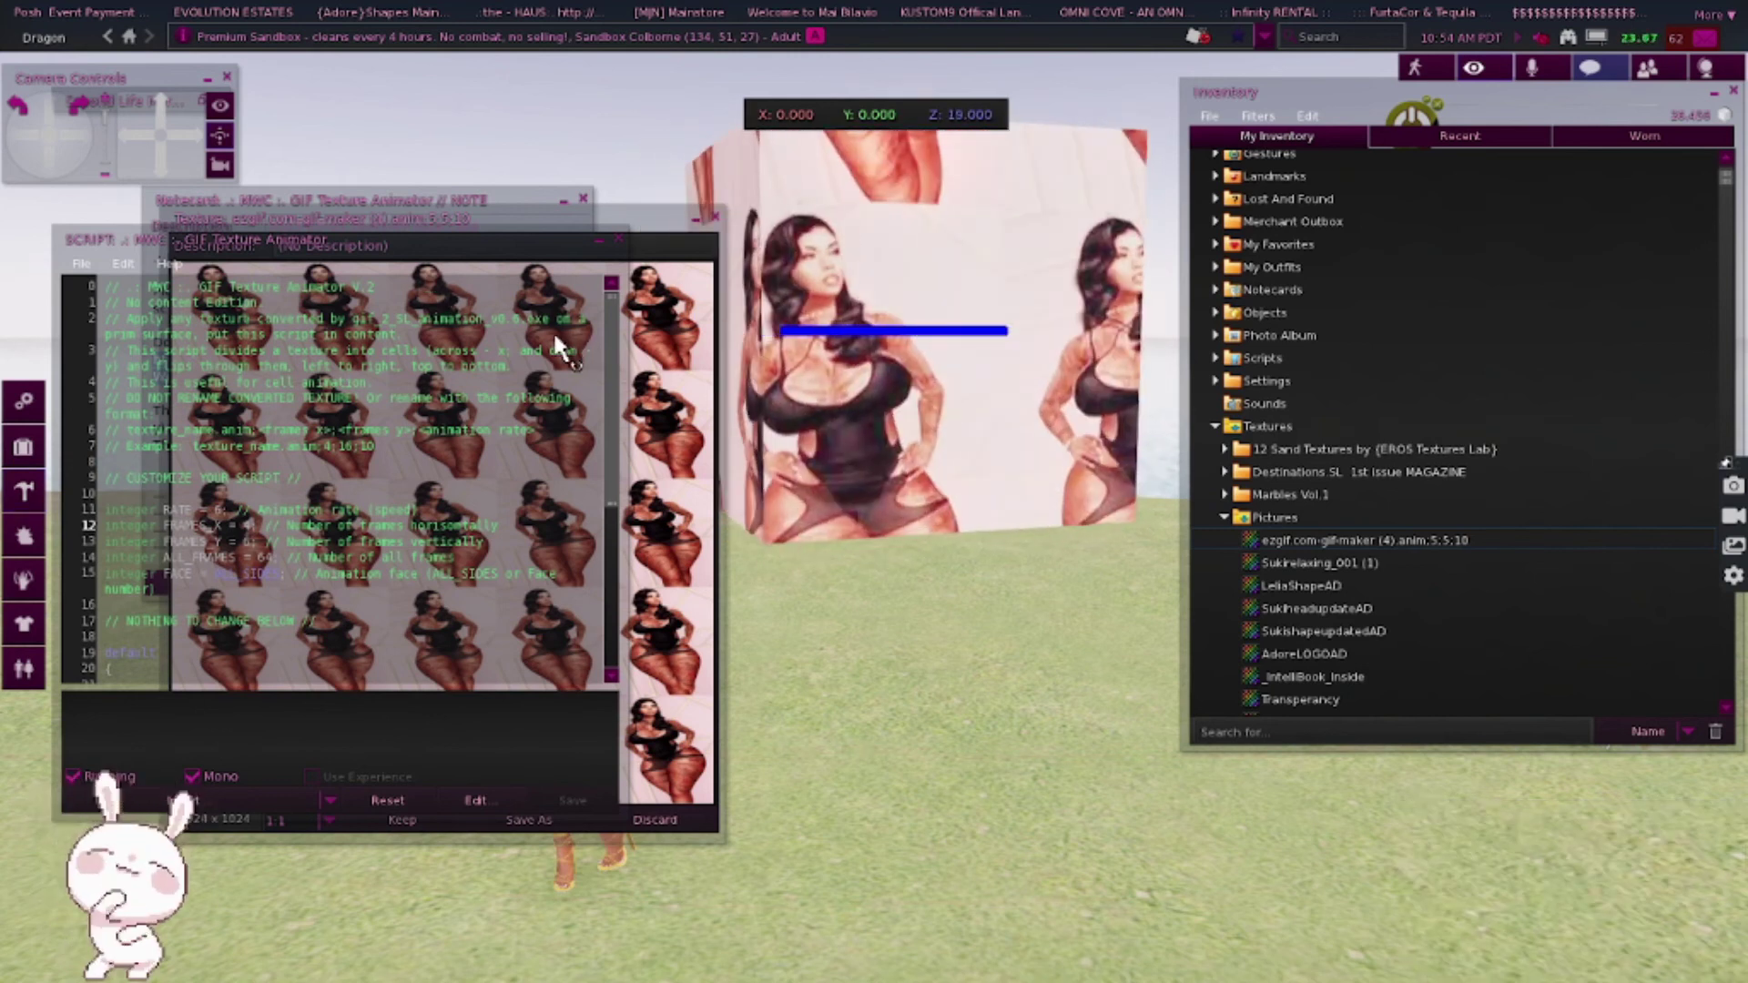
- Set FRAMES_X to 5, FRAMES_Y to 5 and ALL_FRAMES to 25 in the GIF Texture Animator script and save it
left_click_drag(541, 259, 1311, 221)
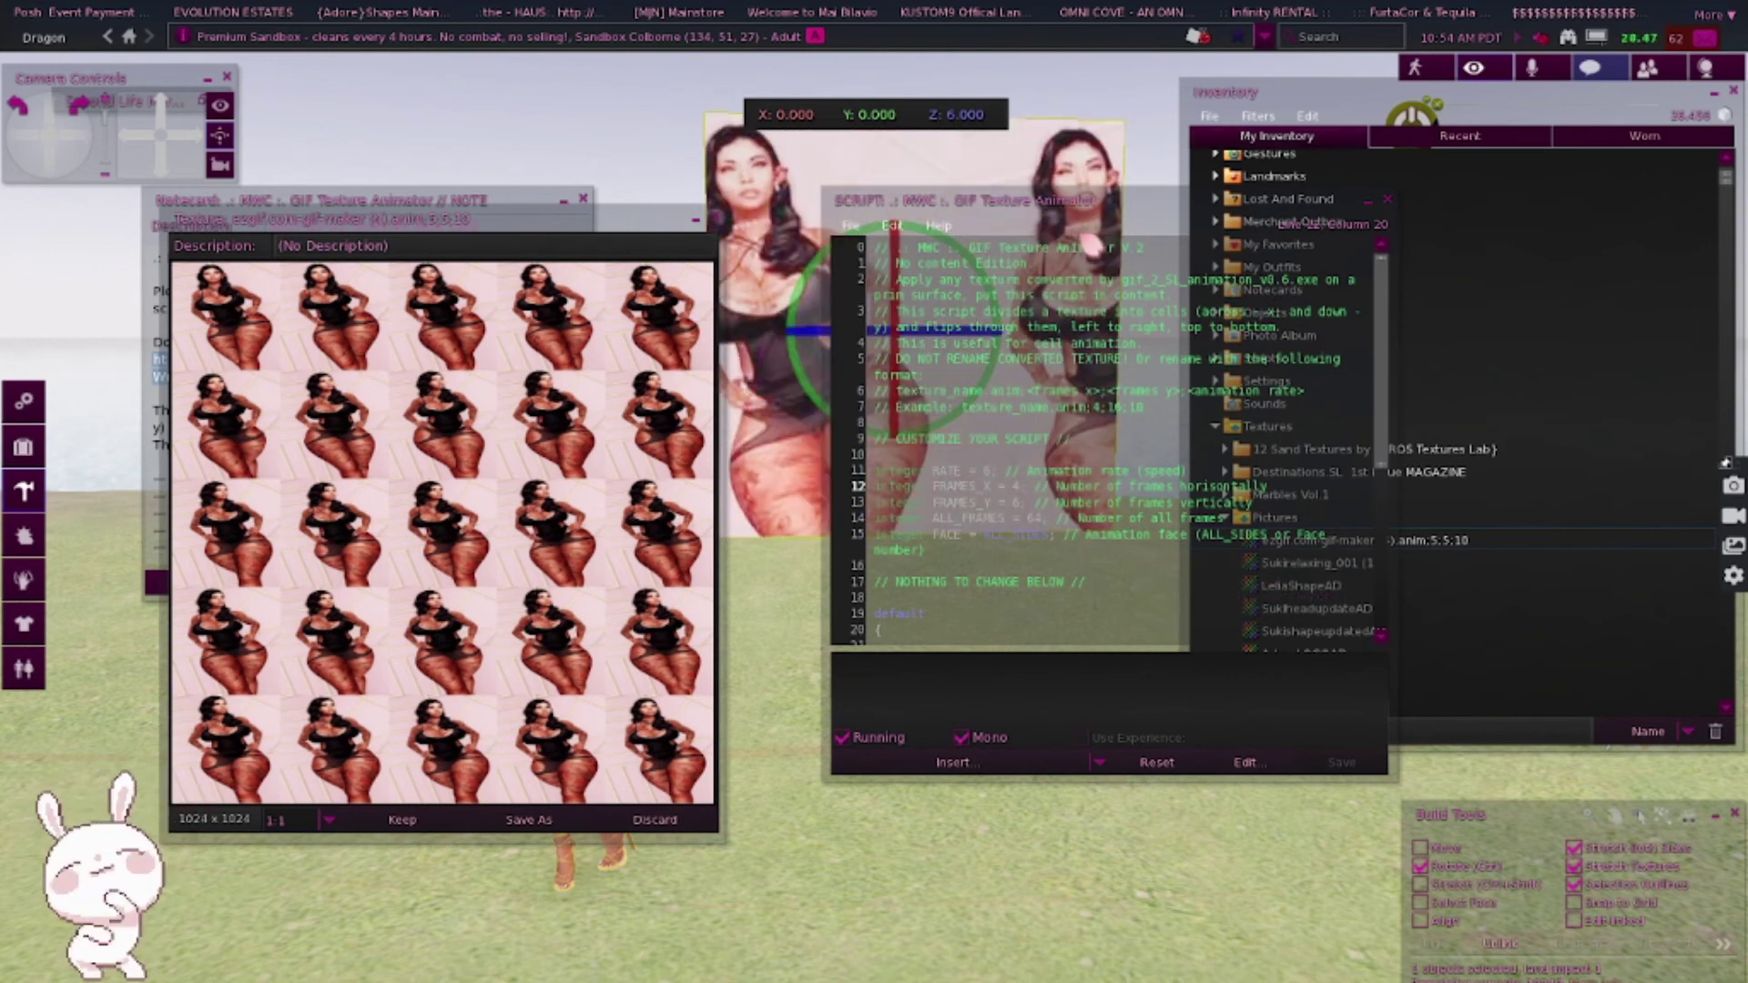
left_click_drag(1174, 218, 1345, 216)
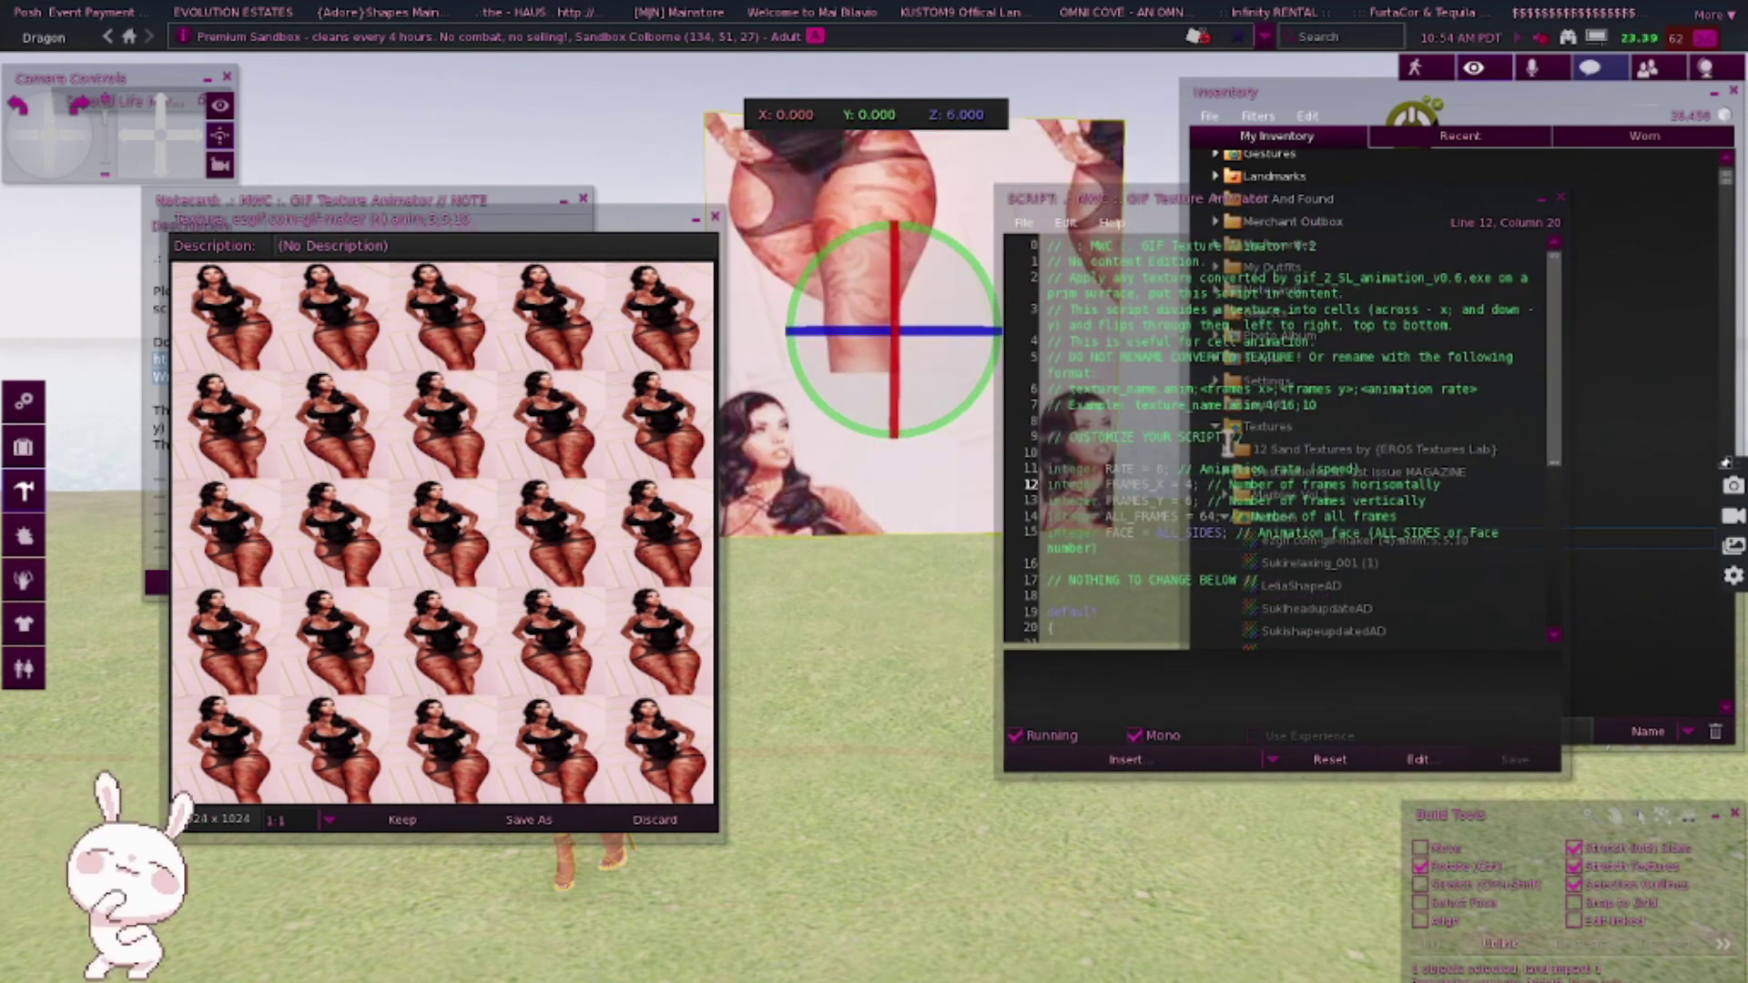
left_click(1198, 499)
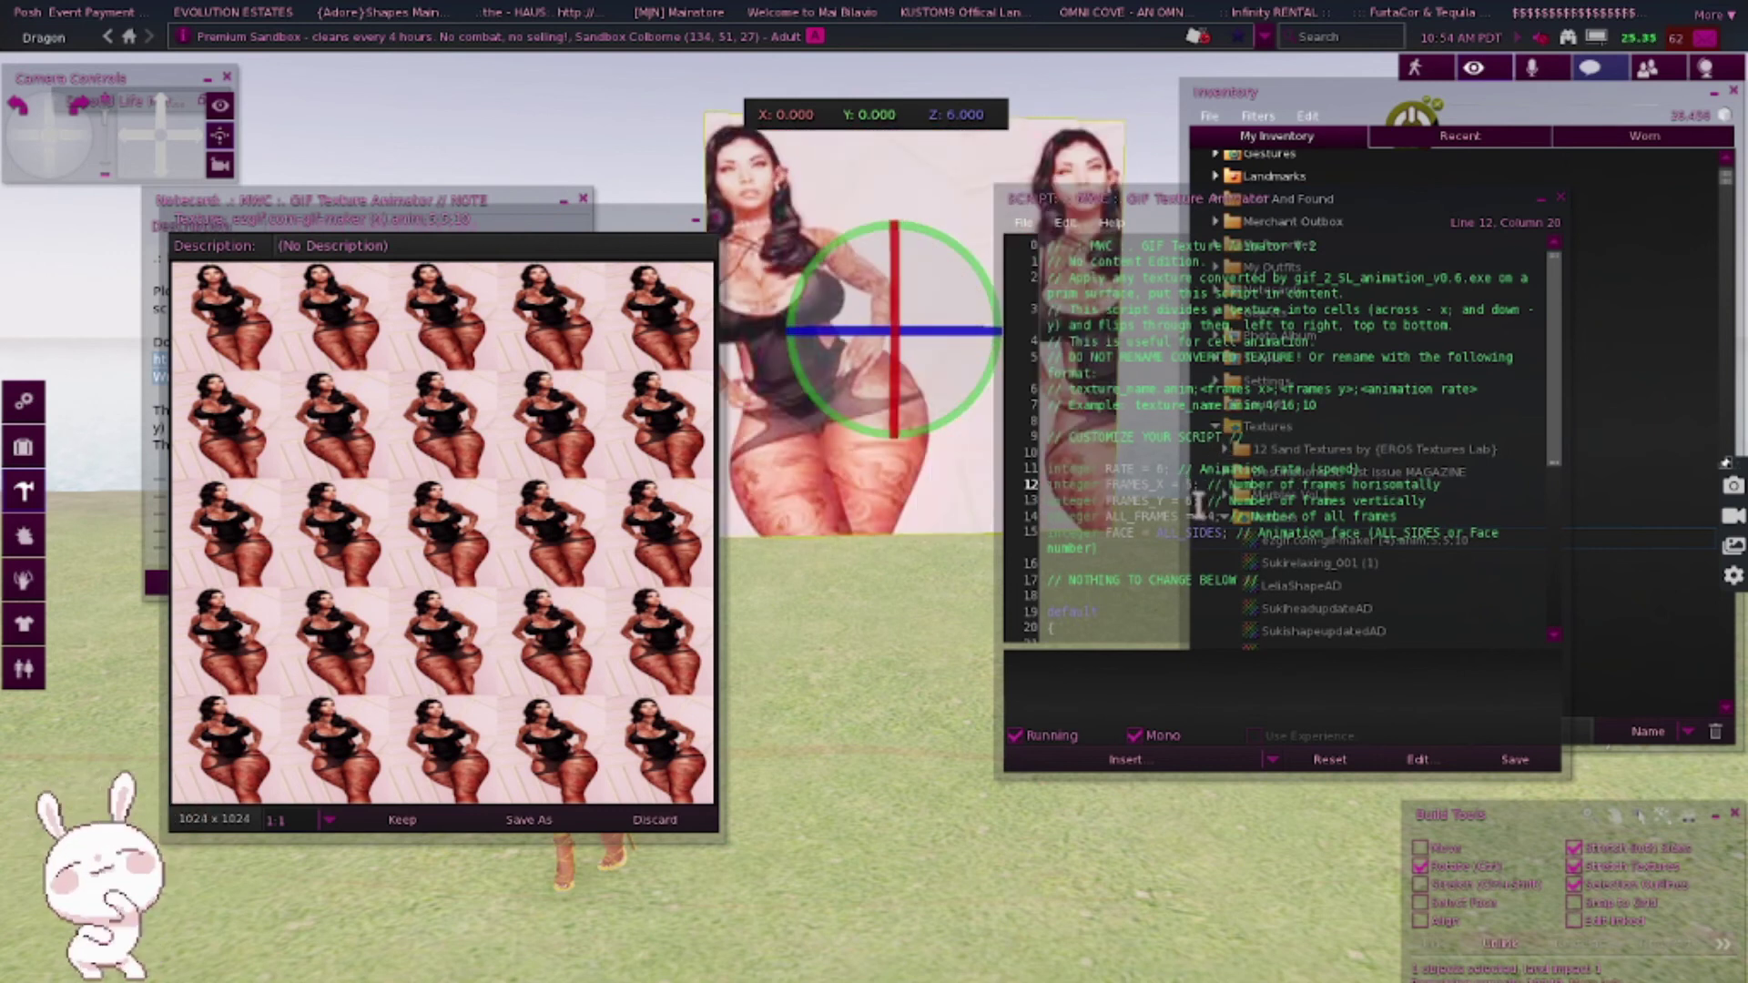
left_click(1190, 499)
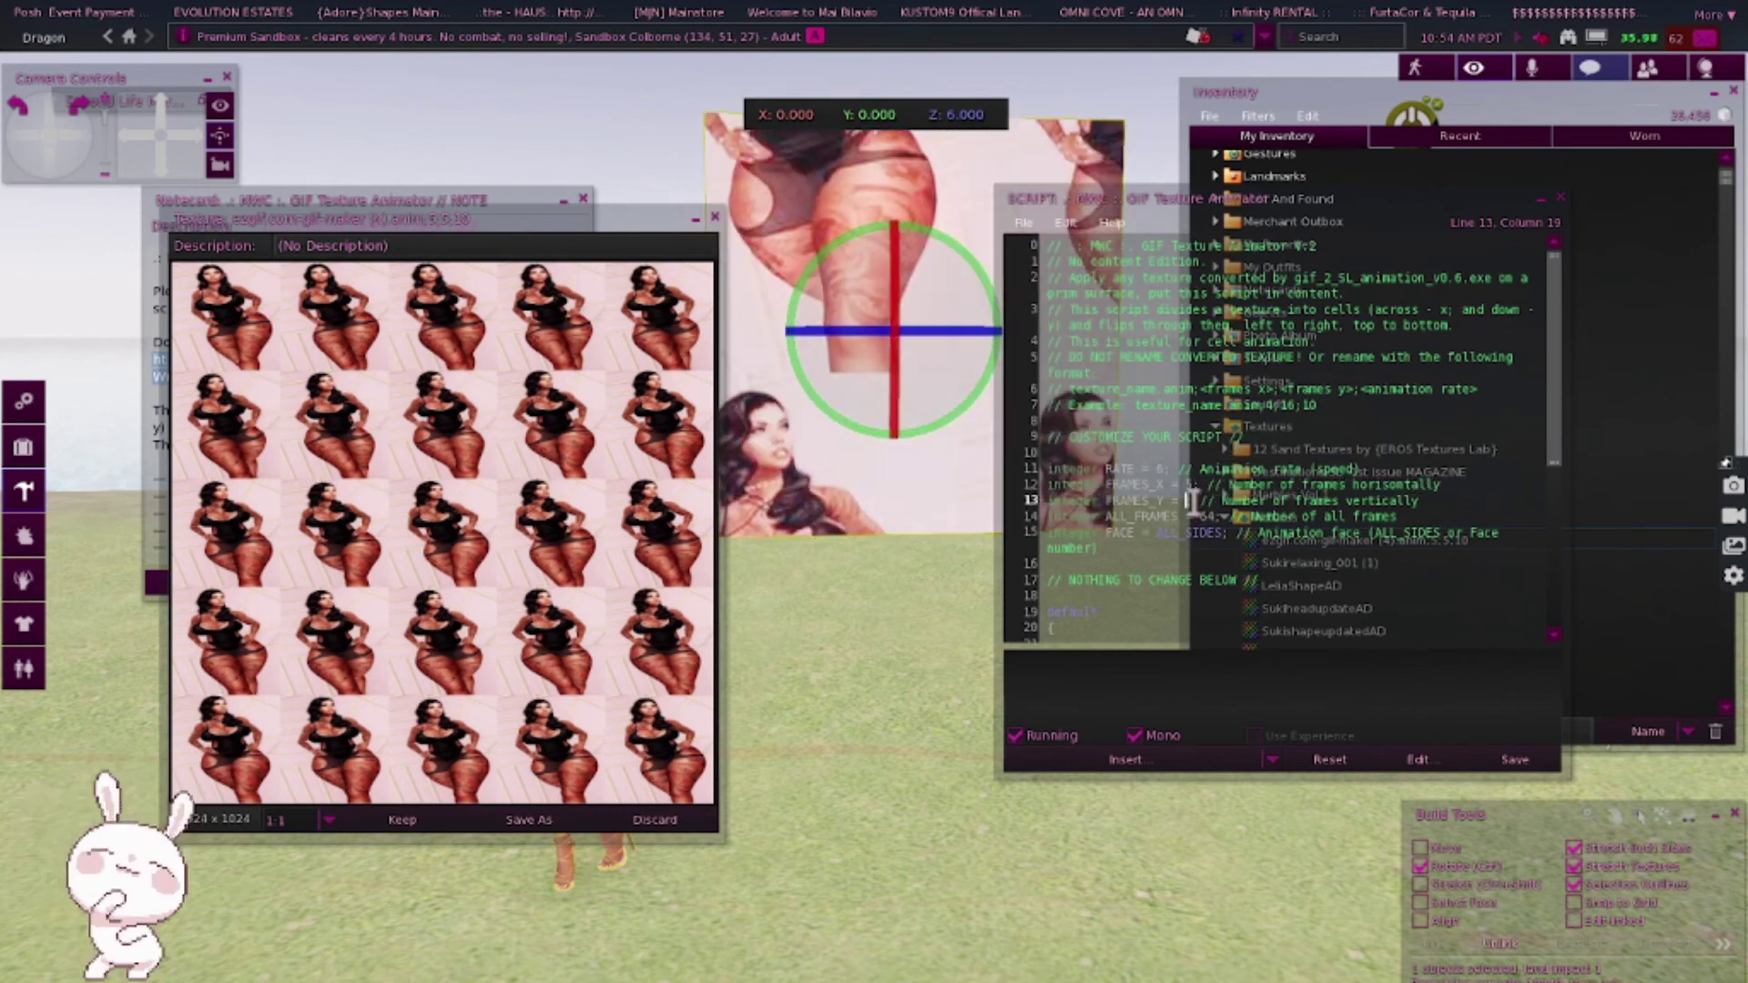
type("5;")
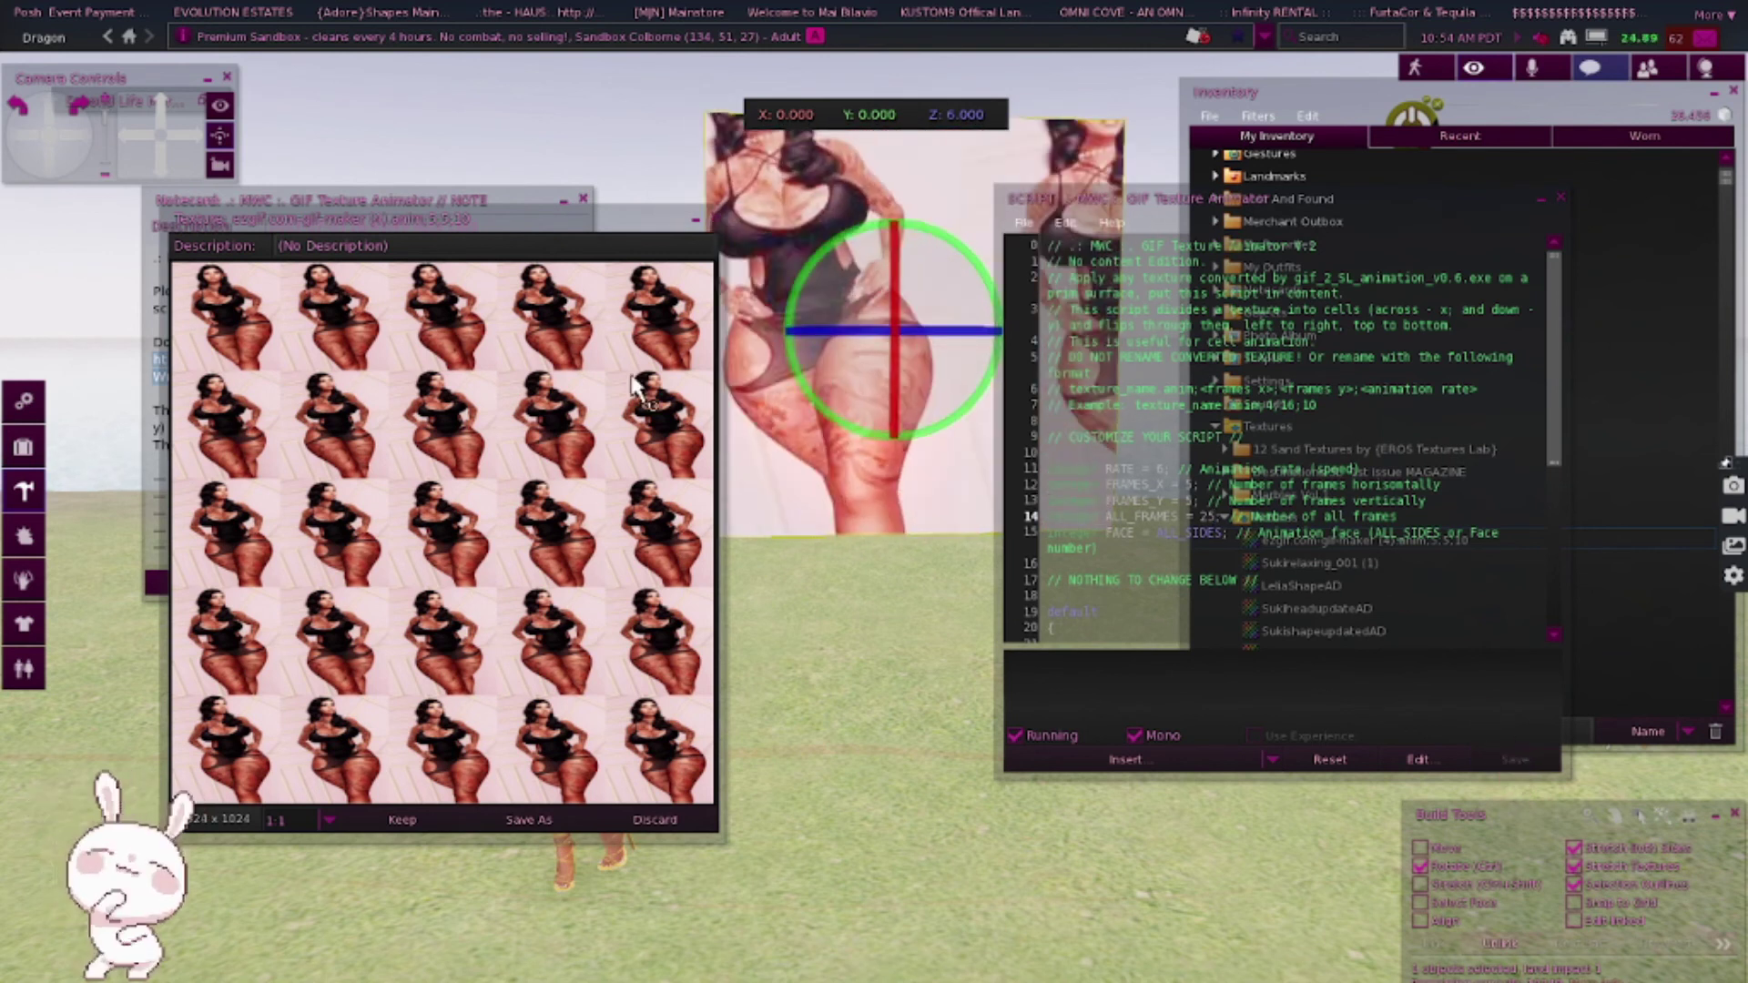
left_click_drag(1558, 832, 209, 214)
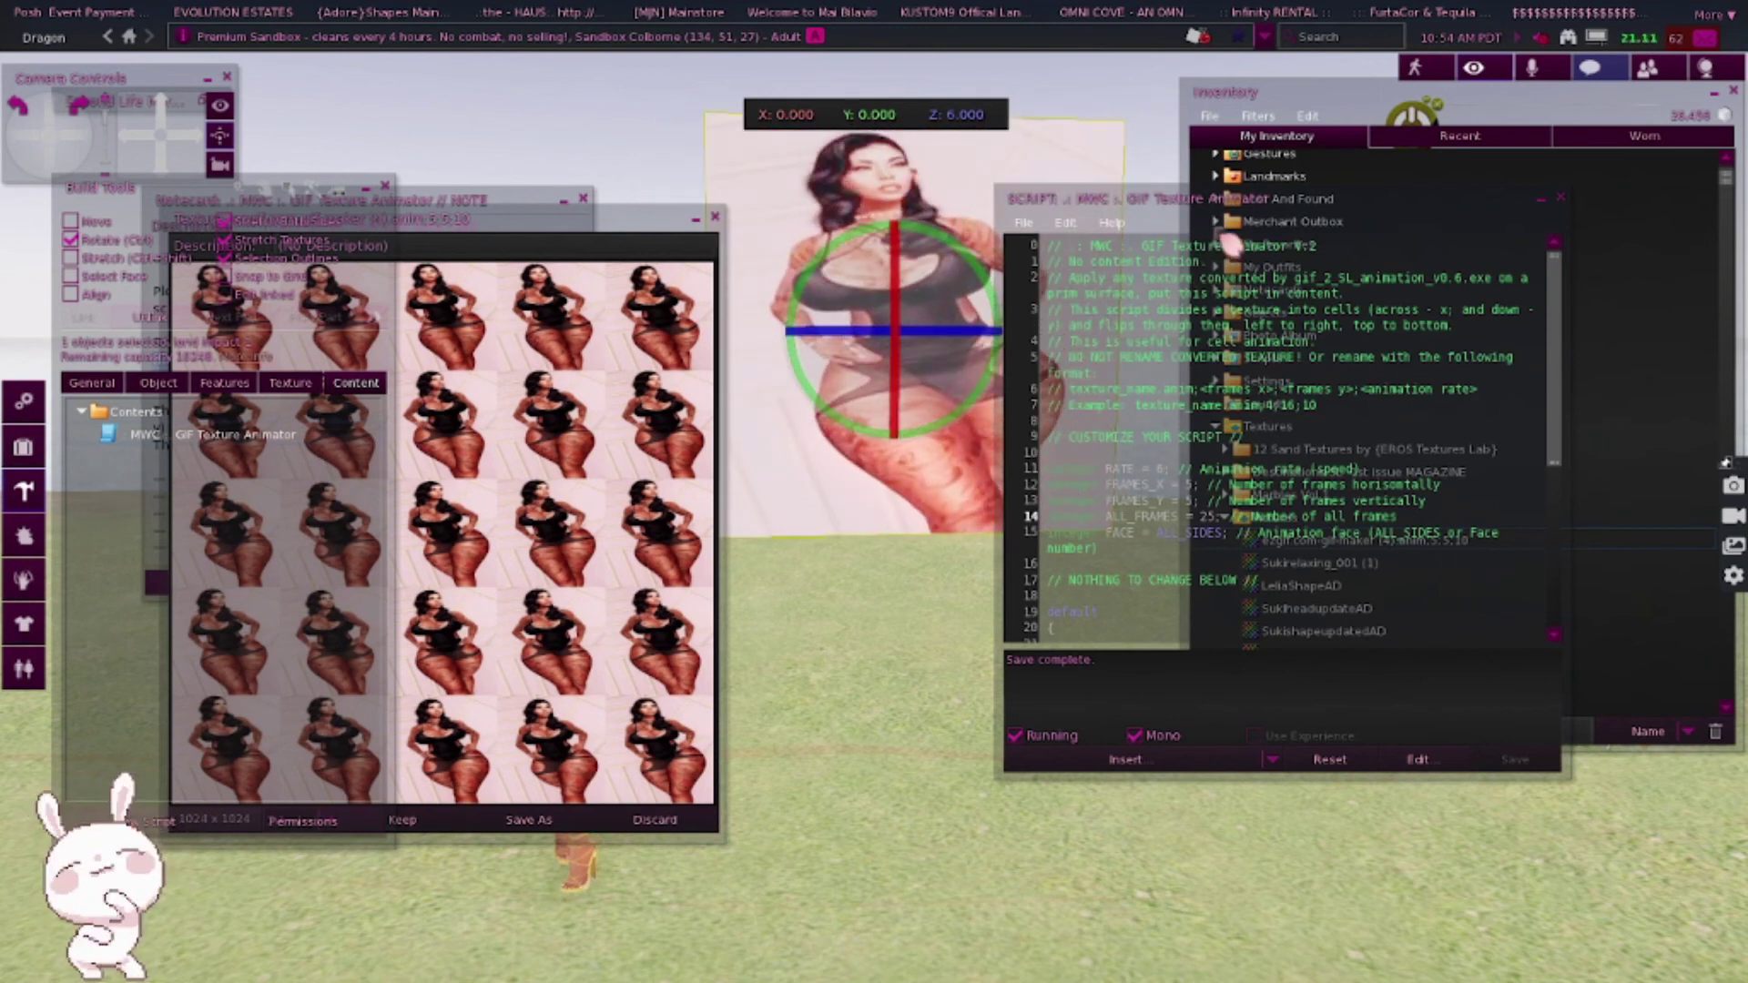
- Set the animation RATE in the GIF Texture Animator script to 10 and save it, keeping the script clear of the box
left_click_drag(1317, 210, 1539, 191)
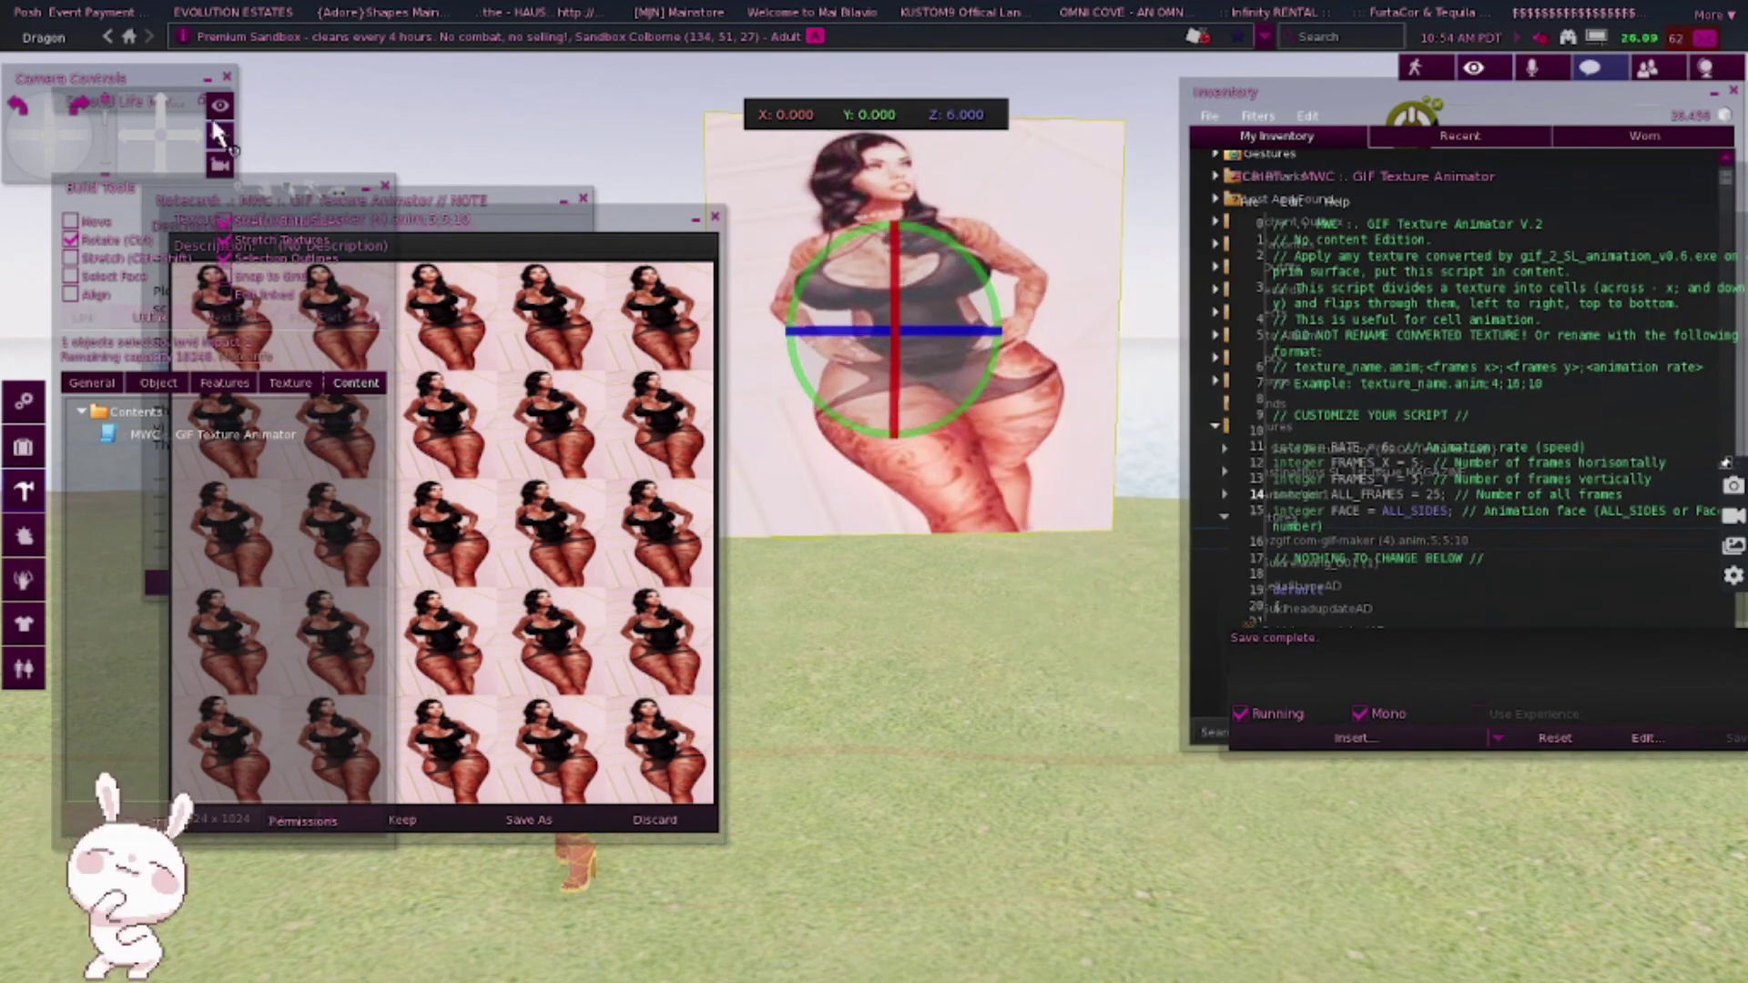
scroll(992, 627, "up", 5)
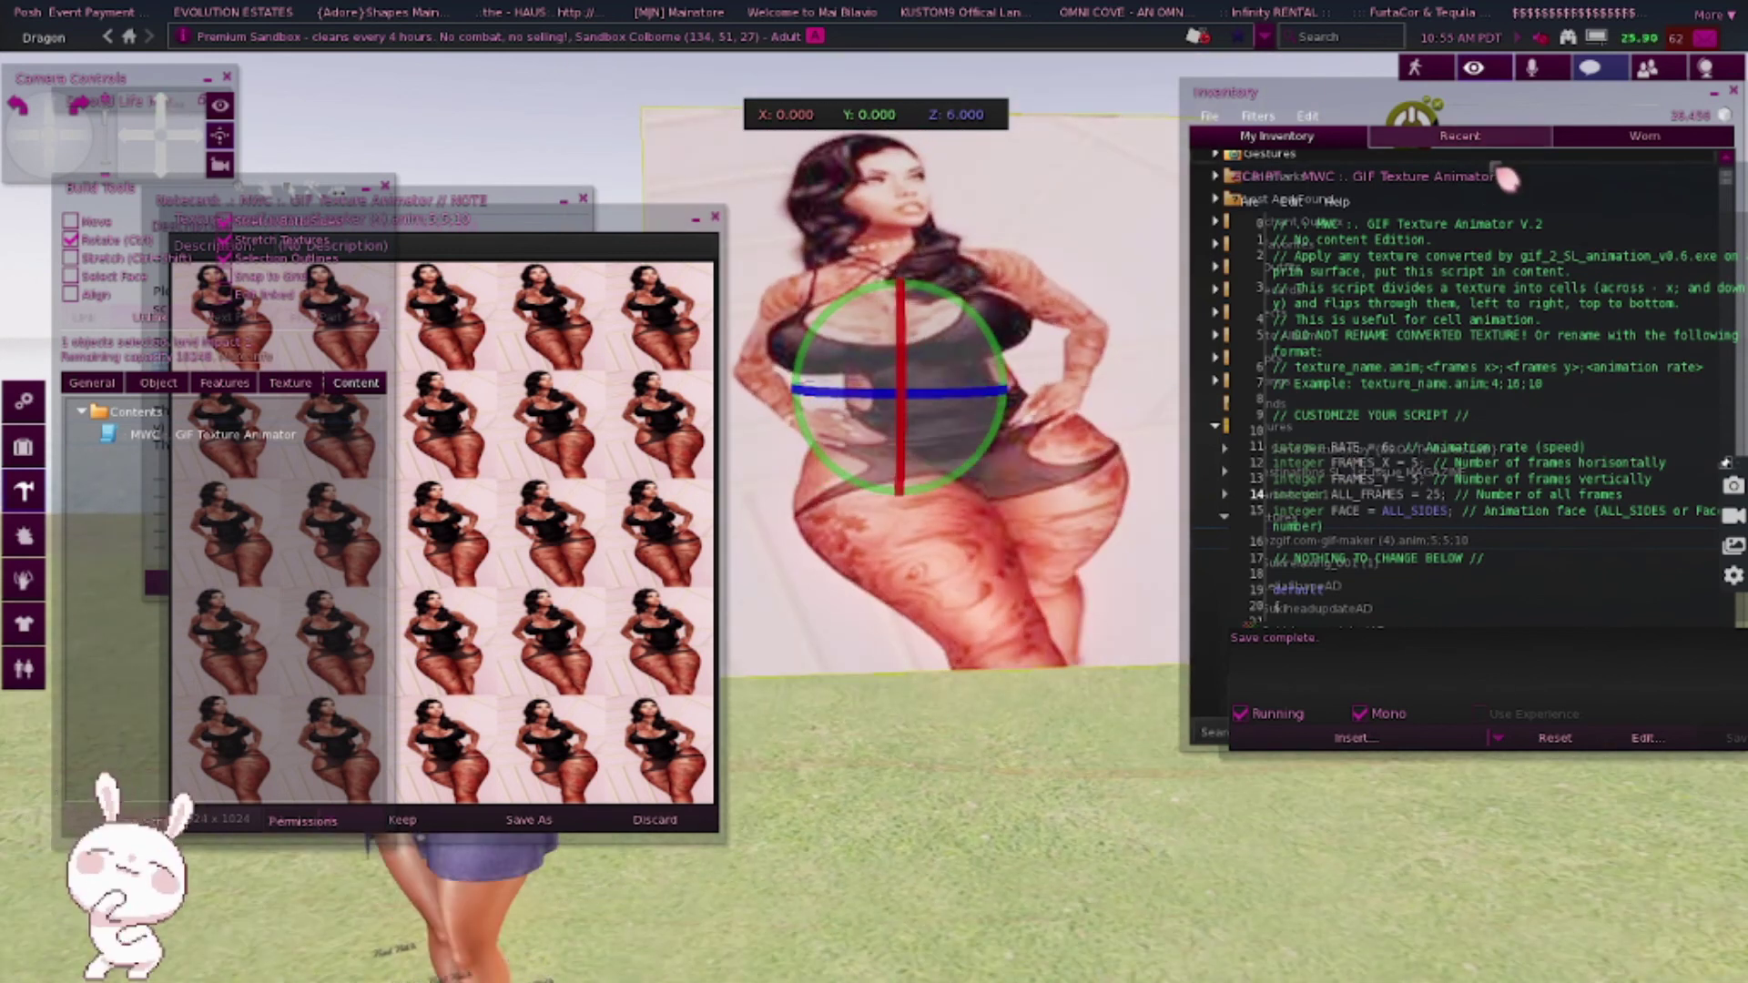
left_click_drag(1553, 196, 1138, 480)
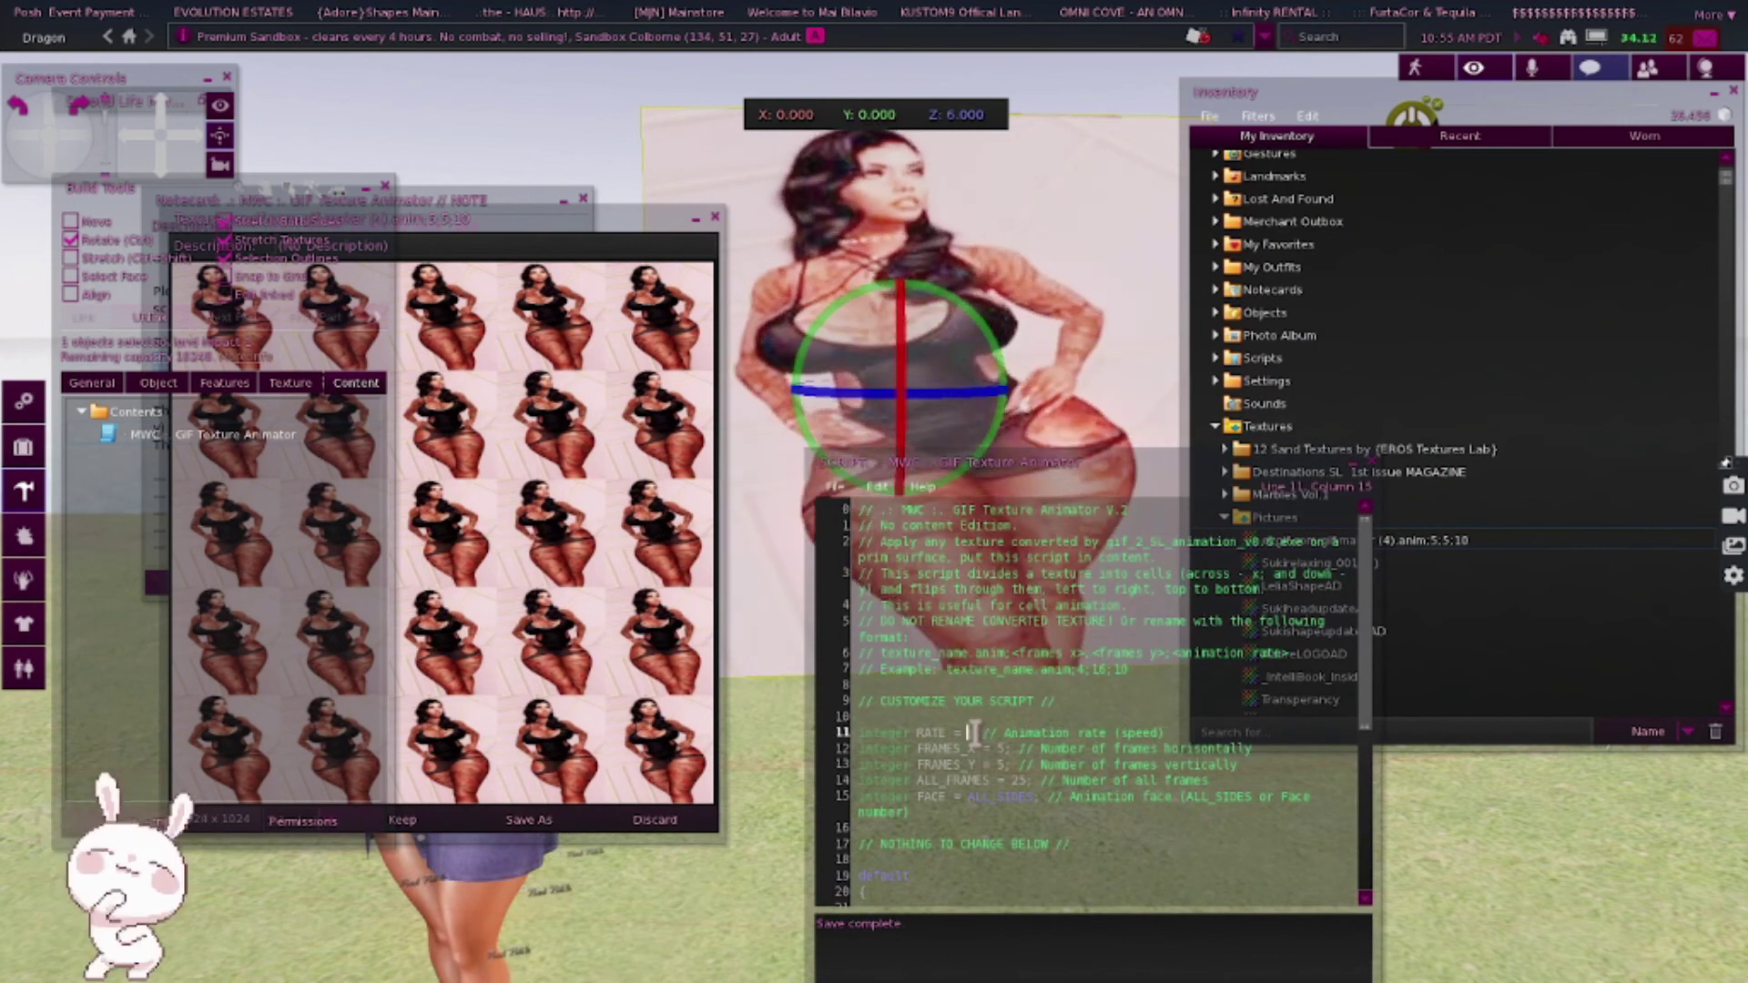
left_click_drag(1193, 480, 657, 135)
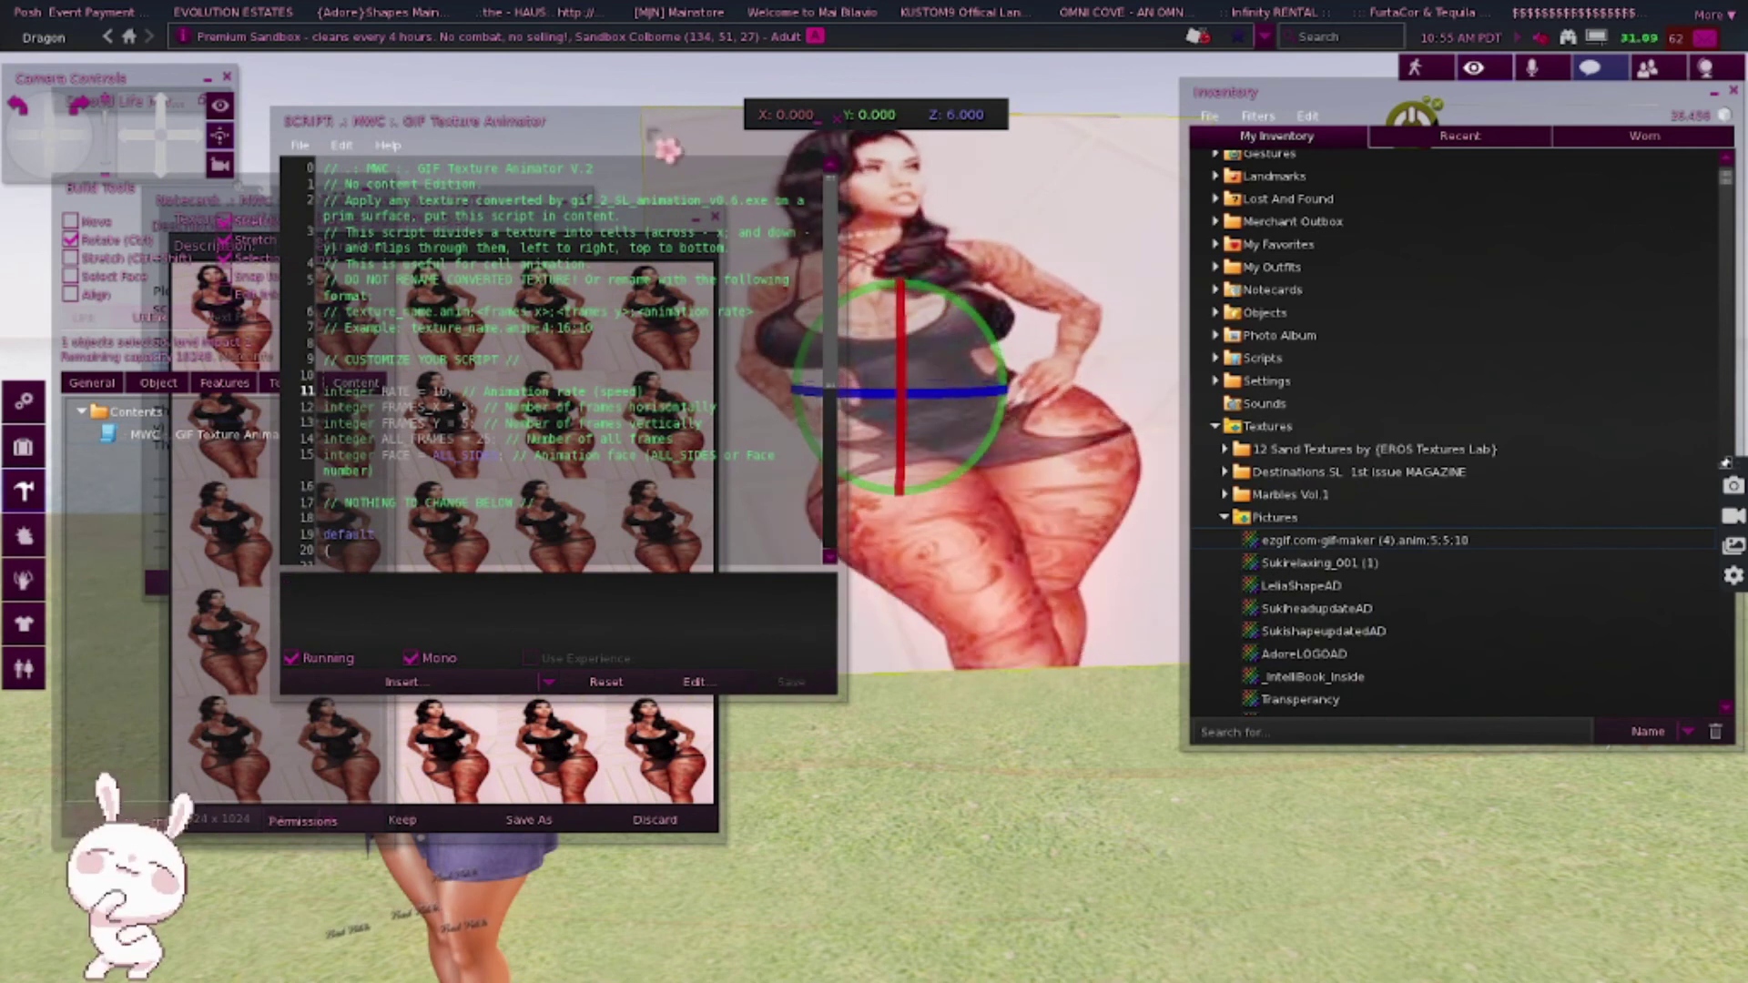
left_click_drag(630, 142, 1461, 417)
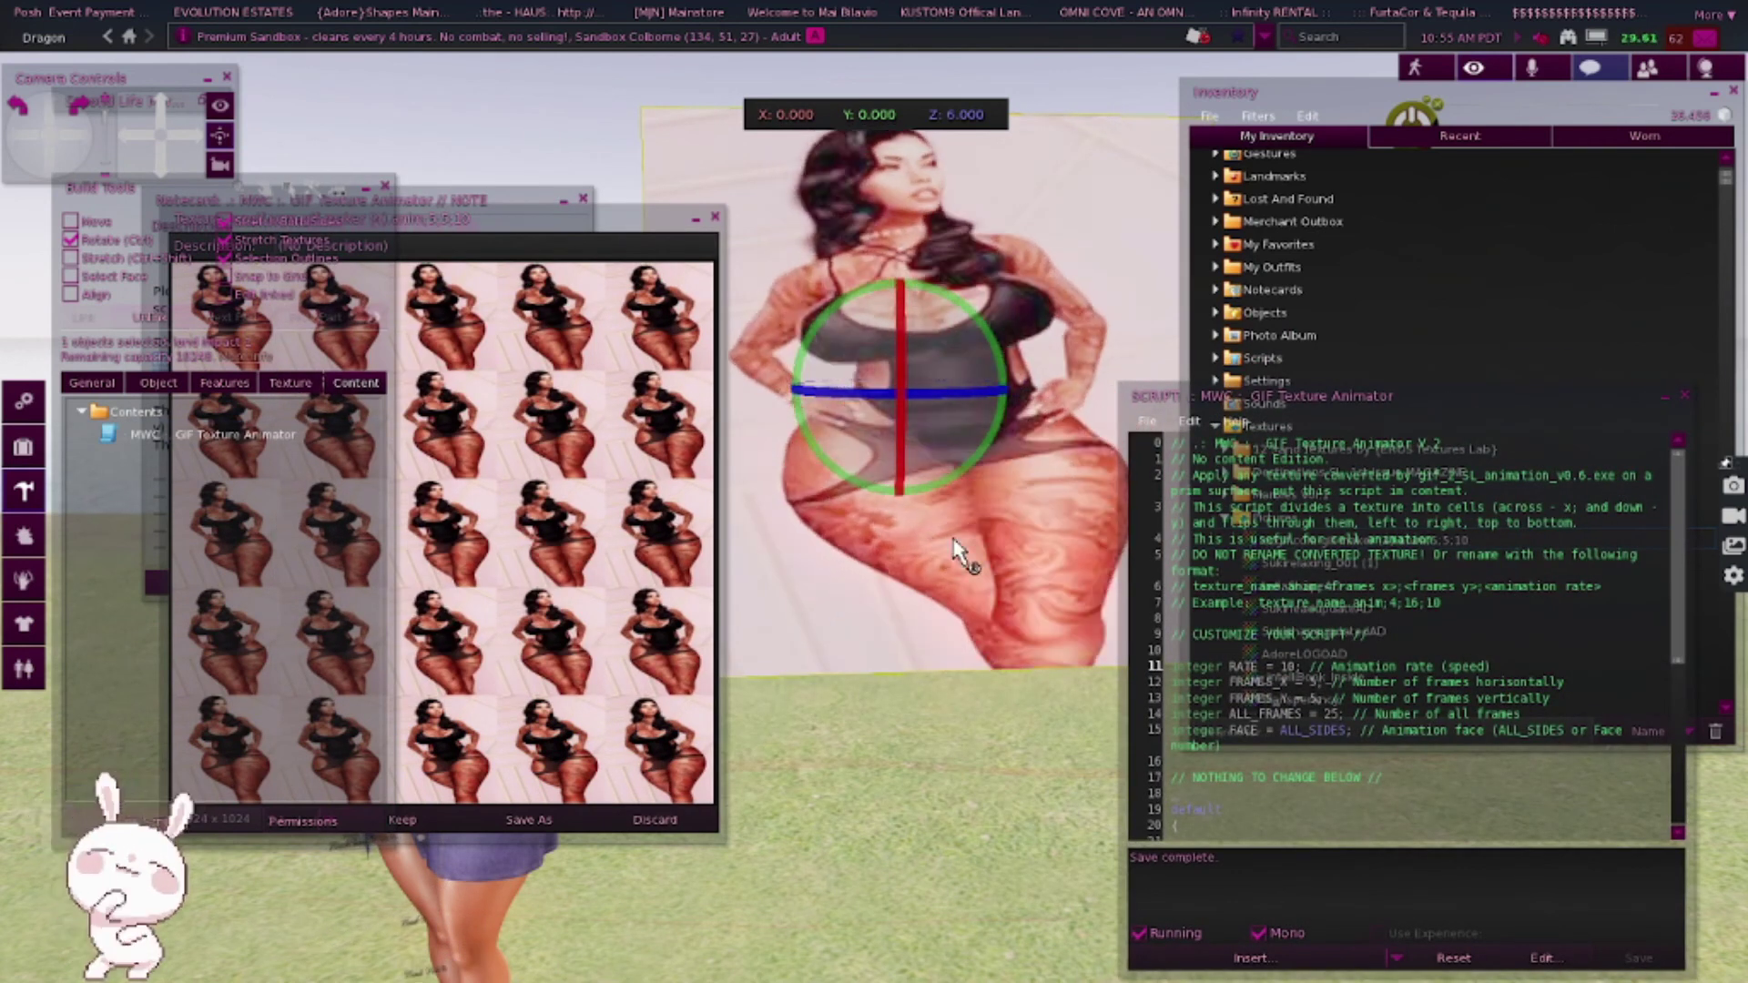
- Place the texture preview and the script side by side to compare the frame grid with the script's settings
left_click_drag(1436, 407, 786, 546)
left_click_drag(521, 235, 475, 211)
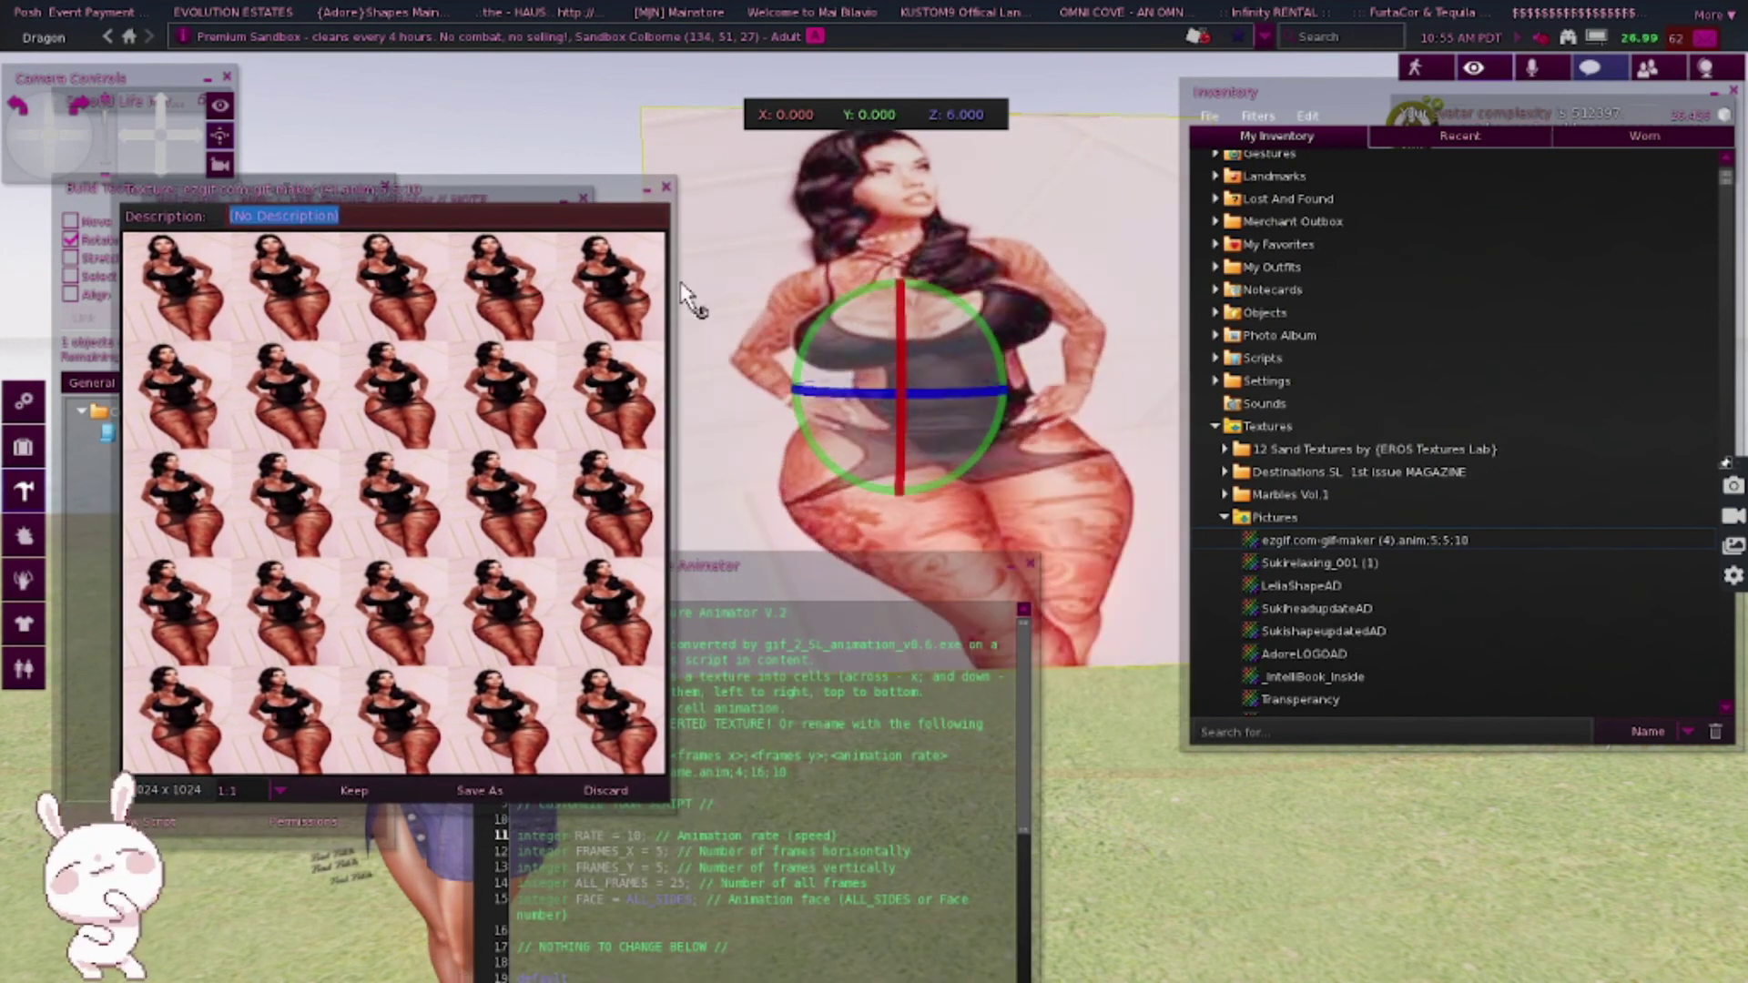
left_click(80, 136)
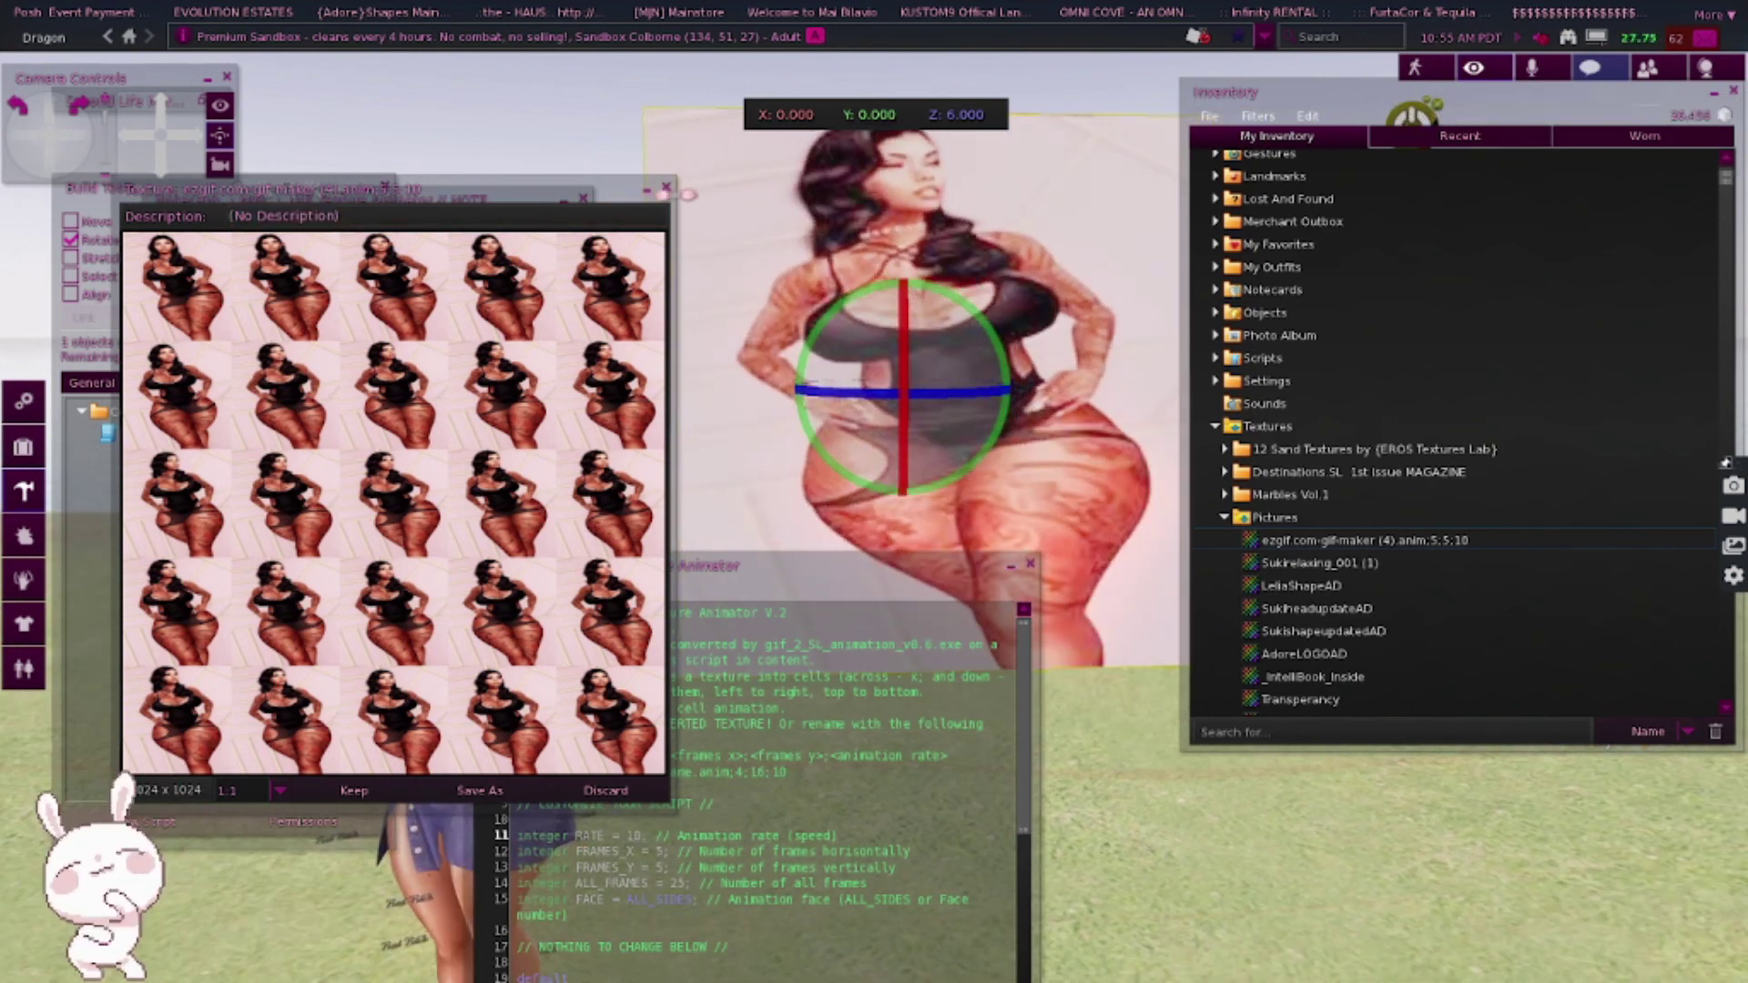
left_click(781, 592)
left_click_drag(780, 592, 1040, 273)
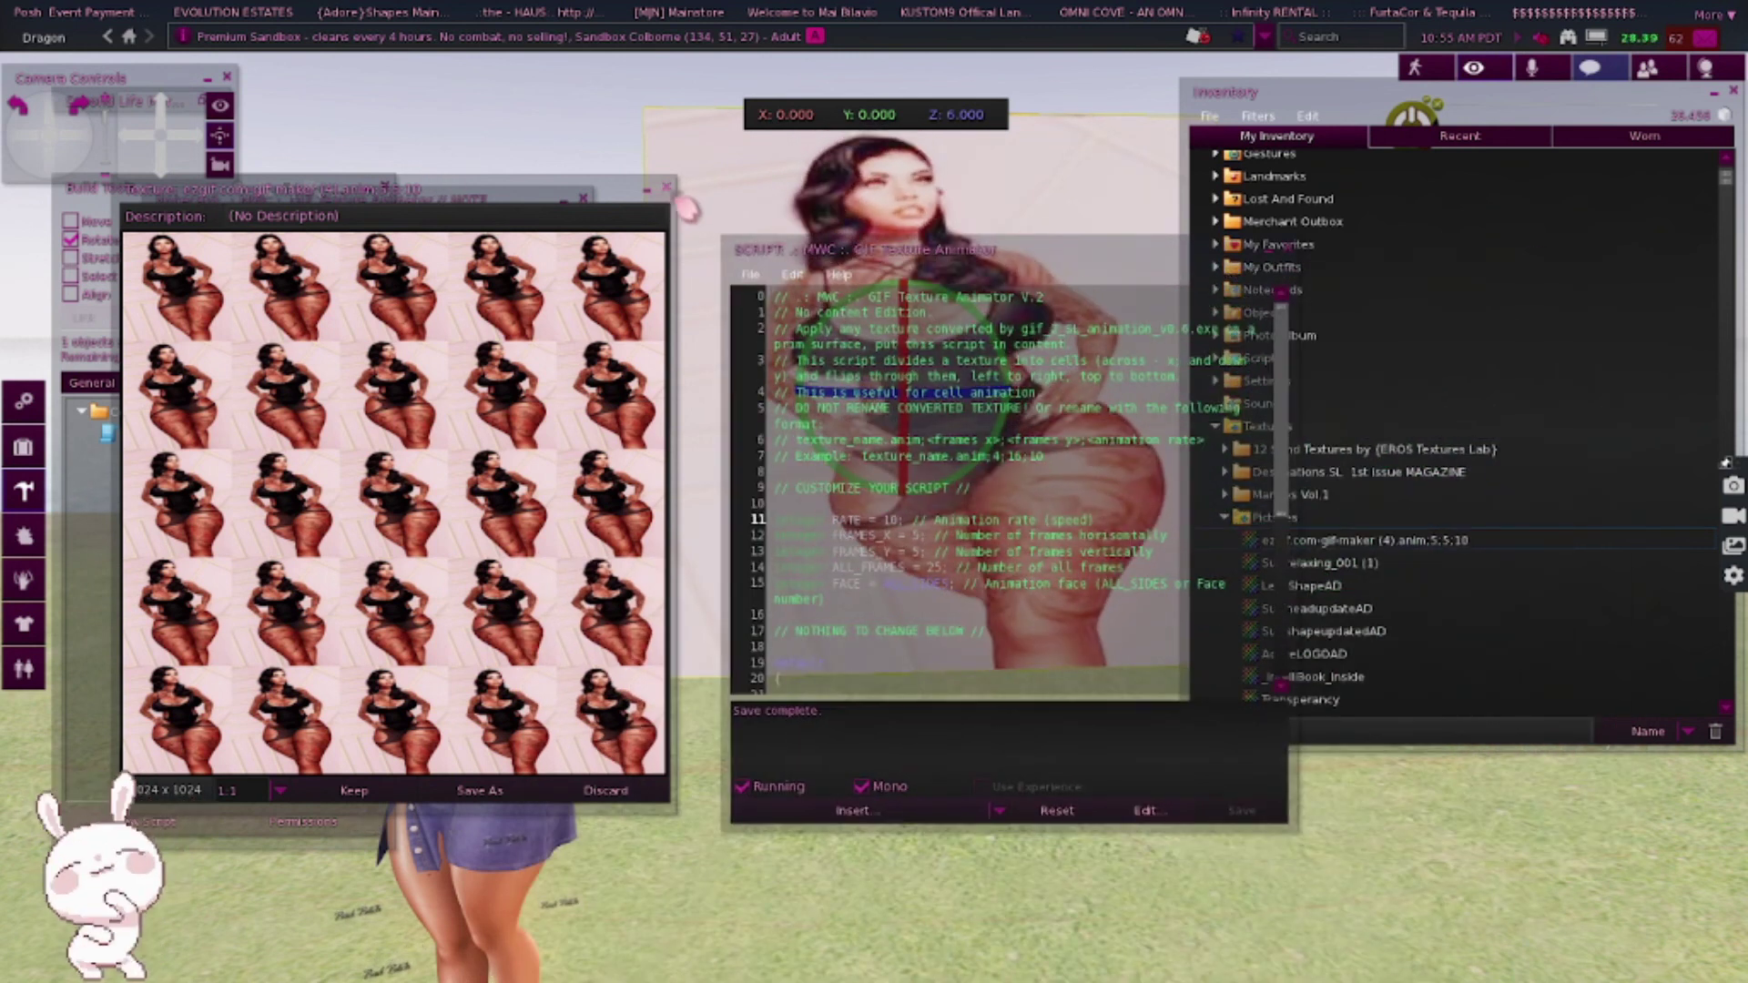
- Close the texture preview, the script and the build window so the animated box is unobstructed
left_click(666, 188)
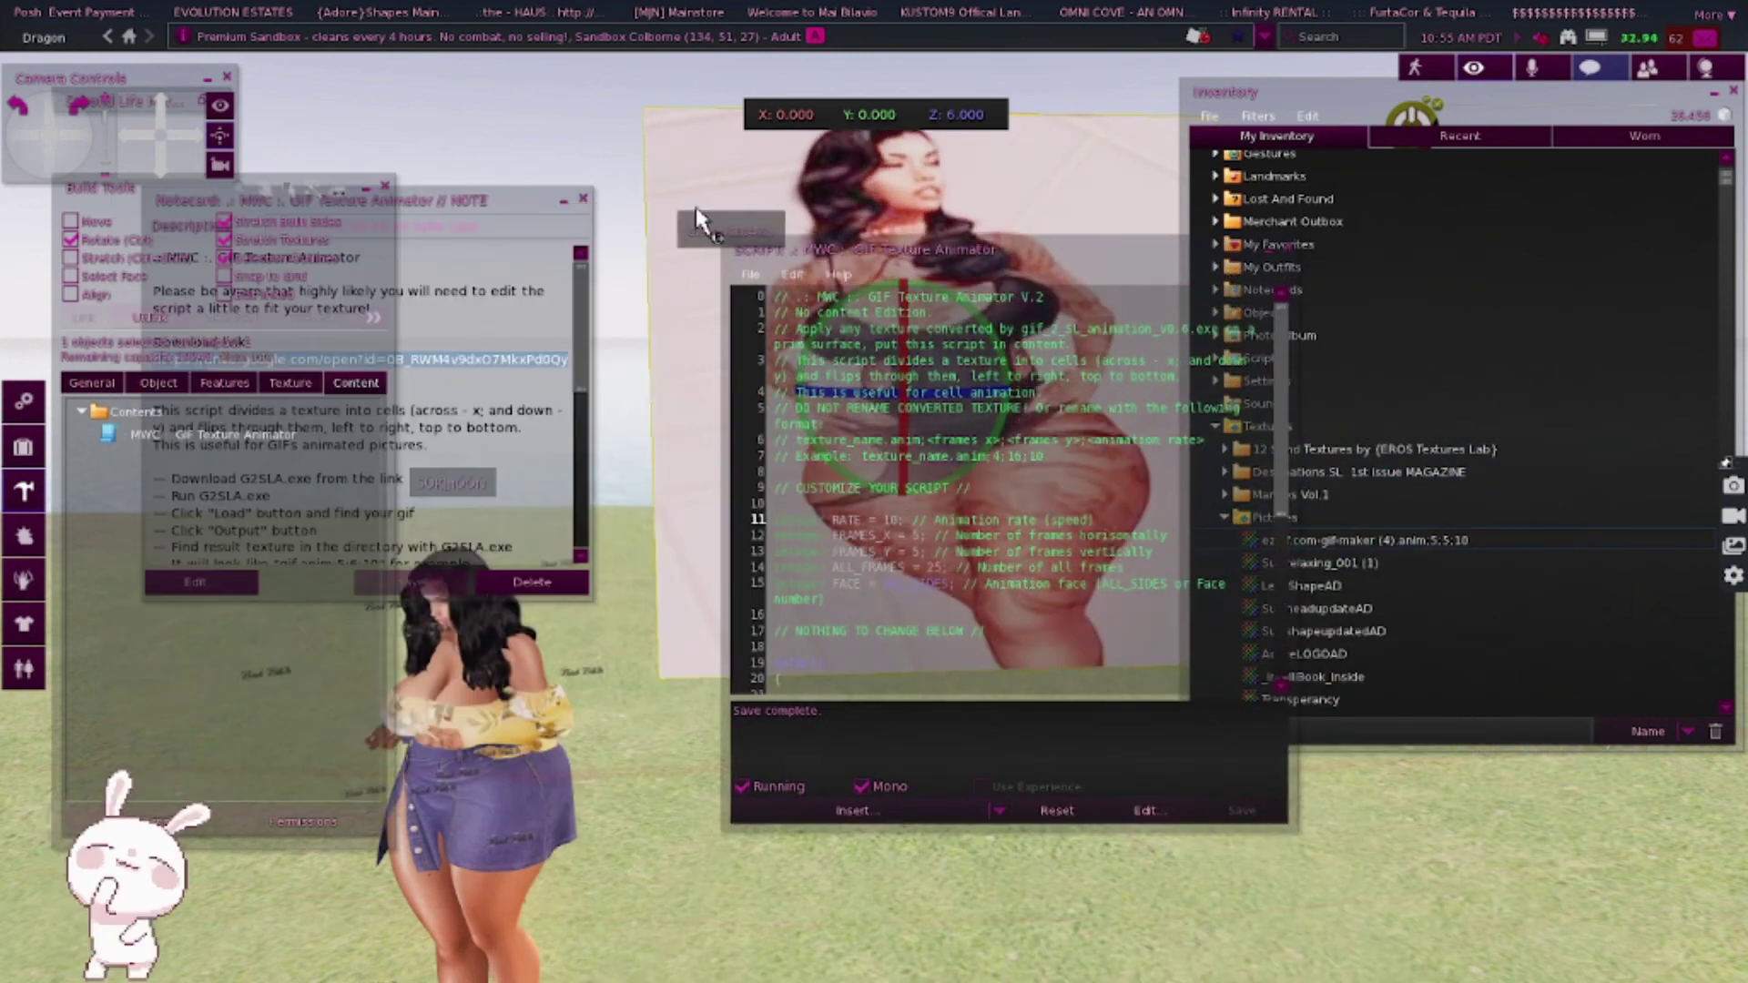
left_click(1279, 249)
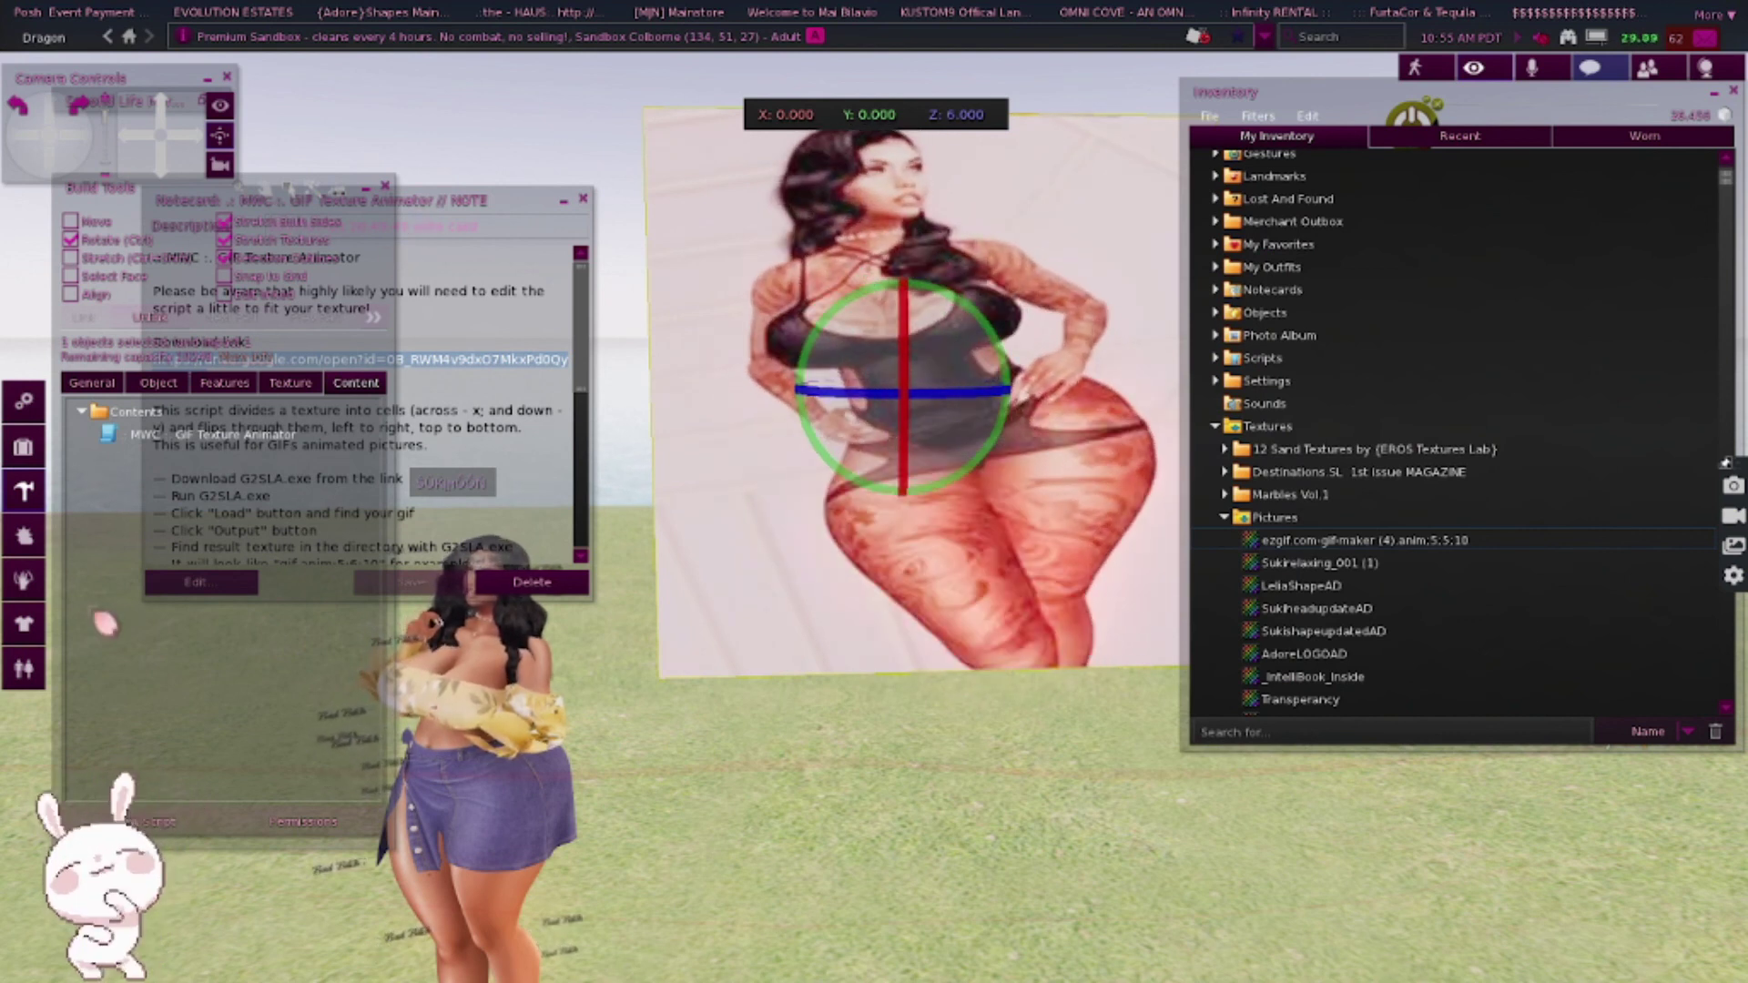
left_click(95, 383)
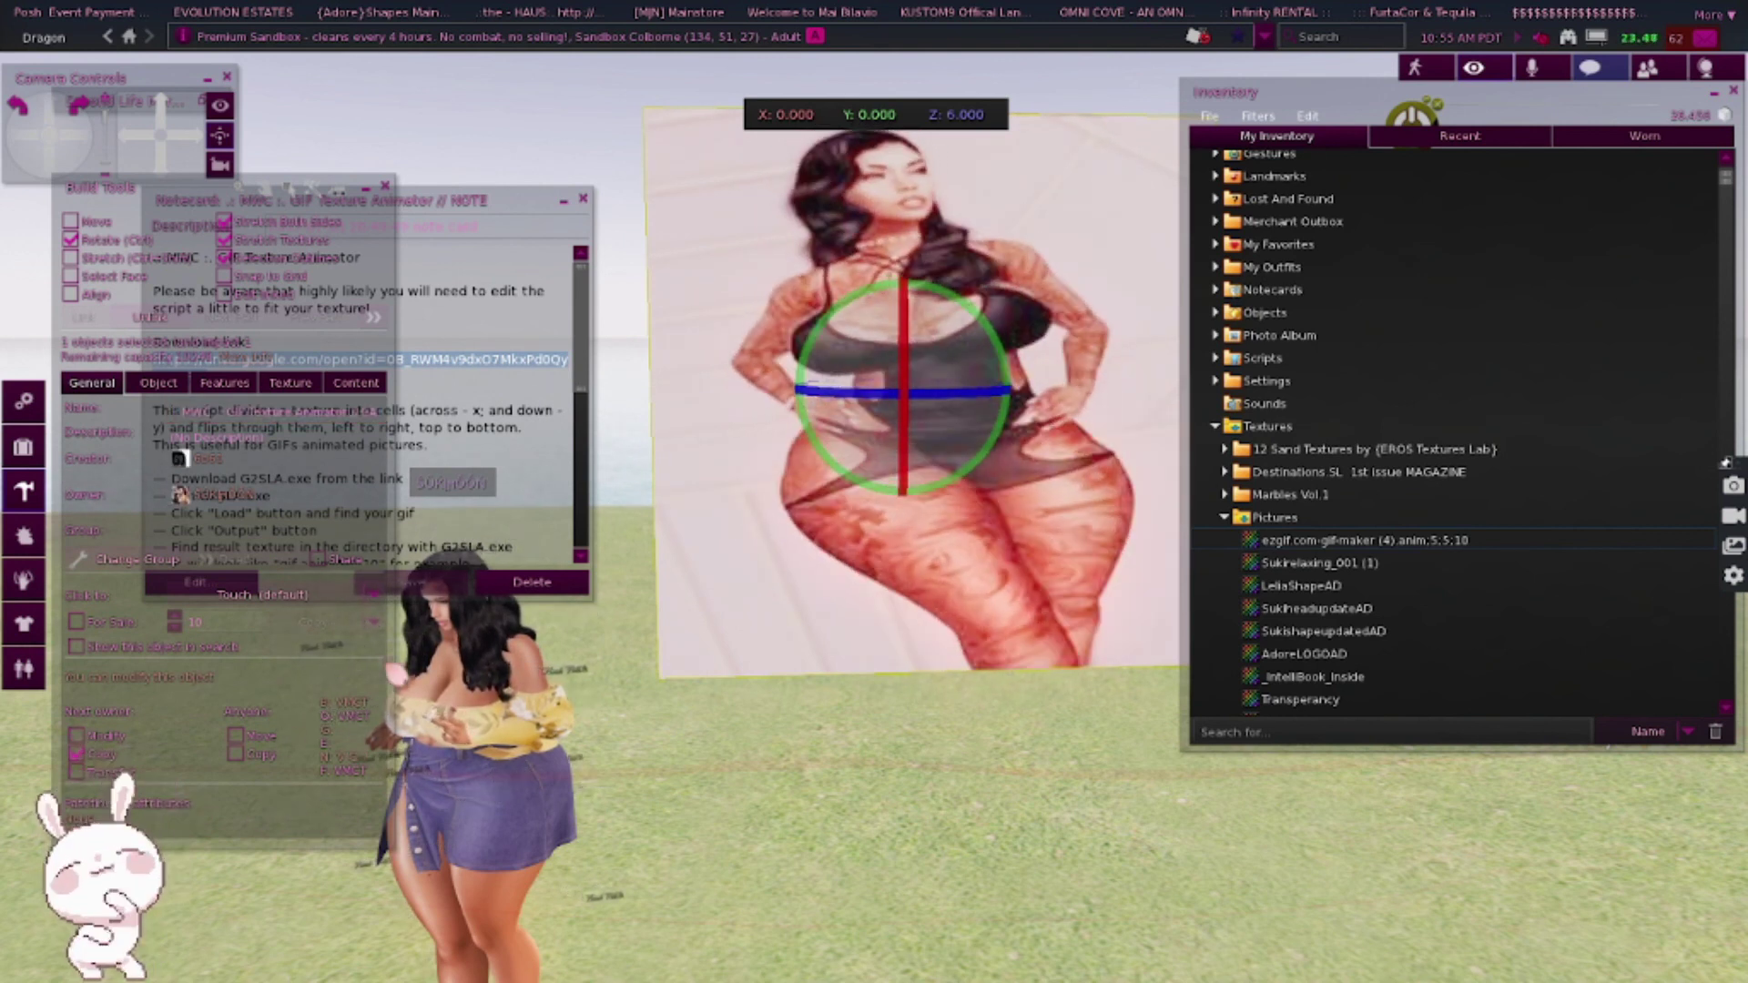
left_click(389, 173)
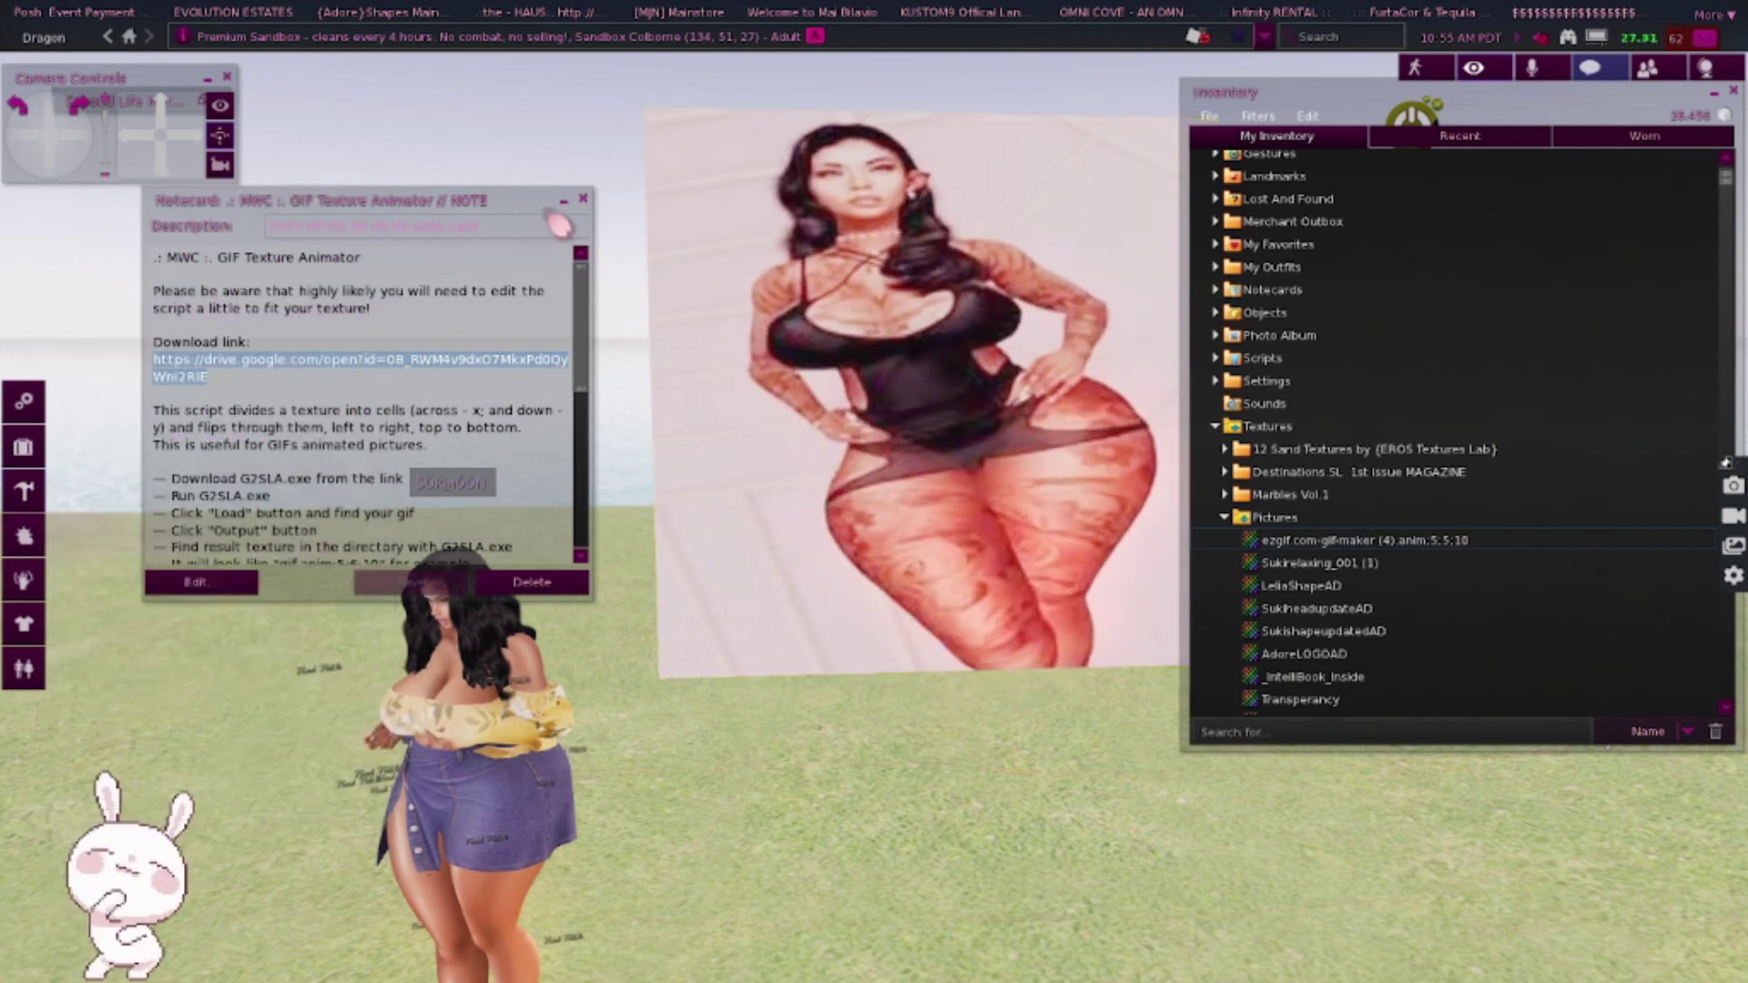
- Examine the animated box from its corner and the avatar in front of it, moving the notecard aside
left_click_drag(528, 216, 438, 247)
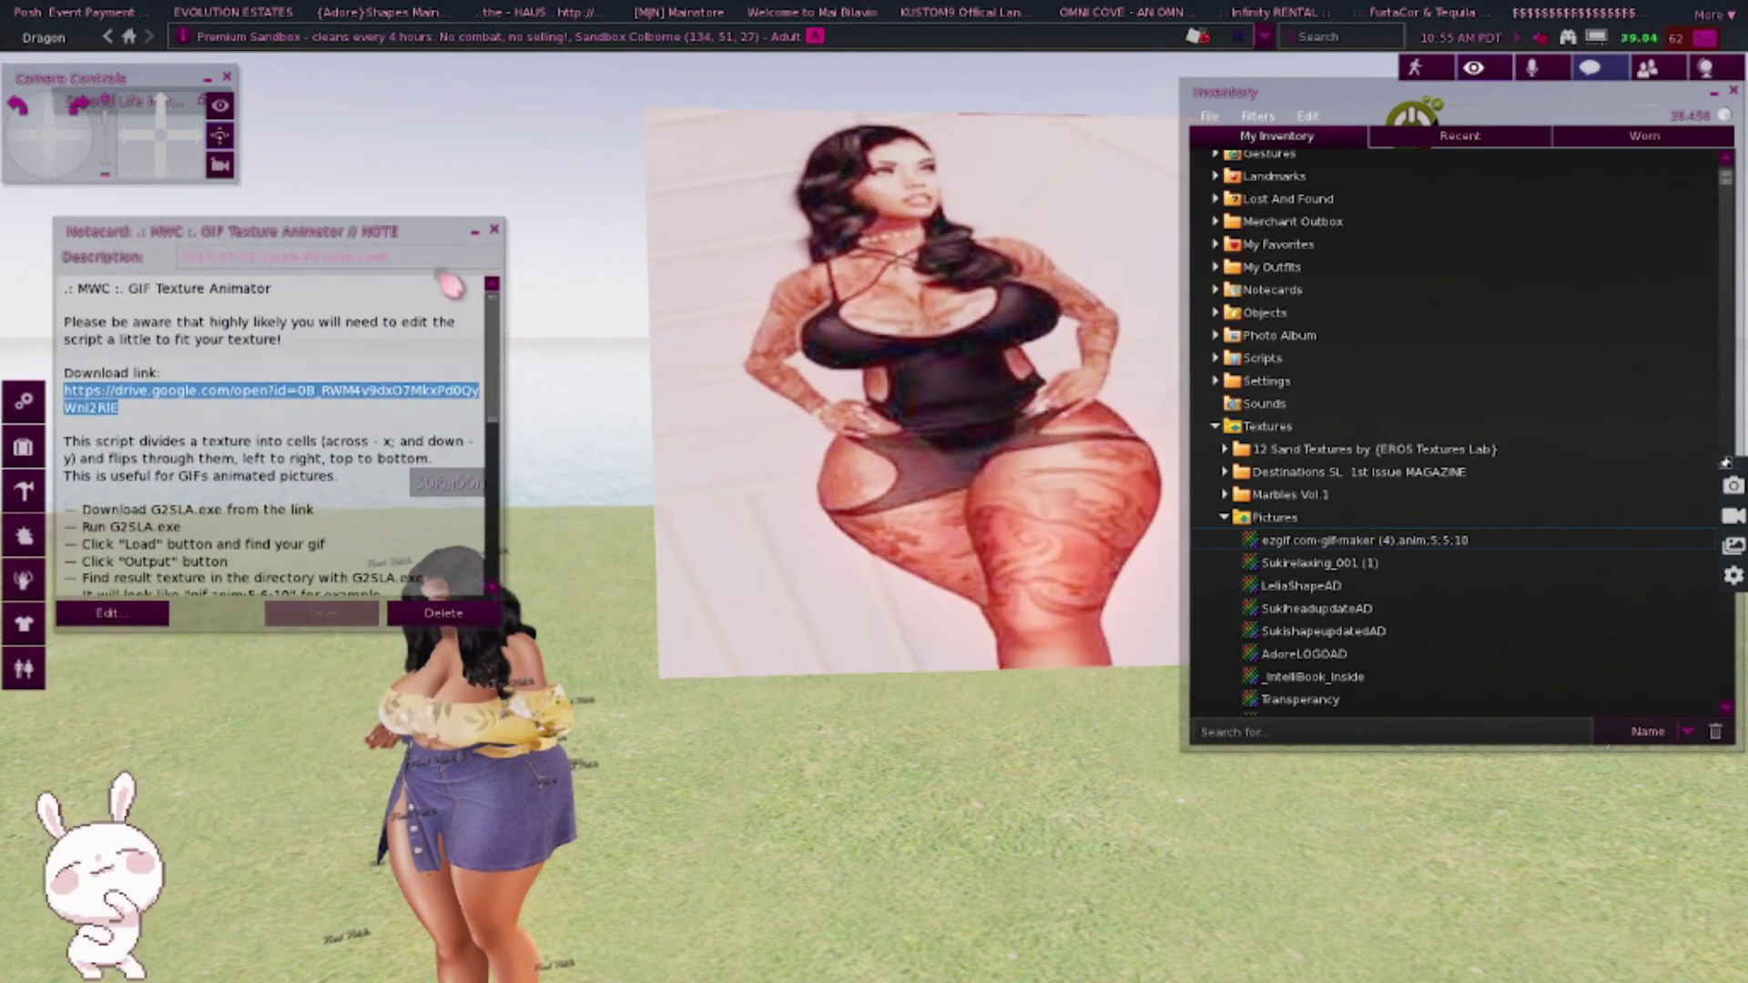
left_click_drag(68, 159, 39, 155)
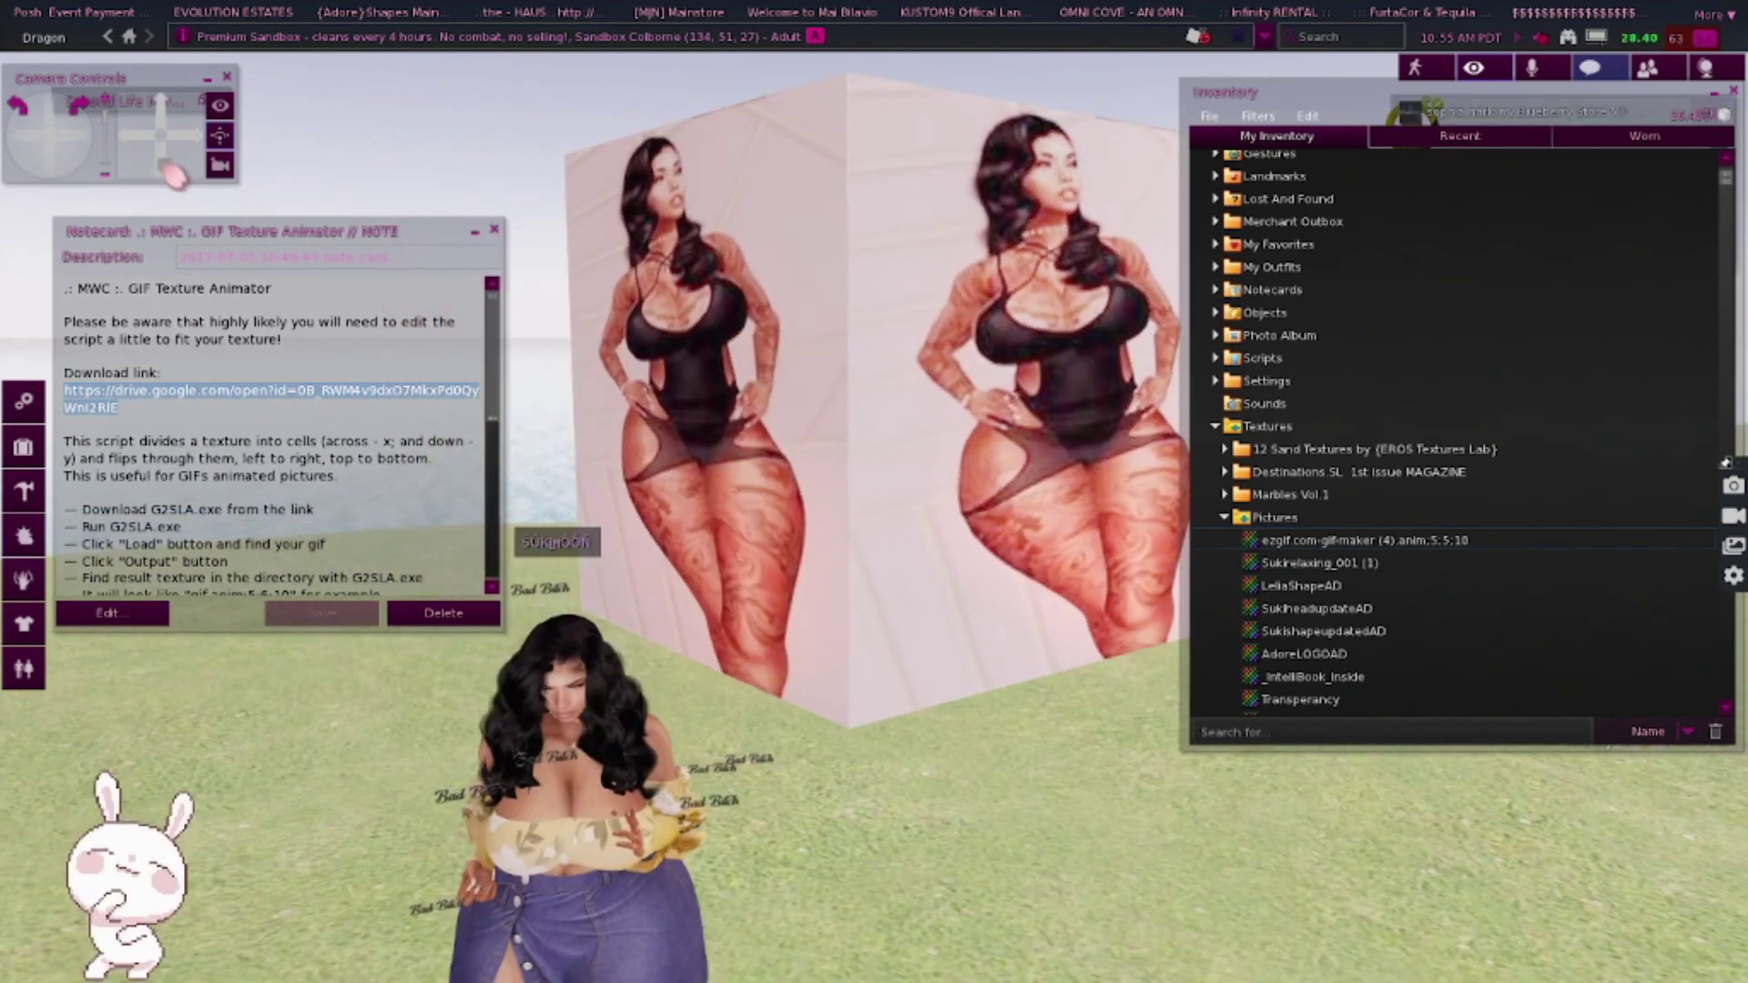
left_click(163, 164)
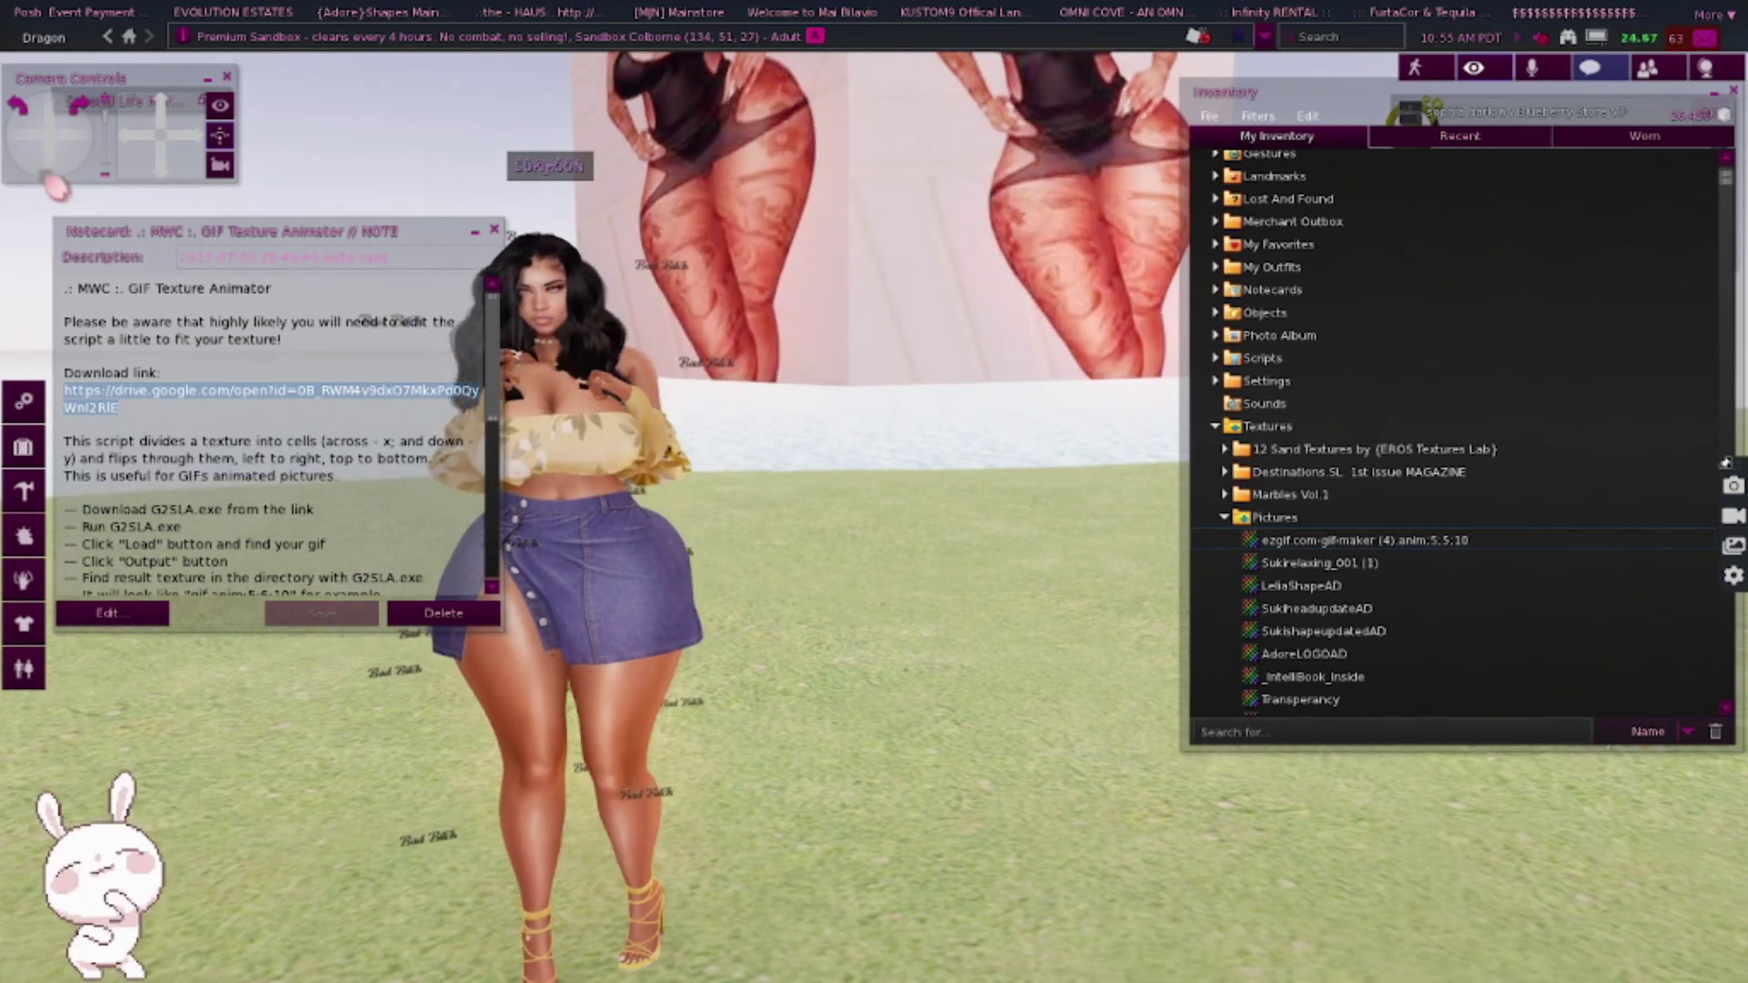
left_click(127, 136)
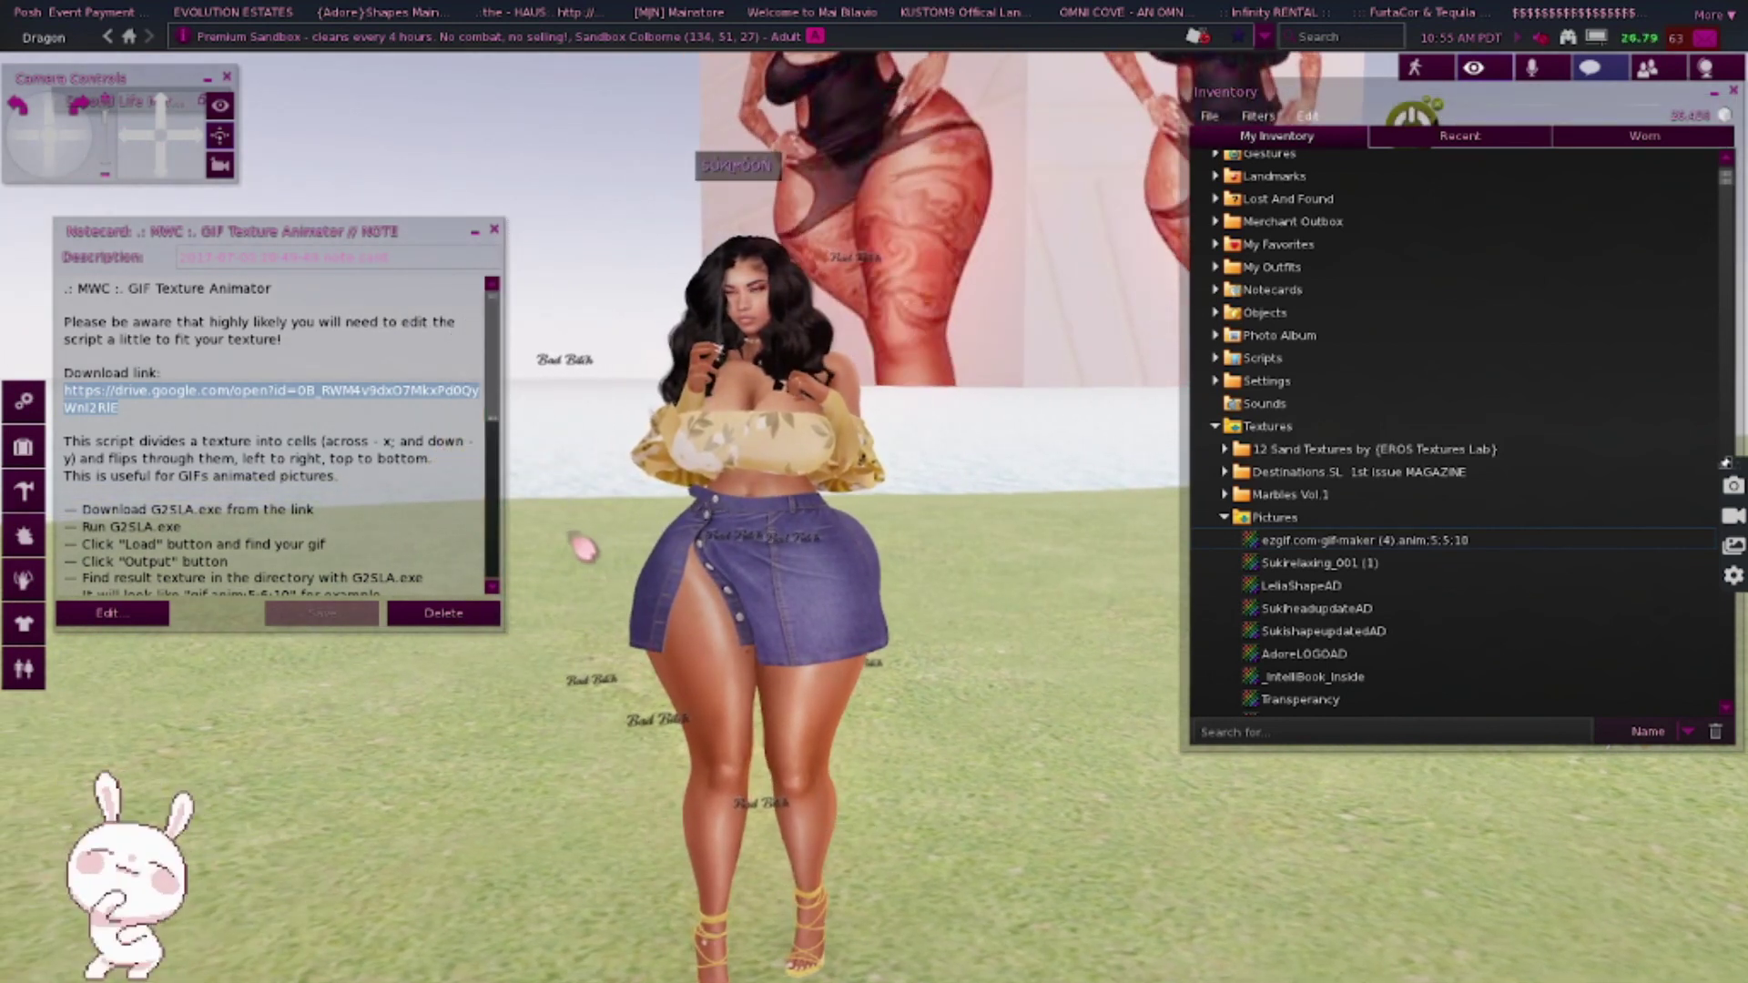
scroll(583, 546, "up", 5)
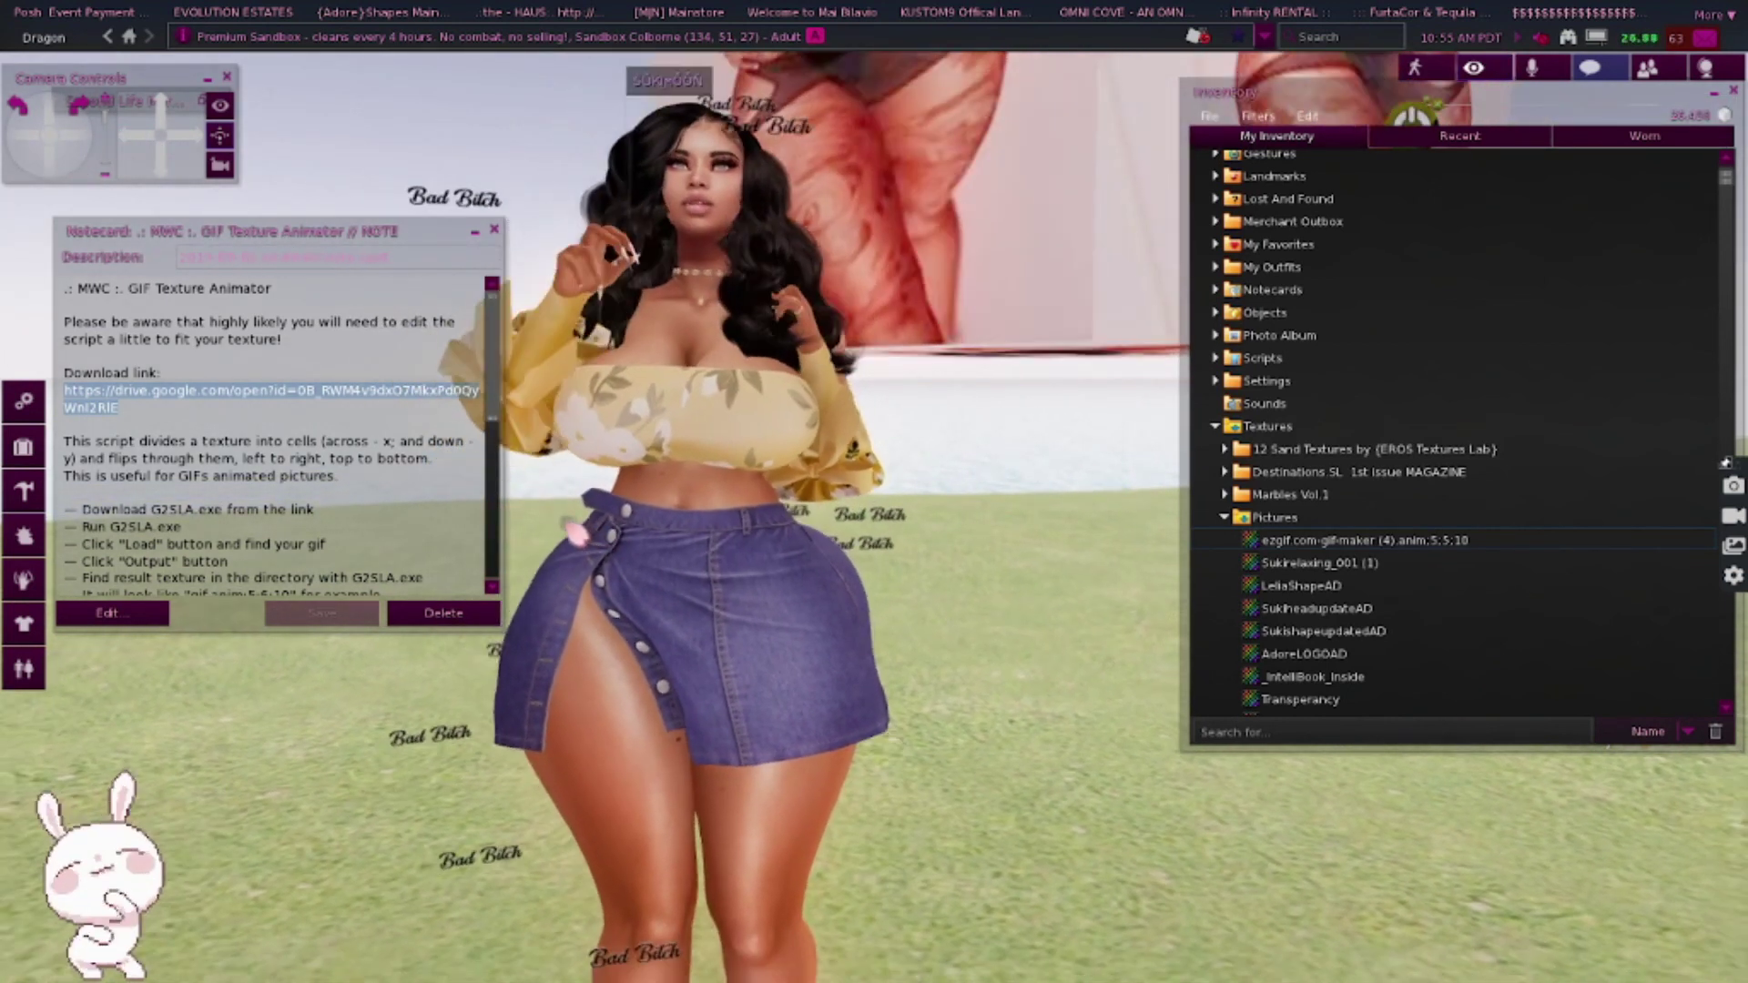
left_click(73, 131)
left_click_drag(61, 131, 89, 144)
left_click_drag(428, 244, 409, 242)
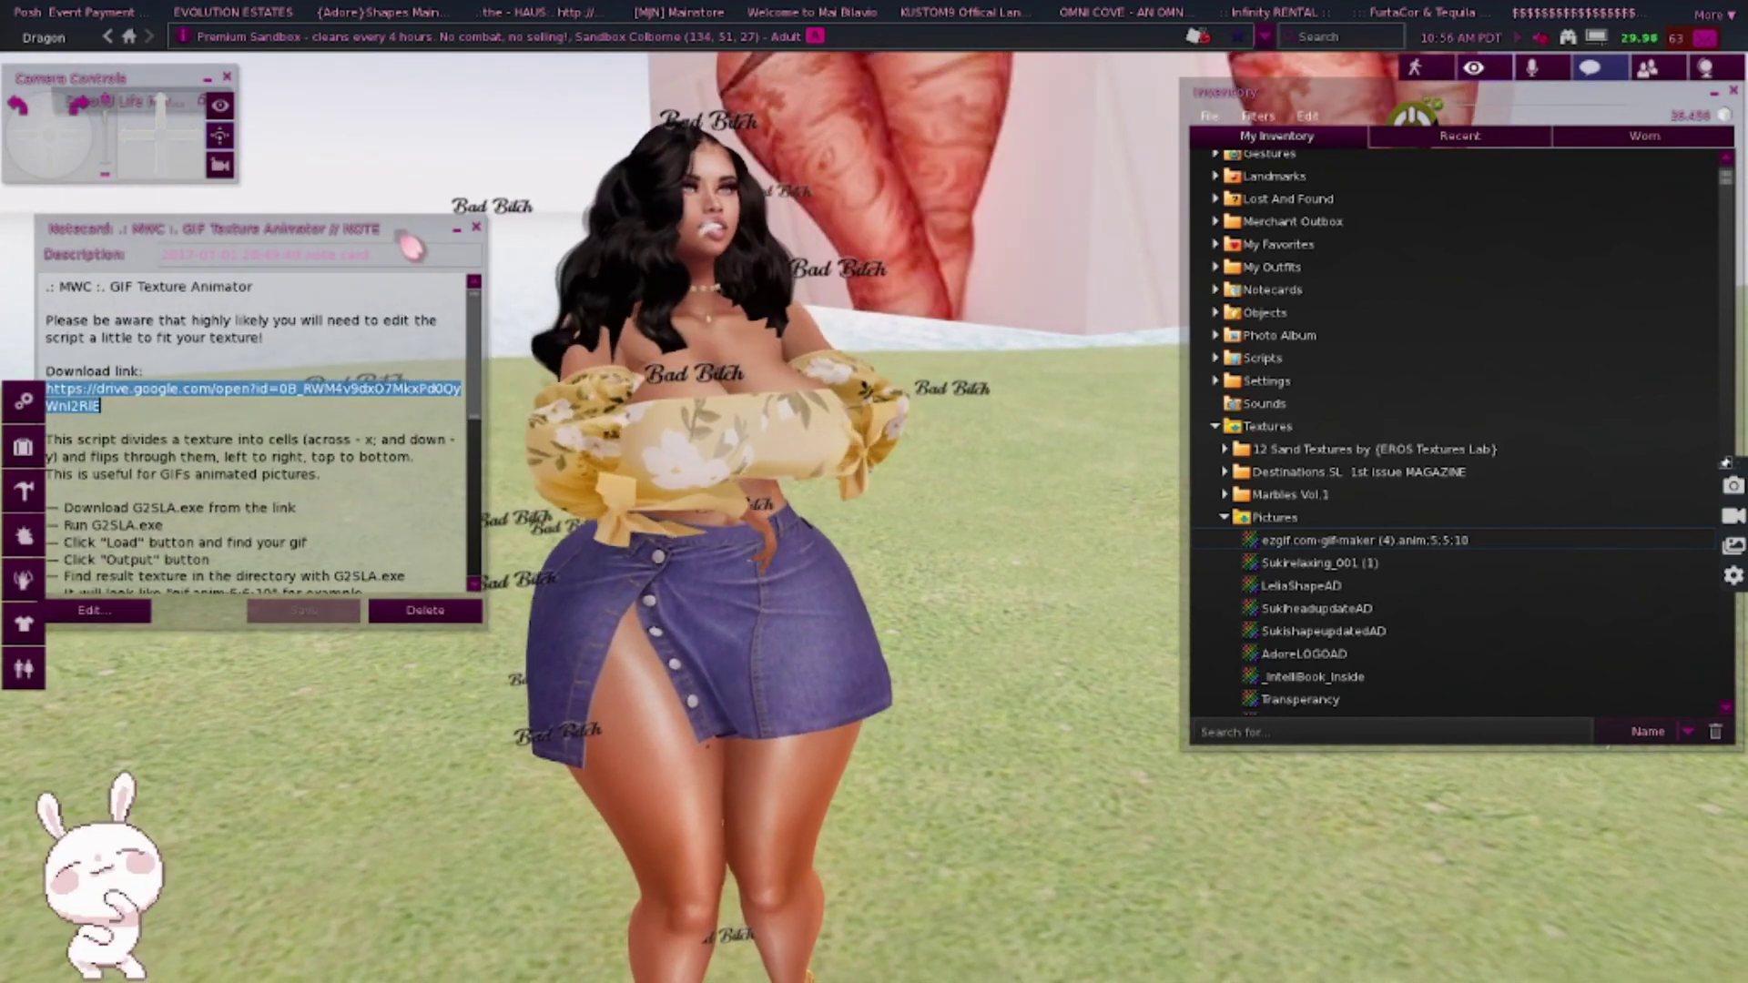